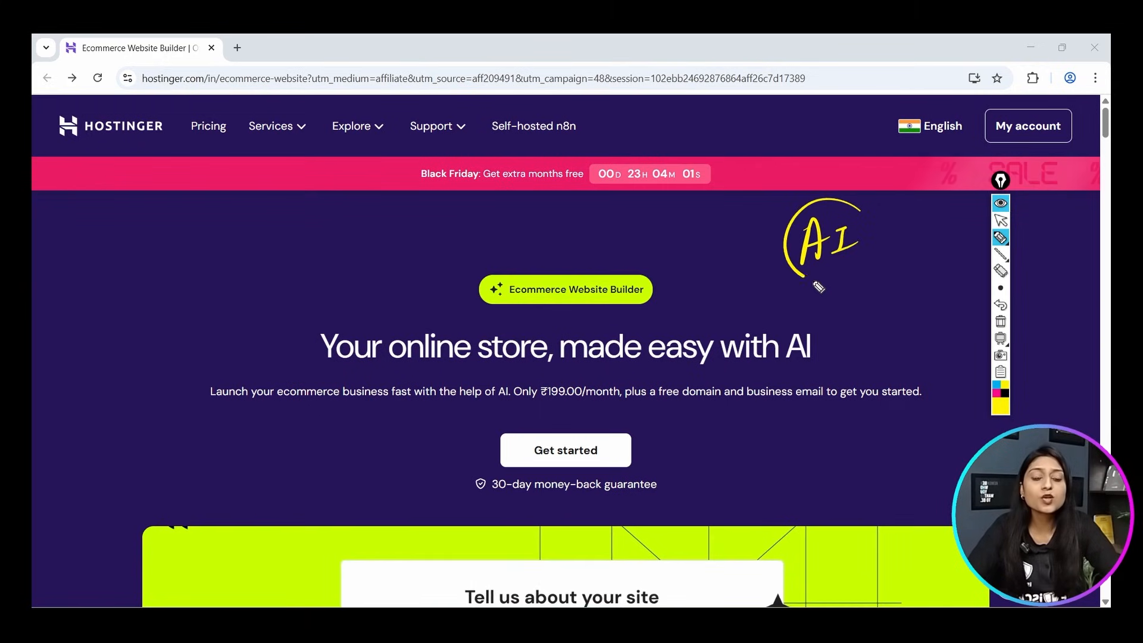
Annotate the page in yellow with an arrow from "AI" to an underlined "website", circle "AI" in the headline, and clear the ink.
mouse_move(728, 236)
left_mouse_down()
mouse_move(764, 233)
mouse_move(755, 255)
left_mouse_up()
mouse_move(489, 208)
left_mouse_down()
mouse_move(548, 229)
mouse_move(643, 223)
left_mouse_up()
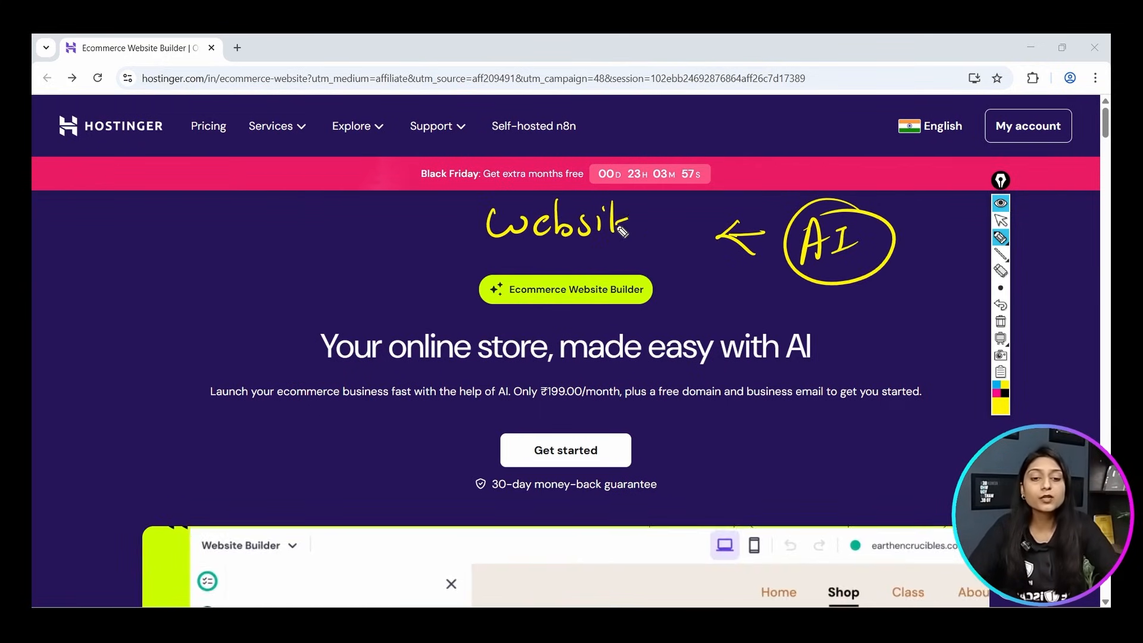
mouse_move(518, 244)
left_mouse_down()
mouse_move(655, 242)
mouse_move(596, 250)
left_mouse_up()
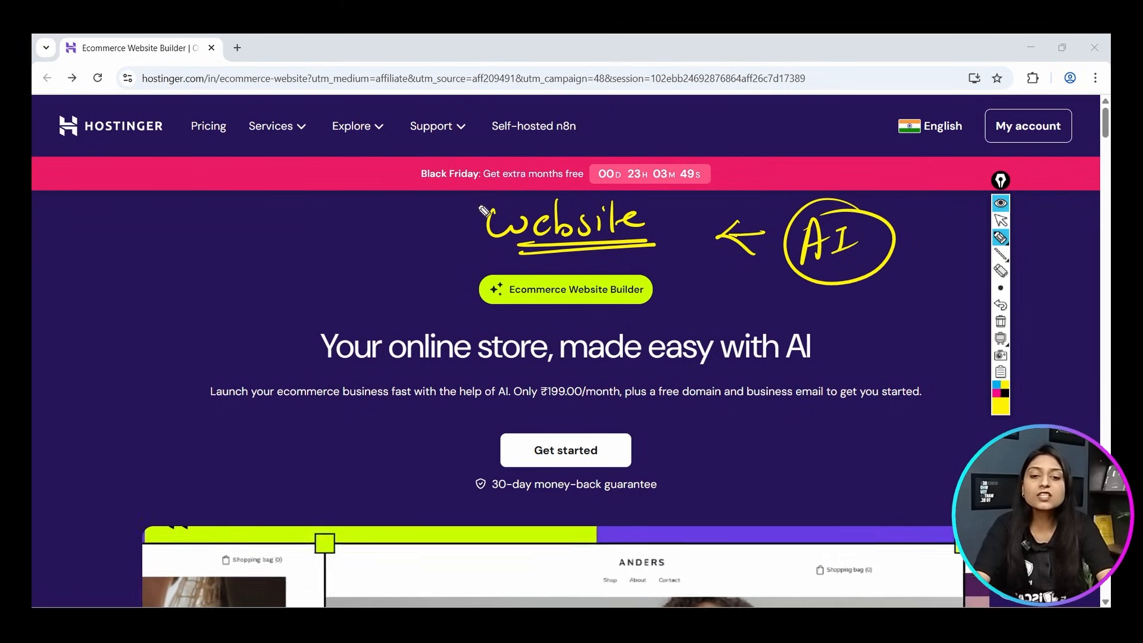
mouse_move(833, 306)
left_mouse_down()
mouse_move(790, 320)
mouse_move(799, 349)
left_mouse_up()
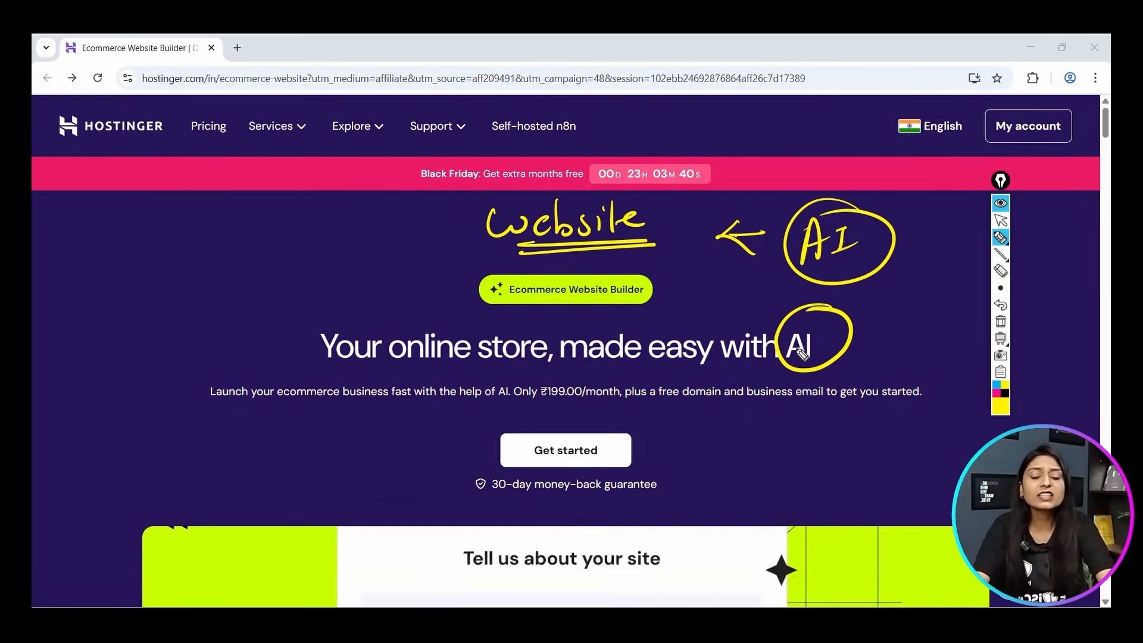
left_click(1001, 322)
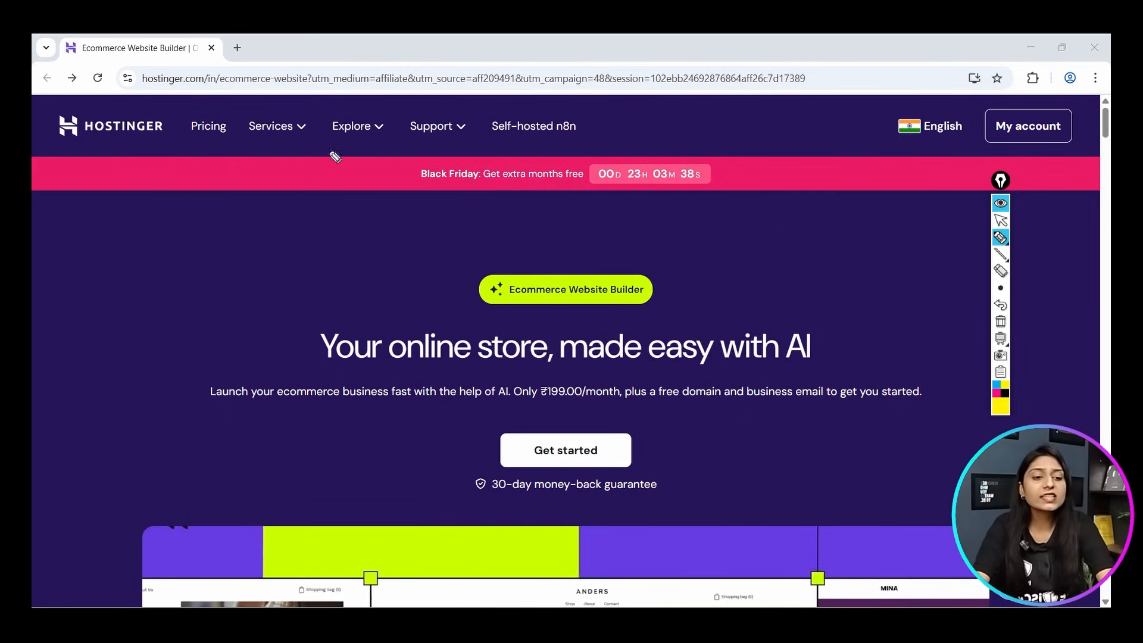
Mark the Hostinger logo, the "Ecommerce Website Builder" badge and the "Your online store, made easy with AI" headline with yellow strokes.
left_click_drag(88, 144, 179, 150)
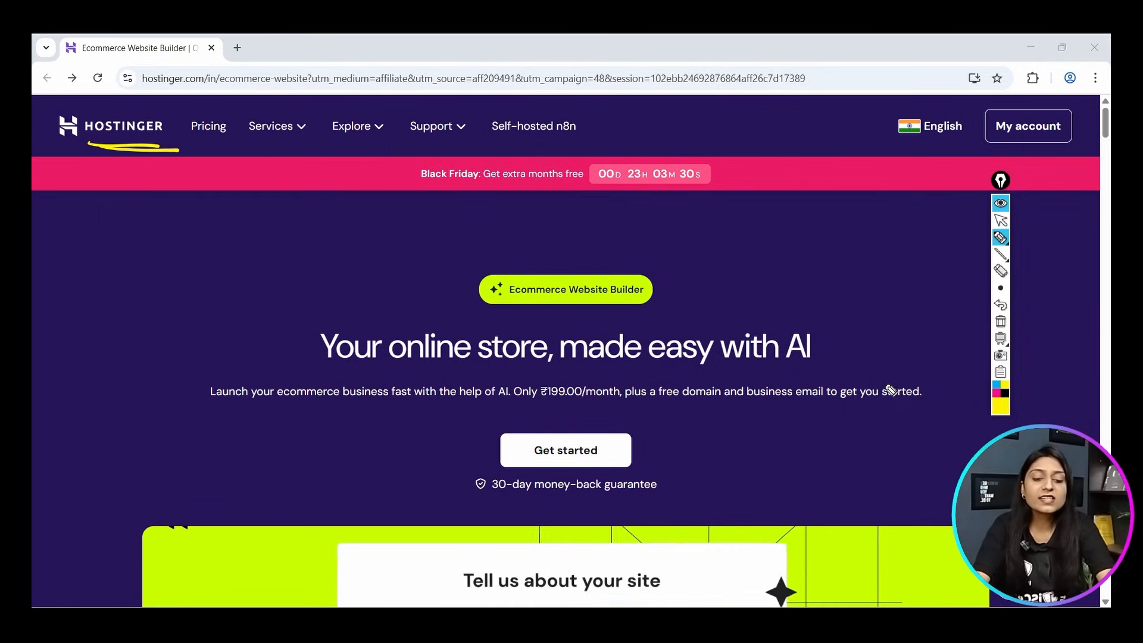
left_click_drag(680, 294, 754, 272)
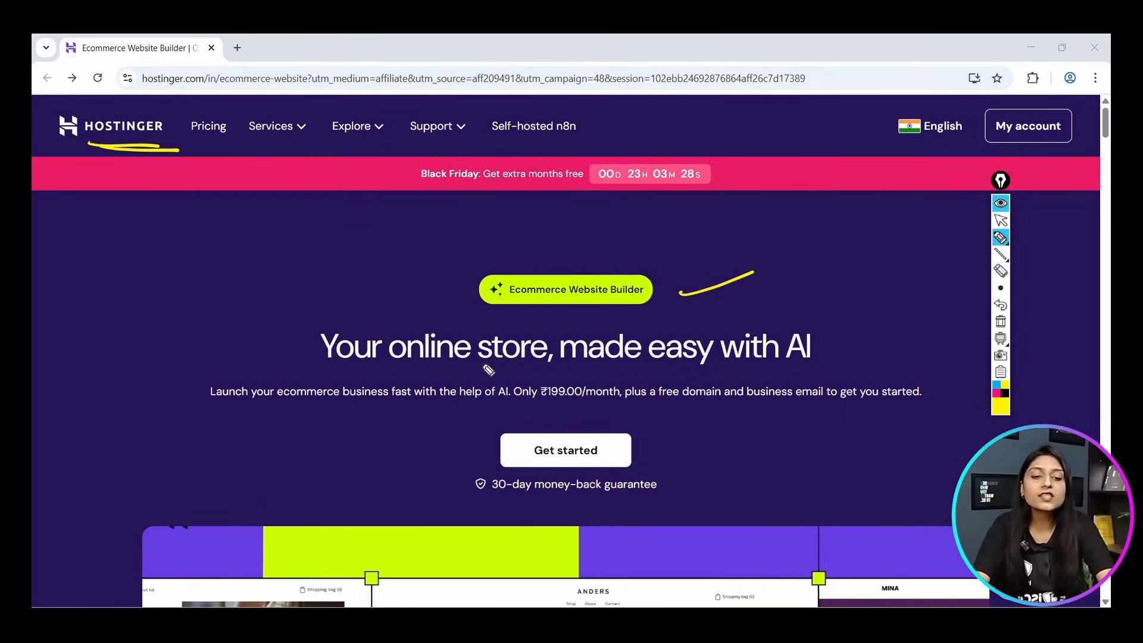
left_click_drag(351, 365, 852, 385)
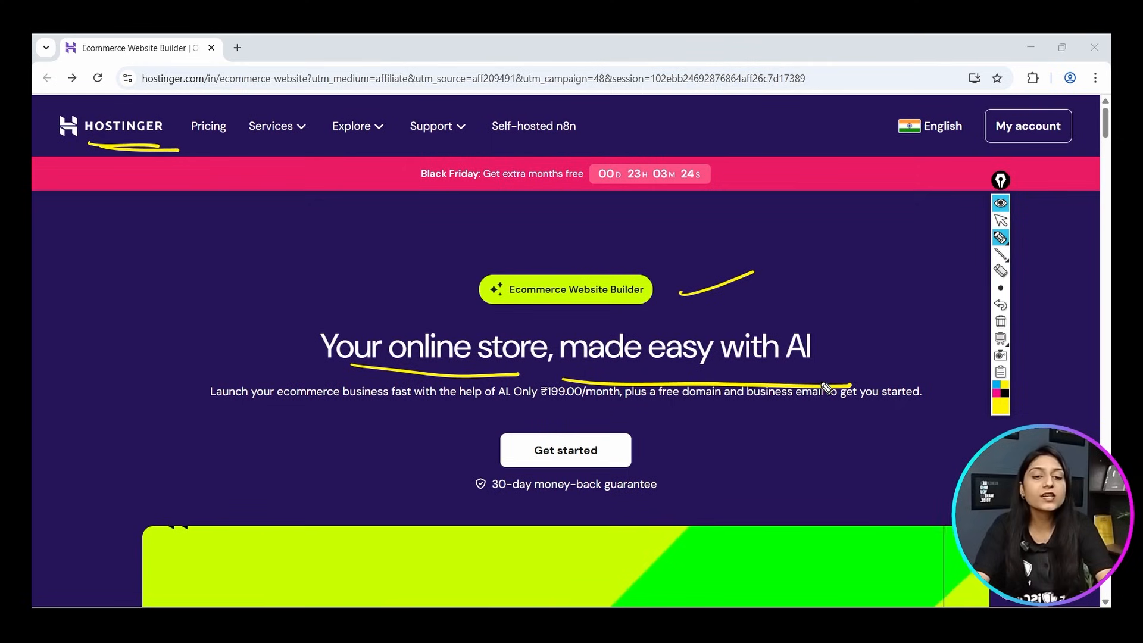
Draw a circled "Business" with an arrow to an underlined "website" above the headline, and clear all the ink.
mouse_move(816, 226)
left_mouse_down()
mouse_move(823, 261)
mouse_move(877, 238)
mouse_move(946, 237)
mouse_move(672, 196)
mouse_move(607, 239)
left_mouse_up()
left_click_drag(605, 208, 654, 226)
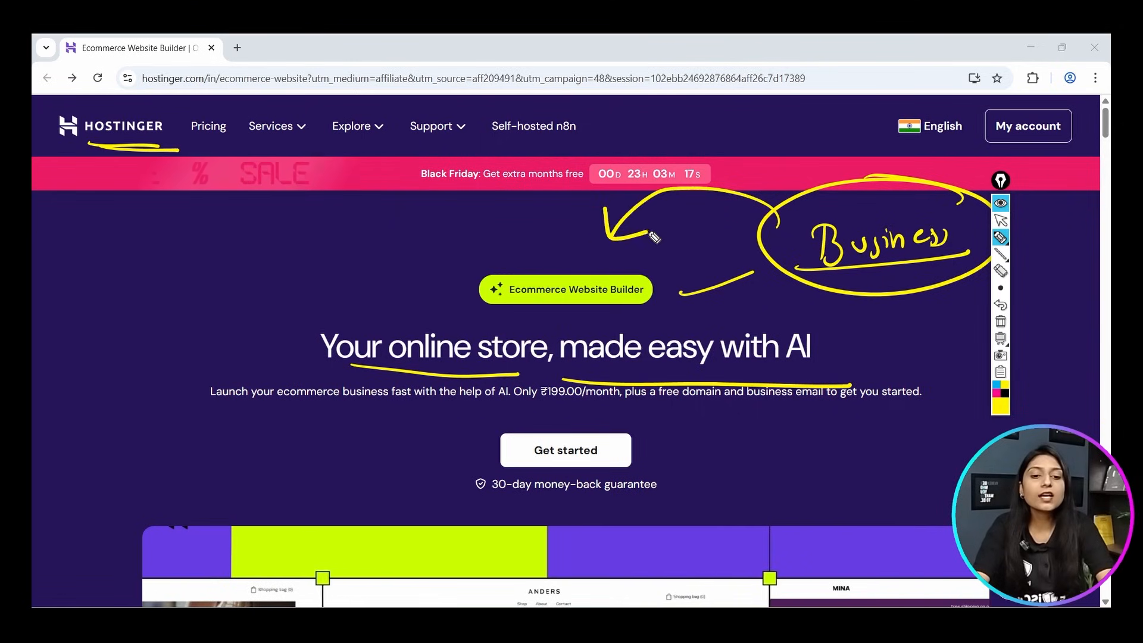
mouse_move(408, 226)
left_mouse_down()
mouse_move(471, 254)
mouse_move(533, 229)
left_mouse_up()
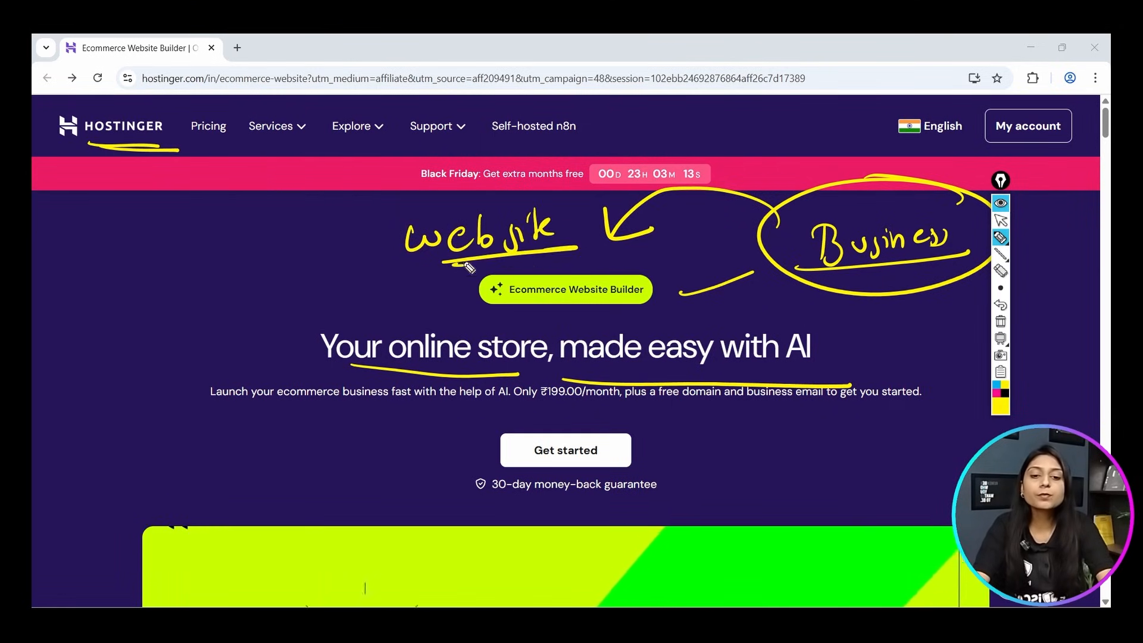
left_click_drag(469, 268, 588, 255)
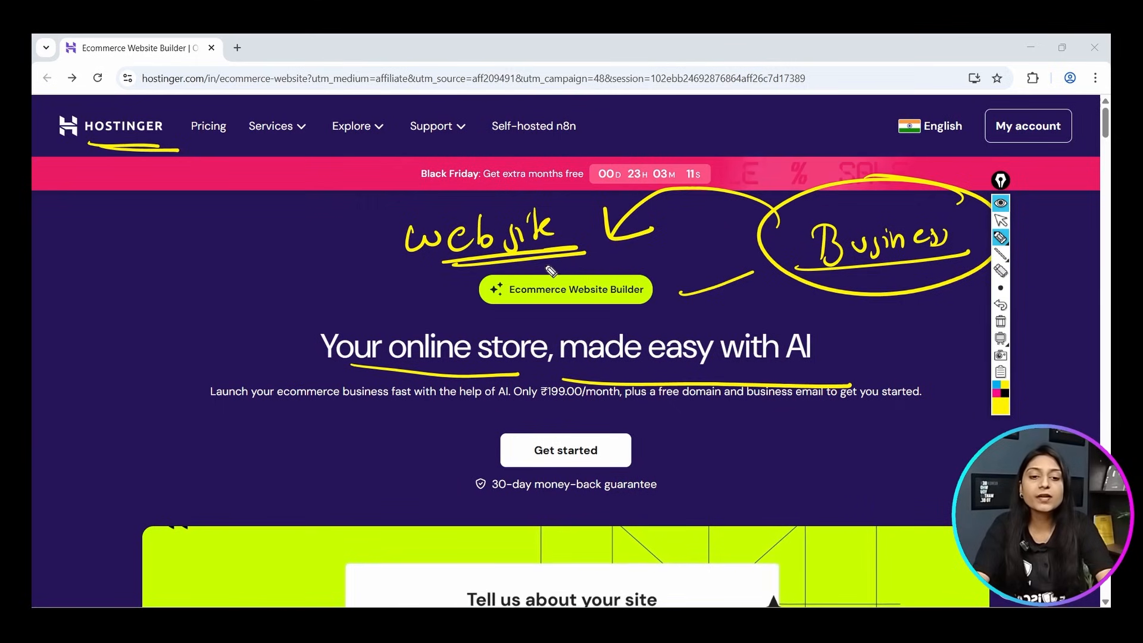
mouse_move(225, 241)
left_mouse_down()
mouse_move(369, 225)
mouse_move(345, 243)
left_mouse_up()
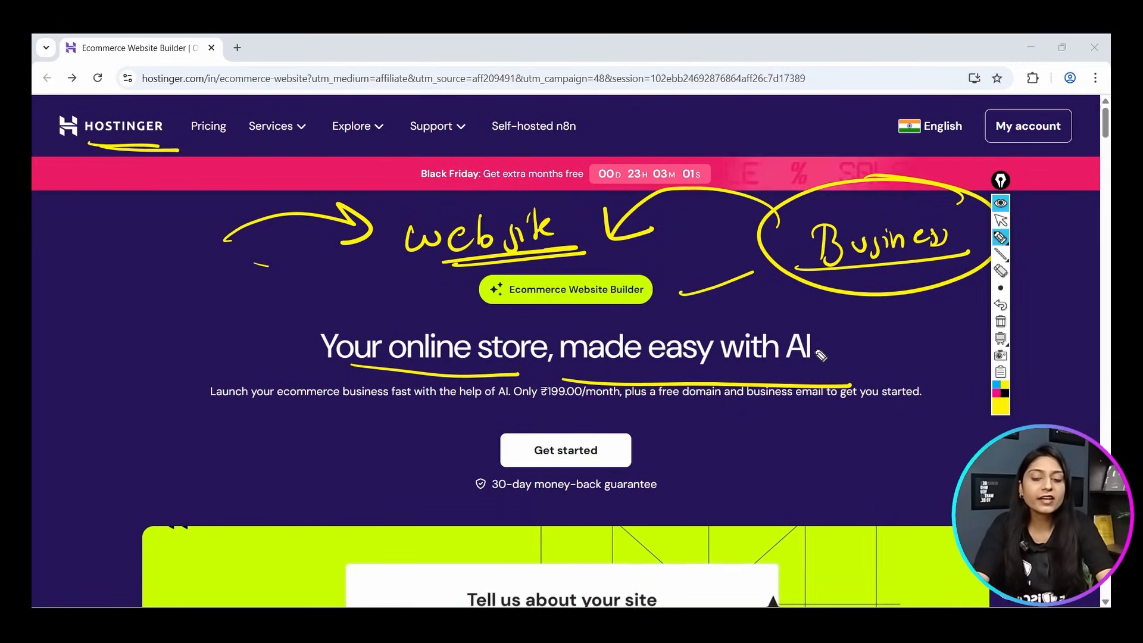
left_click(1001, 321)
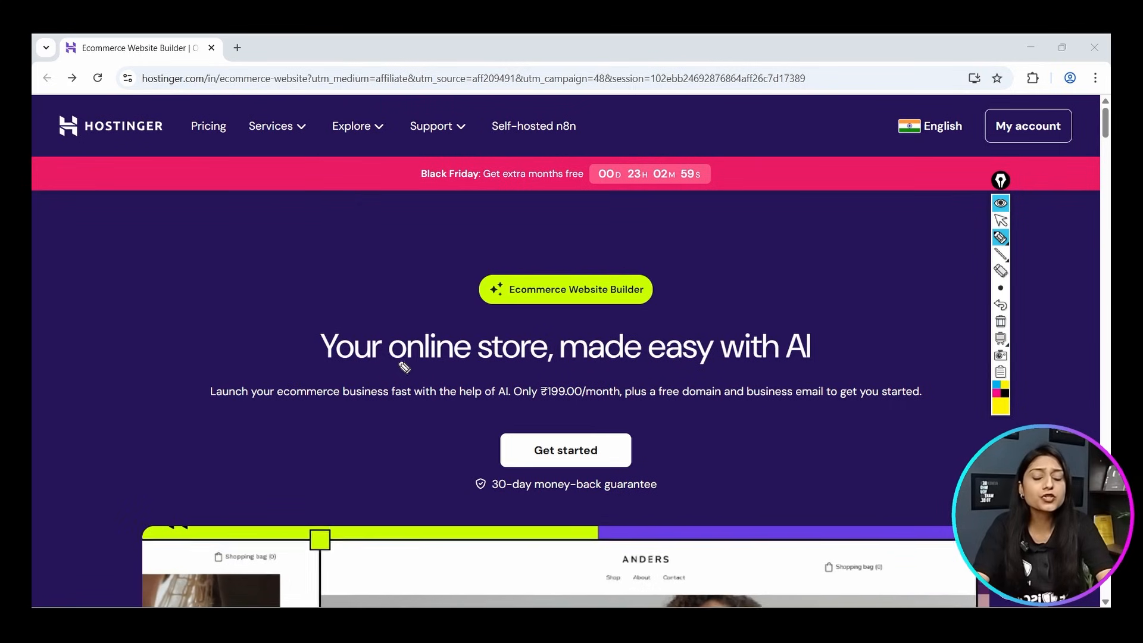
Underline the headline "Your online store, made easy with AI" in yellow and hide the ink.
left_click_drag(356, 368, 641, 378)
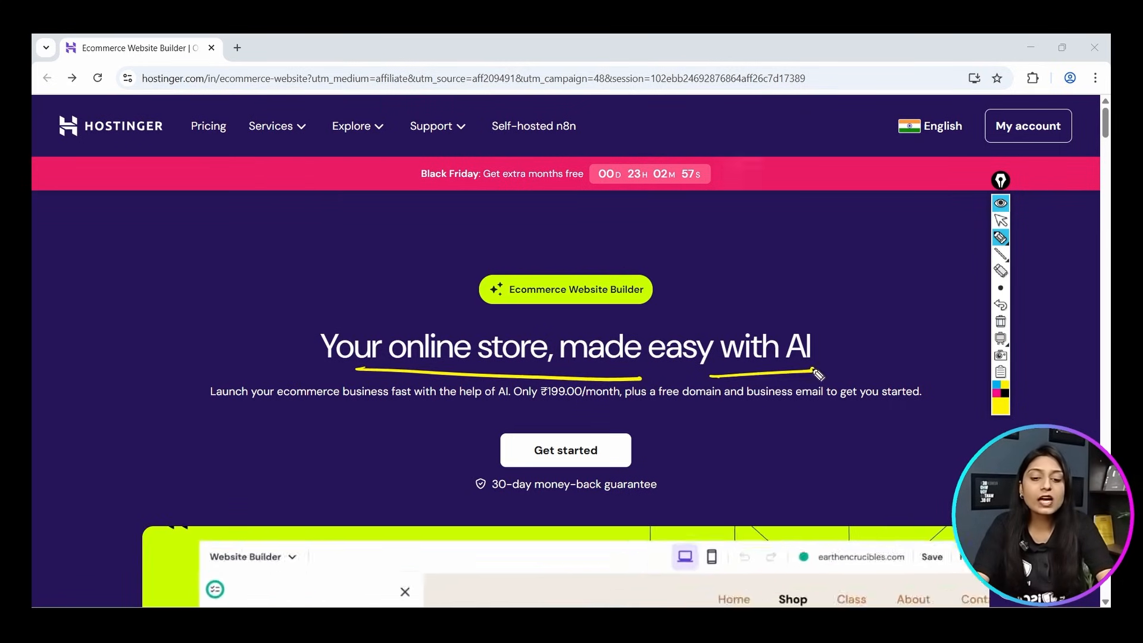
left_click(1003, 185)
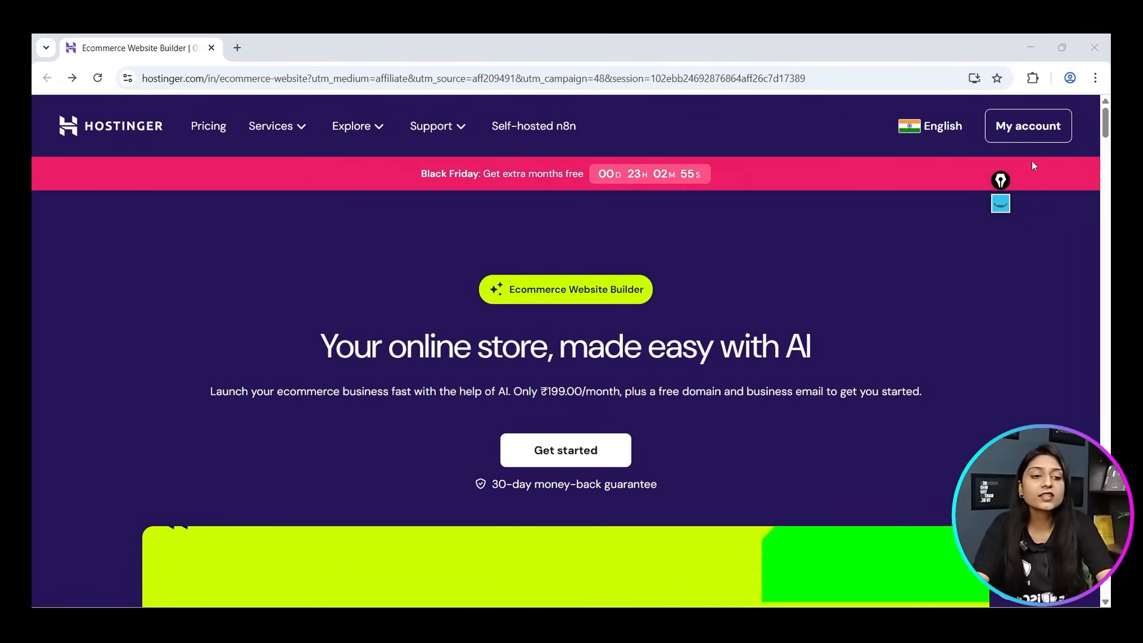
Circle AI logo maker, AI SEO Assistant and AI Product Generator in pink under "Start selling online faster with AI".
scroll(998, 262, "down", 10)
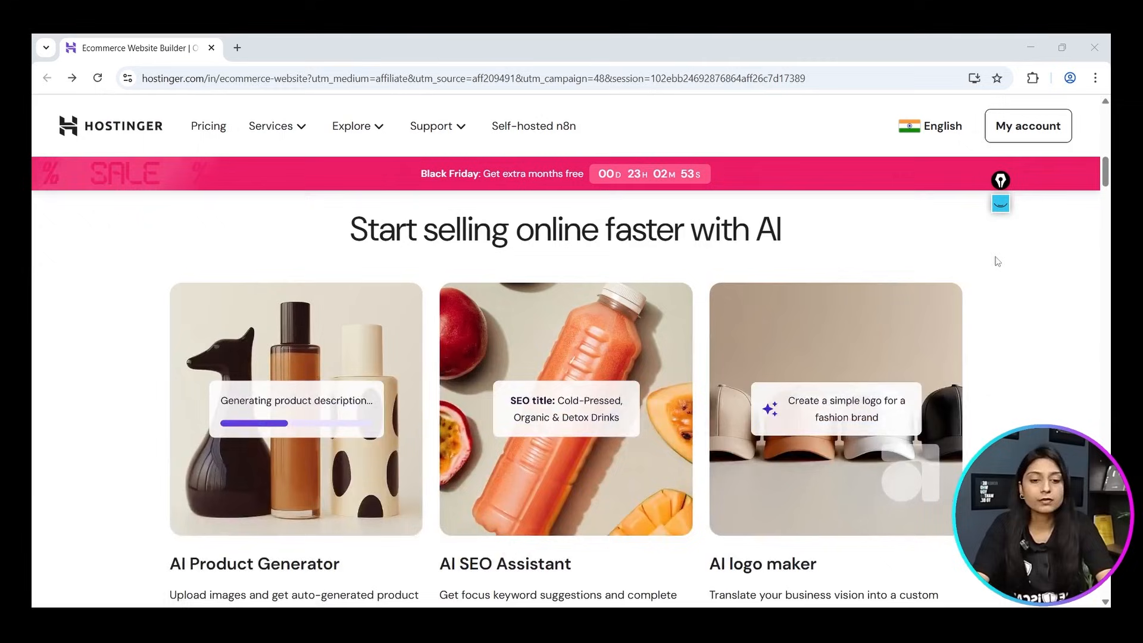
left_click(1001, 204)
left_click(999, 325)
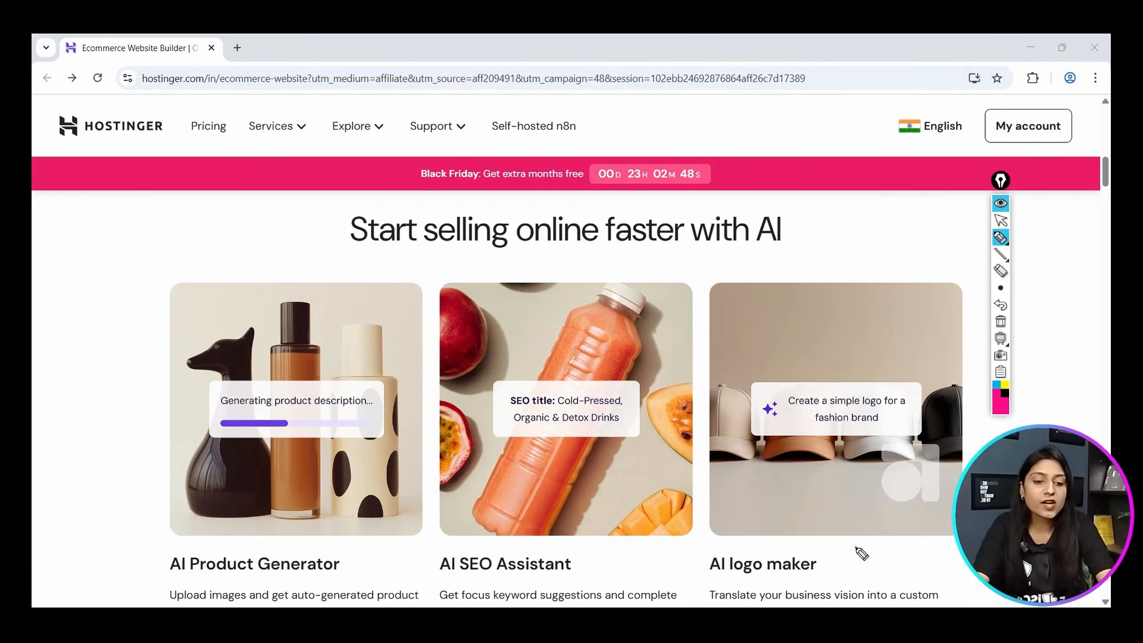
mouse_move(862, 554)
left_mouse_down()
mouse_move(702, 589)
mouse_move(854, 545)
left_mouse_up()
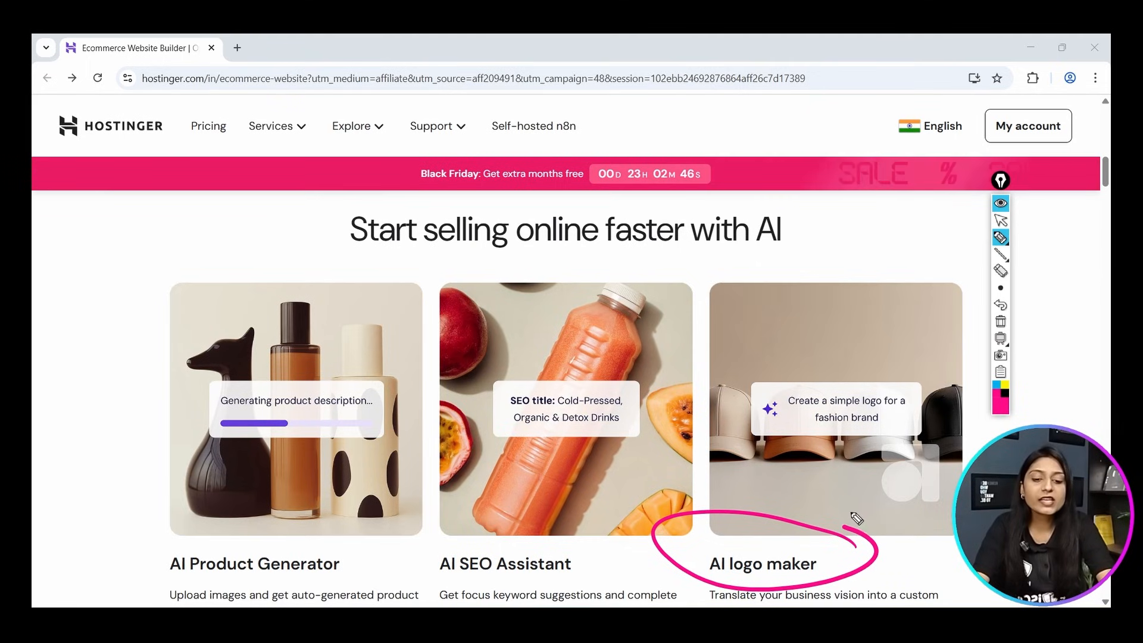
left_click_drag(557, 541, 489, 532)
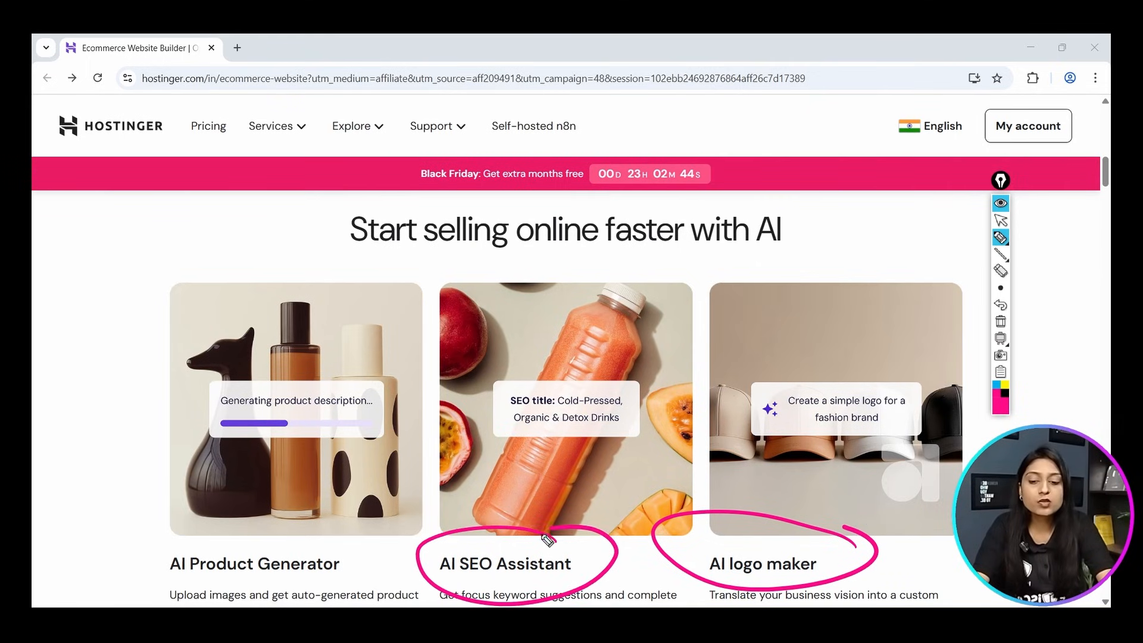
left_click_drag(137, 543, 295, 519)
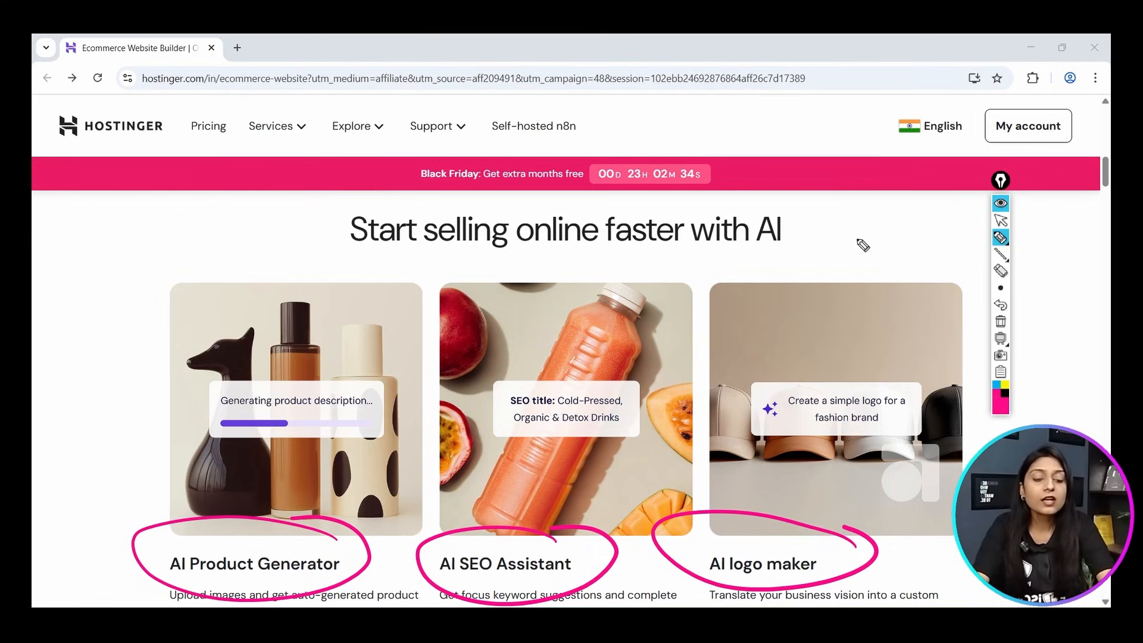
Handwrite a circled "10 min" beside the section heading, clear the annotations and hide the ink.
mouse_move(852, 229)
left_mouse_down()
mouse_move(855, 253)
mouse_move(870, 240)
left_mouse_up()
mouse_move(882, 254)
left_mouse_down()
mouse_move(892, 243)
mouse_move(920, 252)
left_mouse_up()
left_click_drag(920, 204, 927, 220)
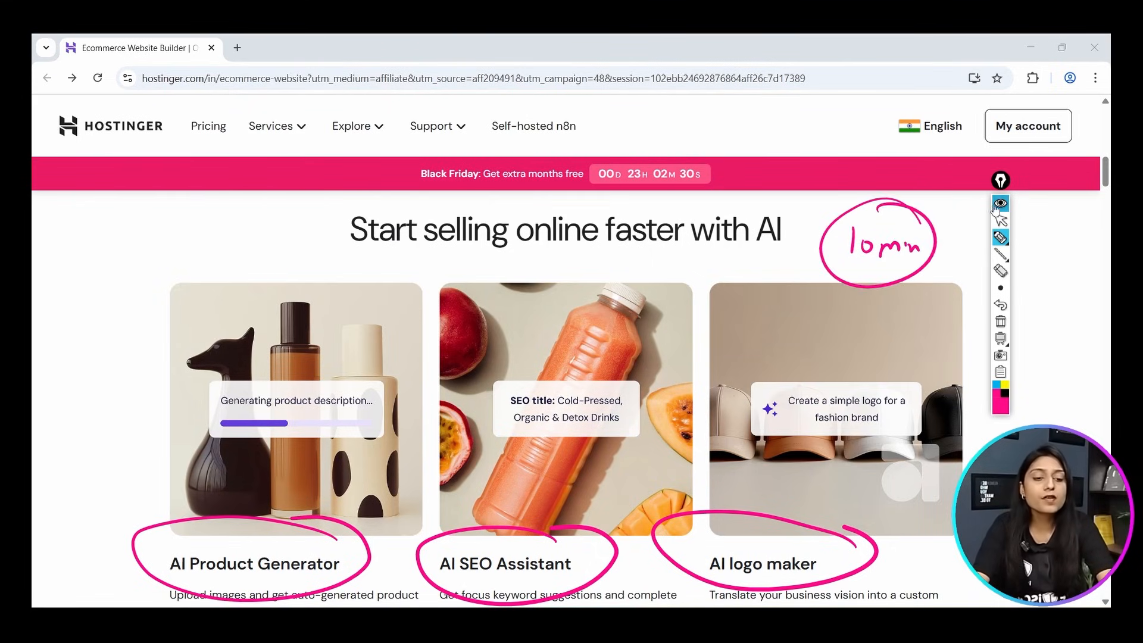
left_click(1001, 321)
left_click(1001, 203)
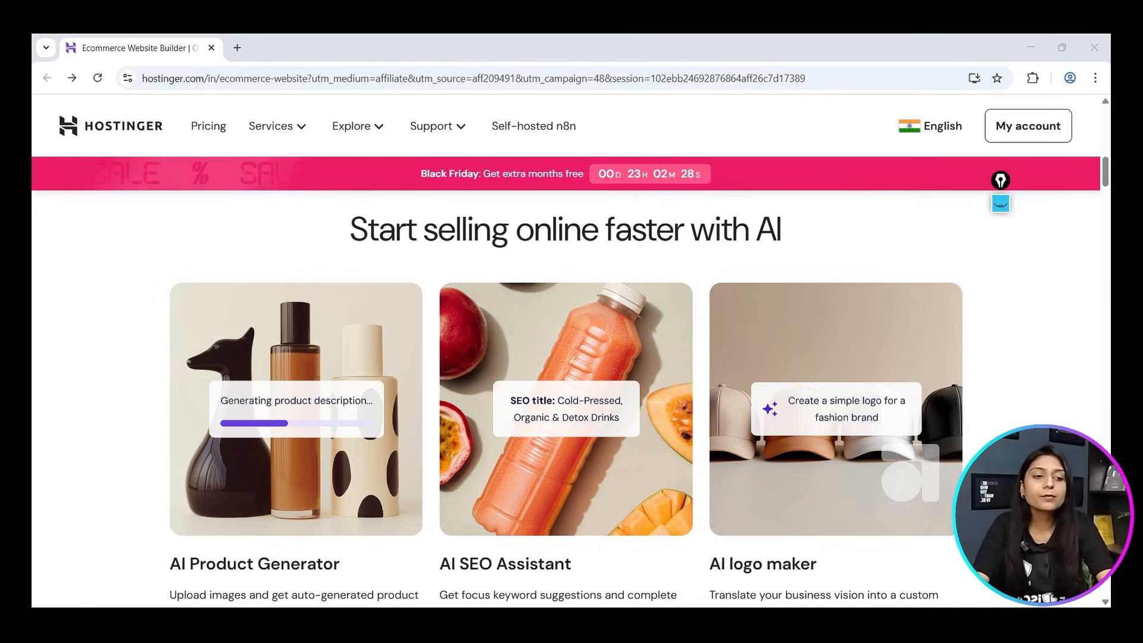
Underline "Black Friday deals" and the "Business Website Builder" plan name in pink in the deals section, and clear the ink.
scroll(721, 560, "down", 10)
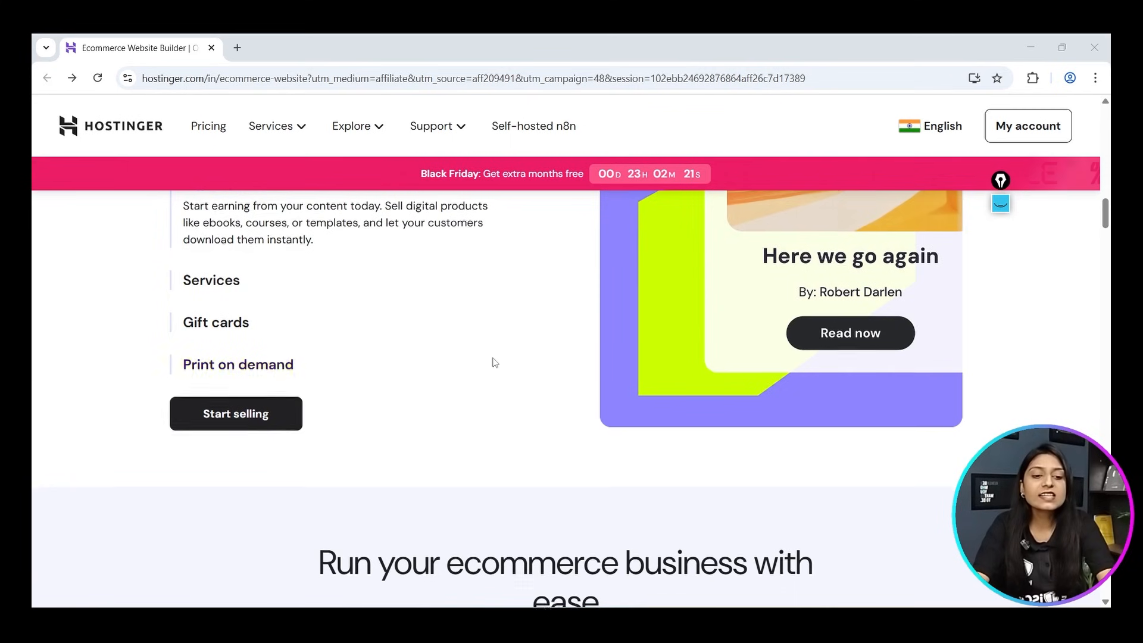
scroll(497, 360, "down", 15)
scroll(503, 362, "down", 4)
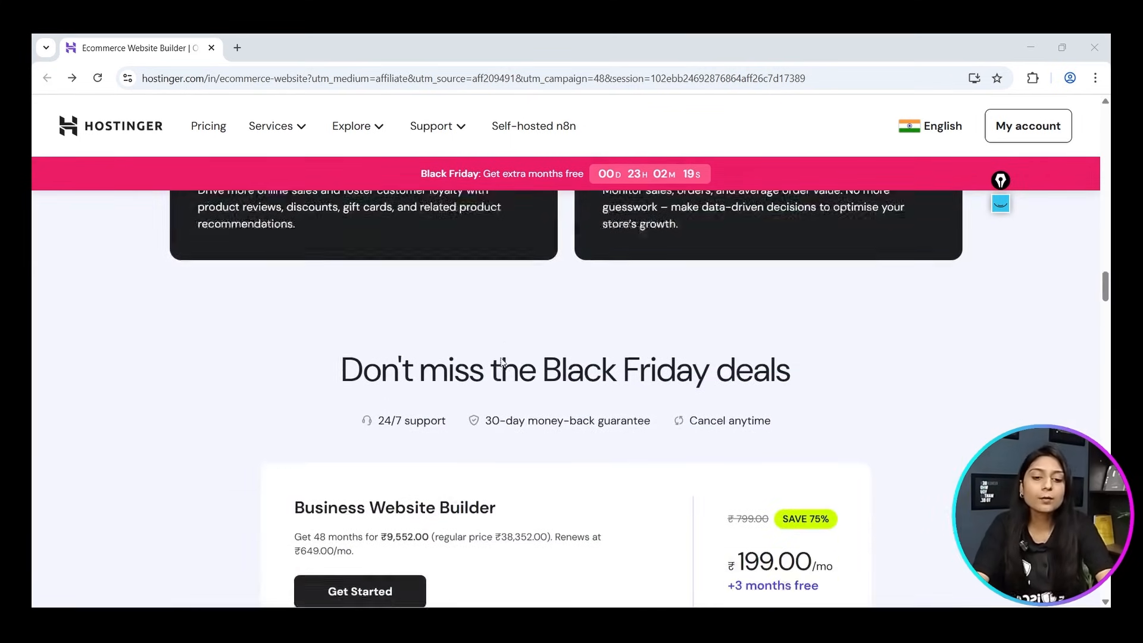
left_click(1000, 203)
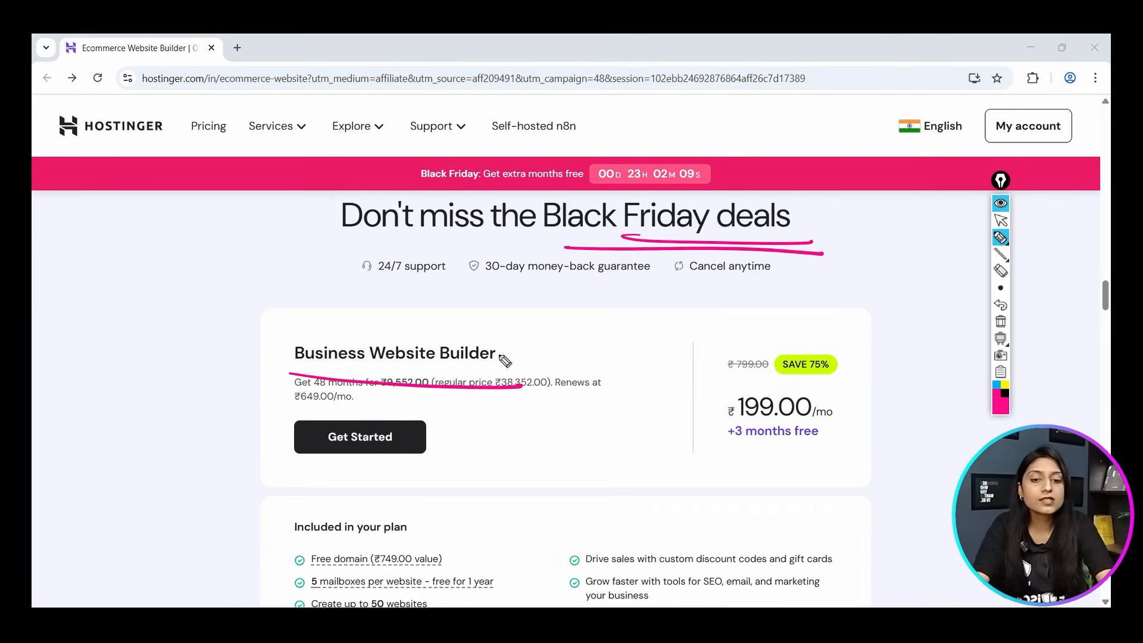
left_click(1000, 204)
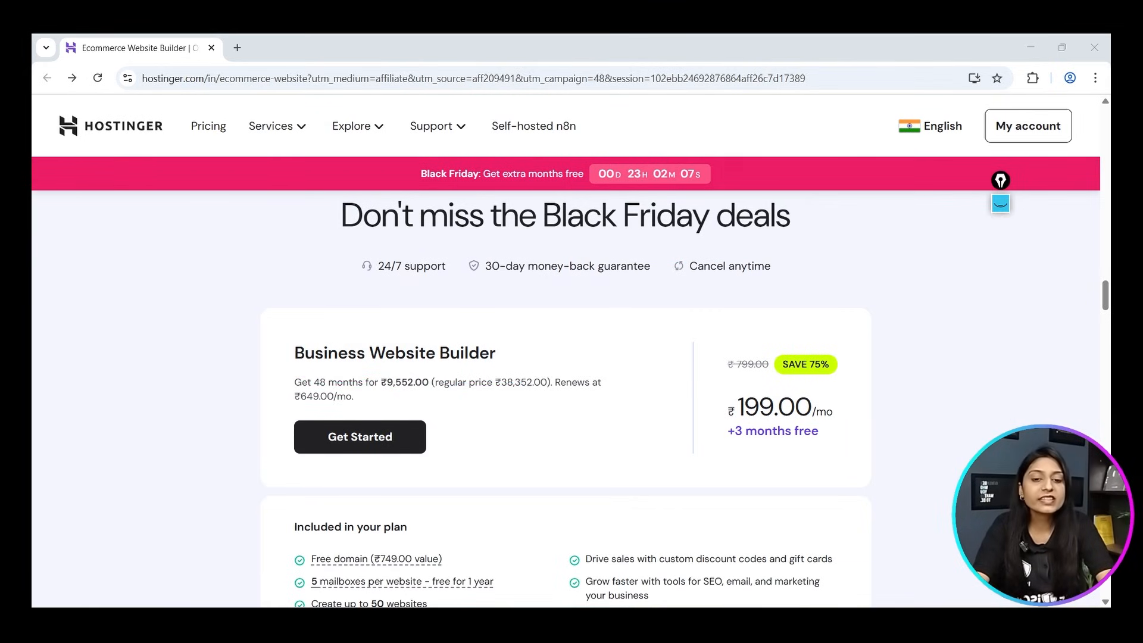
left_click(1001, 203)
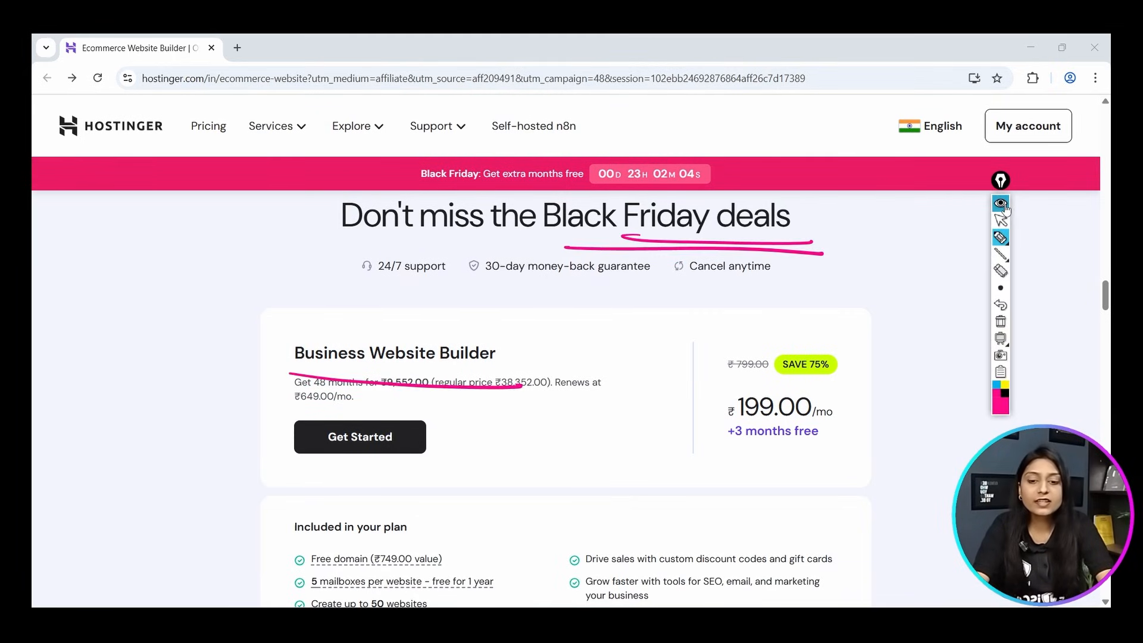
left_click(1001, 323)
Circle "24/7 support", underline "30-day money-back guarantee" and "Cancel anytime" in pink, and remove the annotations.
mouse_move(410, 238)
left_mouse_down()
mouse_move(383, 311)
mouse_move(416, 240)
left_mouse_up()
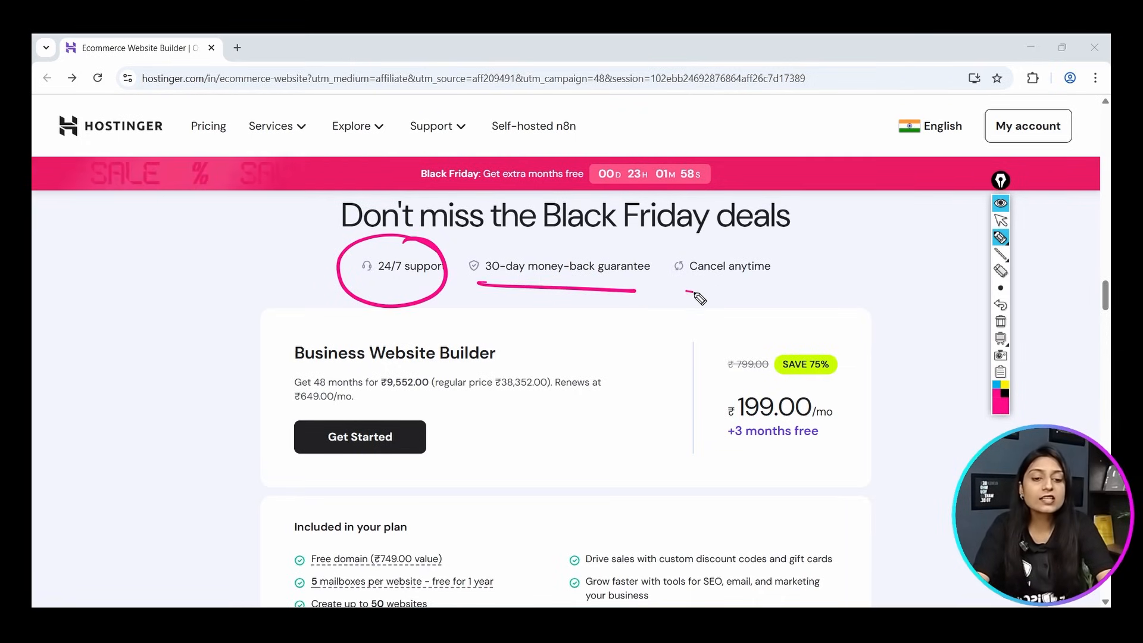
left_click_drag(683, 292, 805, 295)
left_click(1002, 321)
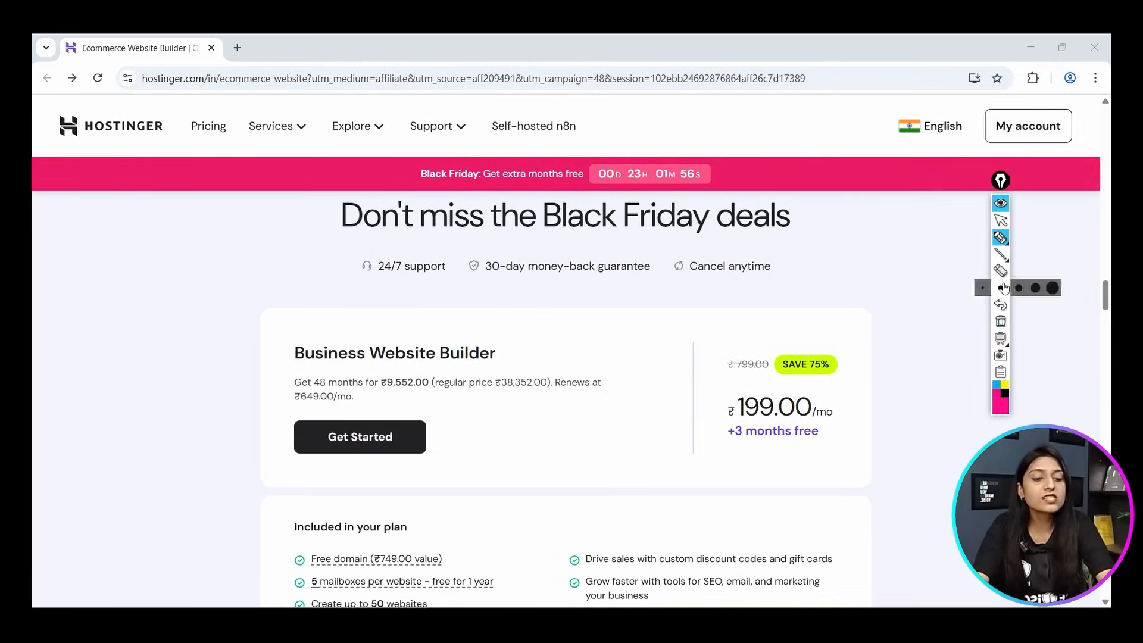
left_click(1001, 203)
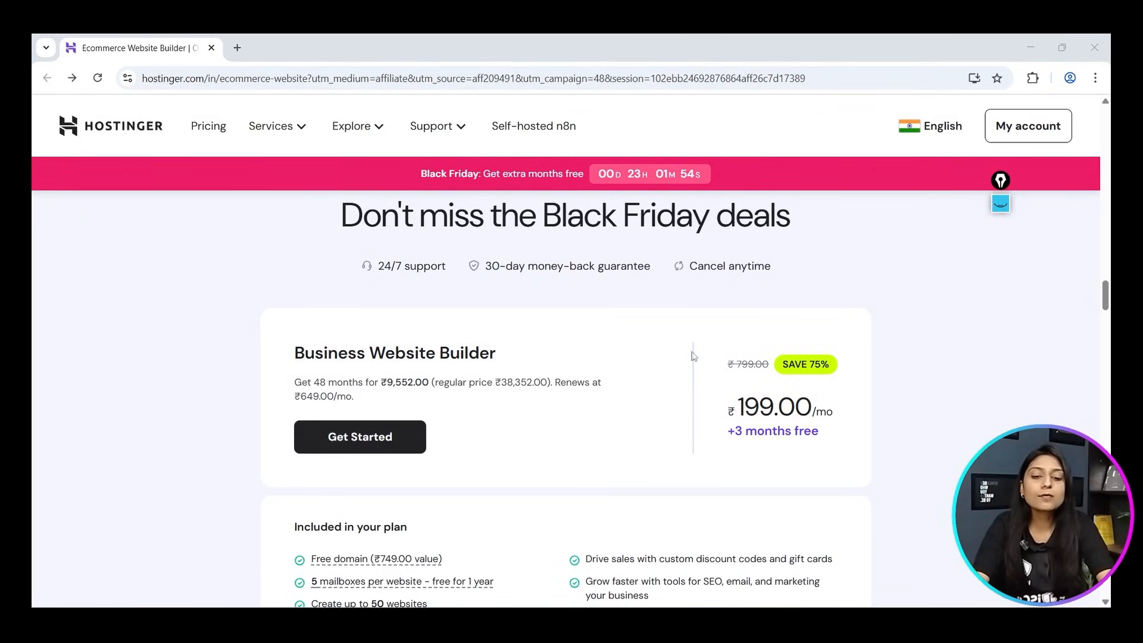
Start an order for the Business Website Builder plan and view its order summary in the cart.
left_click(377, 436)
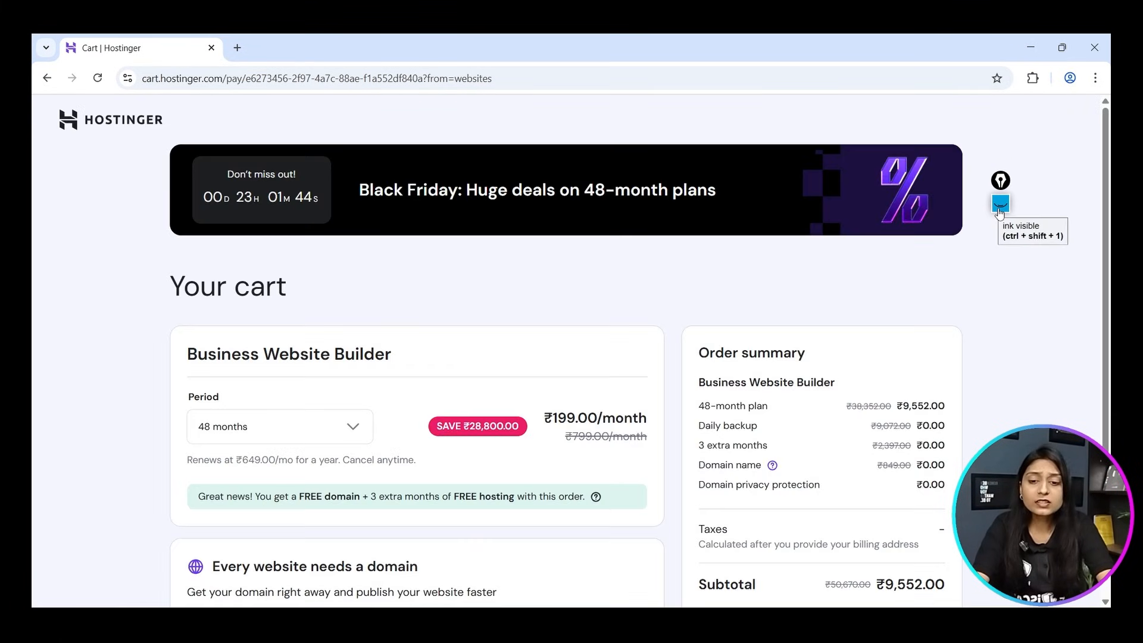
scroll(932, 303, "down", 2)
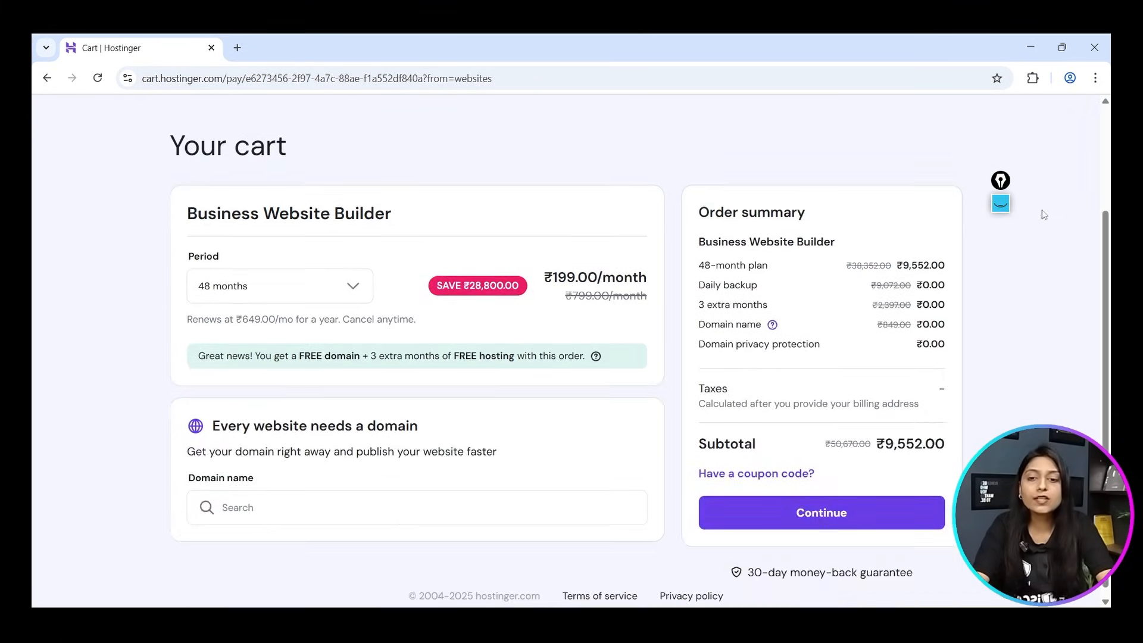
Underline the plan name and circle the 48-month period in pink in the cart, and clear the ink.
left_click(1005, 208)
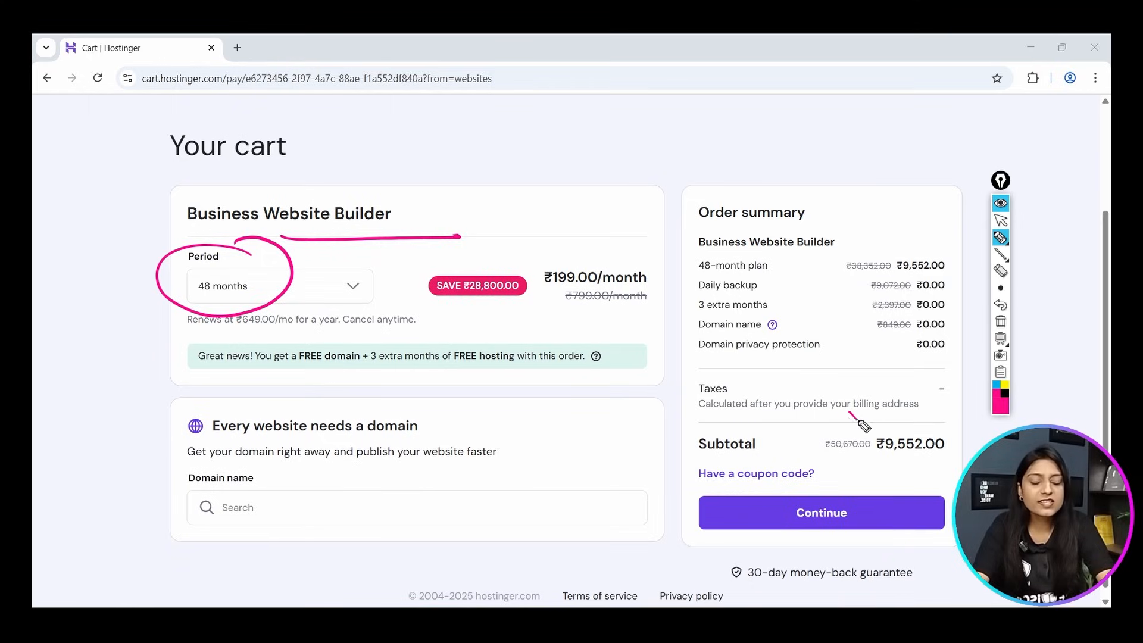
left_click(999, 323)
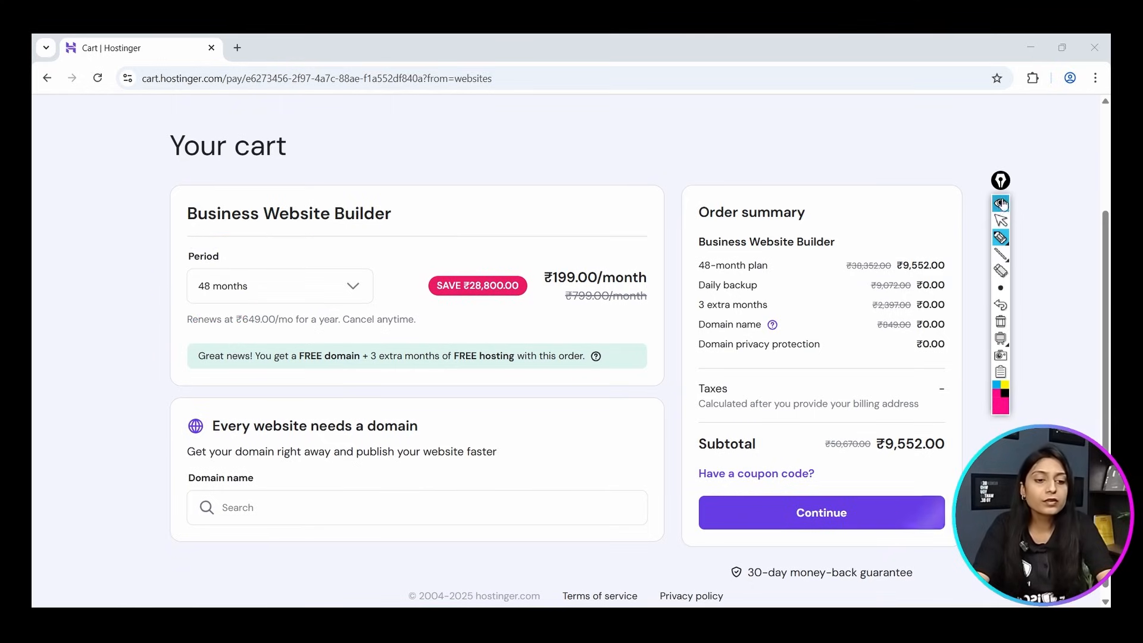
Apply the coupon code ISCALE20 to the 48-month Business Website Builder order.
left_click(759, 480)
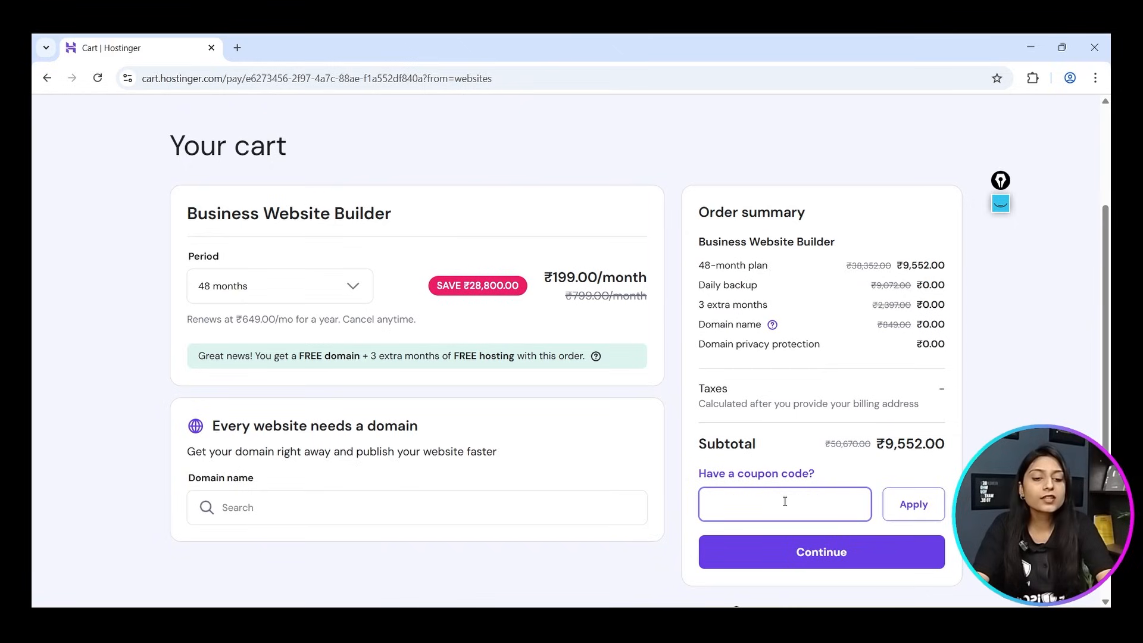
type("IS")
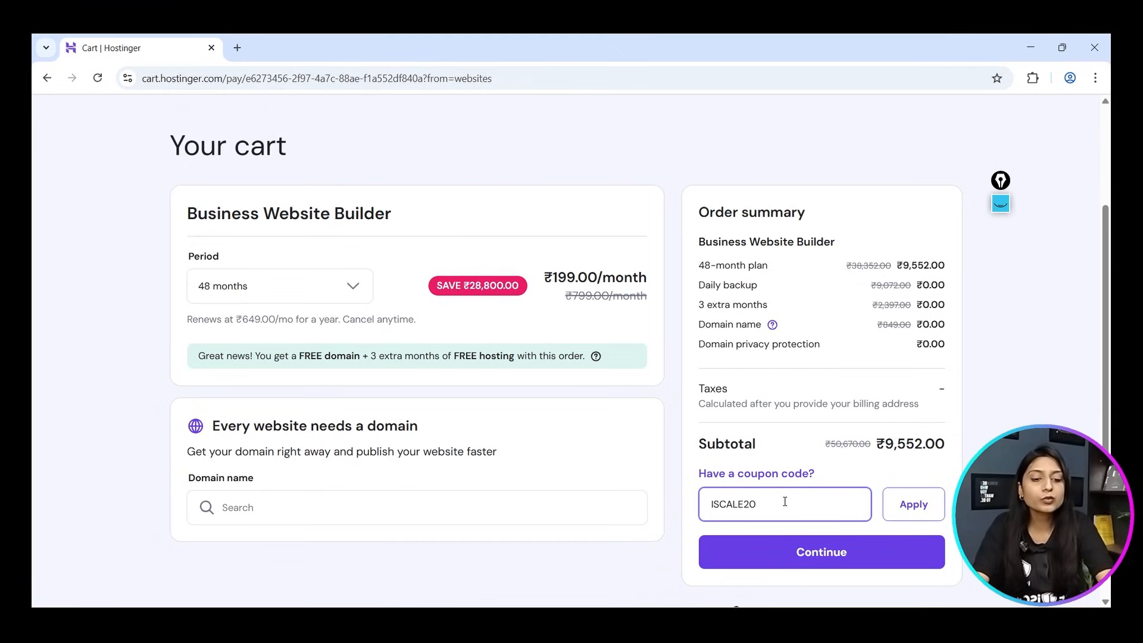
type("CALE20")
left_click(913, 504)
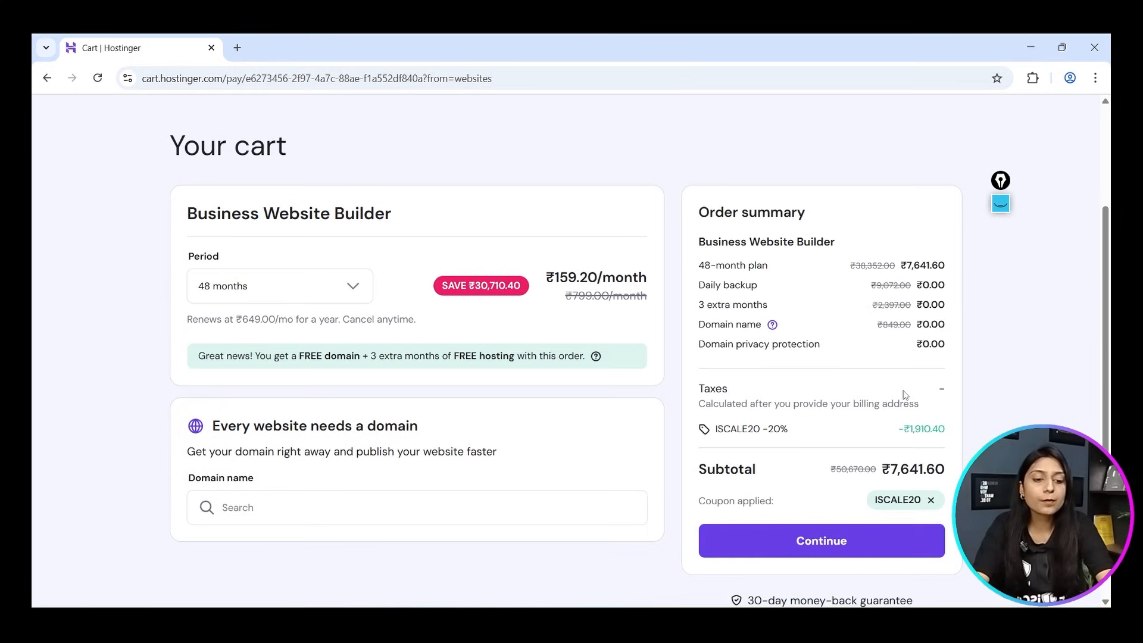
Circle the ISCALE20 discount line in pink in the order summary, and clear the ink.
left_click(1006, 212)
left_click_drag(796, 390, 768, 350)
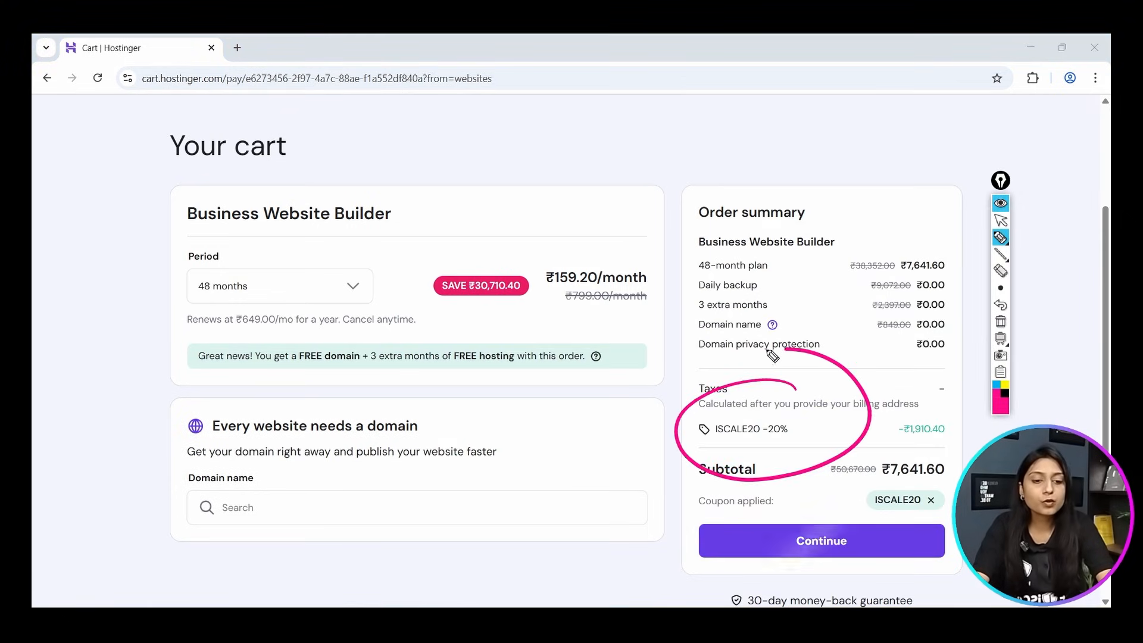
left_click(1000, 322)
left_click(1001, 208)
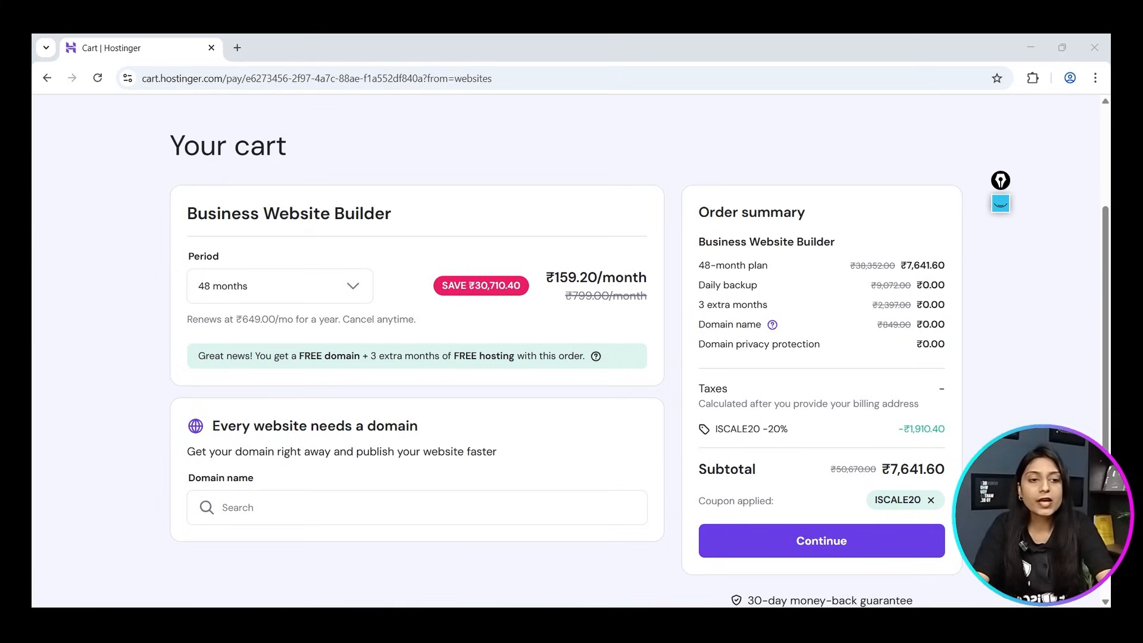
Set the plan period to 12 months and apply the coupon code ISCALE.
left_click(241, 288)
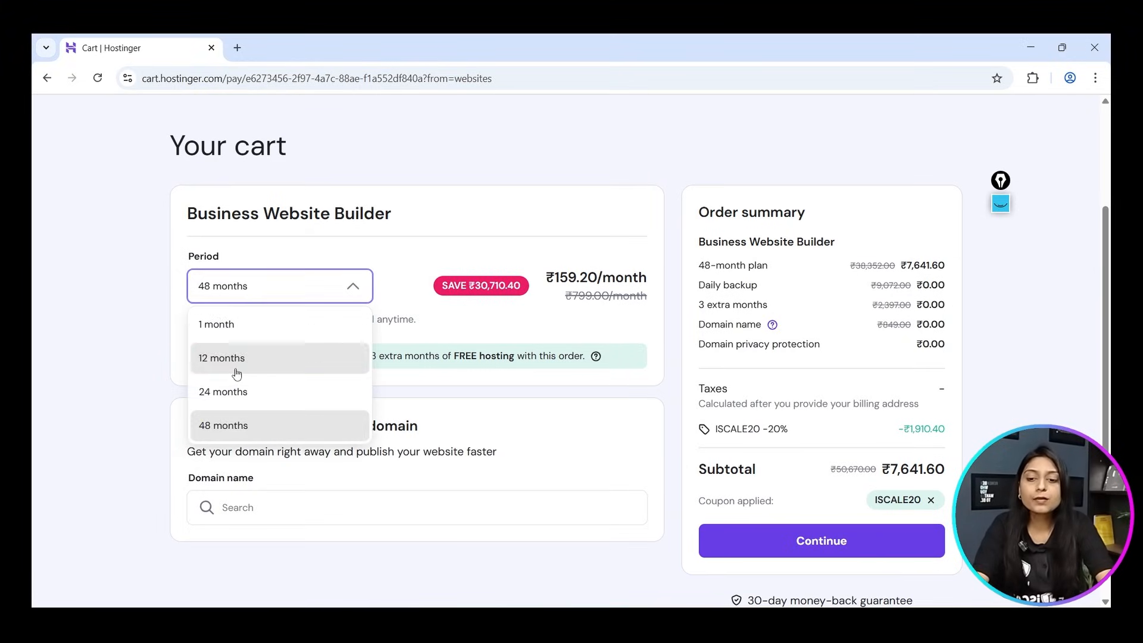
left_click(235, 358)
left_click(731, 481)
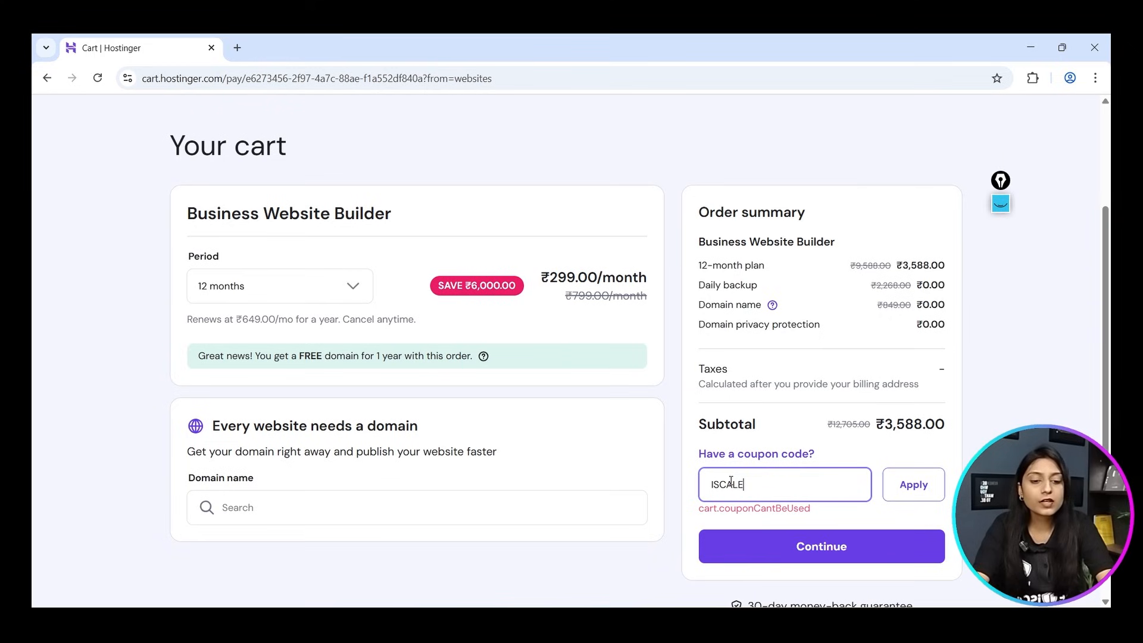
left_click(914, 485)
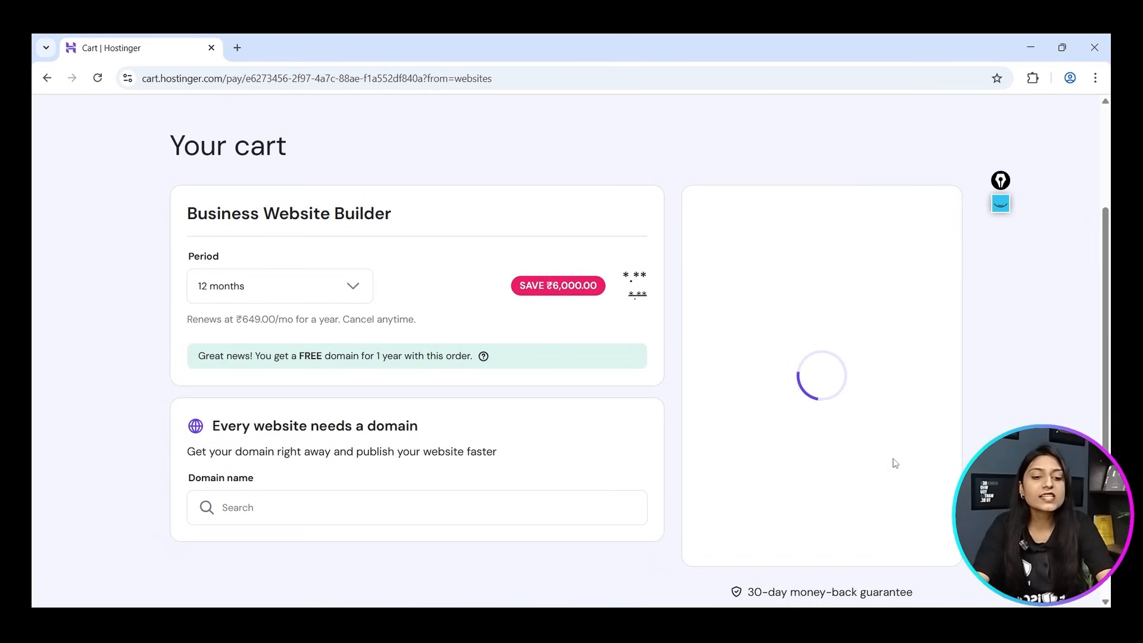
Circle the ISCALE discount line in pink for the 12-month plan, and clear the ink.
left_click(1001, 208)
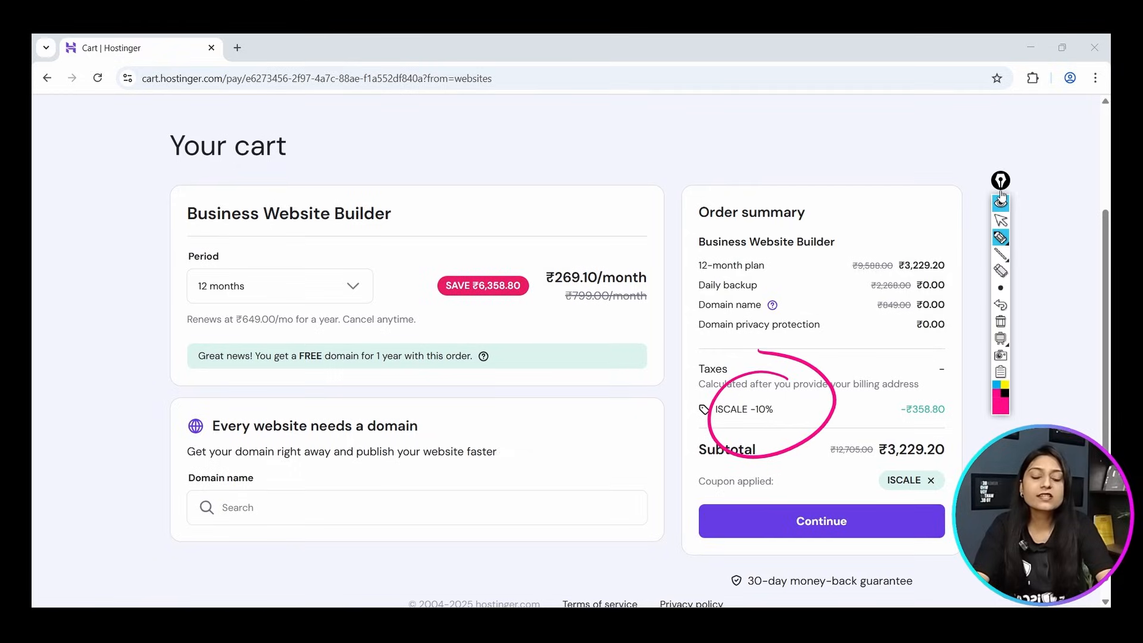
left_click(1001, 200)
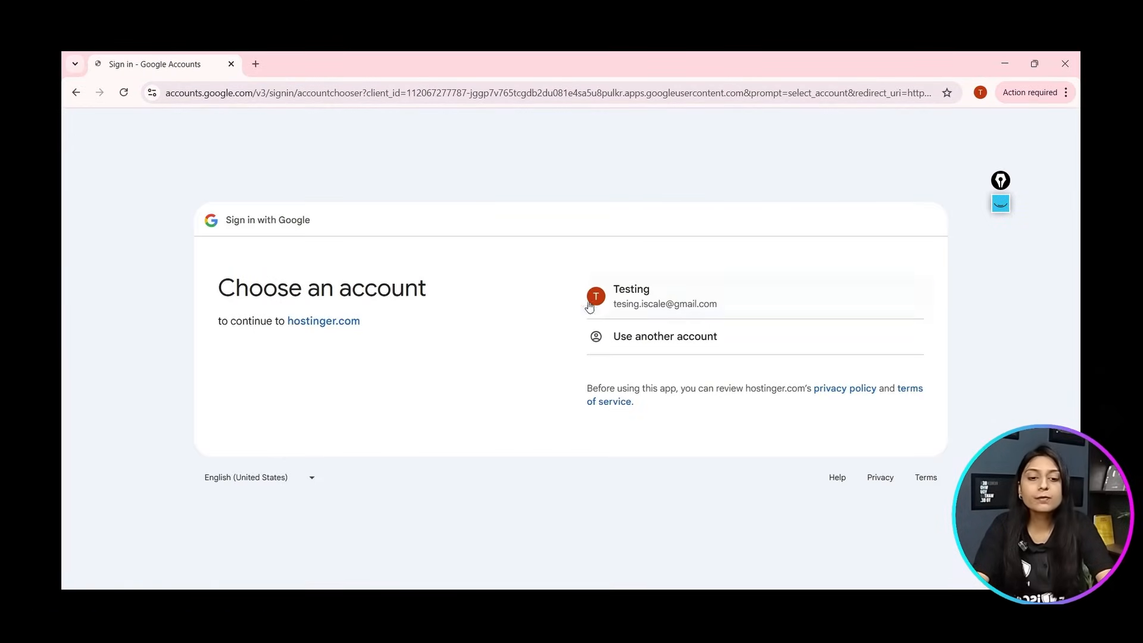
Sign in to Hostinger with the listed Google account and submit the billing address form at checkout.
left_click(595, 297)
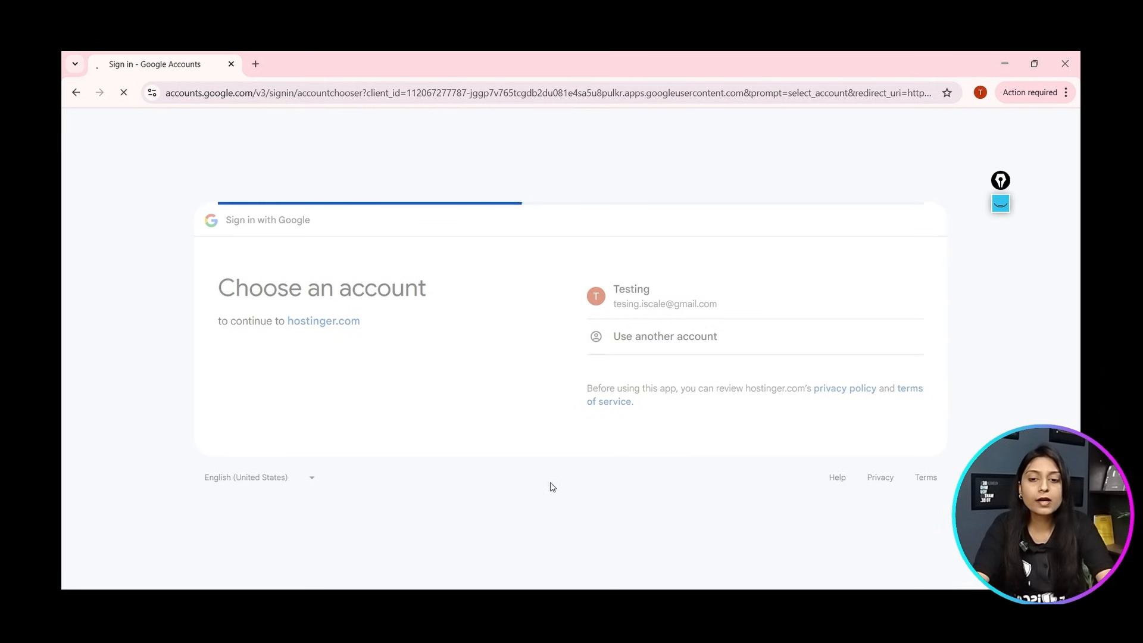
left_click(839, 474)
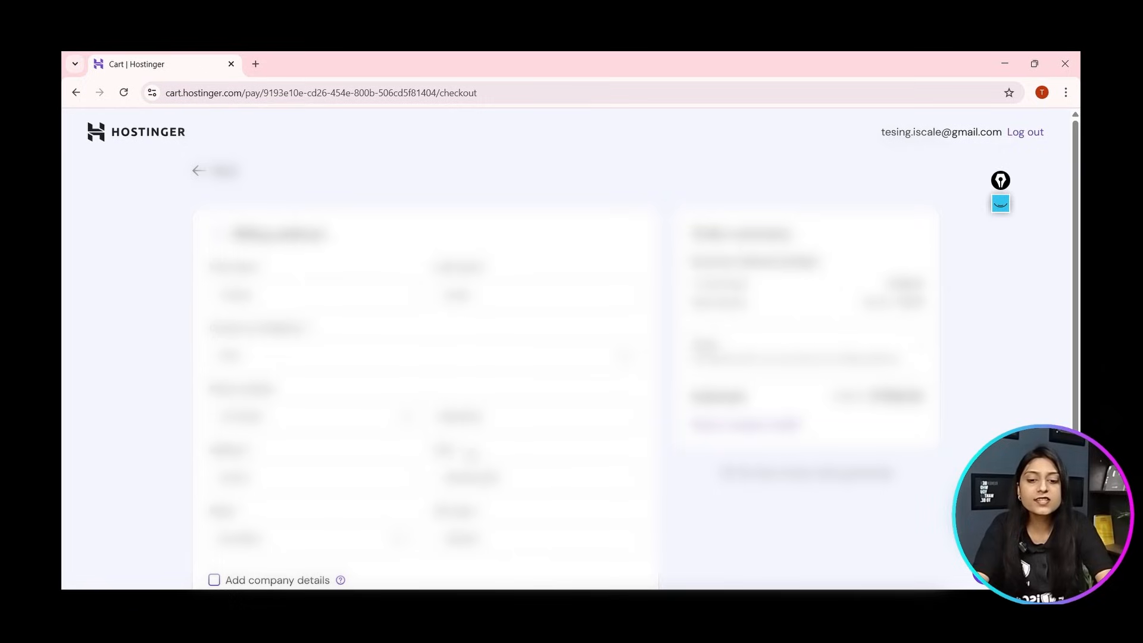
scroll(571, 345, "down", 1)
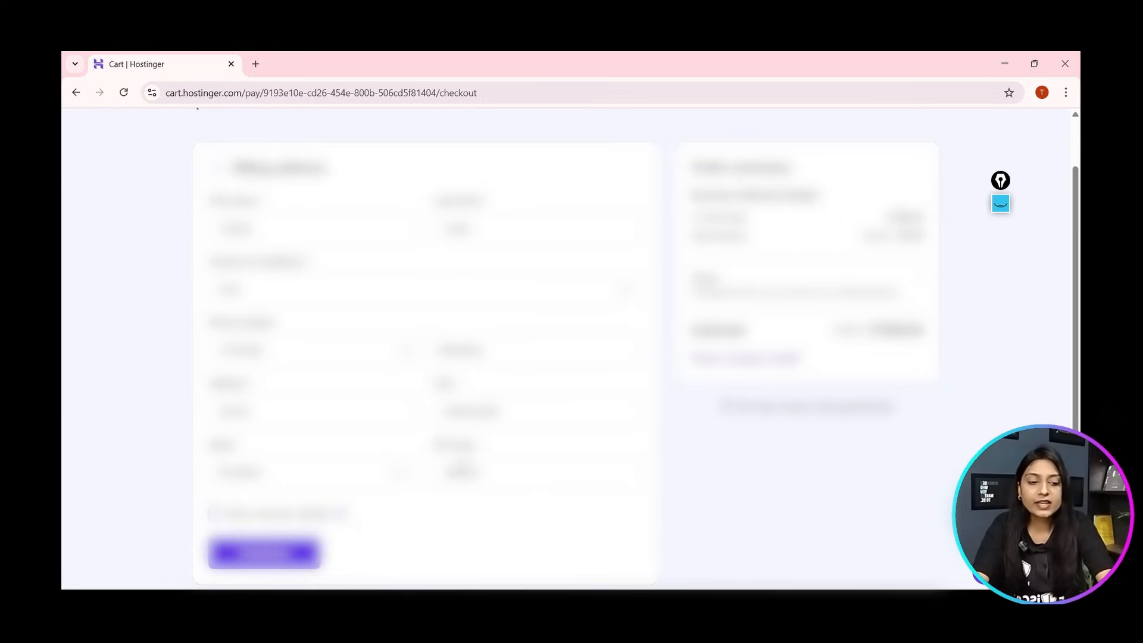
left_click(284, 556)
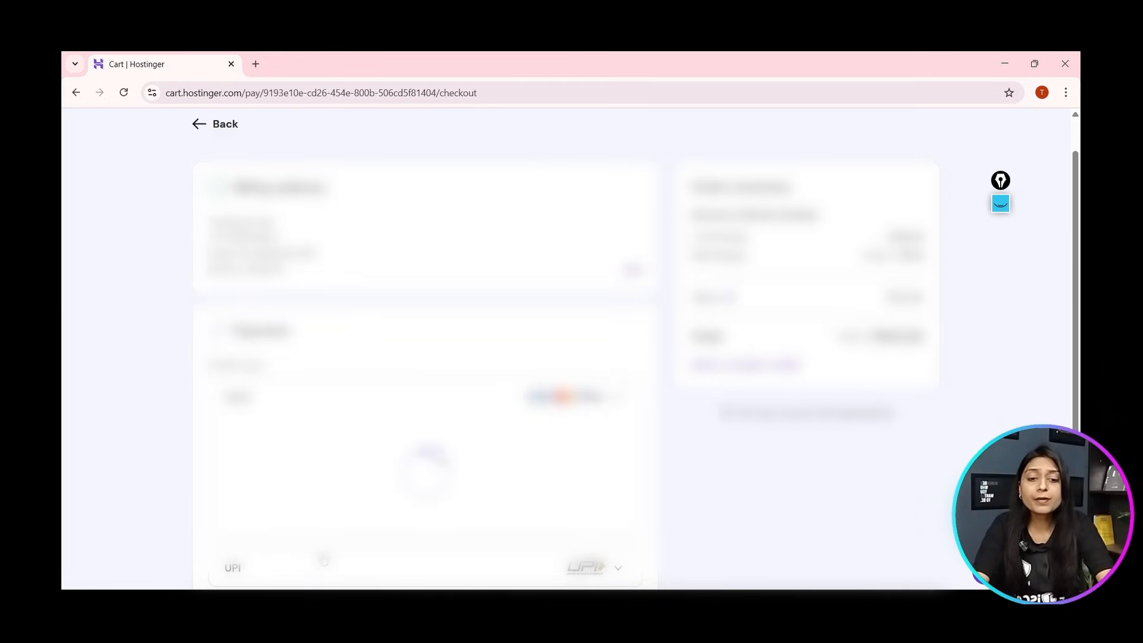
Submit the payment for the order with the preselected payment method.
scroll(324, 560, "down", 1)
scroll(326, 560, "down", 2)
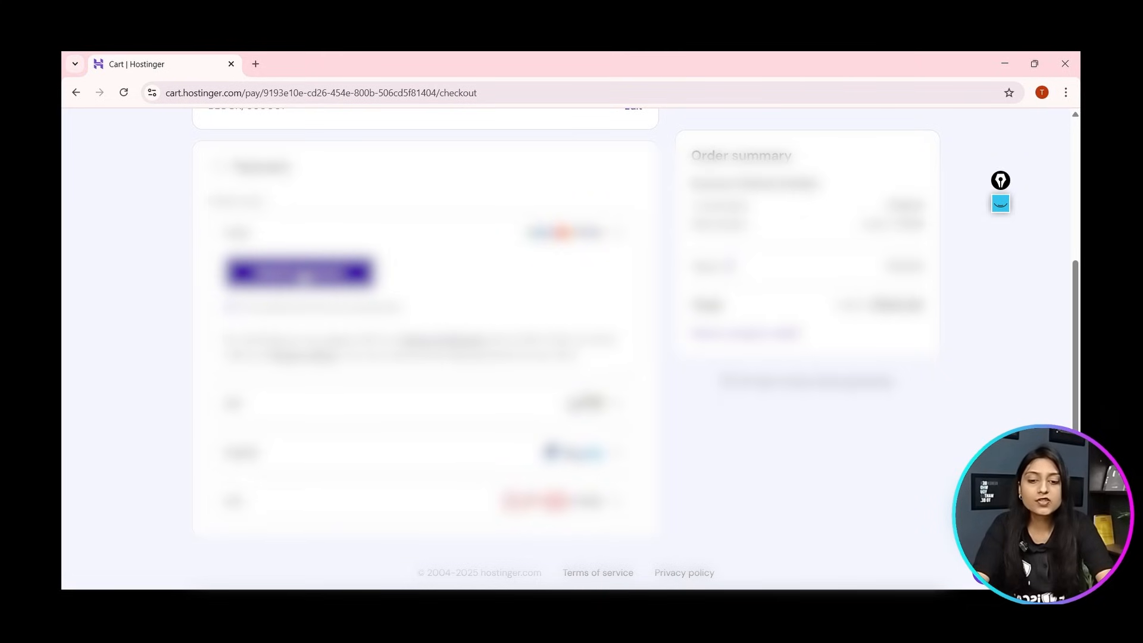
left_click(302, 274)
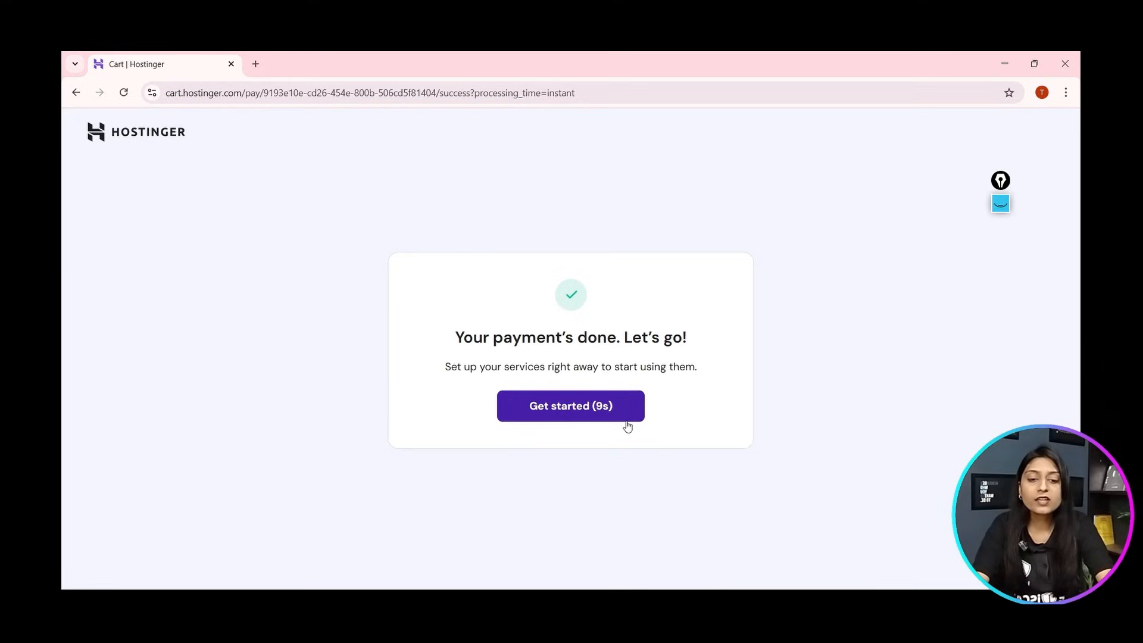
Get started with the purchased services and continue the setup of the Business Web Hosting plan.
left_click(595, 407)
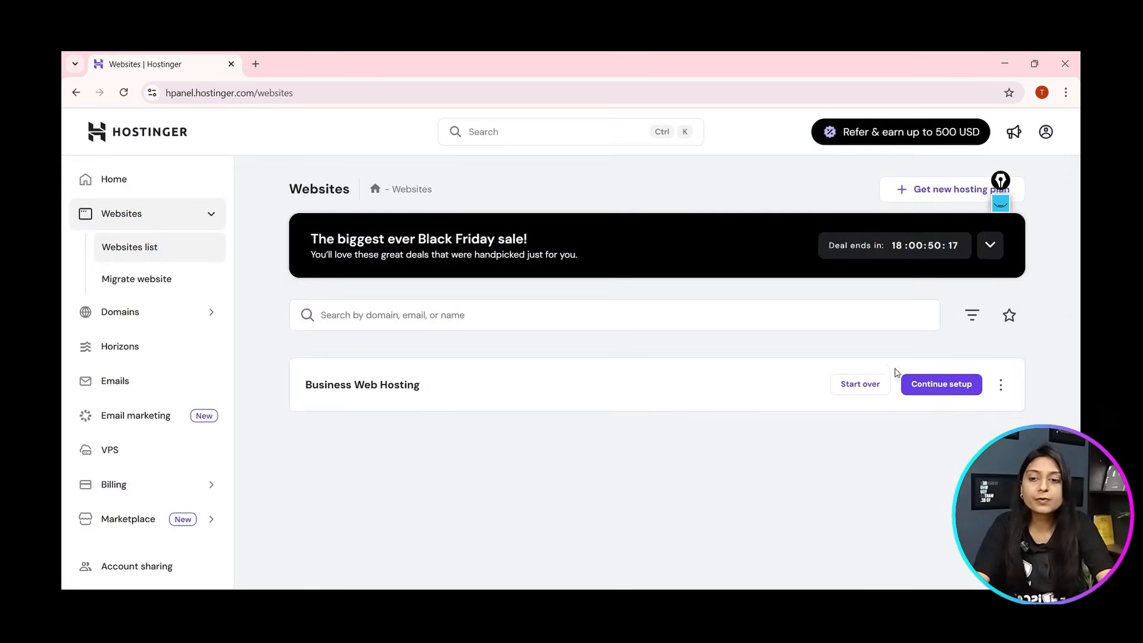
left_click(949, 391)
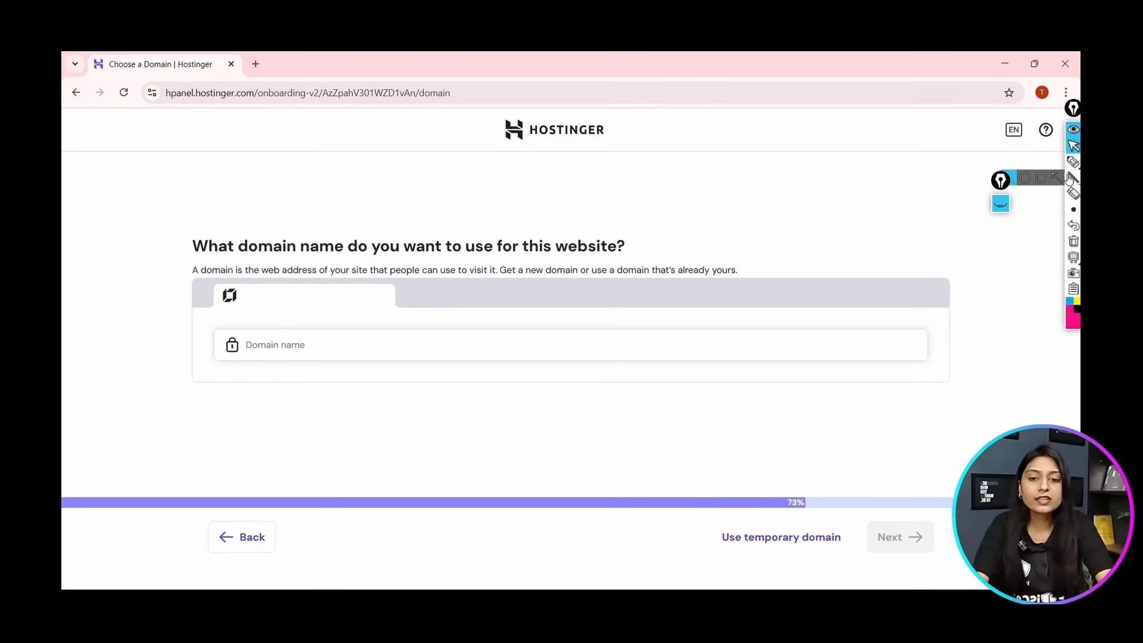
Frame the domain name form and point an arrow at the temporary domain option in pink, and choose a temporary domain for the website.
left_click(1040, 177)
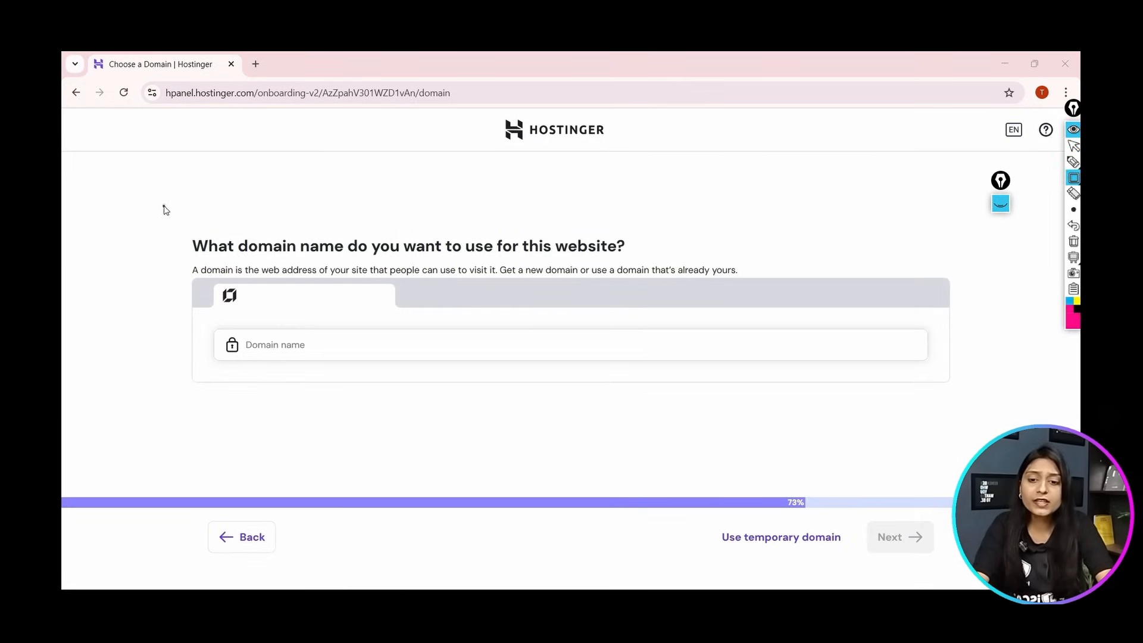
mouse_move(164, 206)
left_mouse_down()
mouse_move(743, 369)
mouse_move(965, 395)
left_mouse_up()
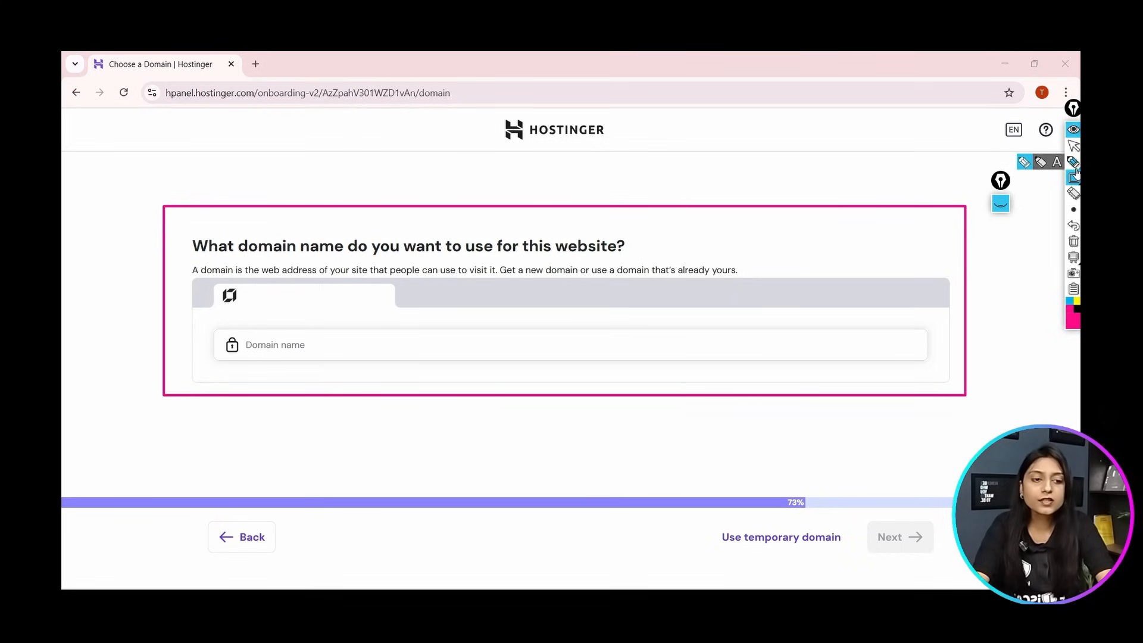
mouse_move(1069, 185)
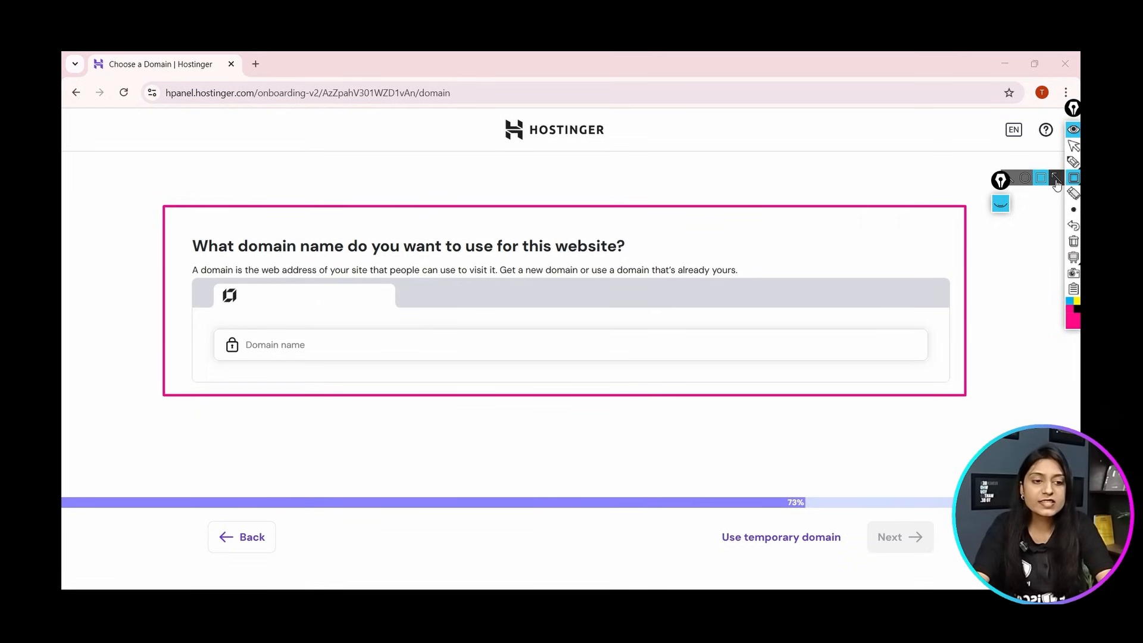
left_click(1057, 184)
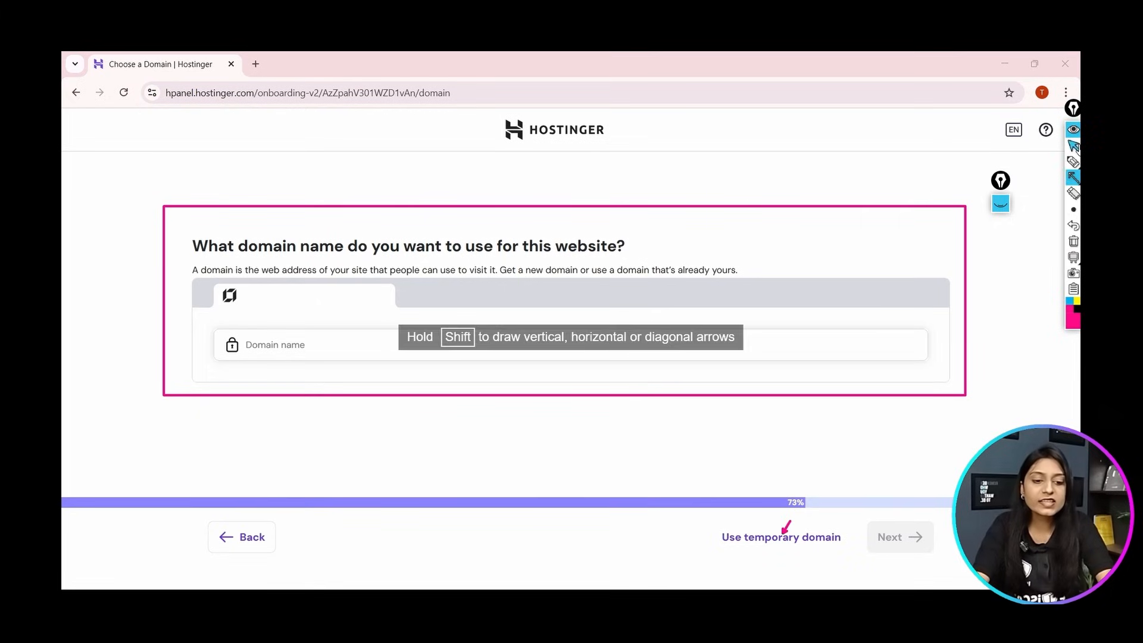
left_click(1072, 129)
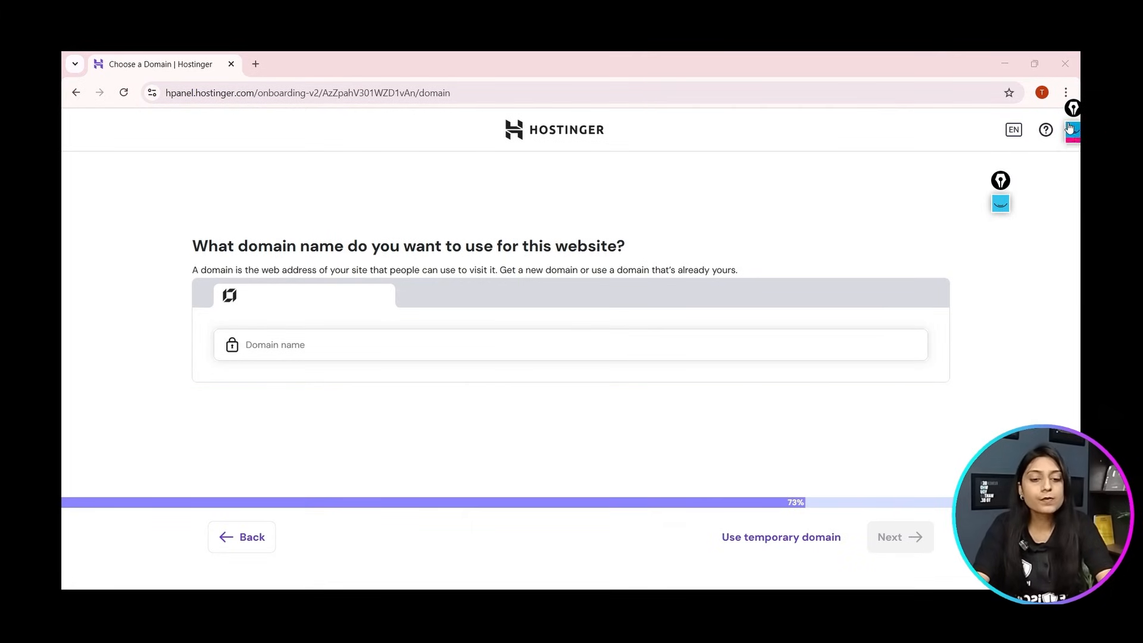
left_click(807, 539)
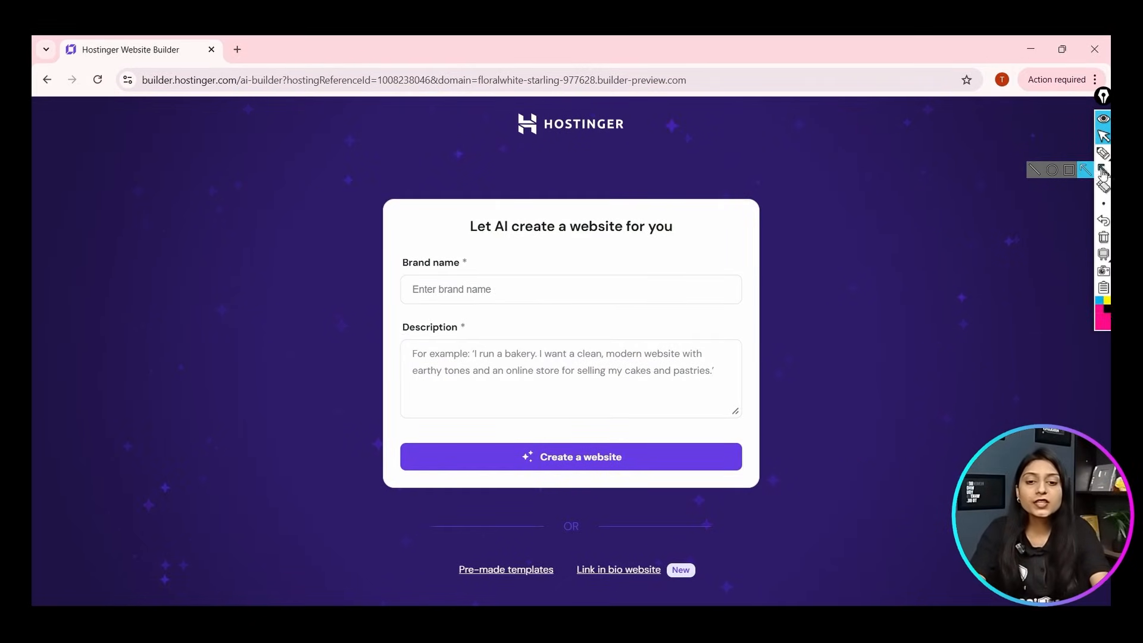
Draw pink rectangles around the AI website creation form and the alternative options for pre-made templates and link in bio website.
left_click(1072, 178)
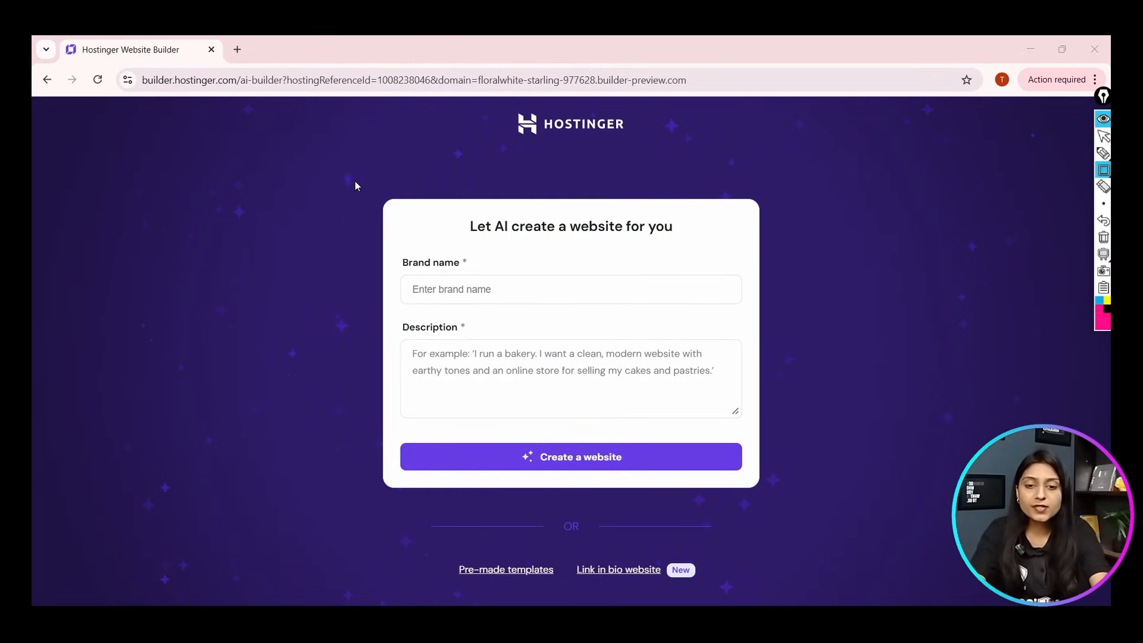
mouse_move(348, 159)
left_mouse_down()
mouse_move(639, 355)
mouse_move(774, 497)
mouse_move(798, 506)
left_mouse_up()
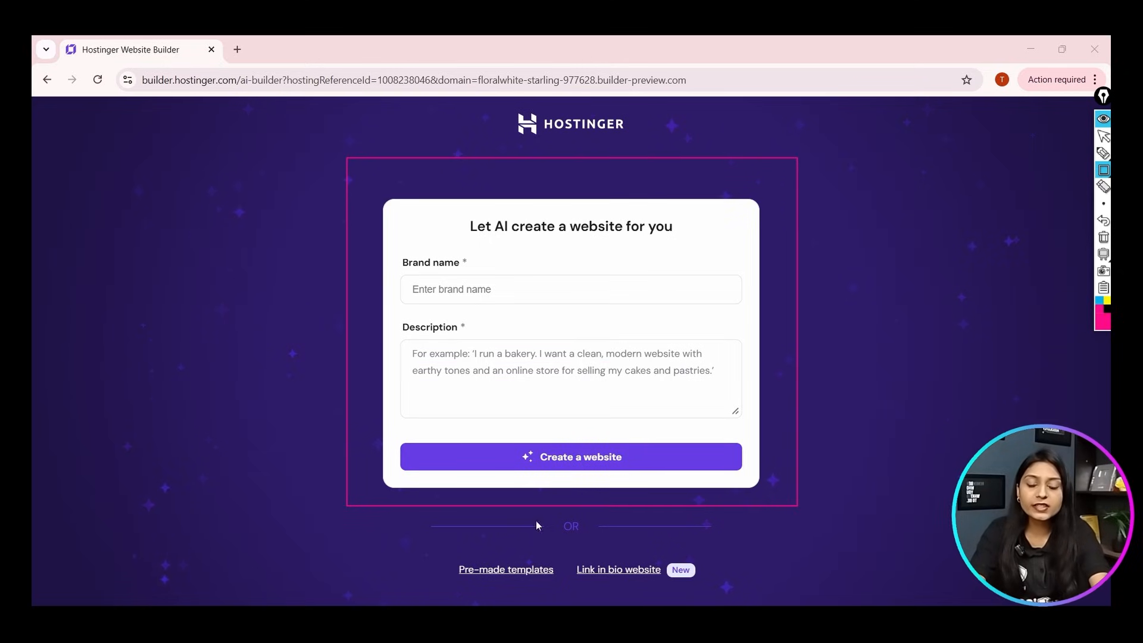
mouse_move(392, 523)
left_mouse_down()
mouse_move(610, 587)
mouse_move(774, 598)
left_mouse_up()
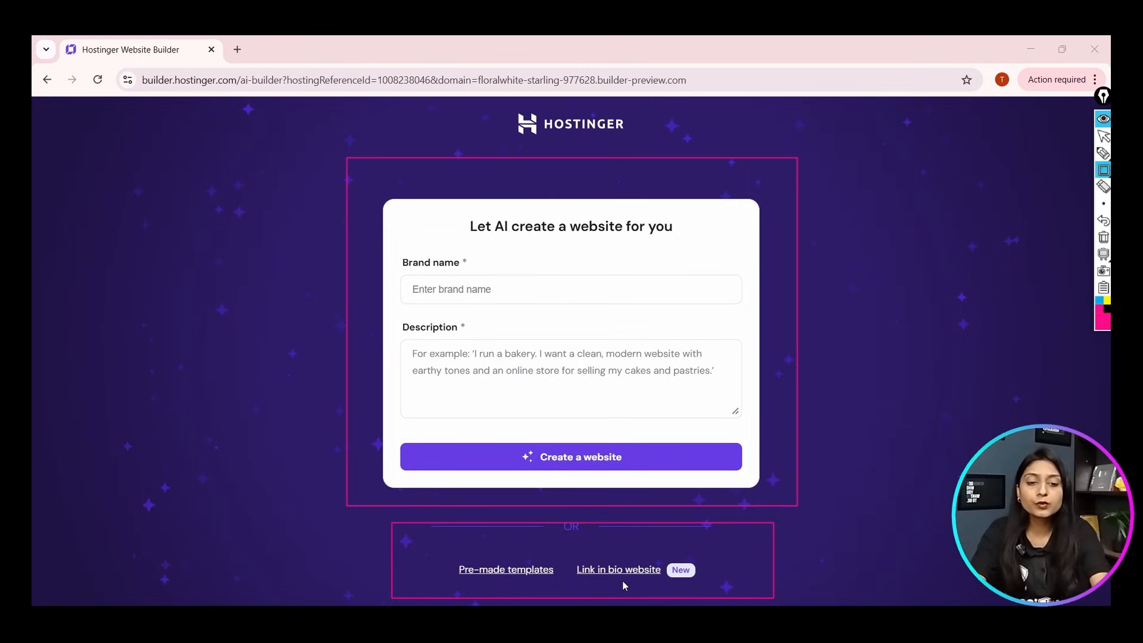
Draw pink arrows pointing at the Brand name and Description labels, and return to the normal pointer.
mouse_move(1105, 155)
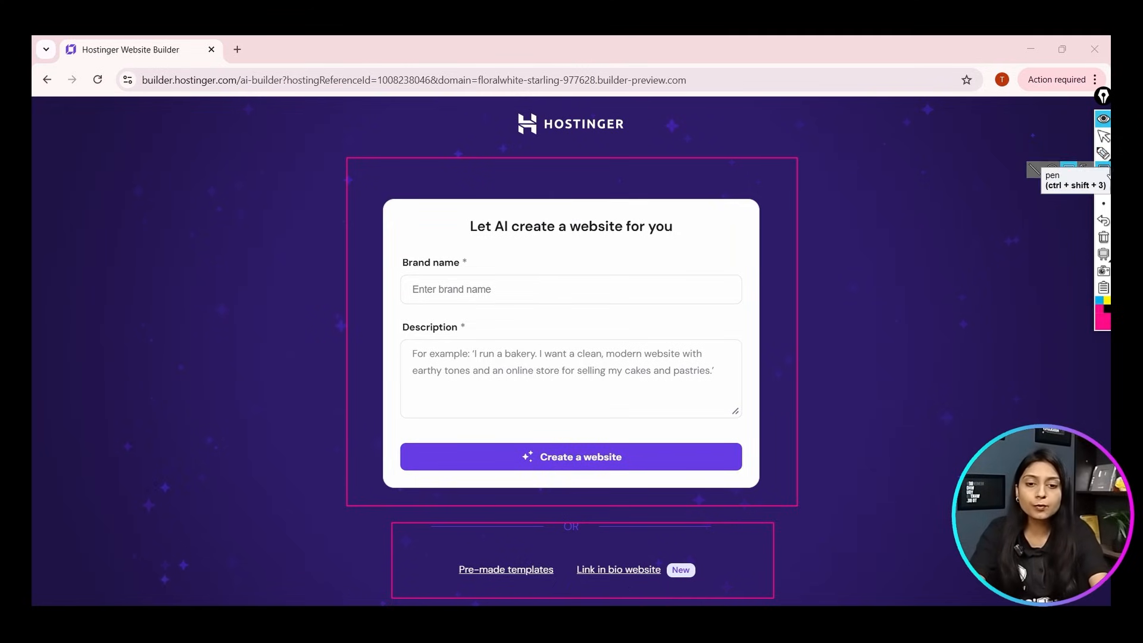
left_click(1103, 169)
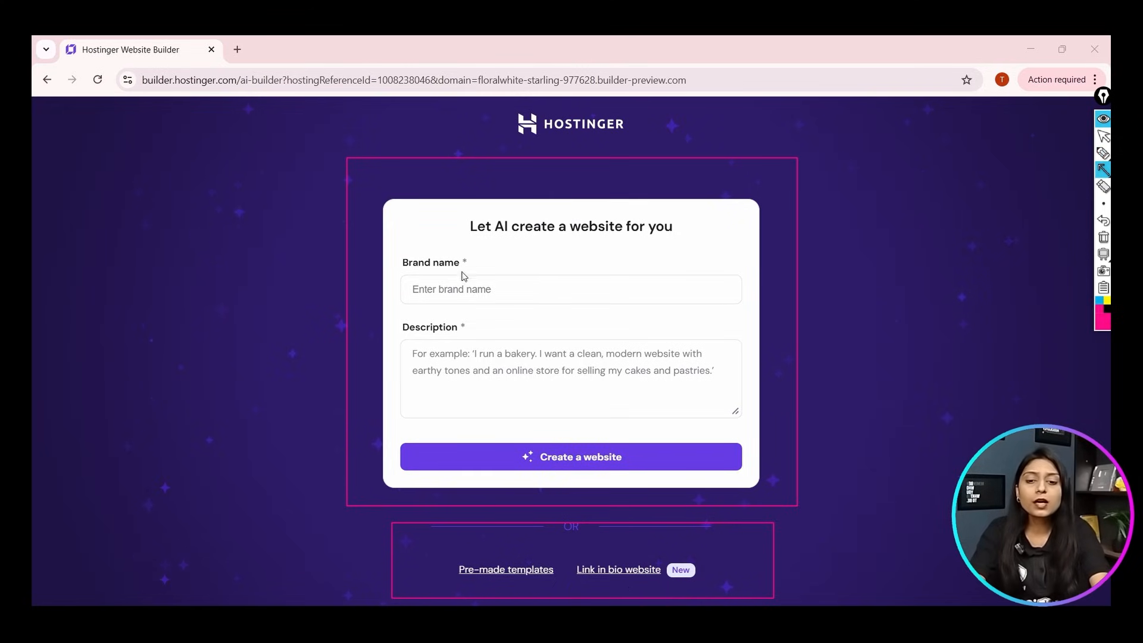
left_click_drag(497, 257, 468, 264)
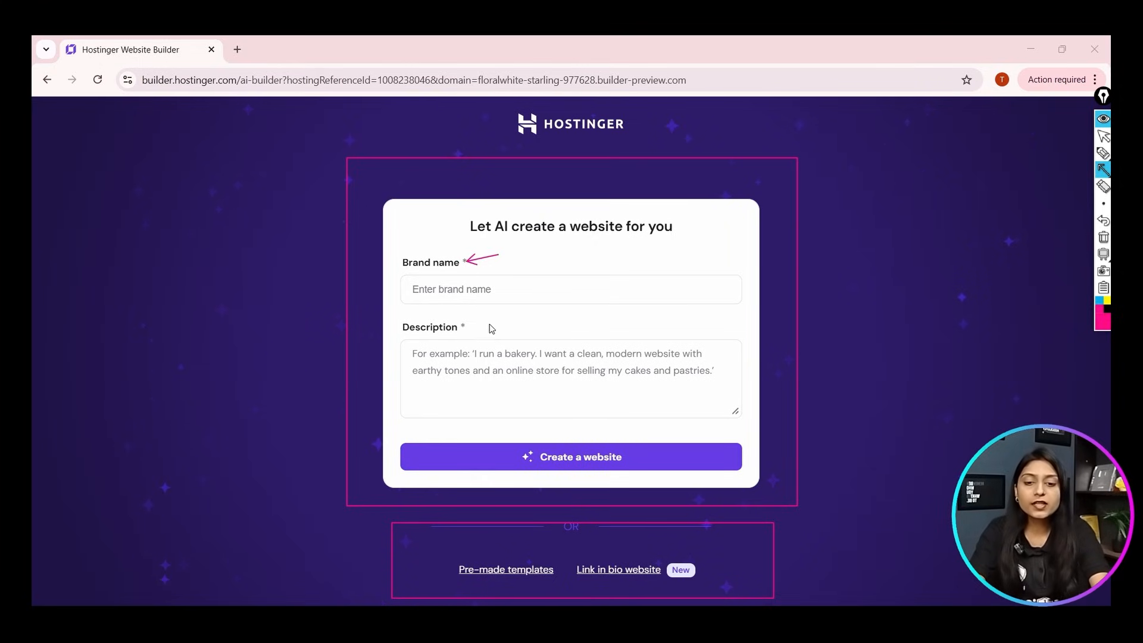
left_click_drag(484, 323, 463, 329)
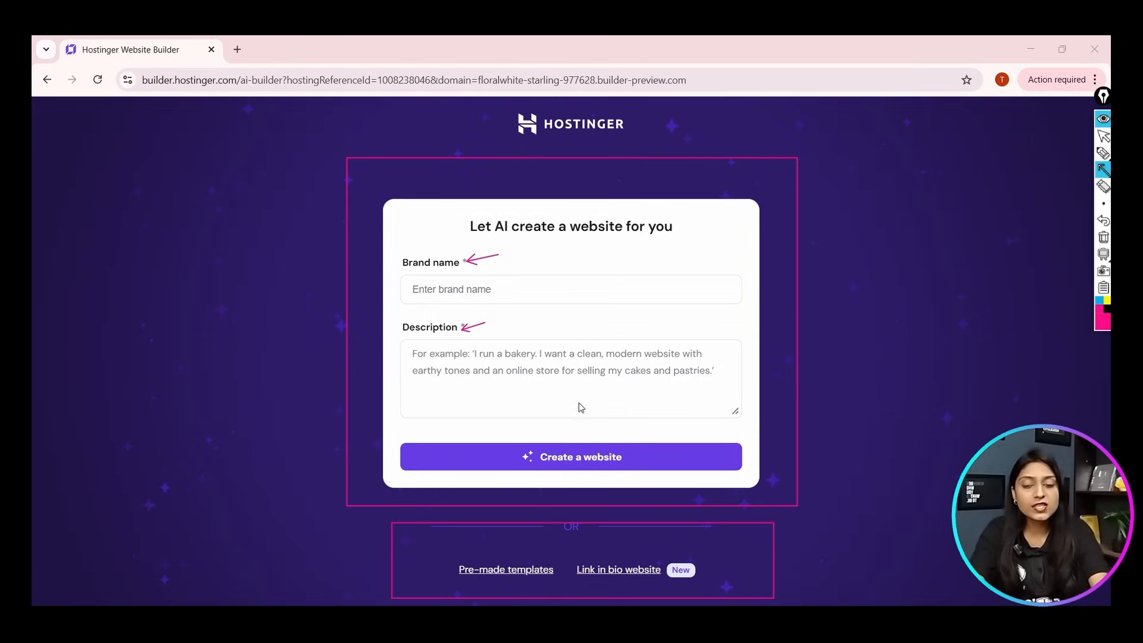
left_click(1103, 136)
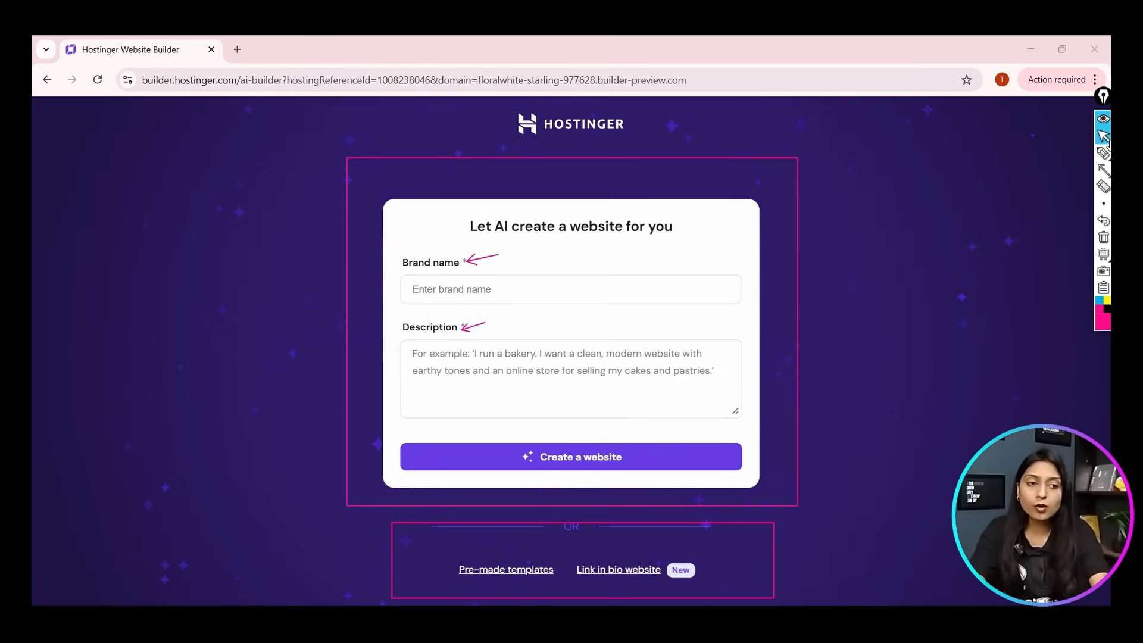
Enter the brand name GadgetGrid and paste the prepared description with the tagline 'Your Hub for Smart Tech & Everyday Gadgets'.
left_click(536, 292)
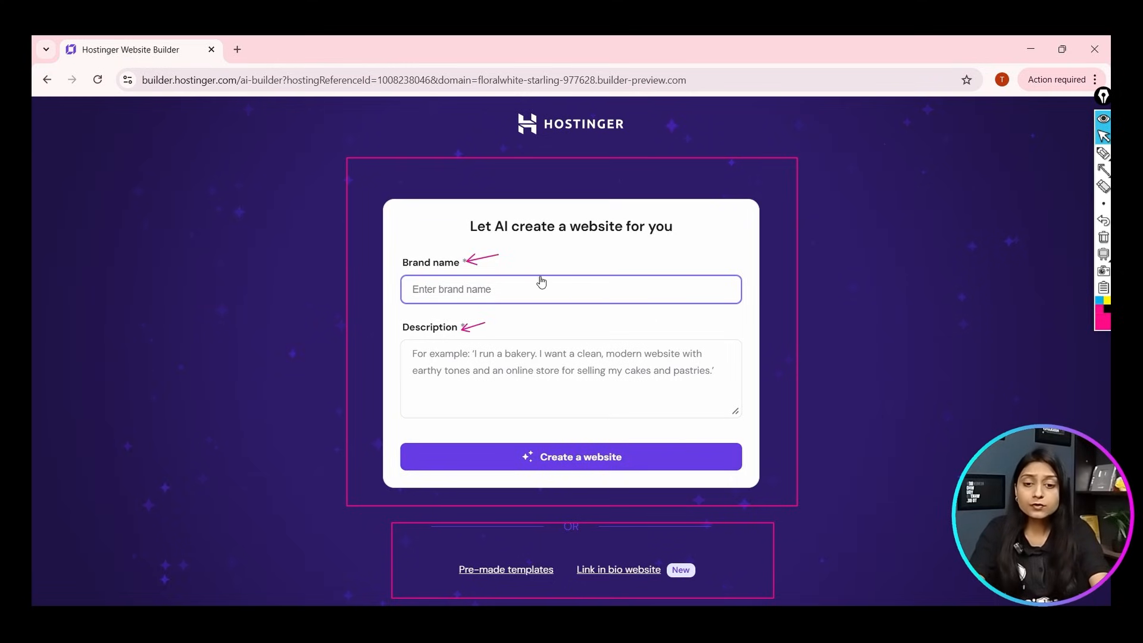
type("G")
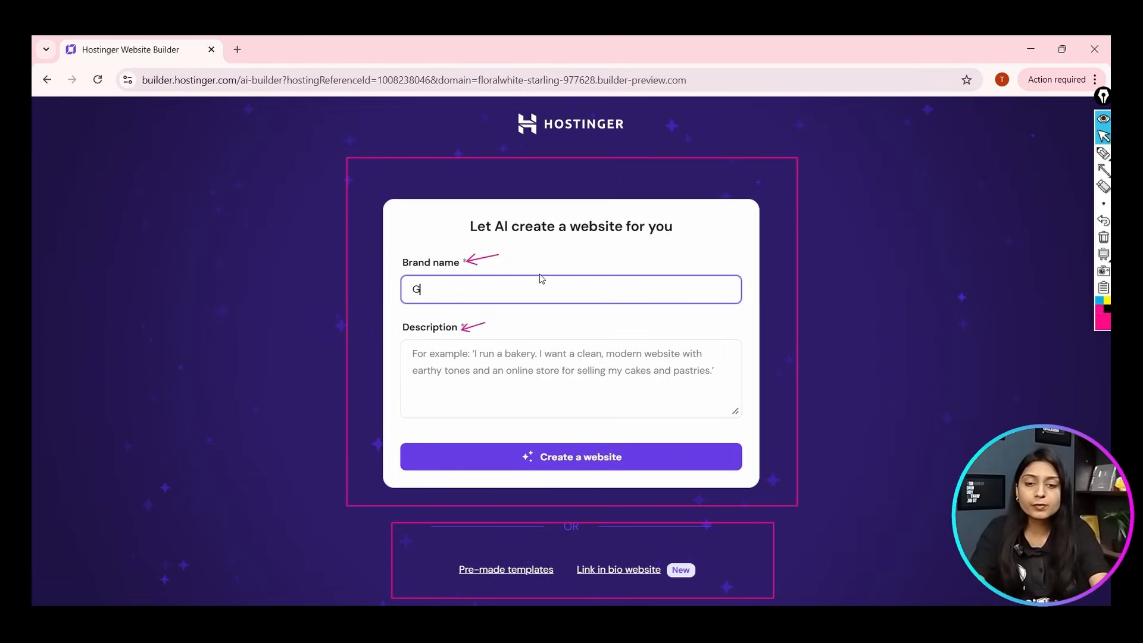
type("adg")
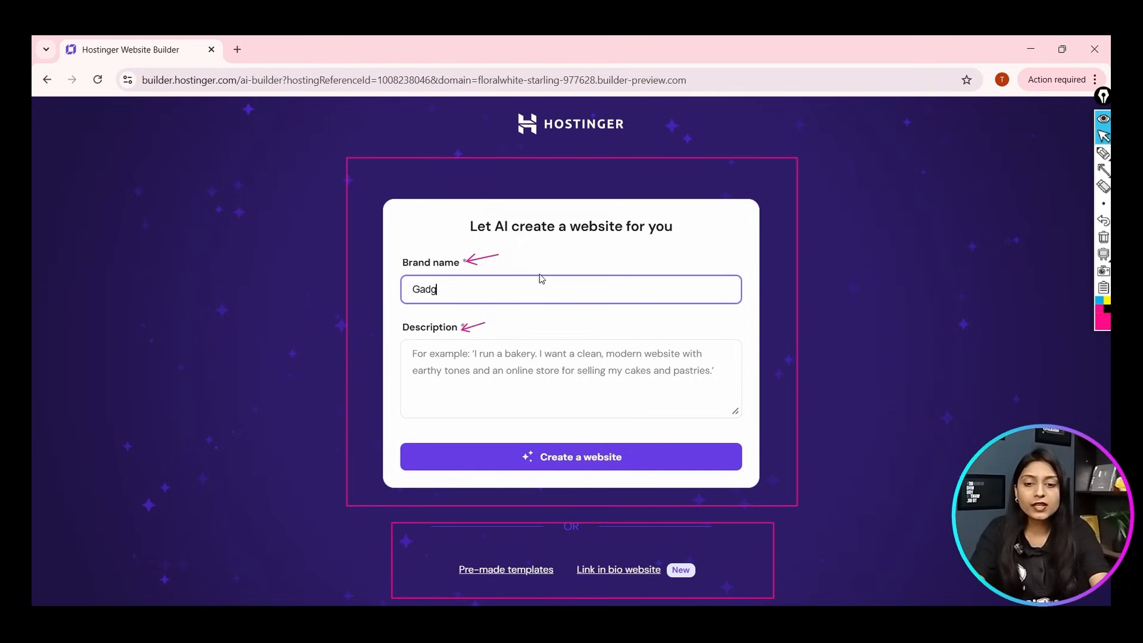
type("etGrid")
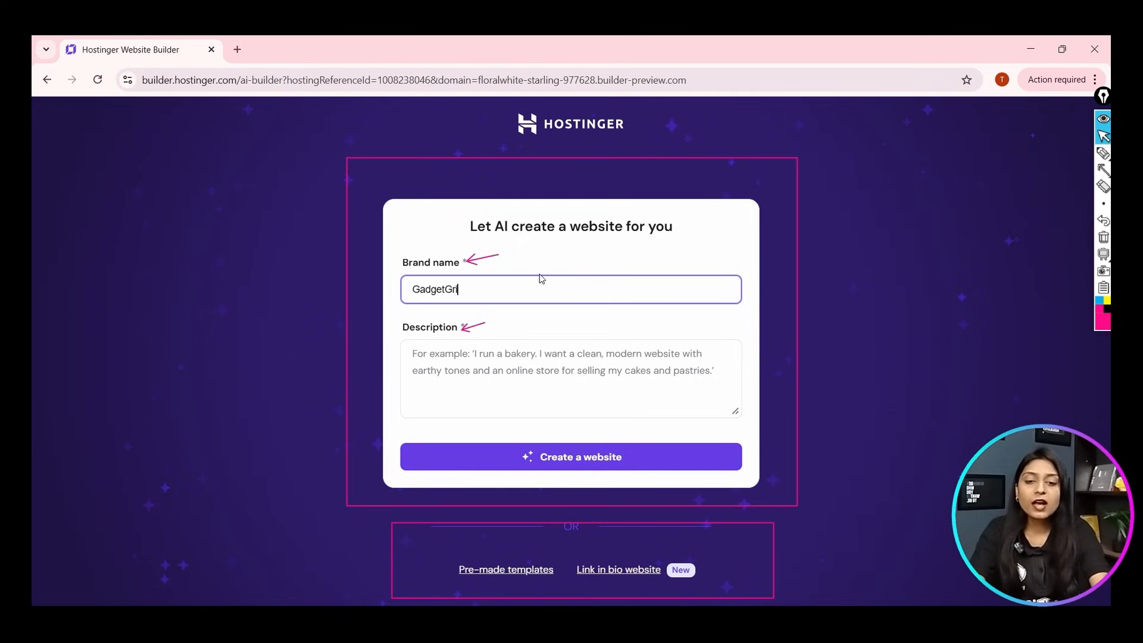
left_click(527, 377)
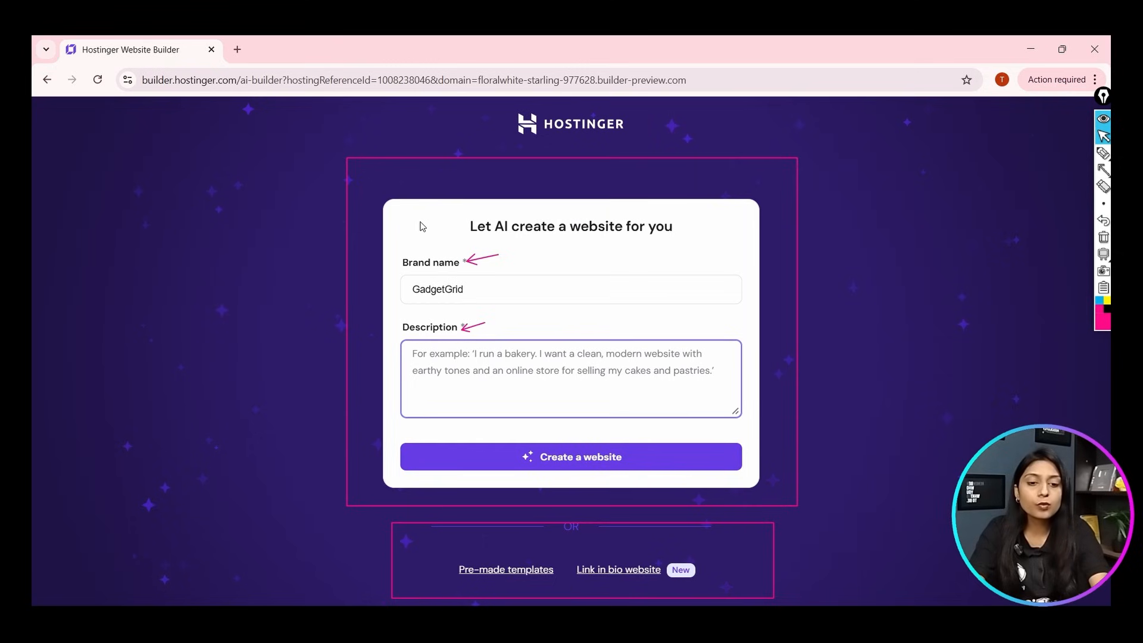
key("ctrl+v")
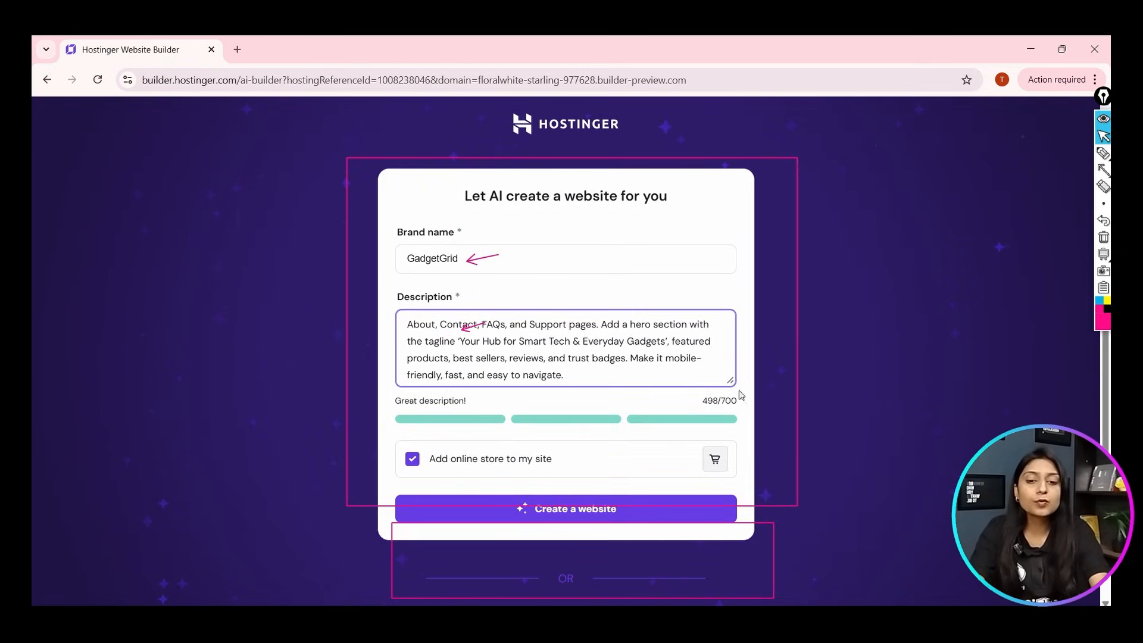
Highlight the description's 700-character limit and draw a pink rectangle around the Add online store to my site option.
left_click_drag(737, 400, 718, 397)
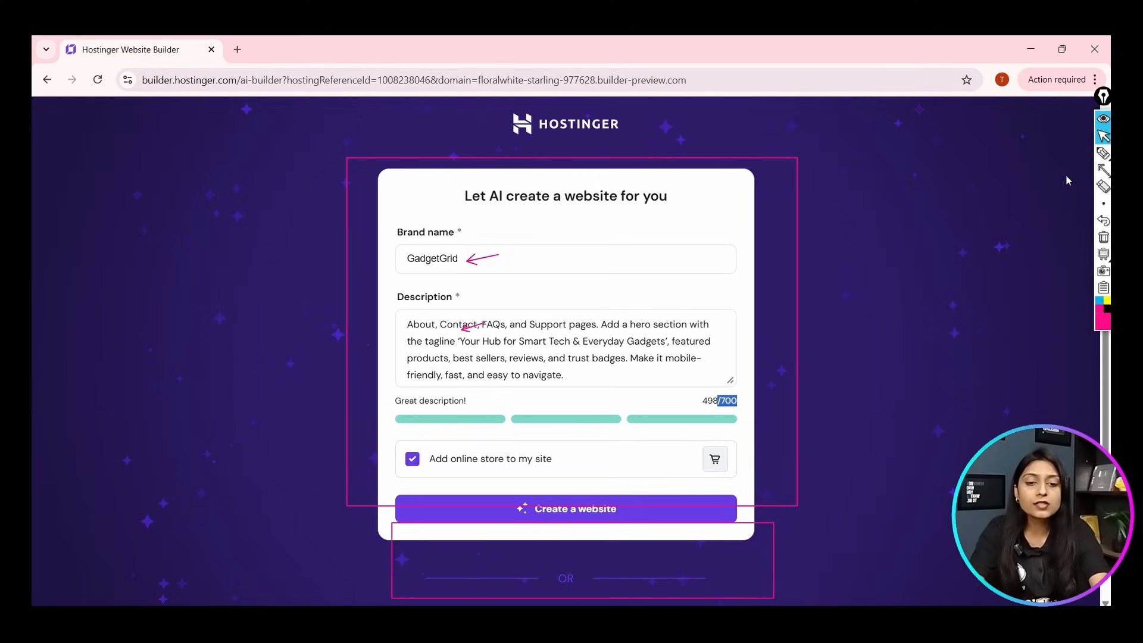
left_click(1103, 169)
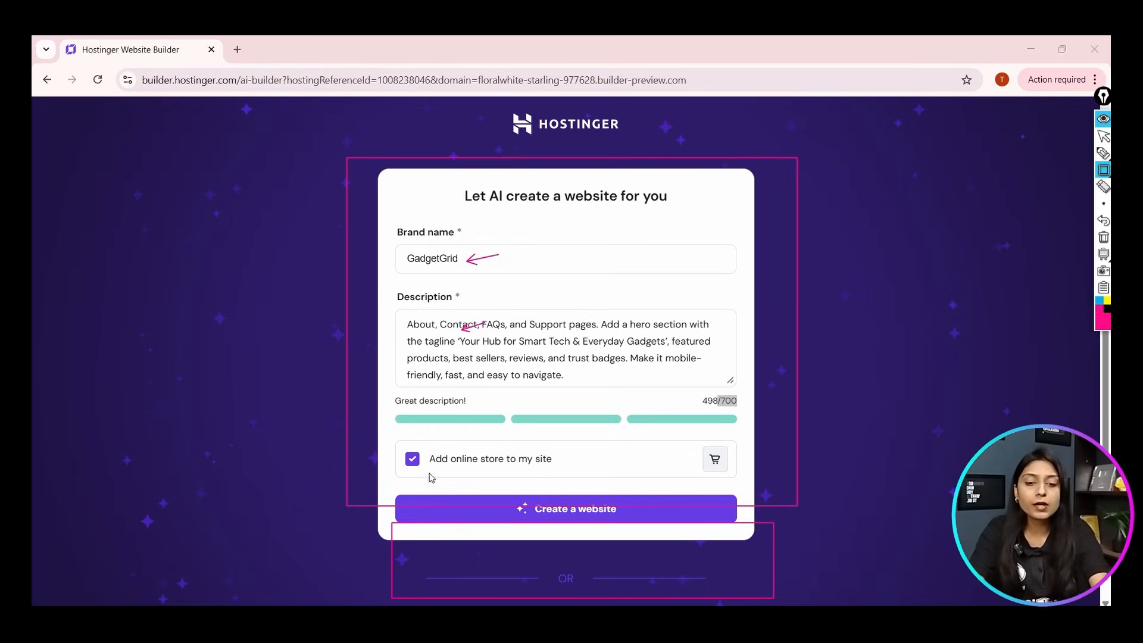
mouse_move(385, 427)
left_mouse_down()
mouse_move(539, 498)
mouse_move(572, 487)
left_mouse_up()
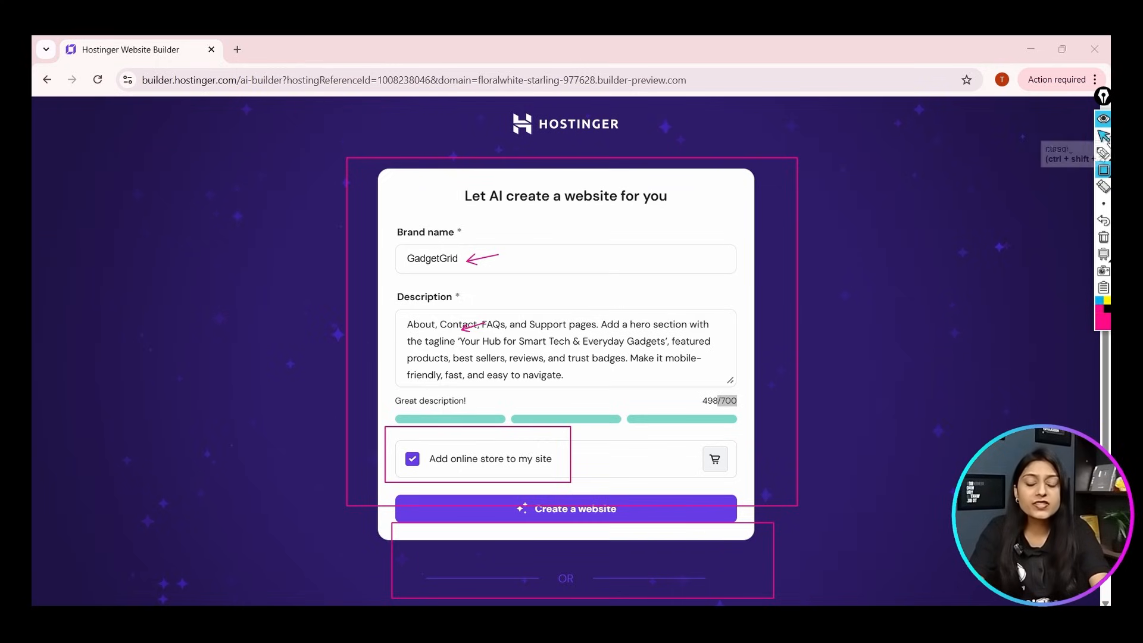
Clear all annotations, collapse the drawing toolbar, and create the website with the online store option enabled.
left_click(1104, 238)
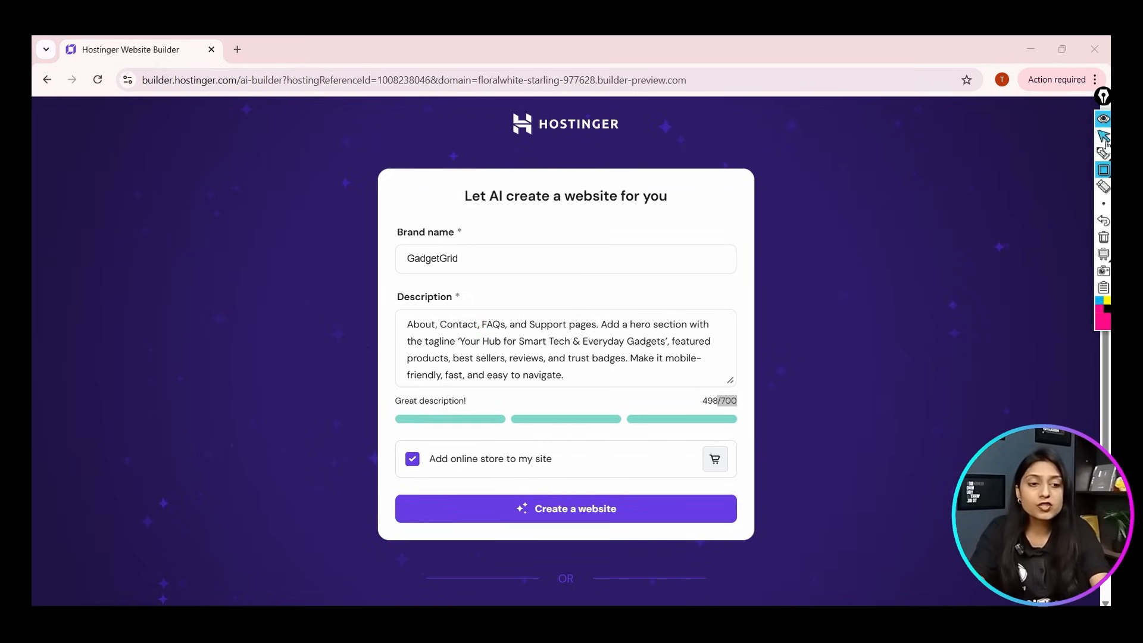
left_click(1103, 119)
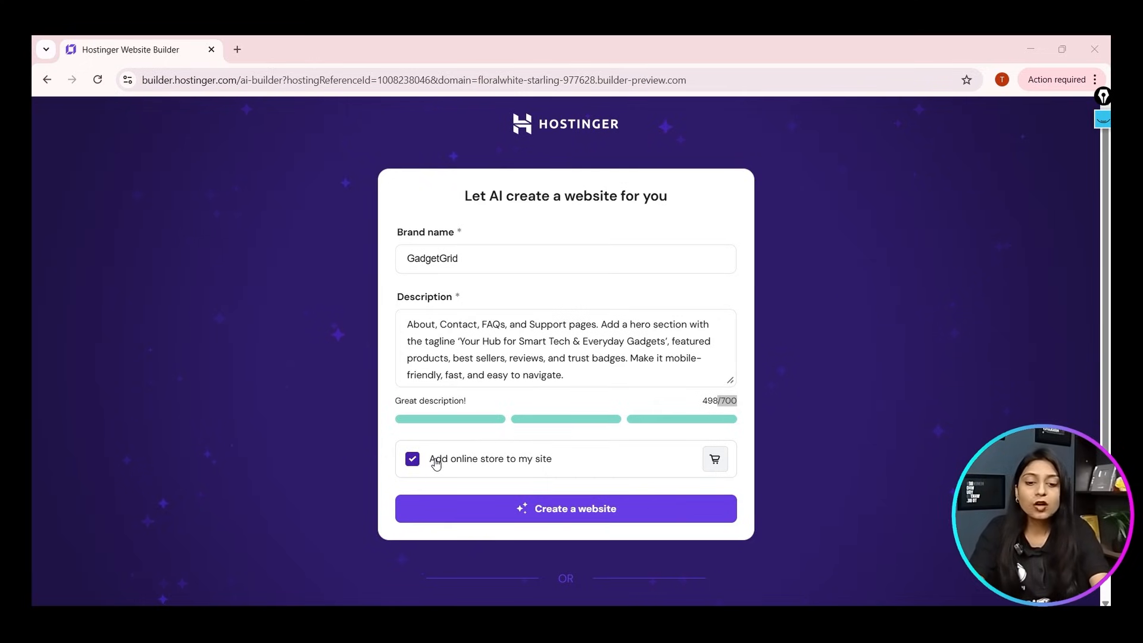
left_click(505, 503)
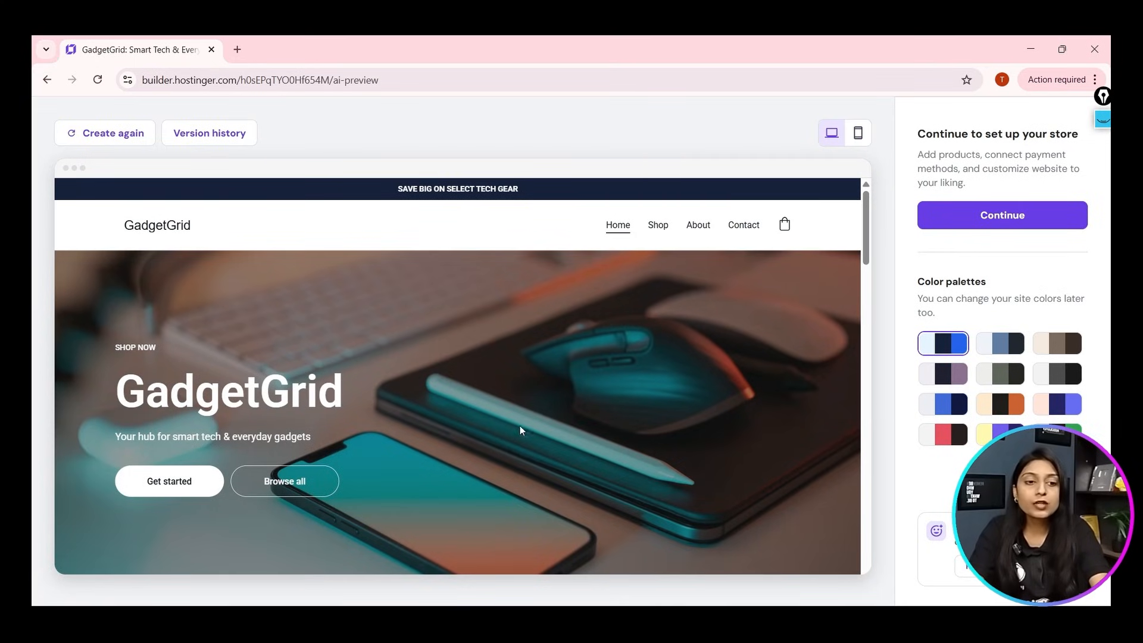
Examine the generated home page's sections from the hero banner down to the subscription form.
scroll(548, 406, "down", 10)
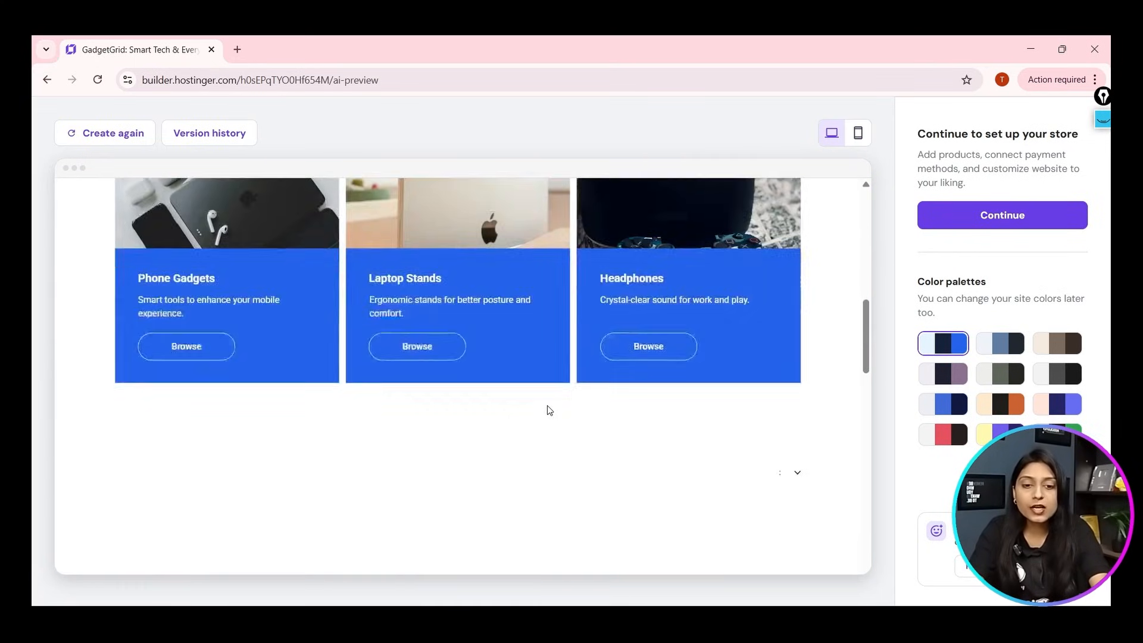
scroll(547, 405, "down", 5)
scroll(548, 406, "up", 8)
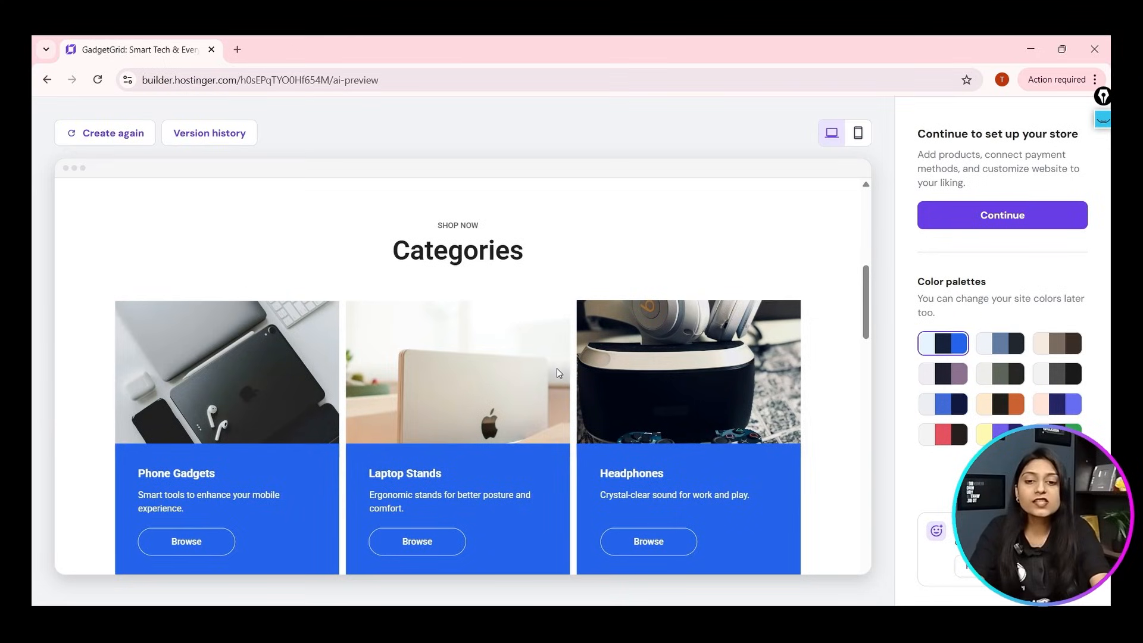
scroll(556, 377, "down", 10)
scroll(547, 459, "down", 3)
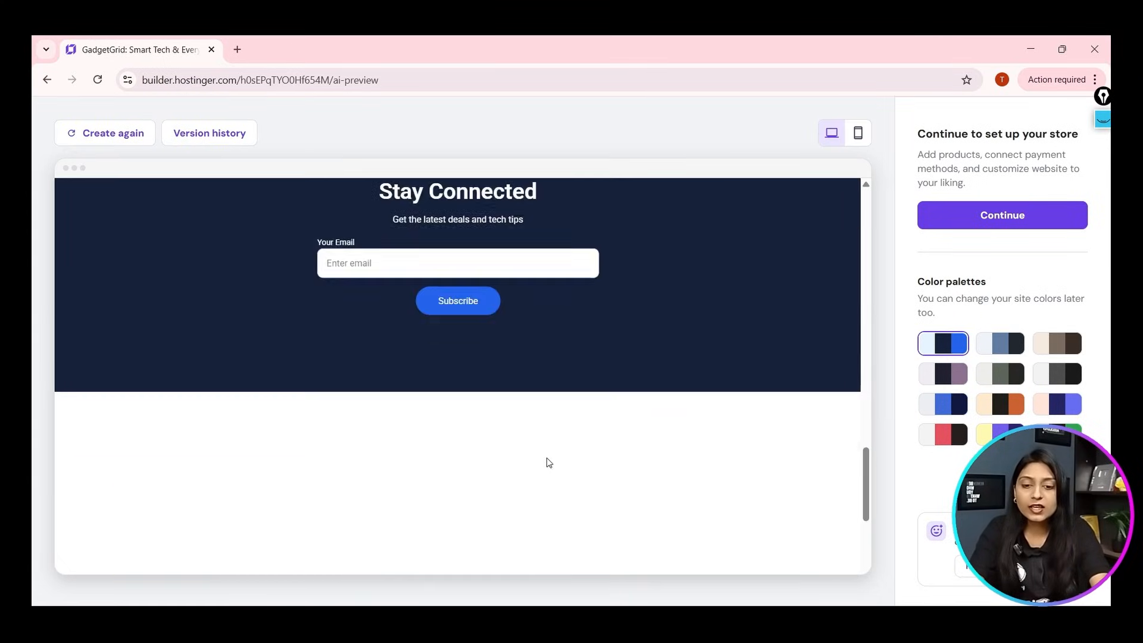
scroll(547, 456, "up", 20)
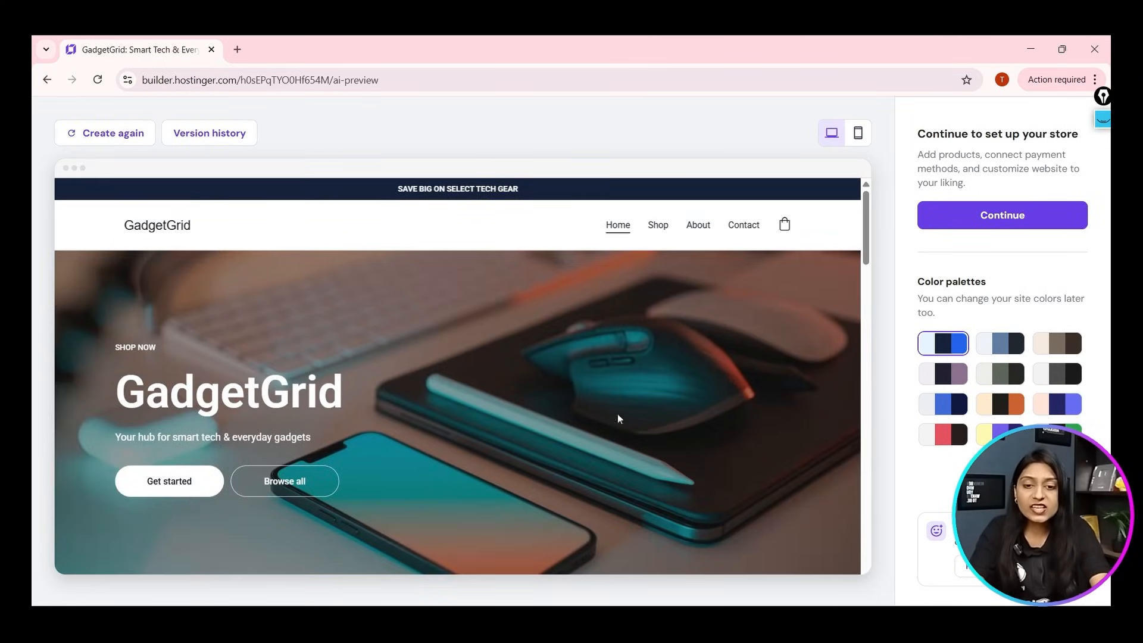
Look through the products on the generated Shop page and compare its mobile and desktop previews.
left_click(661, 229)
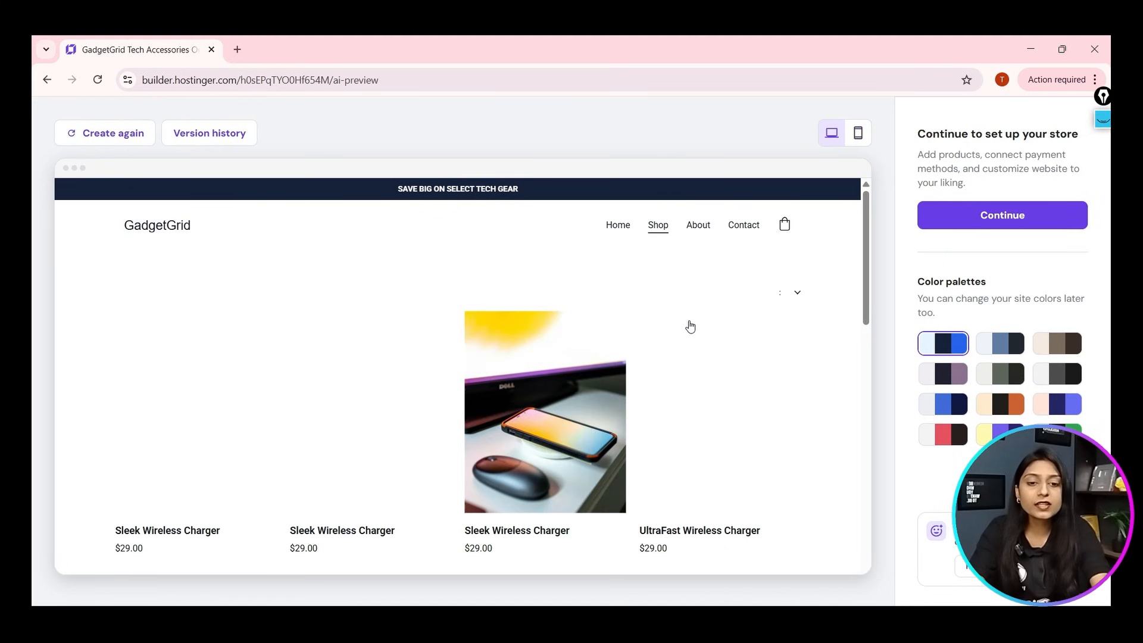
scroll(677, 337, "down", 5)
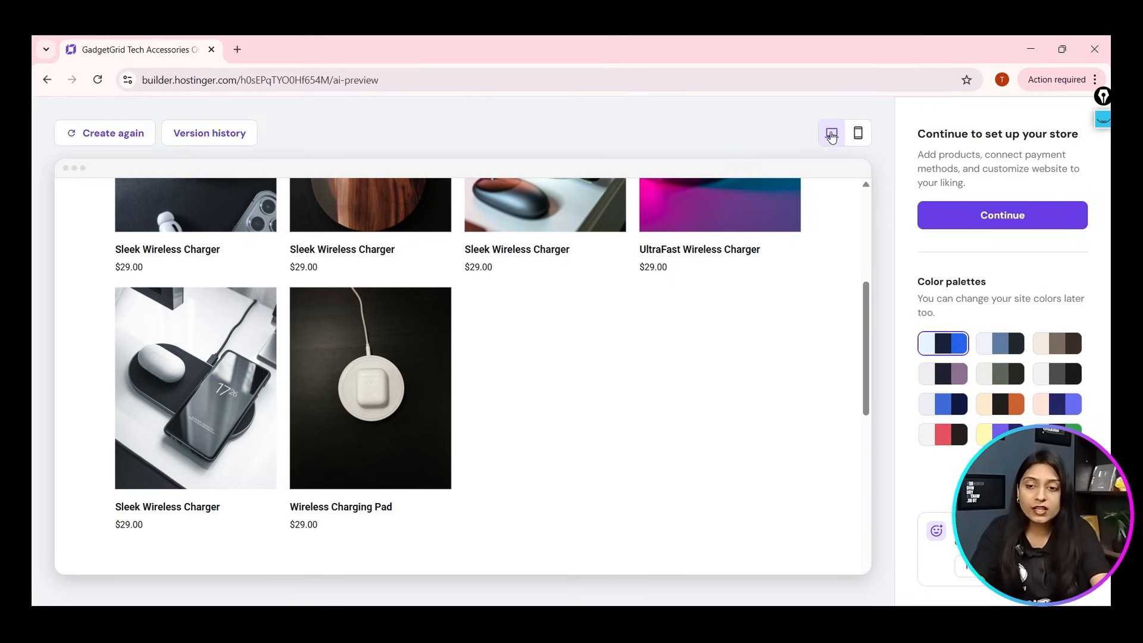
left_click(859, 134)
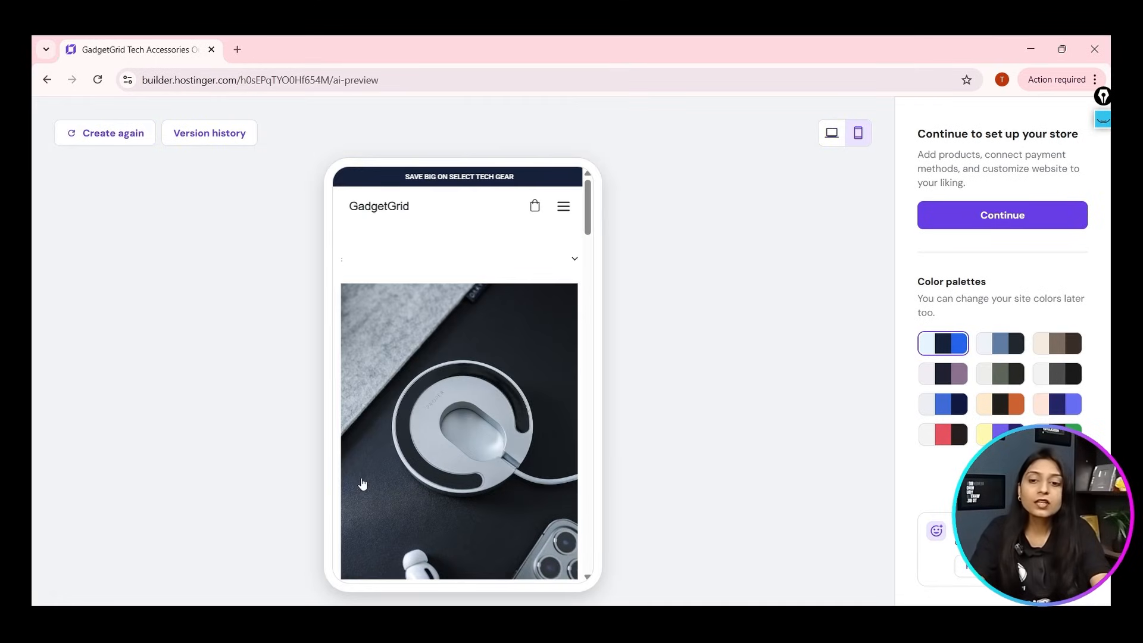
left_click(831, 133)
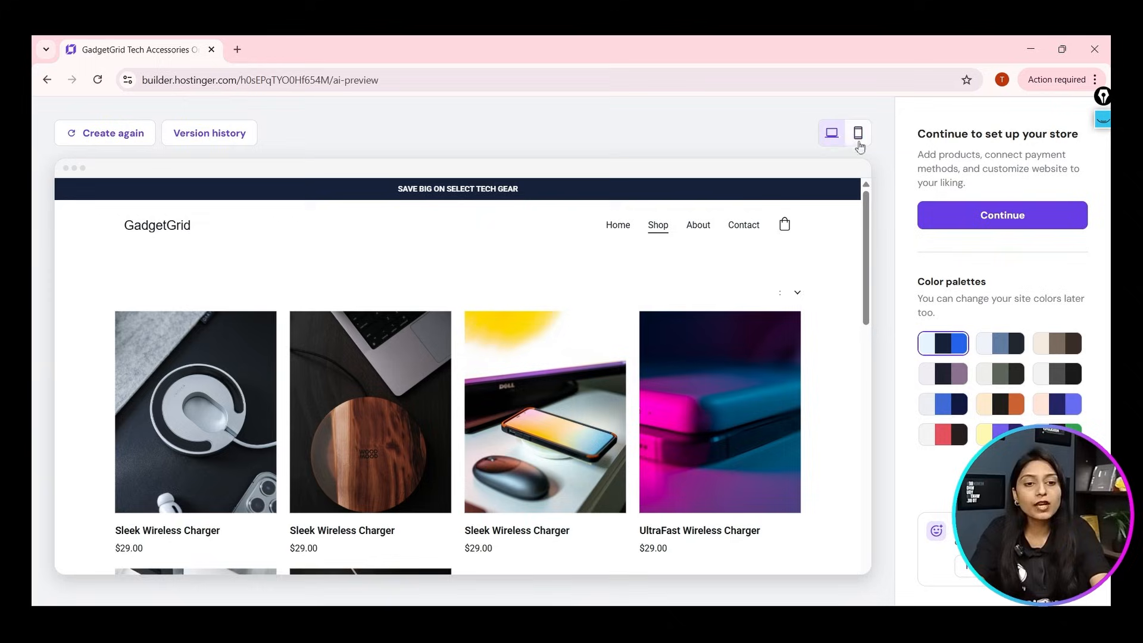
Try the slate blue, royal blue, red and brown color palettes, and apply the yellow and purple palette to the site.
left_click(1014, 353)
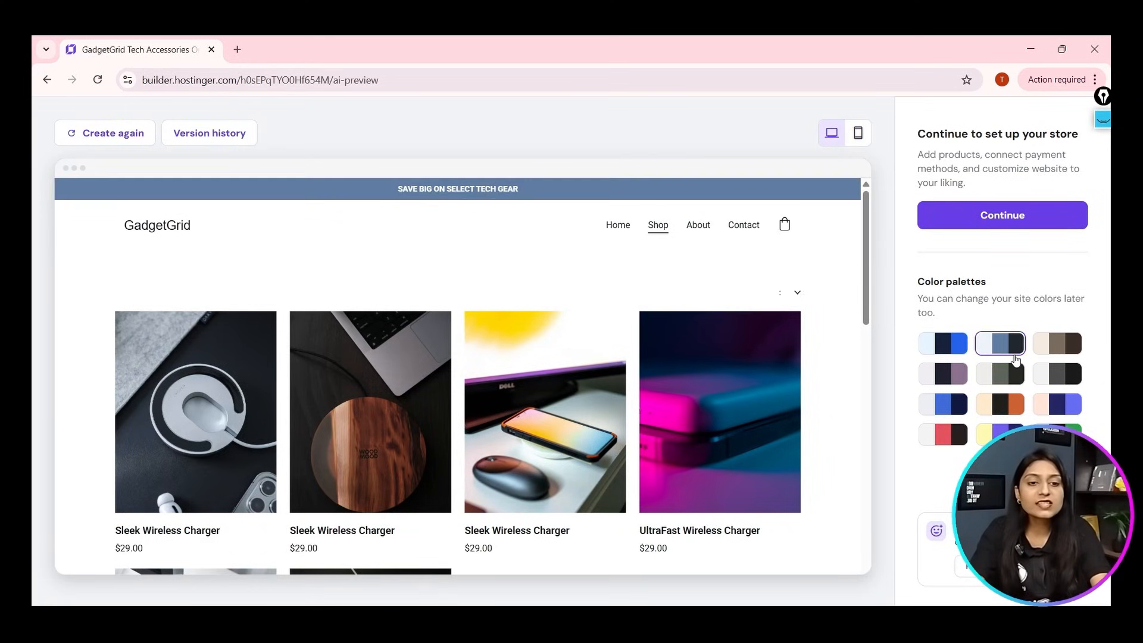
left_click(946, 405)
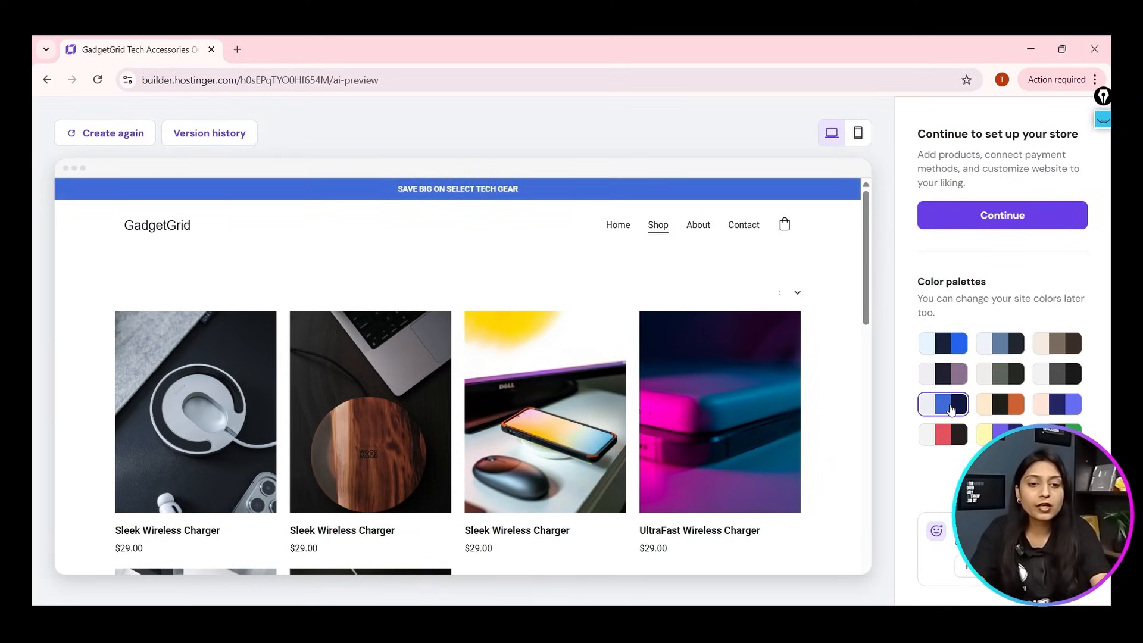
left_click(957, 433)
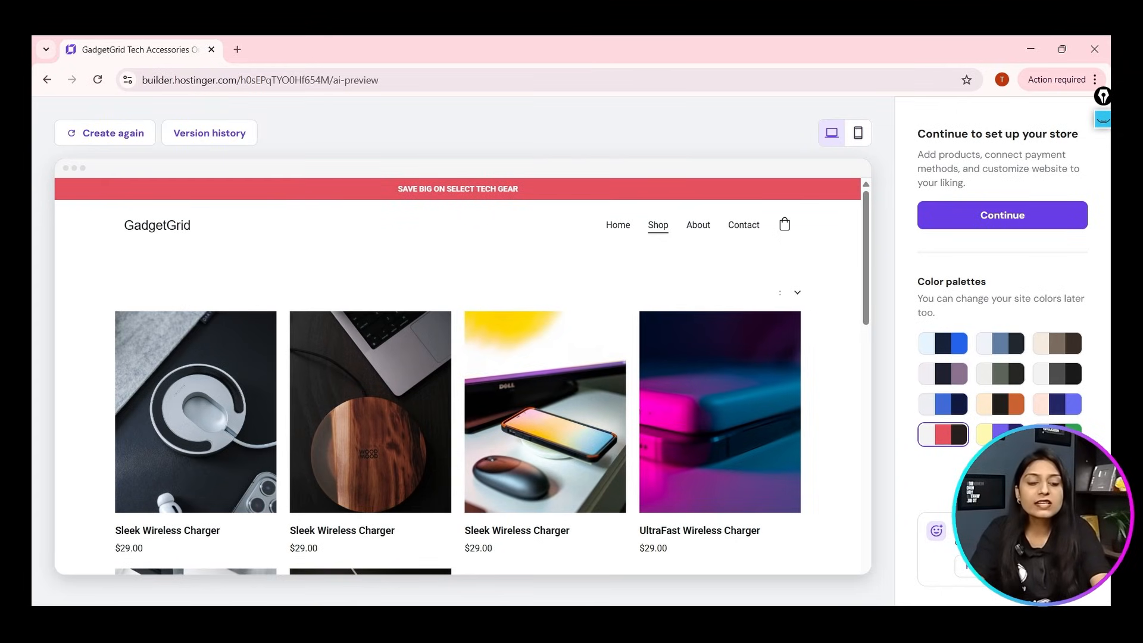
left_click(1058, 351)
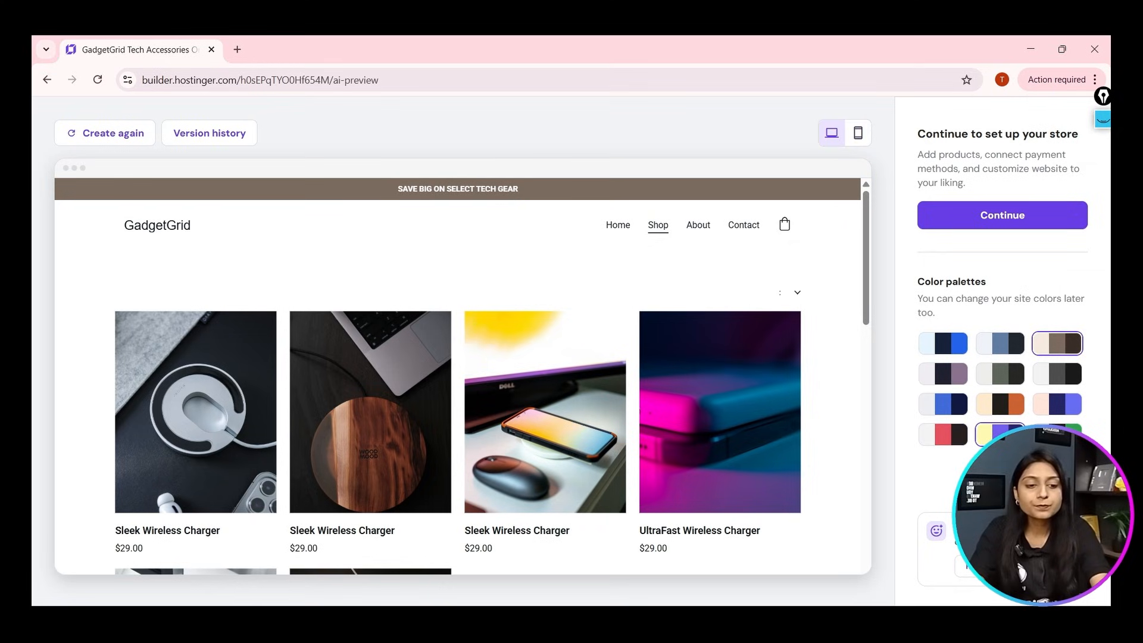
left_click(989, 435)
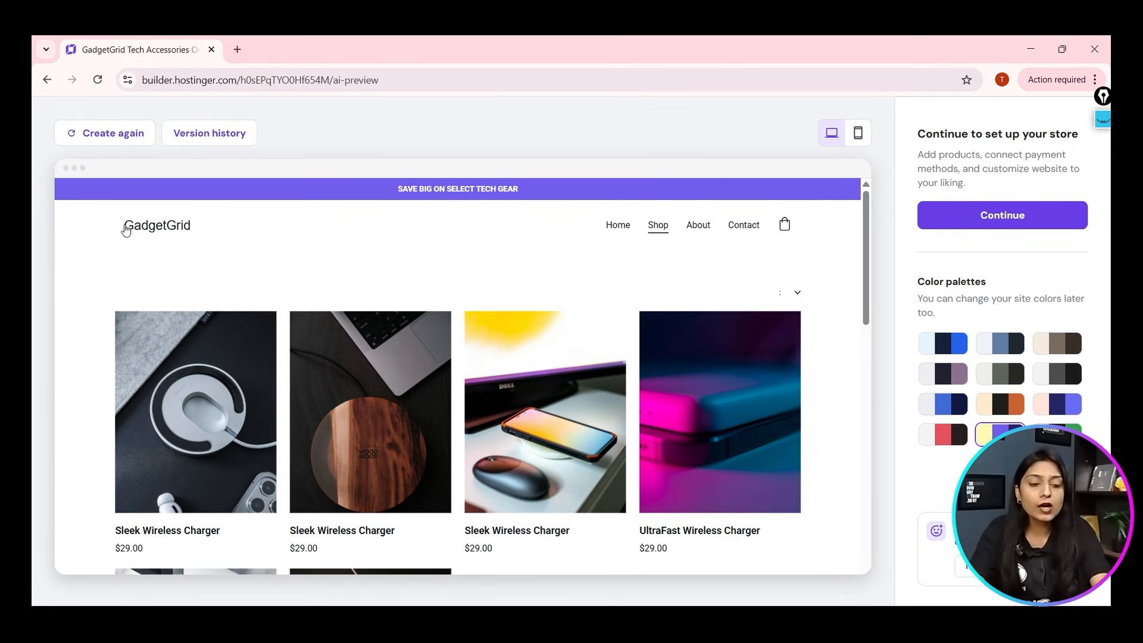
left_click_drag(125, 226, 268, 235)
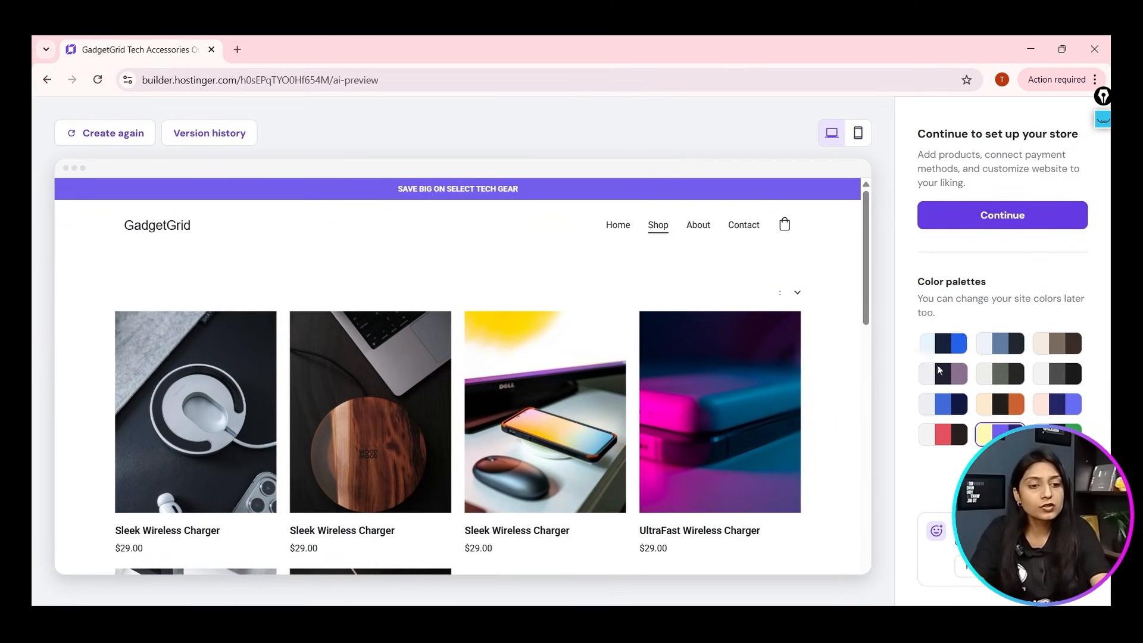
Continue to the store manager and start adding multiple physical products with AI from the store setup checklist.
left_click(994, 386)
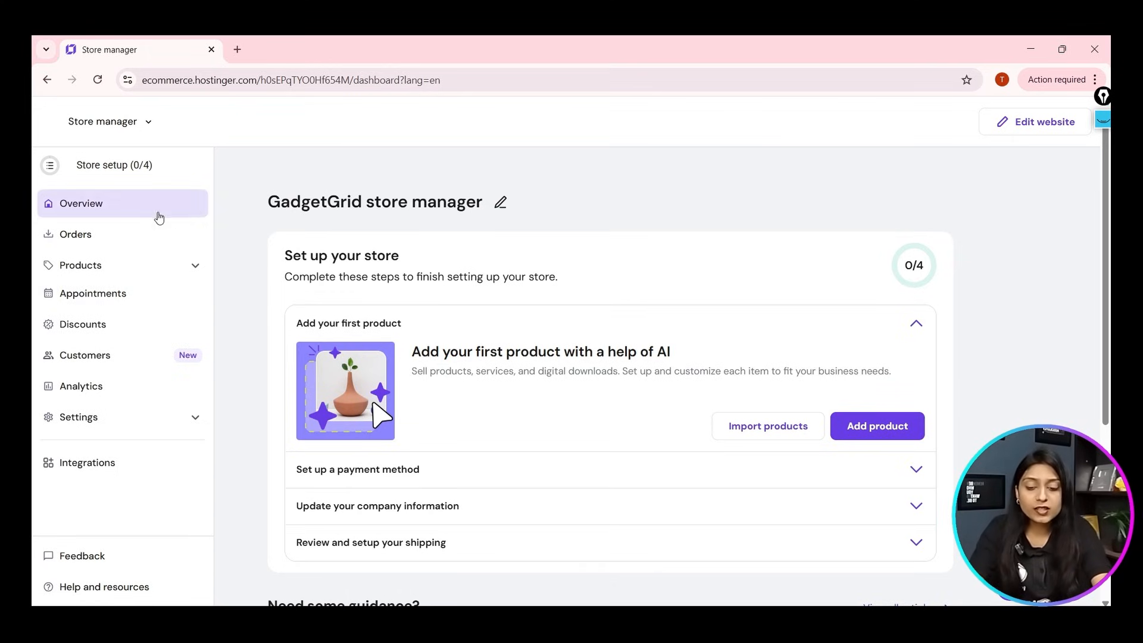
left_click(105, 169)
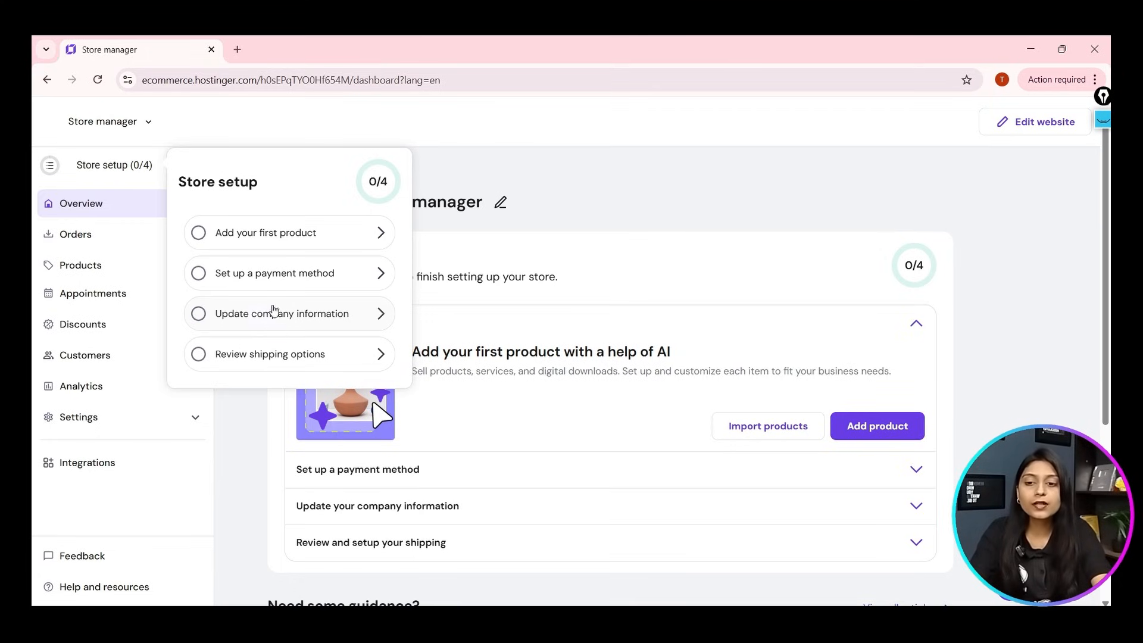
left_click(306, 244)
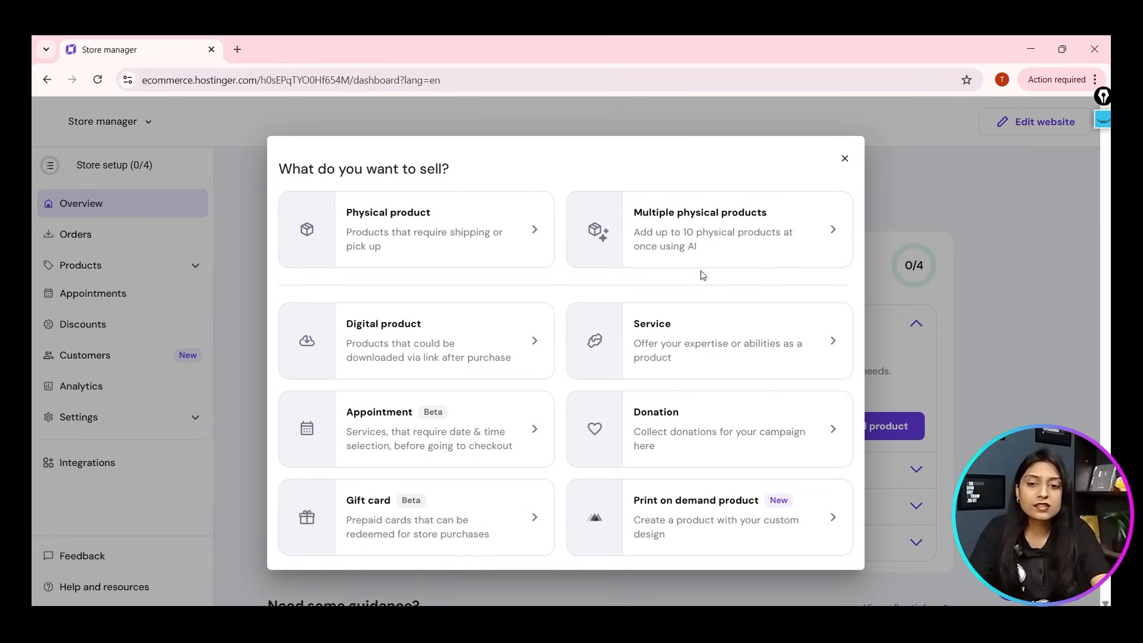
left_click(653, 229)
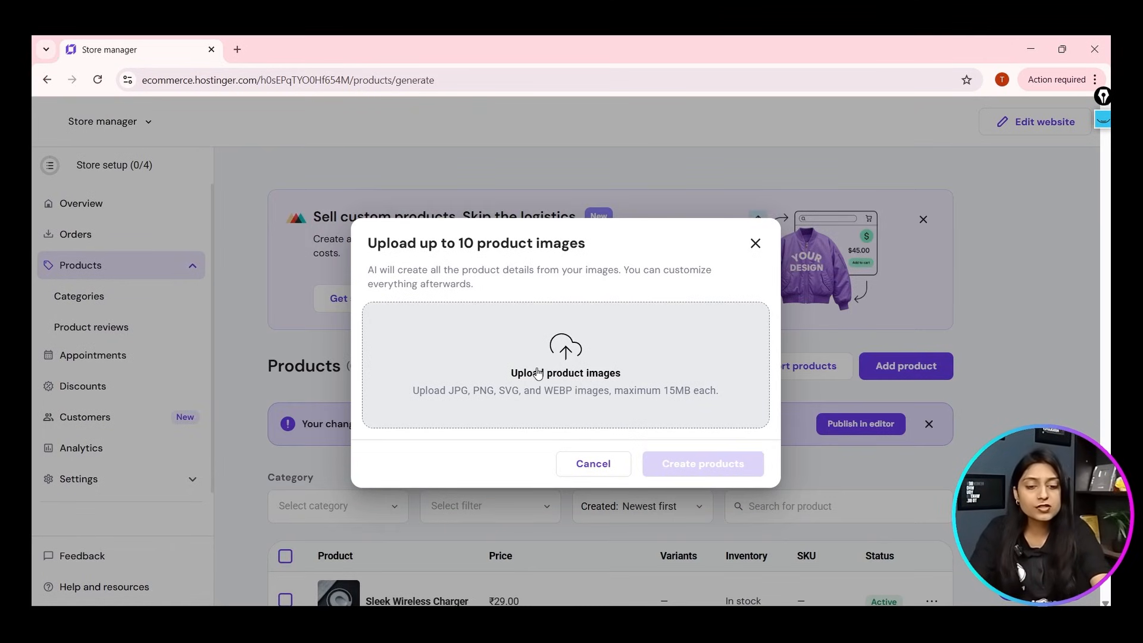
Upload the seven gadget images from the Downloads folder, create products from them with AI, and view the product list.
left_click(586, 369)
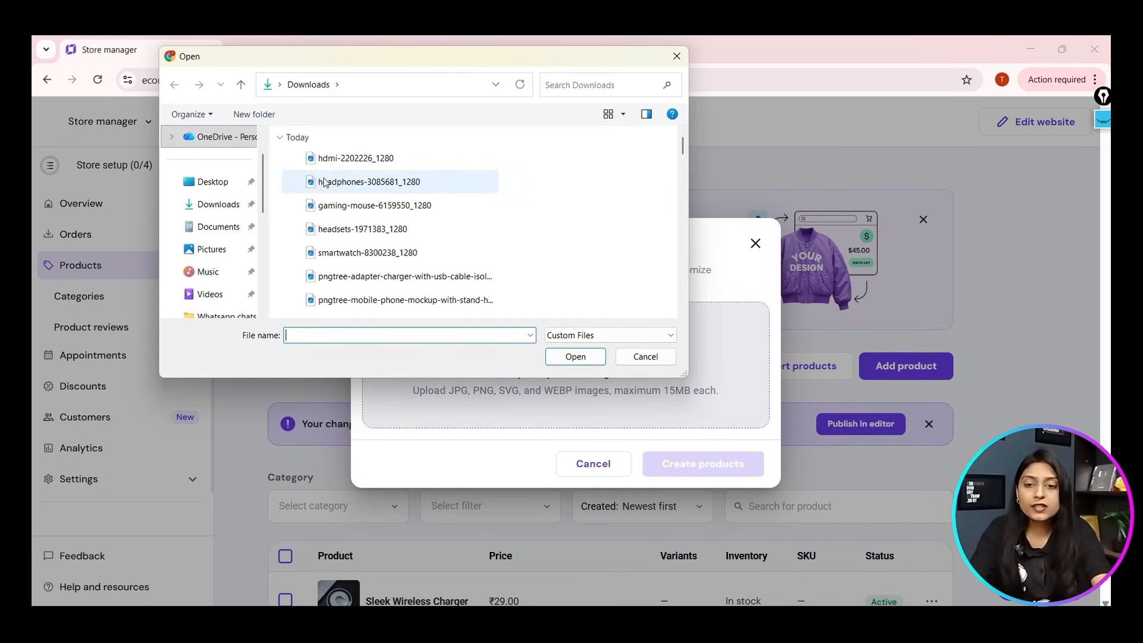
left_click_drag(284, 167, 398, 239)
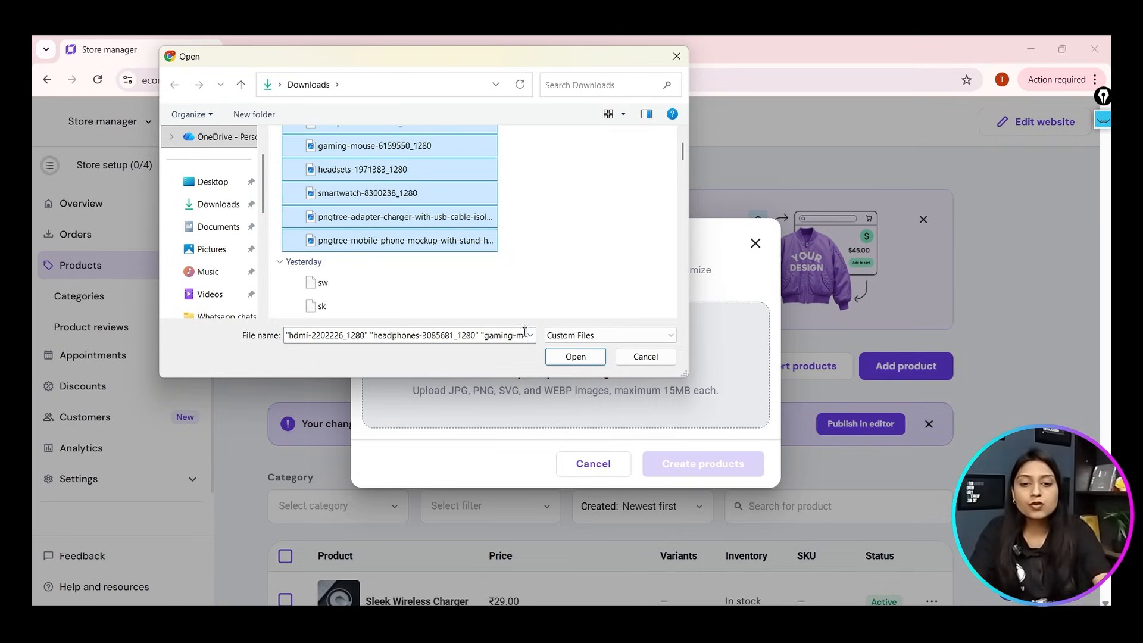
left_click(567, 355)
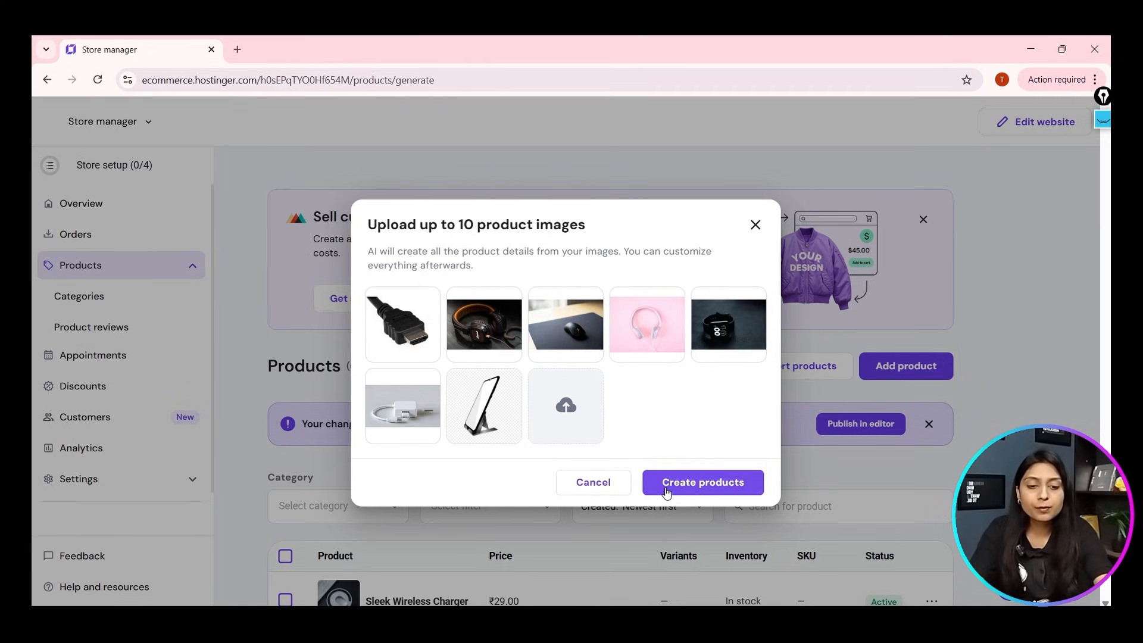
left_click(722, 481)
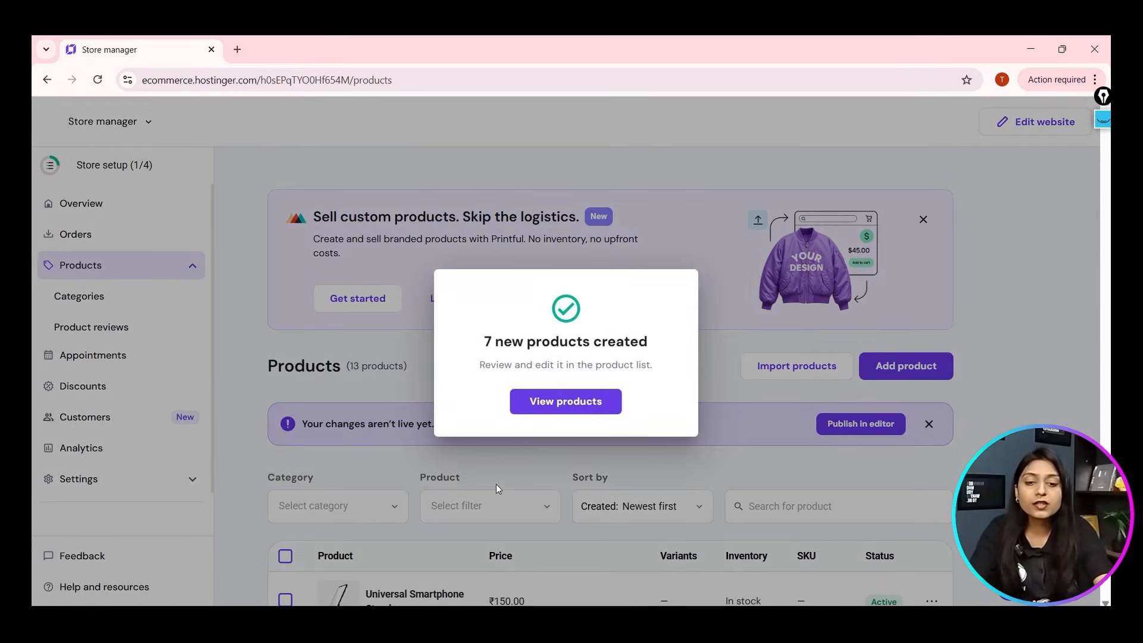
left_click(528, 402)
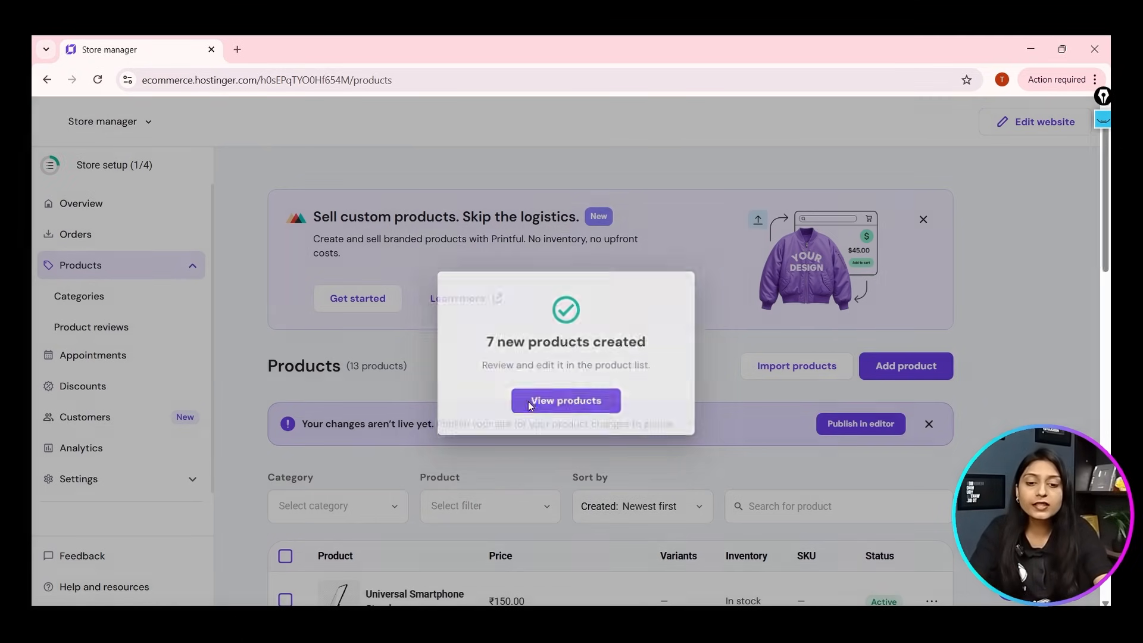
Look through the newly created products in the product list and dismiss the first-product notice.
scroll(528, 403, "down", 7)
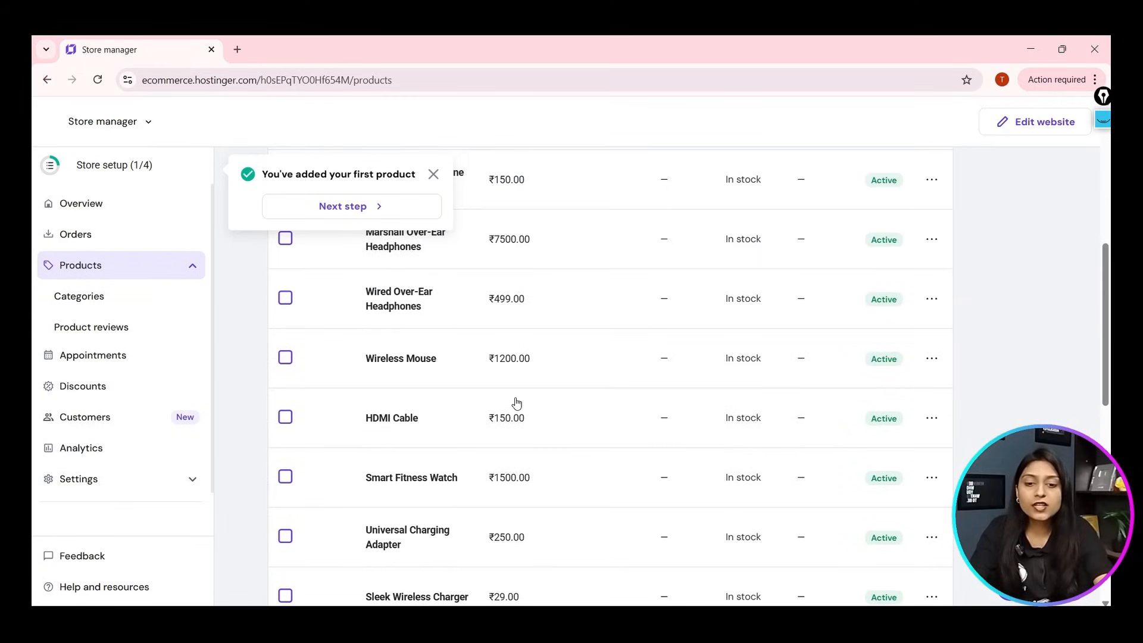
scroll(517, 404, "up", 7)
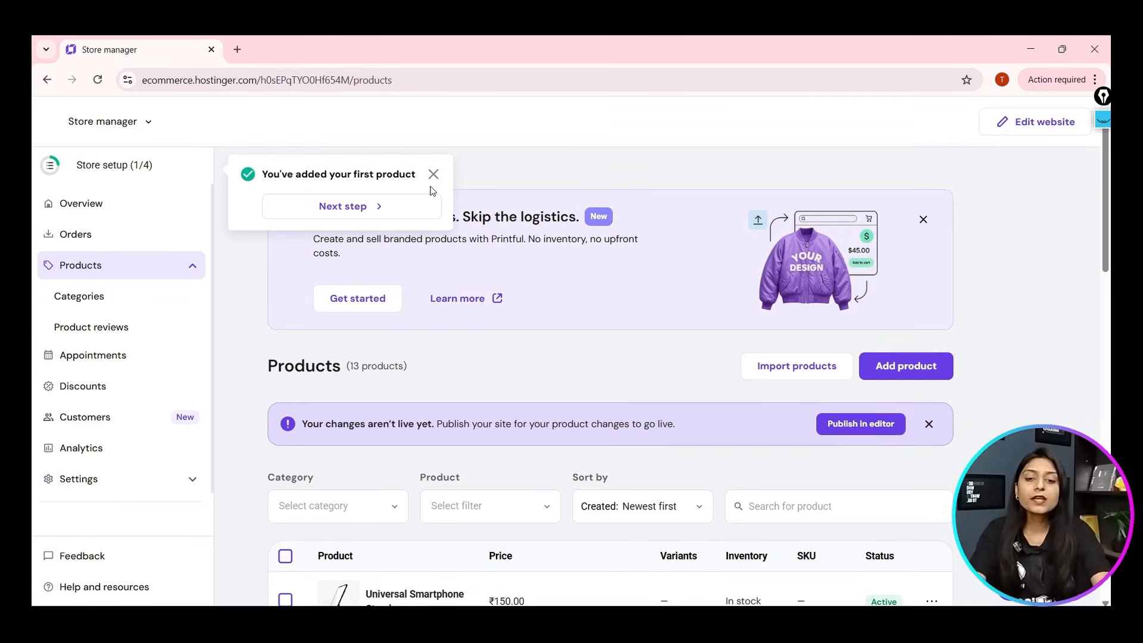
left_click(433, 174)
scroll(595, 420, "down", 6)
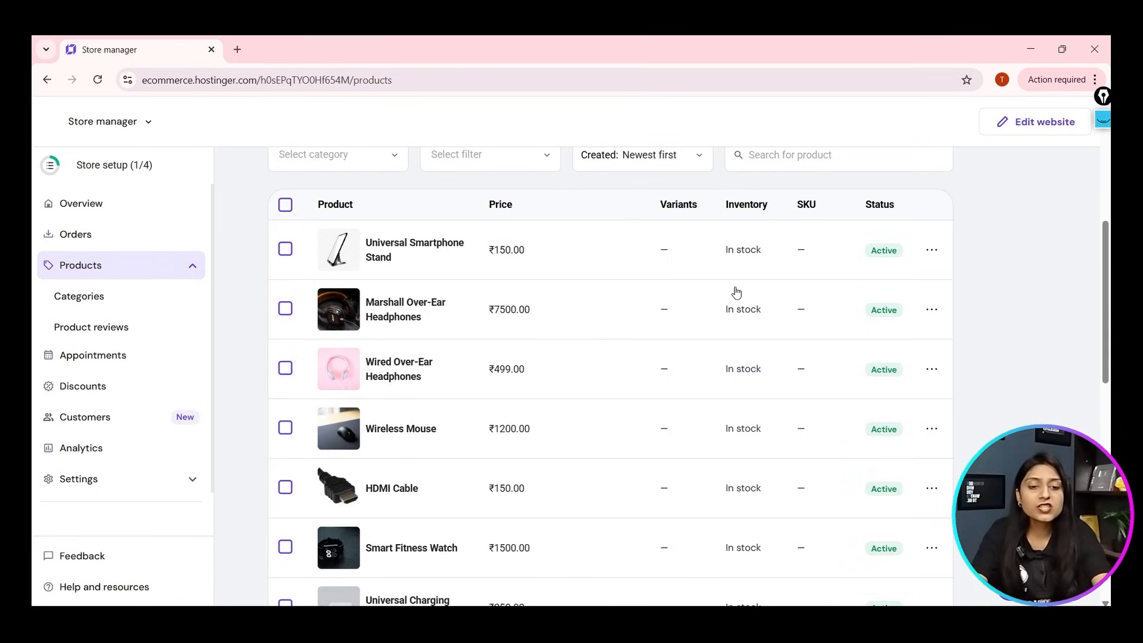
Open the Marshall Over-Ear Headphones product for editing and review its title, subtitle, ribbon and description.
left_click(932, 310)
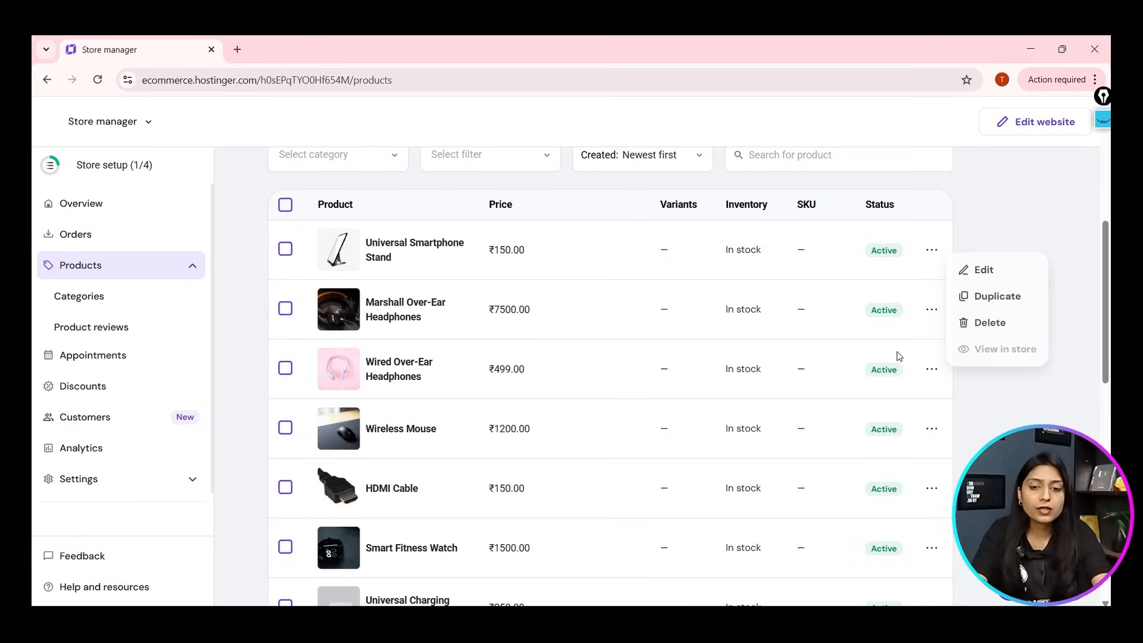
left_click(965, 275)
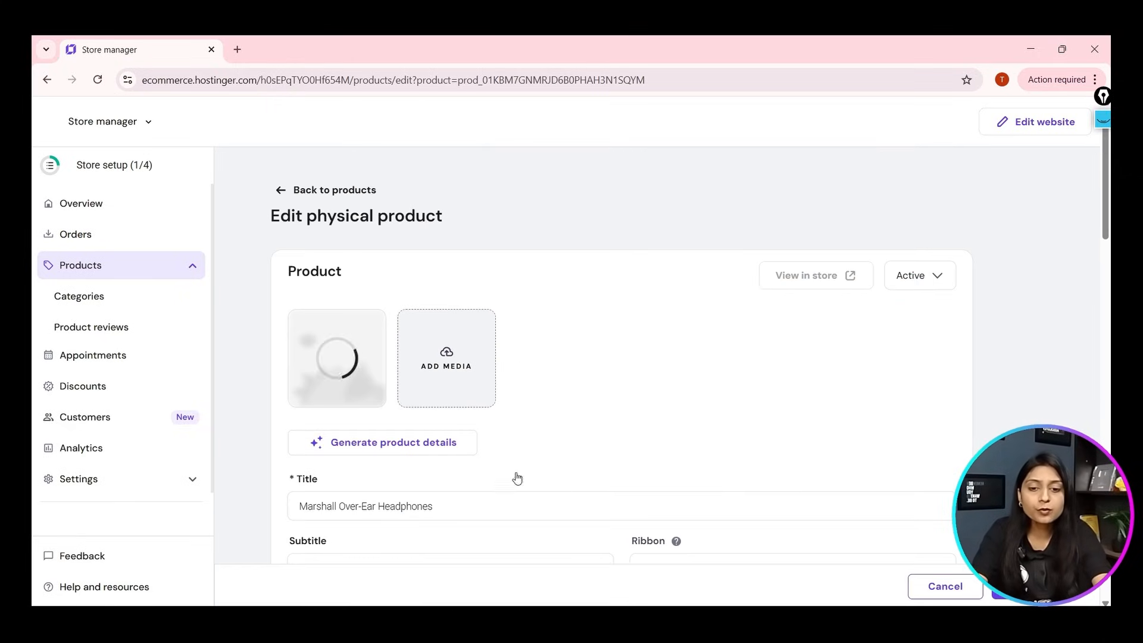
scroll(544, 480, "down", 5)
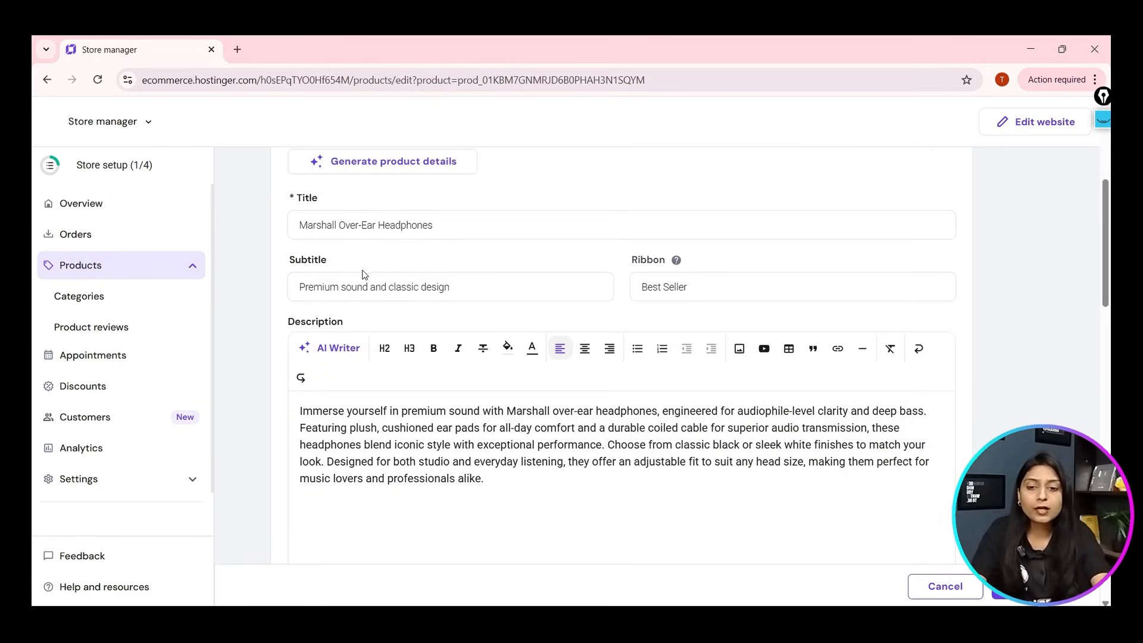
left_click_drag(318, 425, 400, 435)
left_click(517, 498)
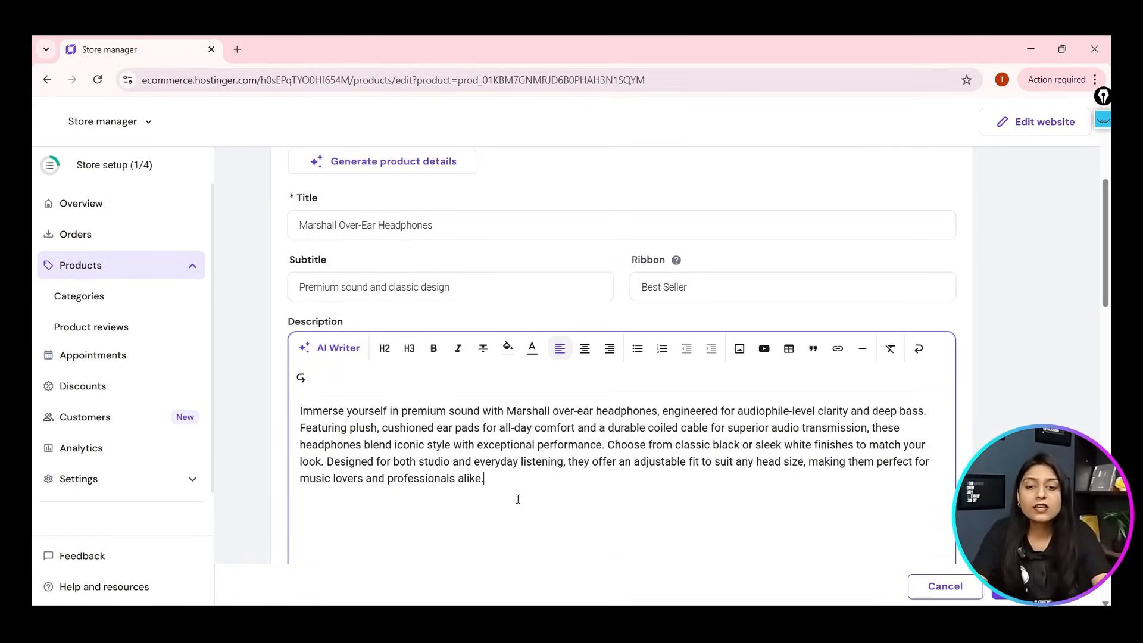
Set the headphones' price to ₹9000 and their discount price to ₹7500.
scroll(479, 411, "down", 8)
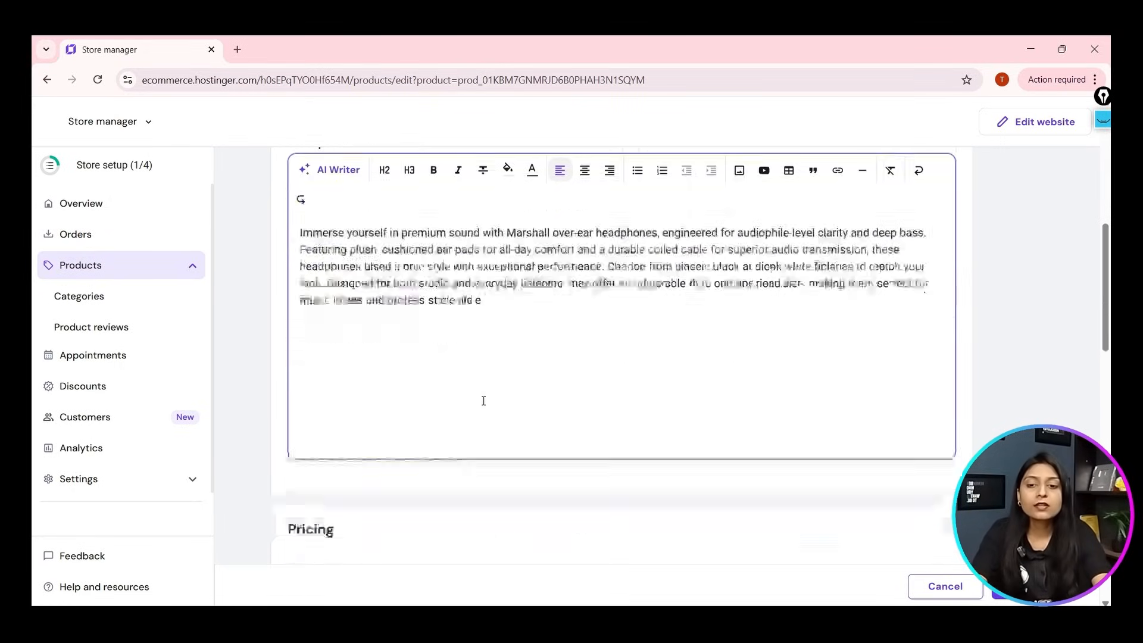
left_click(393, 291)
double_click(392, 290)
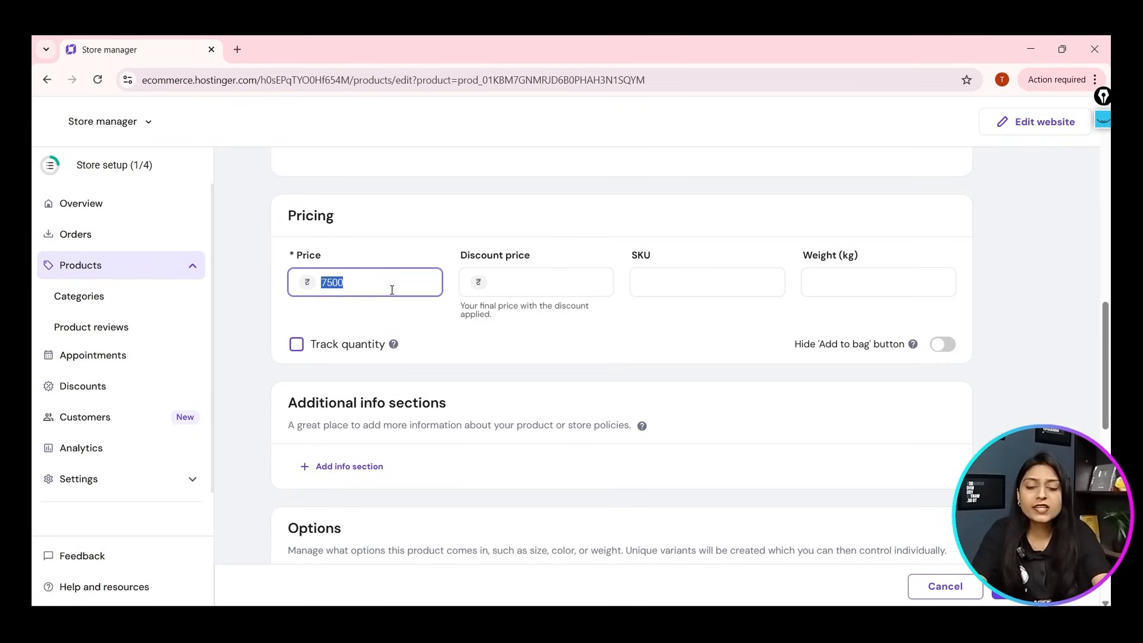
type("9000")
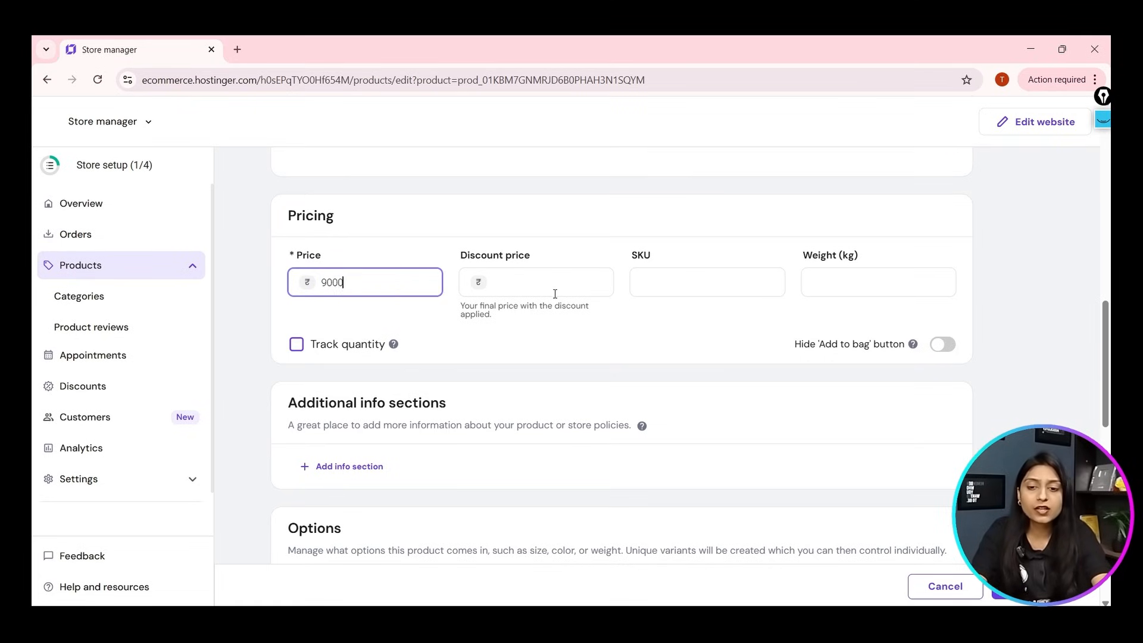
left_click(555, 292)
type("7500")
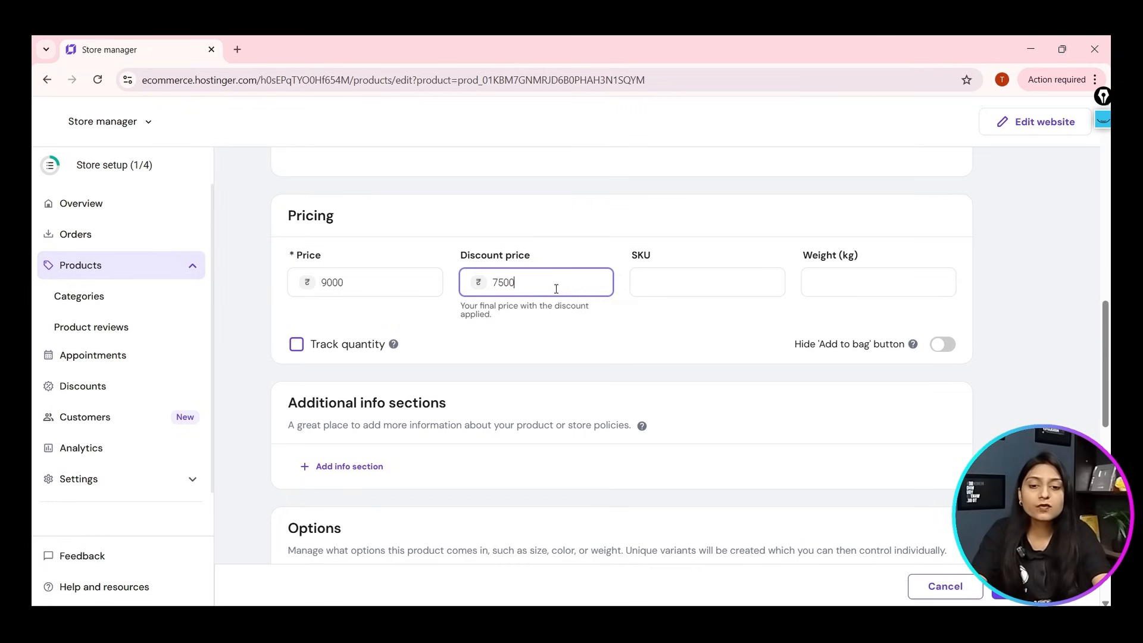
left_click(667, 340)
Check the headphones' additional info and option sections, and recheck their title, subtitle and ribbon fields.
scroll(519, 345, "down", 3)
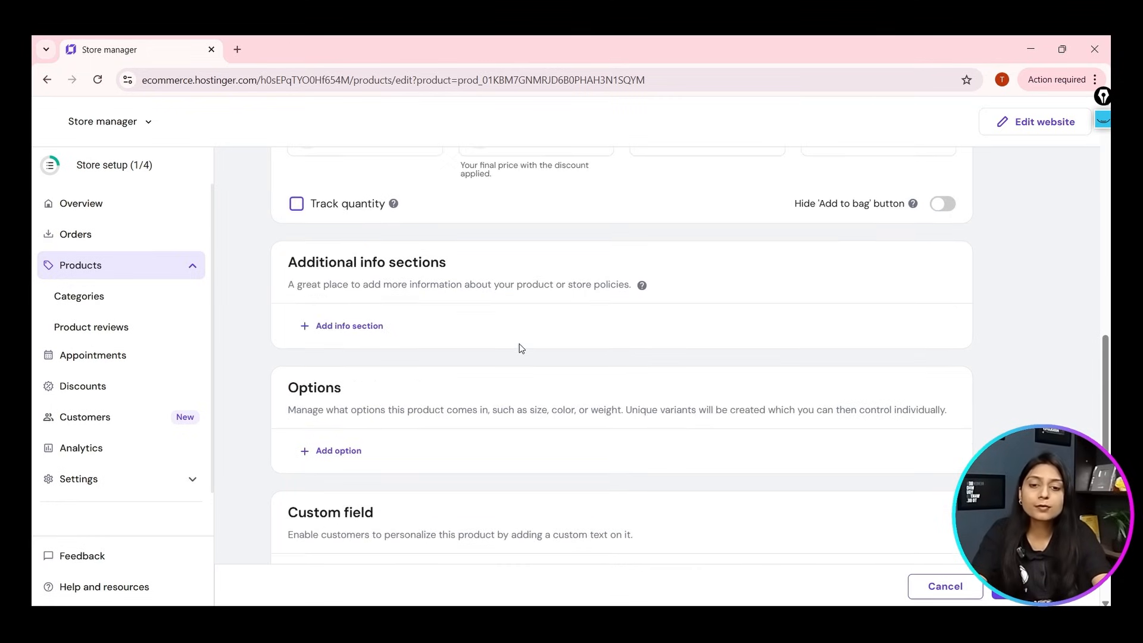
scroll(619, 223, "up", 7)
scroll(620, 224, "up", 5)
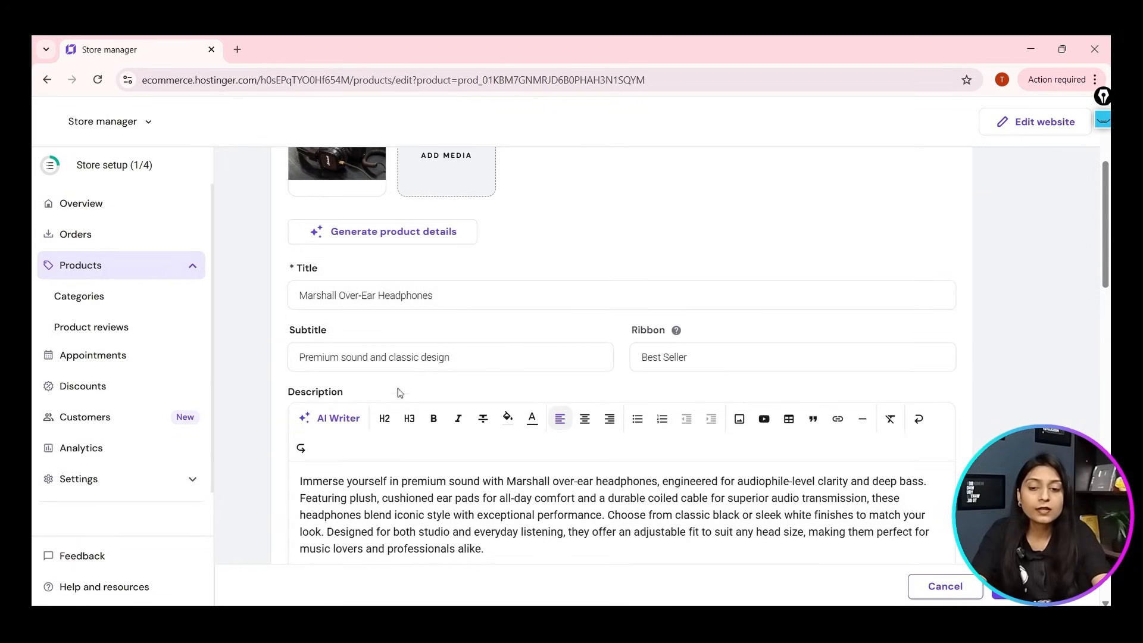
left_click_drag(312, 295, 356, 295)
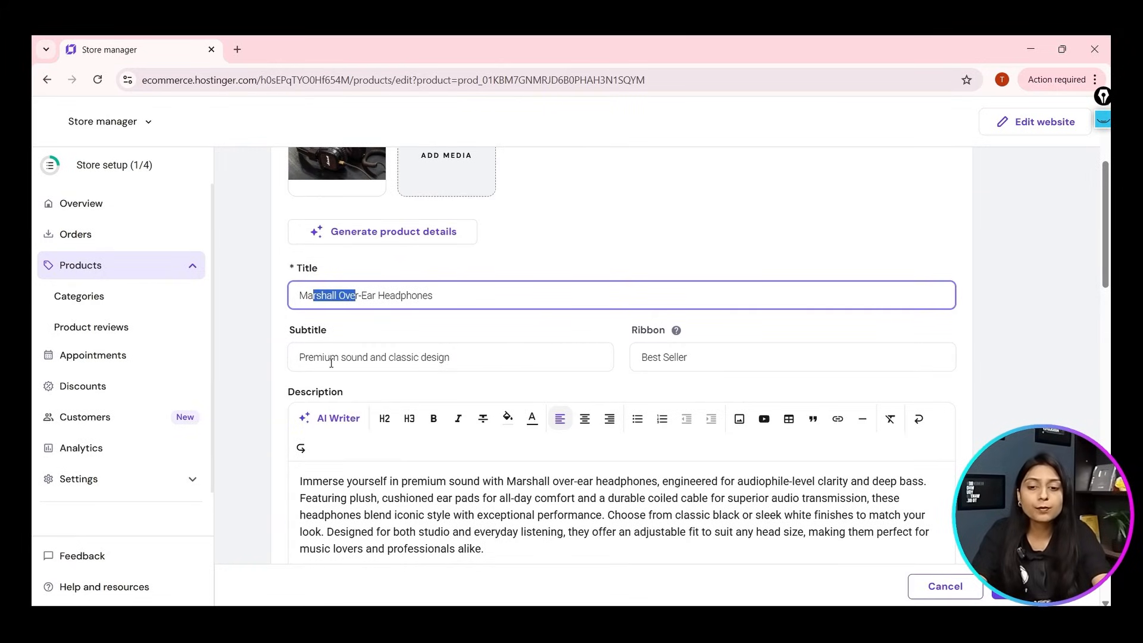
left_click(331, 361)
left_click(691, 357)
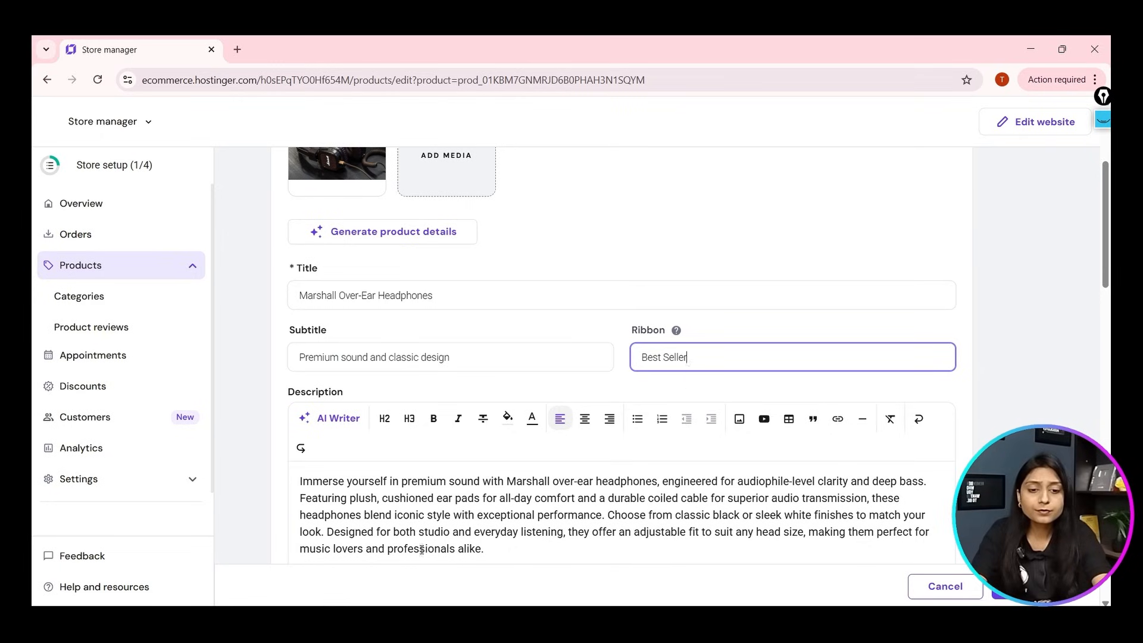
Lengthen the headphones' description with the AI Writer, accept the generated text and save the product.
left_click_drag(298, 481, 382, 497)
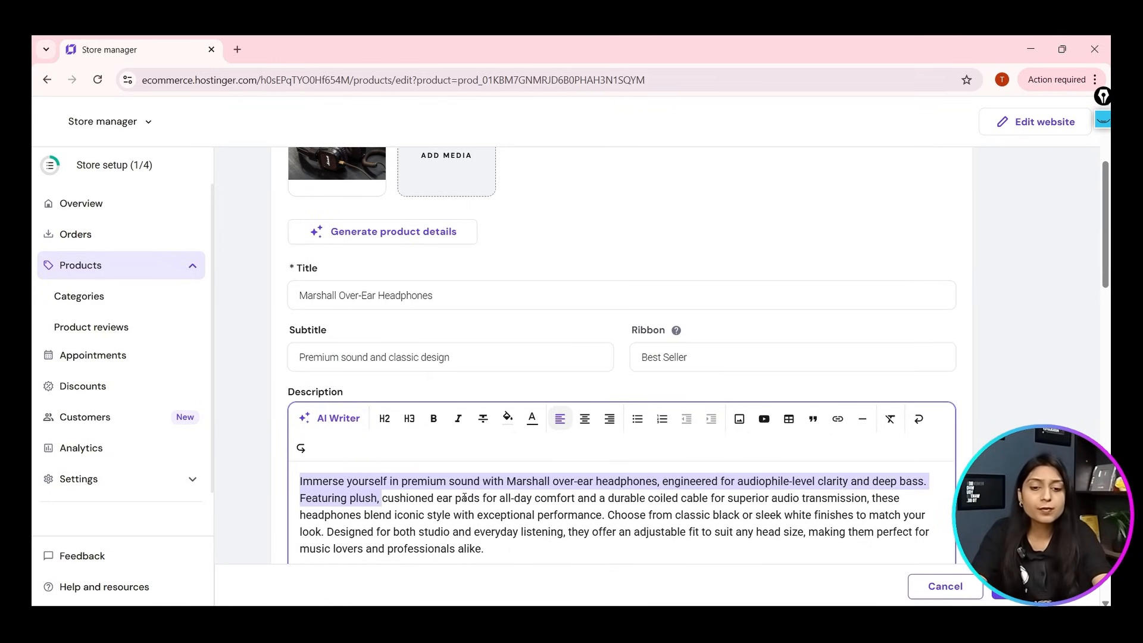
left_click(326, 419)
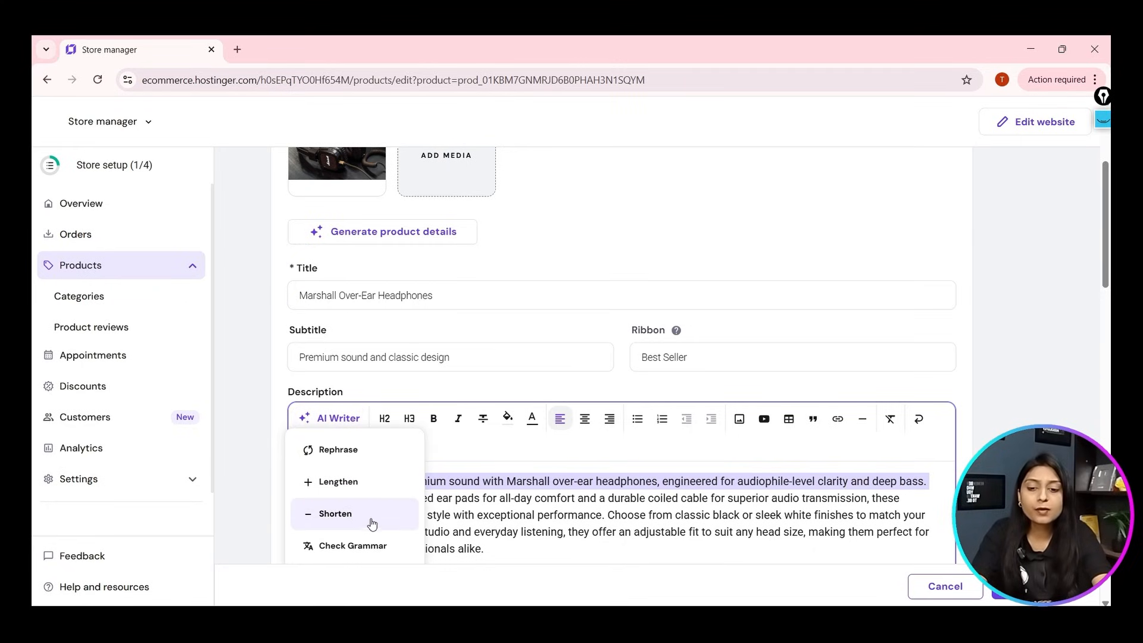
left_click(340, 484)
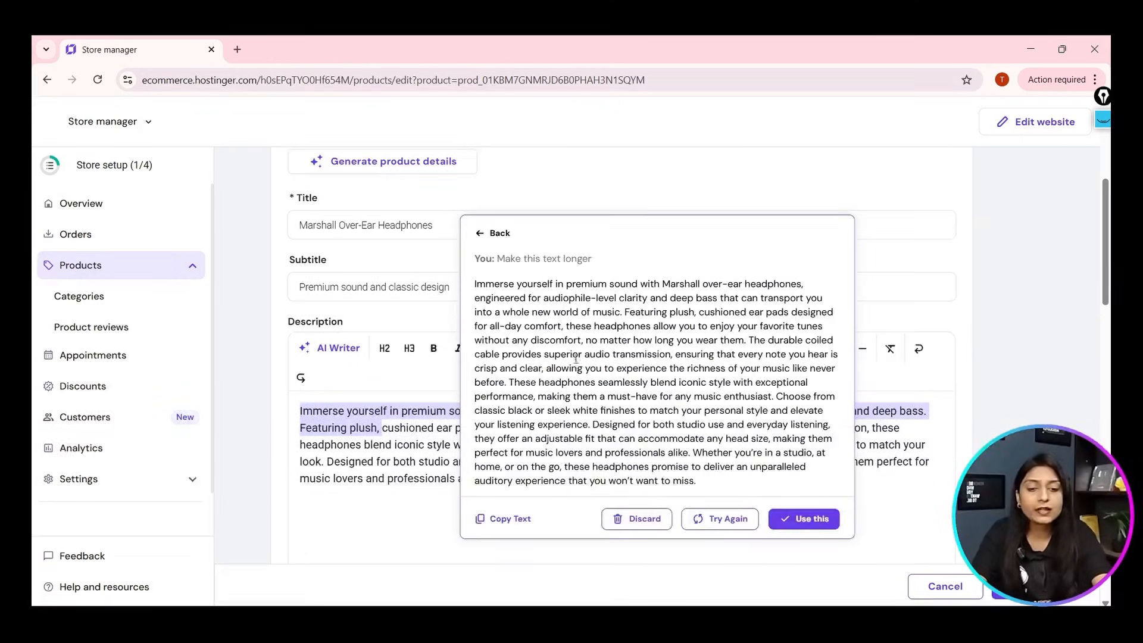
left_click(804, 519)
scroll(347, 372, "down", 2)
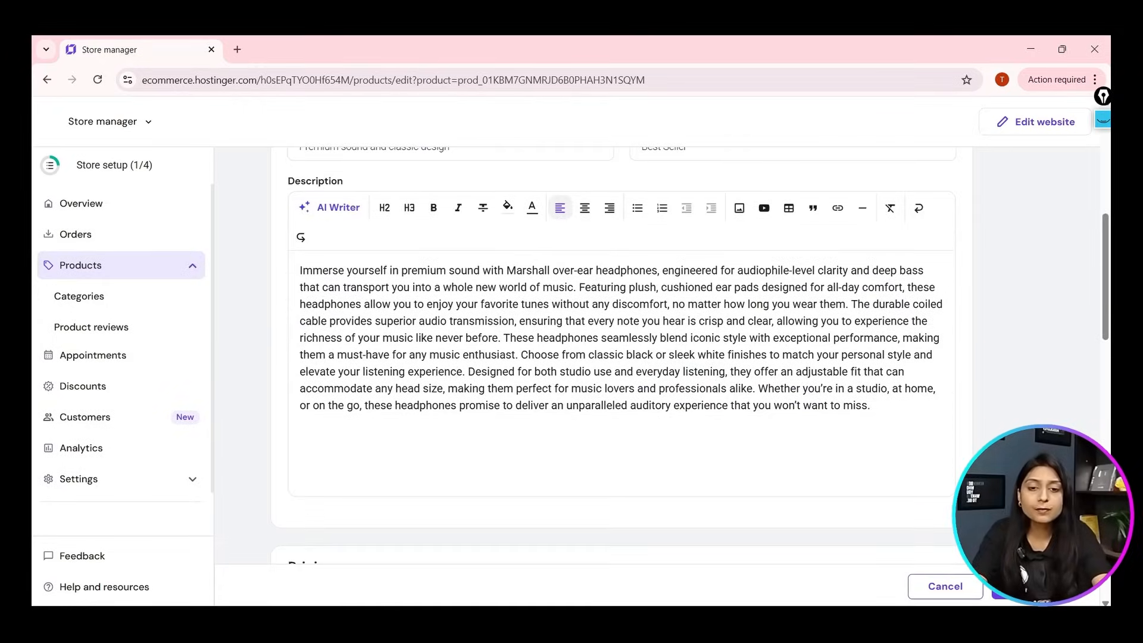
left_click(1027, 587)
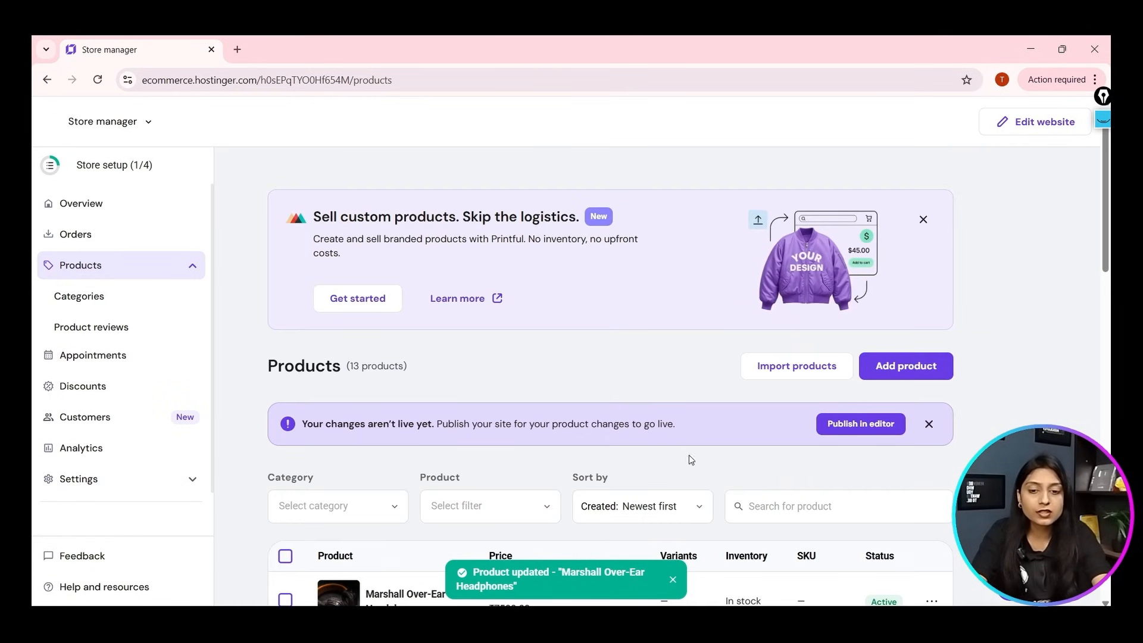
Check the edited headphones' price in the product list and look through the other products.
scroll(897, 524, "down", 3)
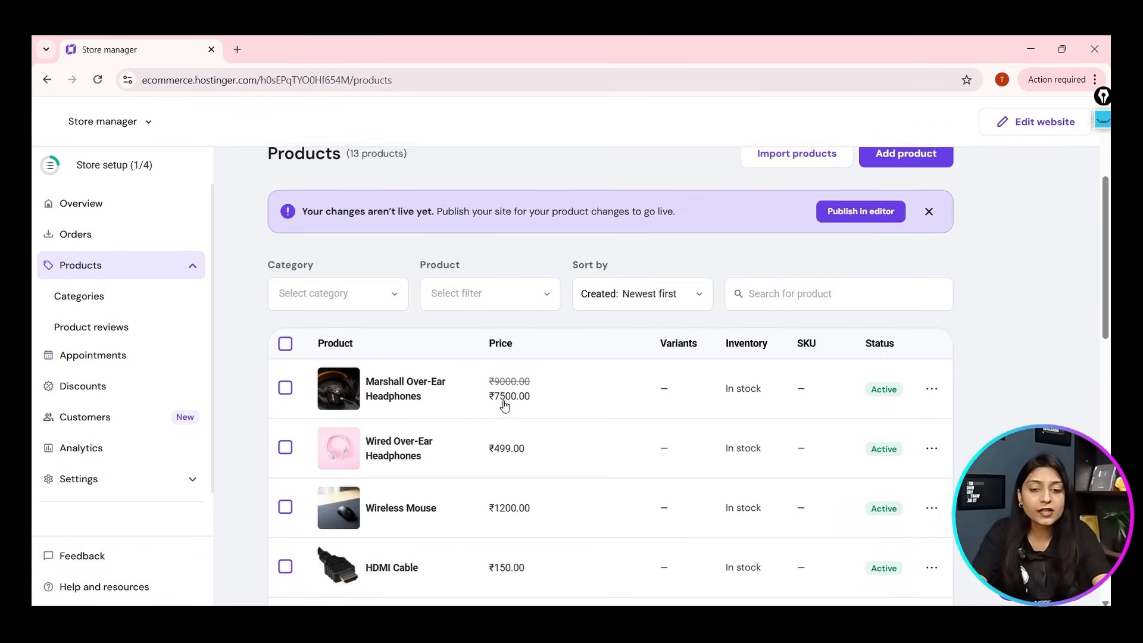
scroll(506, 406, "down", 3)
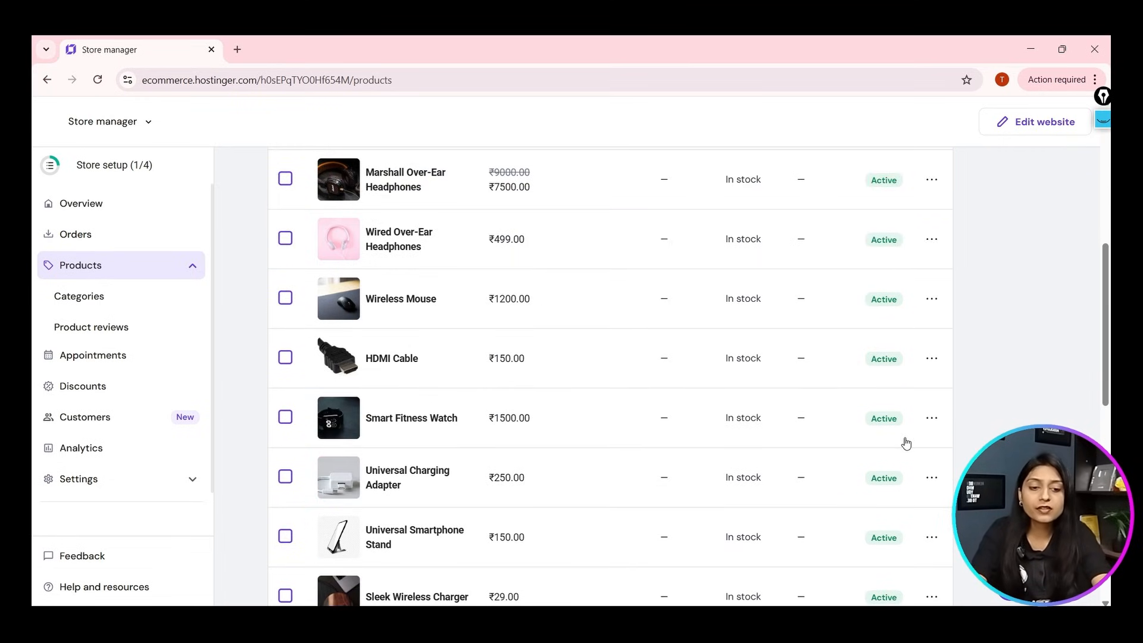
scroll(906, 443, "up", 1)
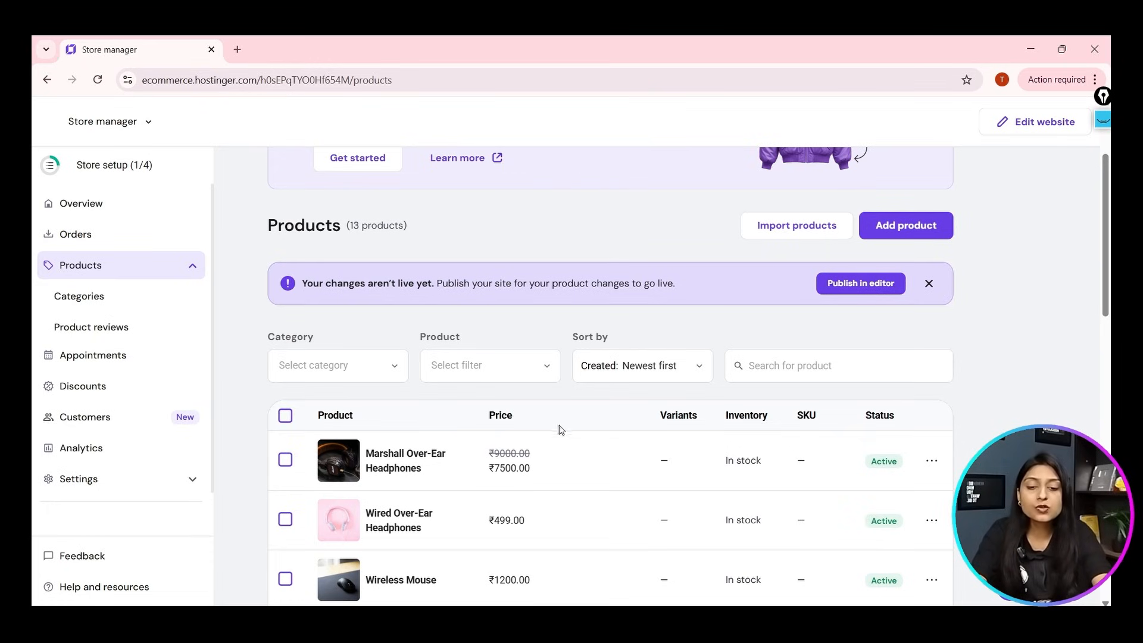
left_click(138, 160)
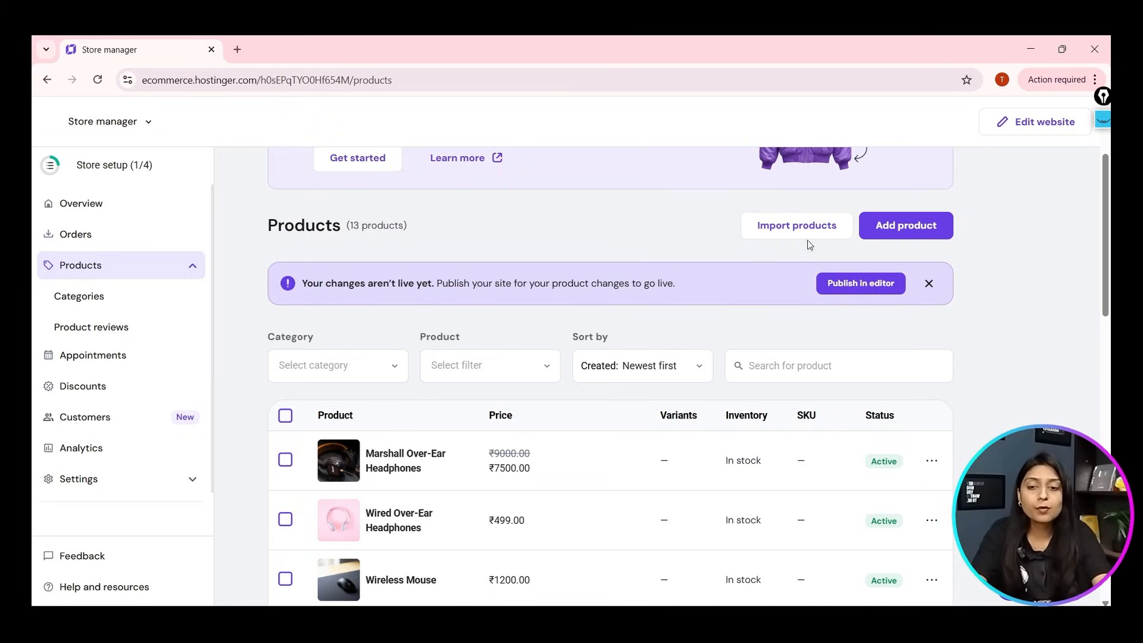
scroll(499, 518, "down", 2)
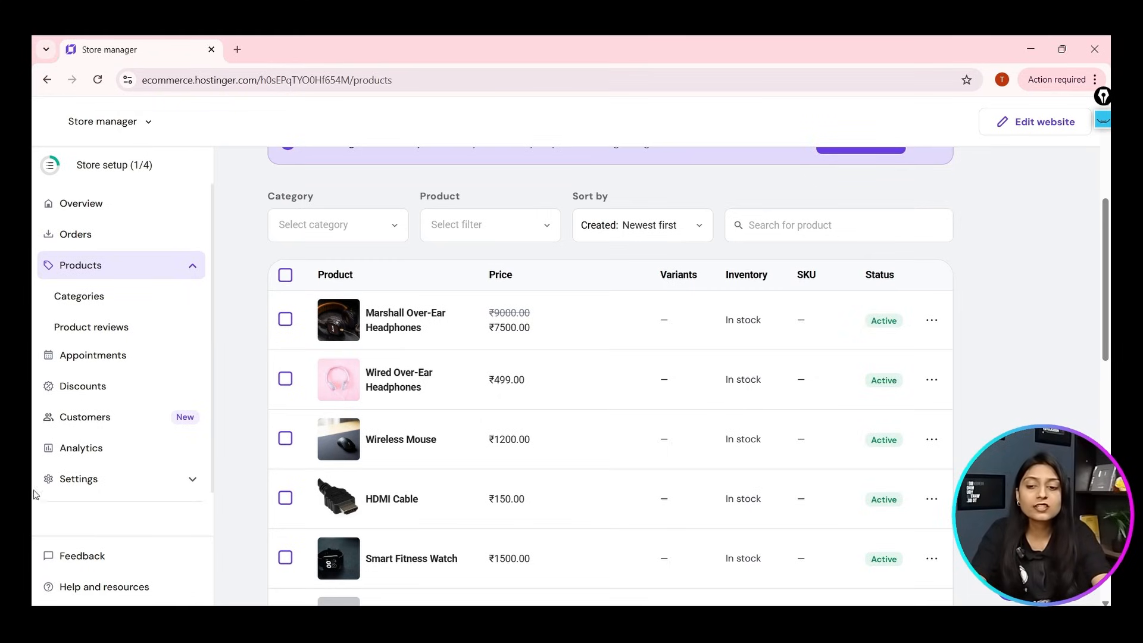
Open a new discount form and examine its type, code, name, amount, product scope, conditions and active date settings.
left_click(91, 393)
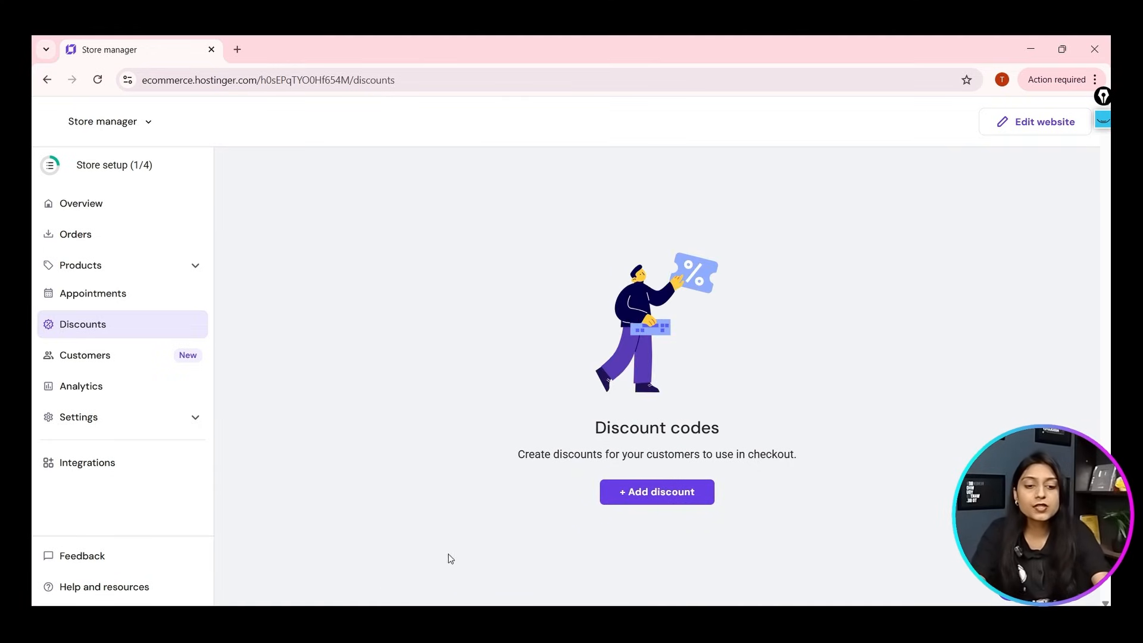
left_click(679, 487)
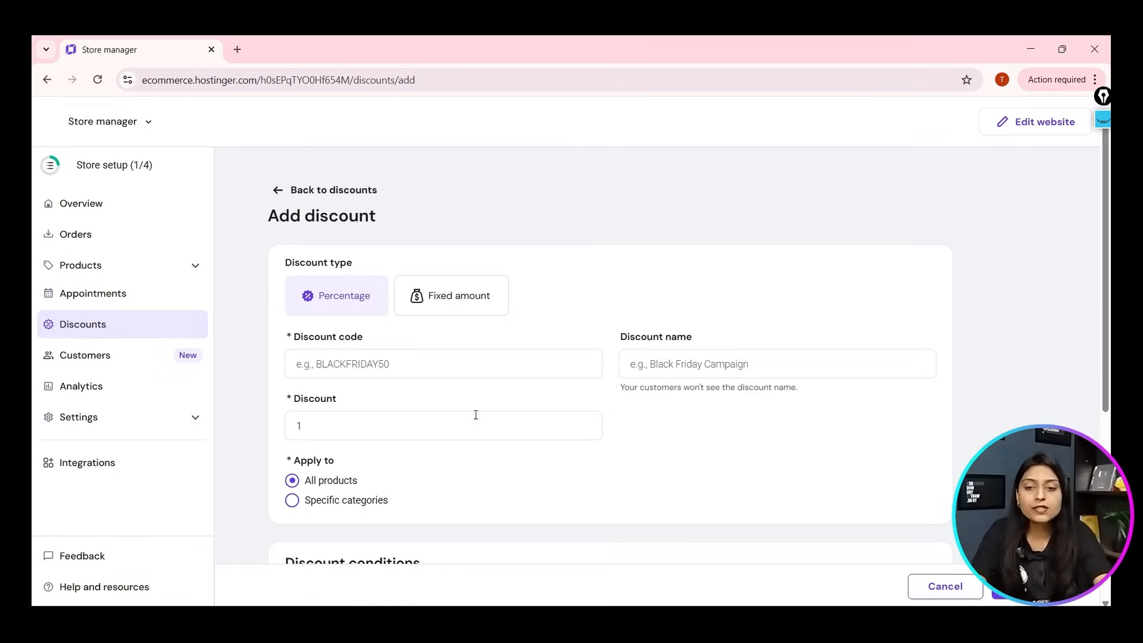
left_click(376, 373)
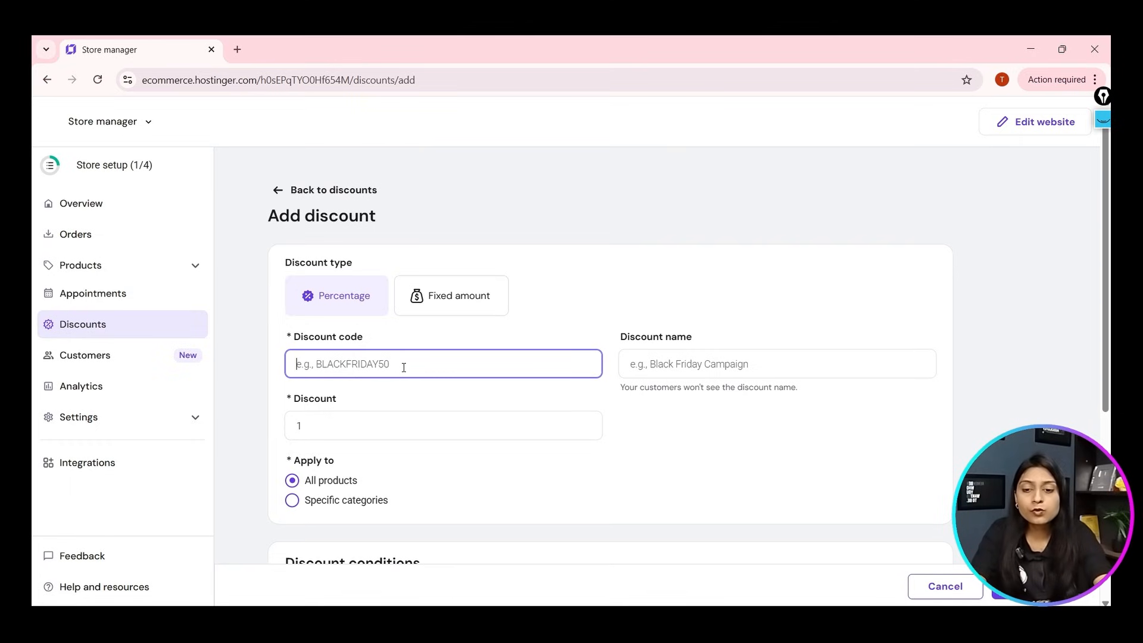
left_click(650, 369)
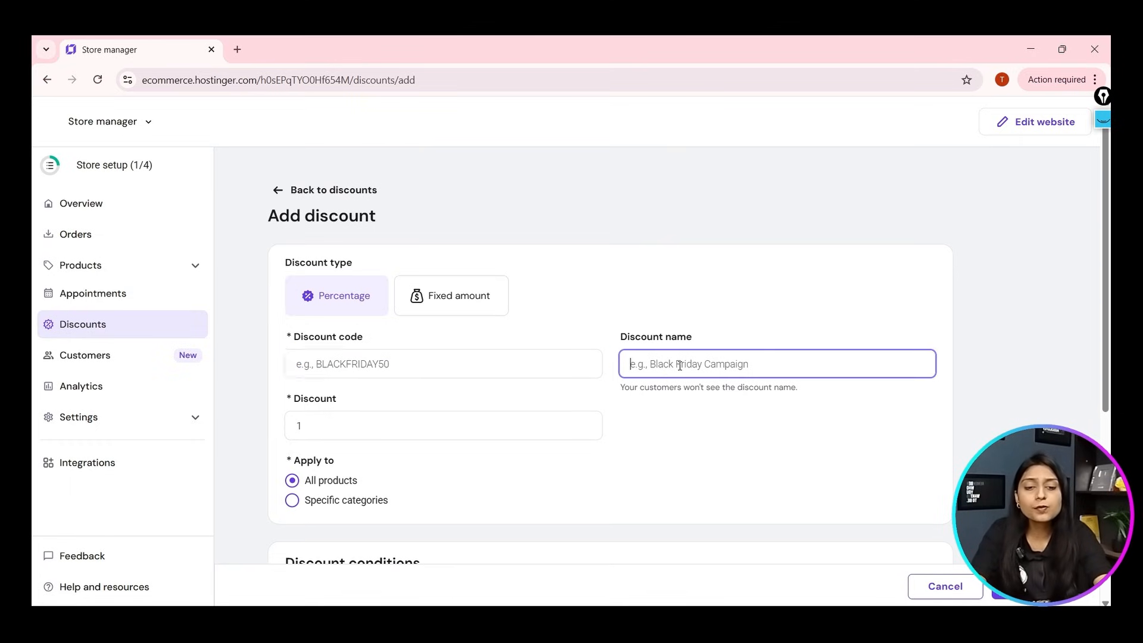
left_click(336, 443)
scroll(336, 443, "down", 1)
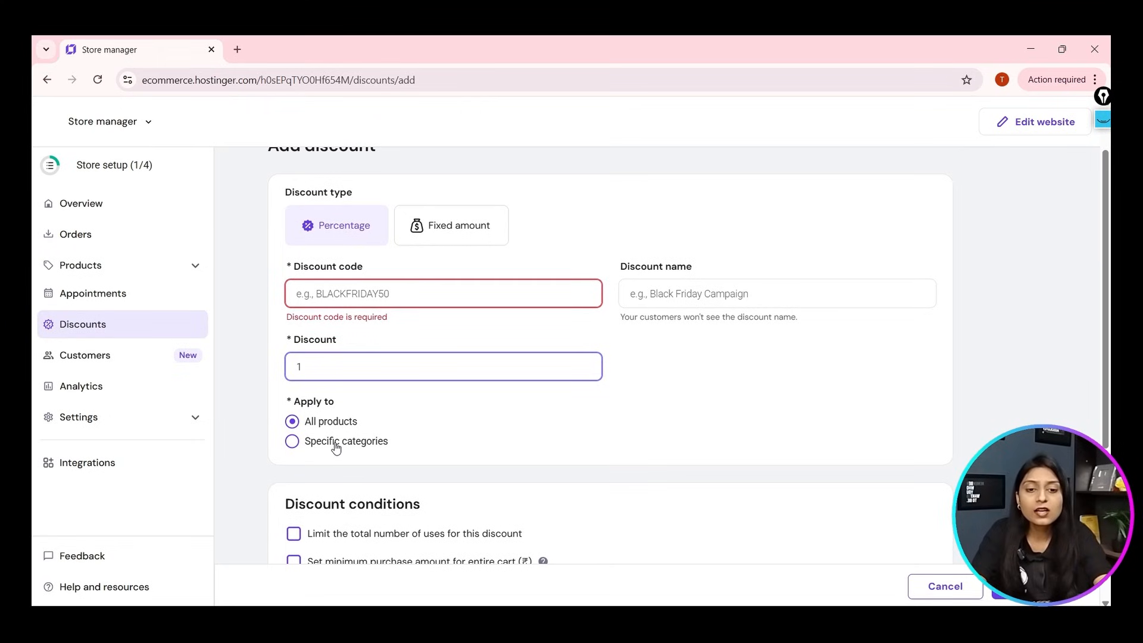
scroll(332, 444, "down", 4)
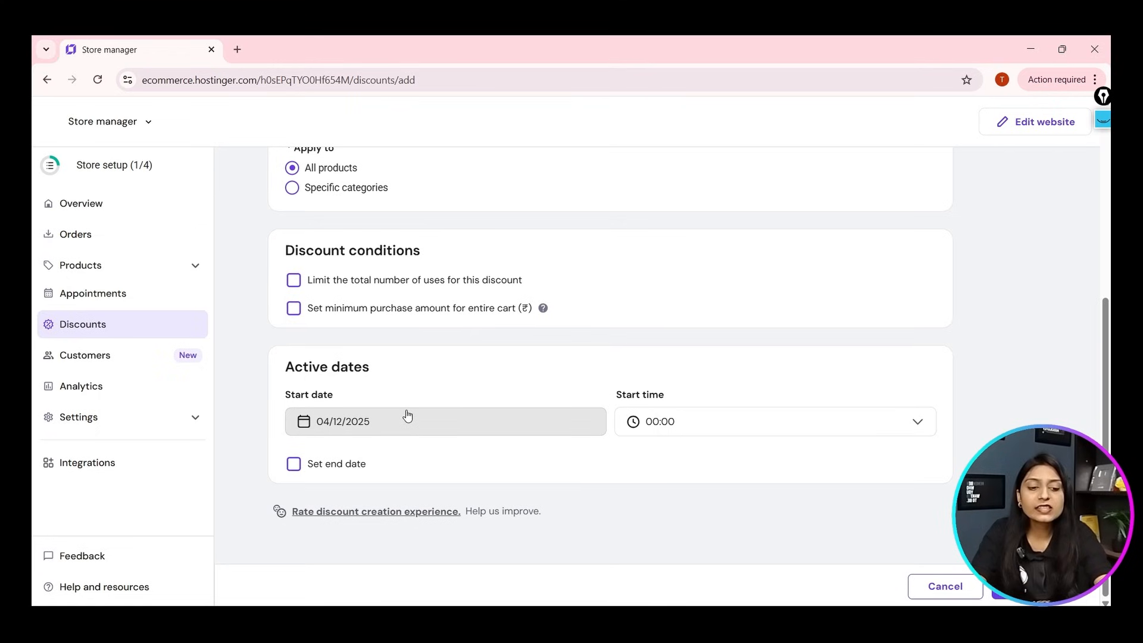
scroll(408, 415, "up", 5)
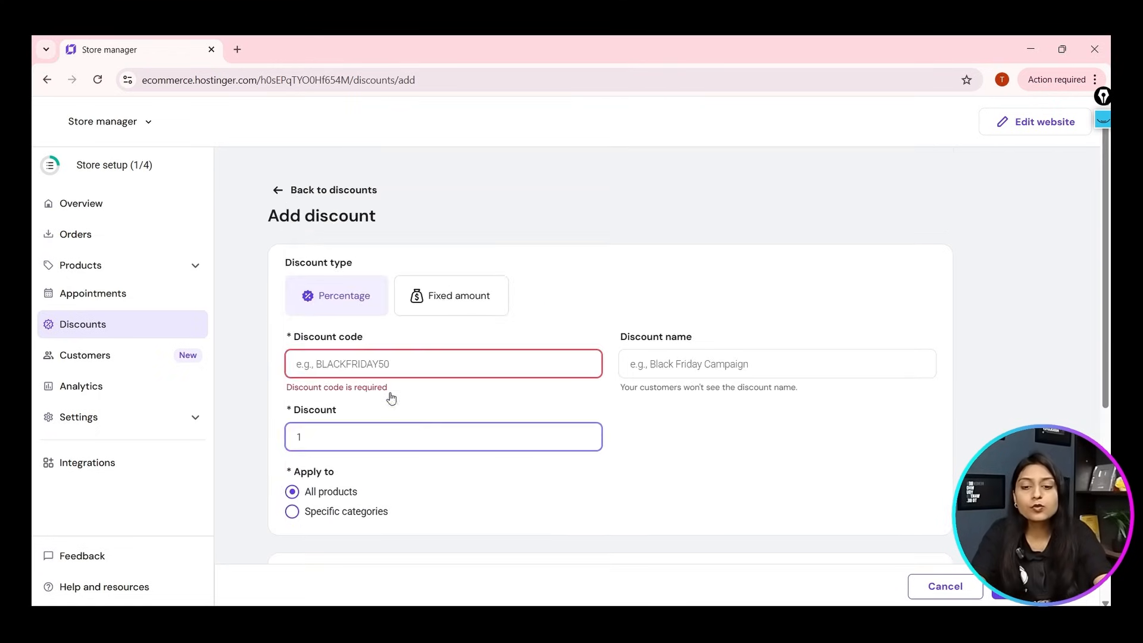
Look over the store's Customers page and open the sales analytics.
left_click(58, 356)
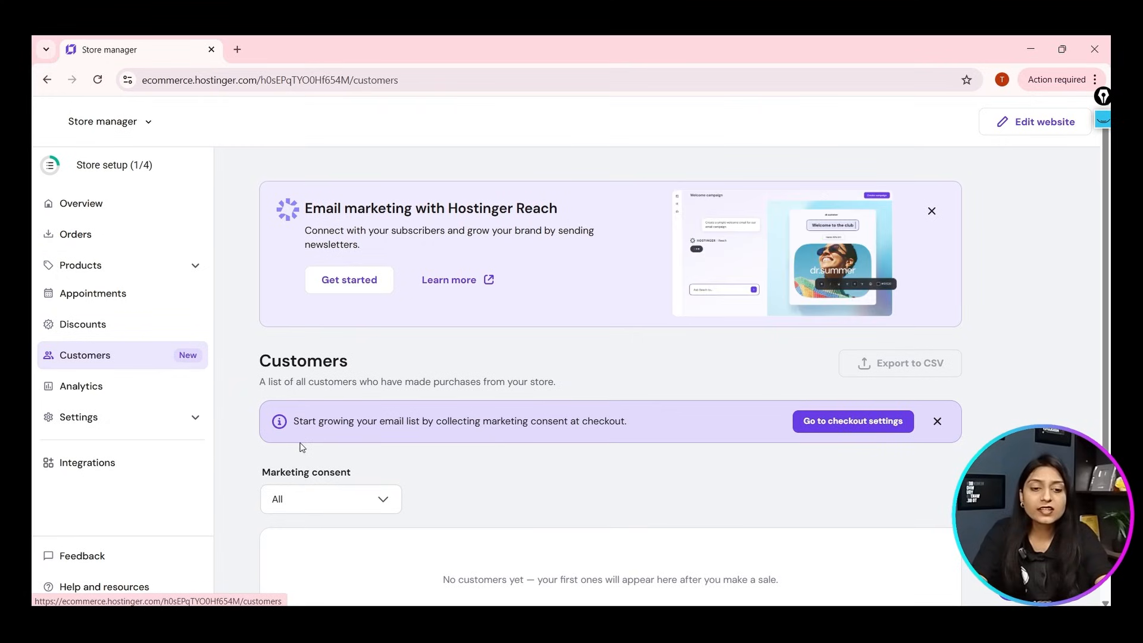
scroll(392, 453, "down", 1)
scroll(506, 453, "down", 1)
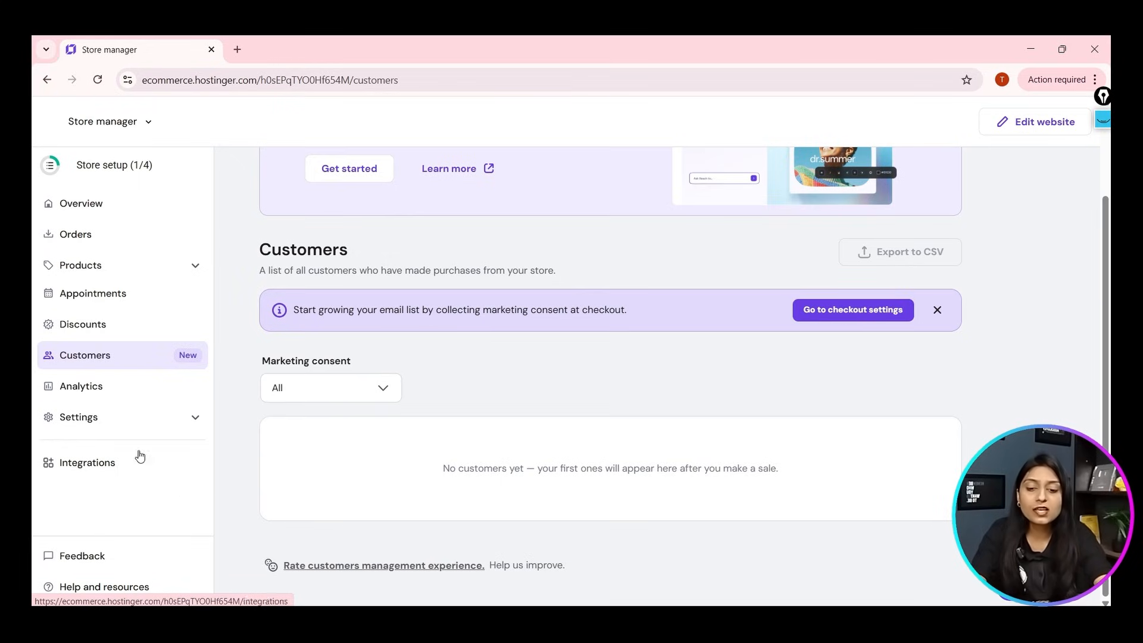
left_click(90, 393)
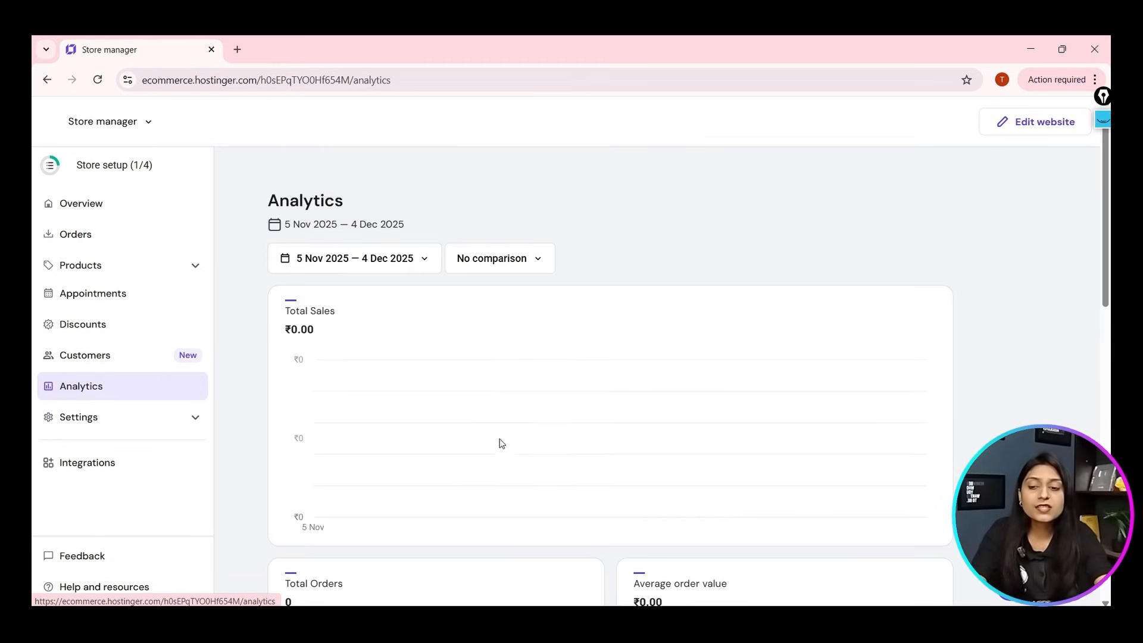
Examine the store analytics: total sales, total orders, average order value and sales by product.
scroll(498, 443, "down", 1)
scroll(536, 476, "down", 5)
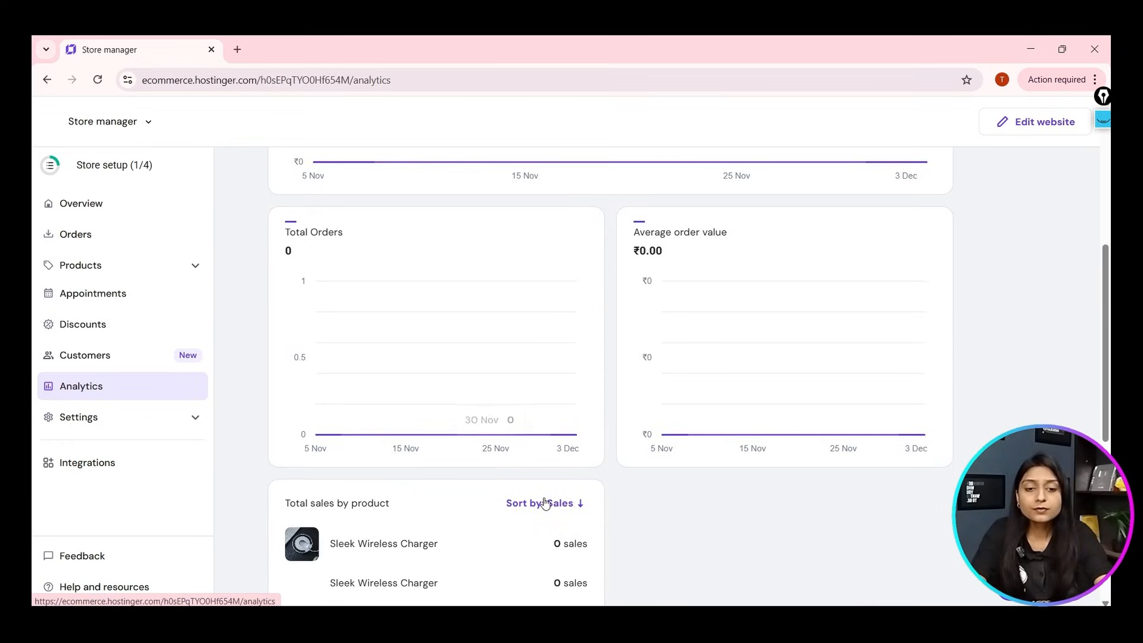
scroll(615, 439, "up", 1)
scroll(610, 457, "down", 4)
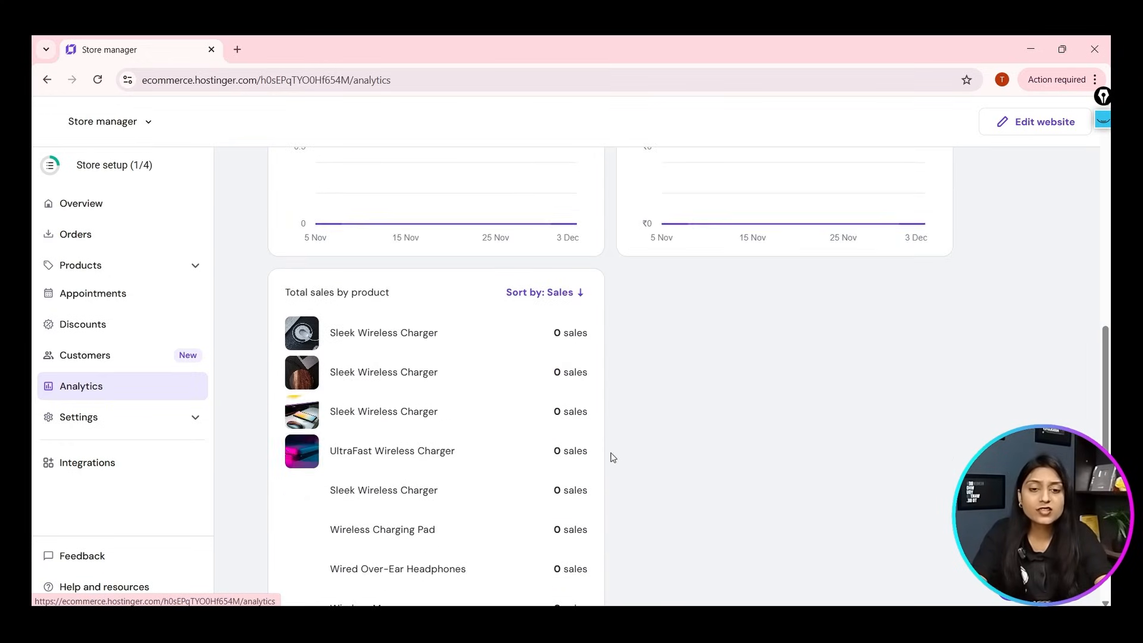
scroll(544, 539, "down", 1)
scroll(544, 539, "up", 6)
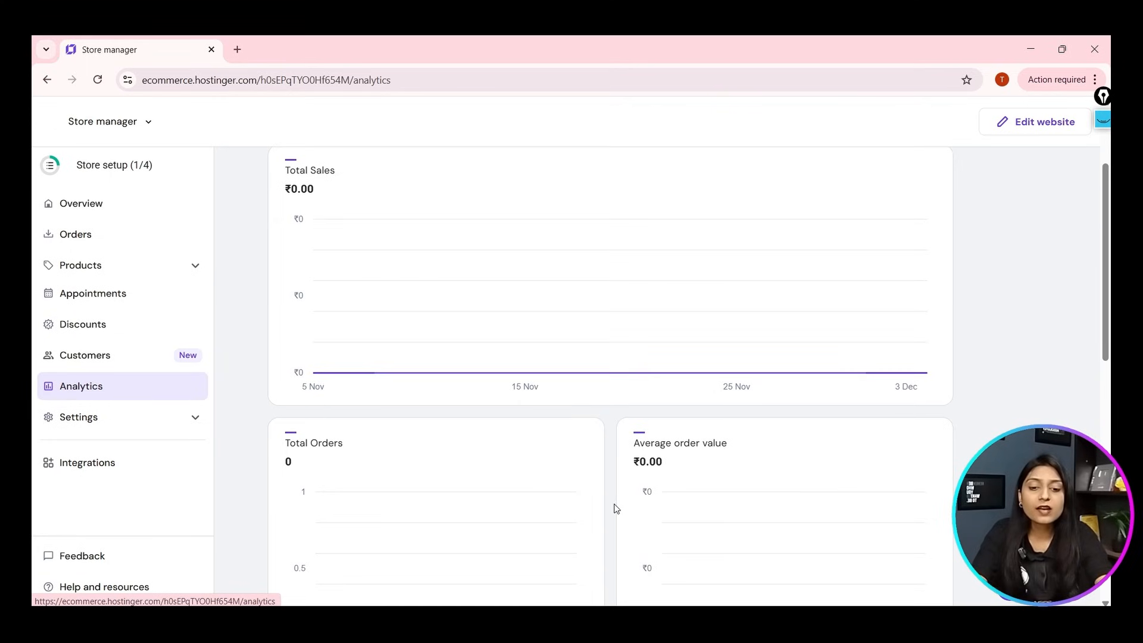
mouse_move(370, 499)
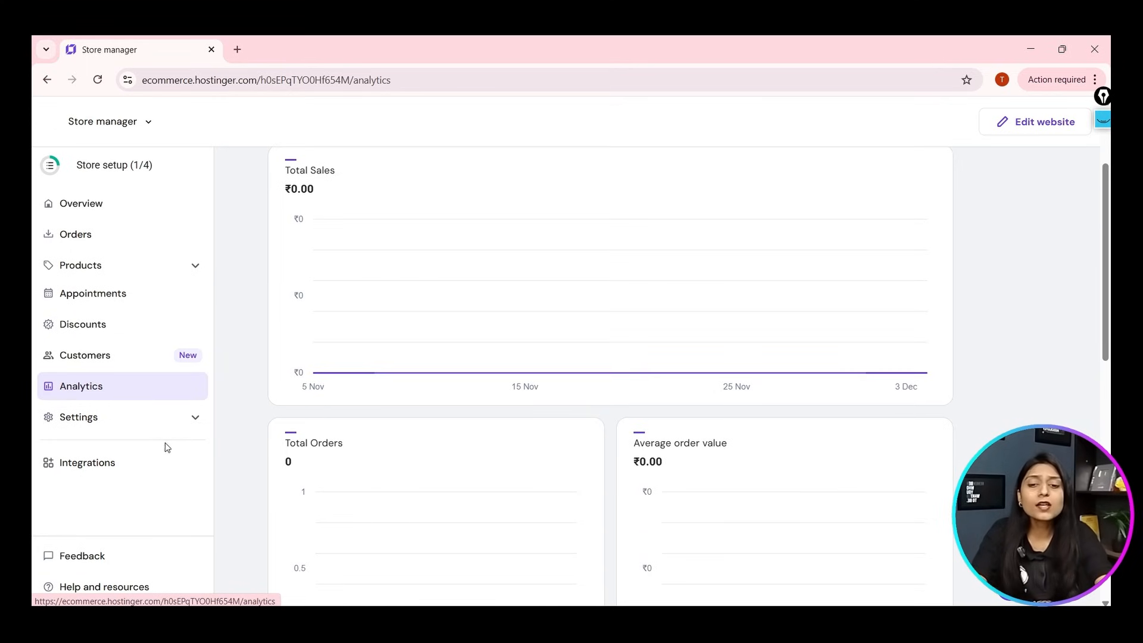
Look through the store's available integrations, from email marketing and WhatsApp to the Google services and Hotjar.
left_click(135, 471)
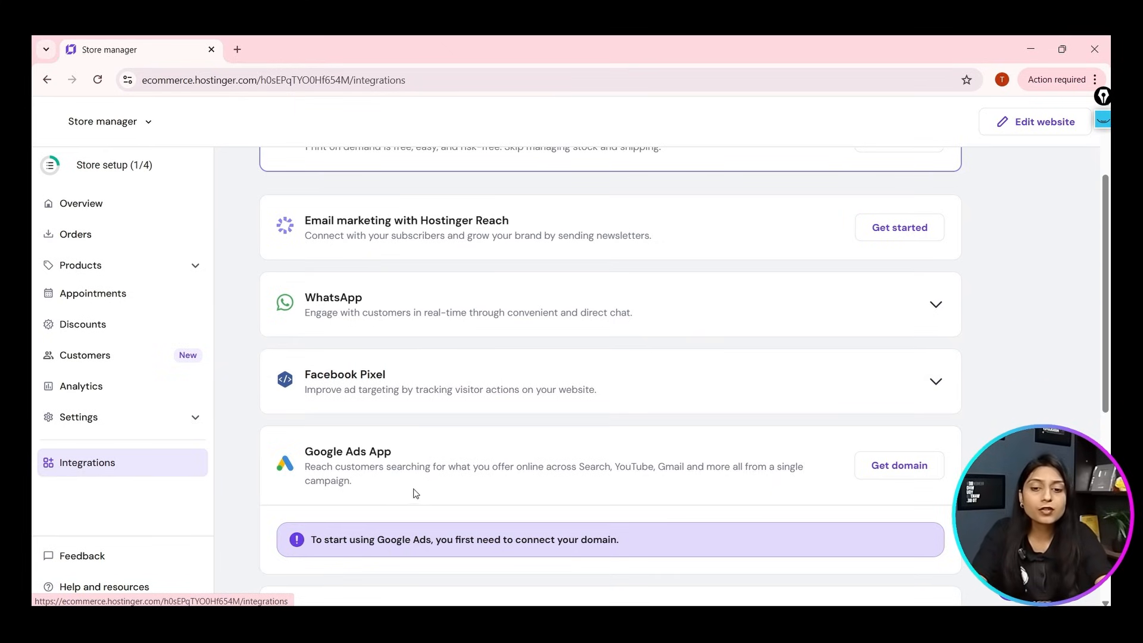
scroll(245, 454, "down", 5)
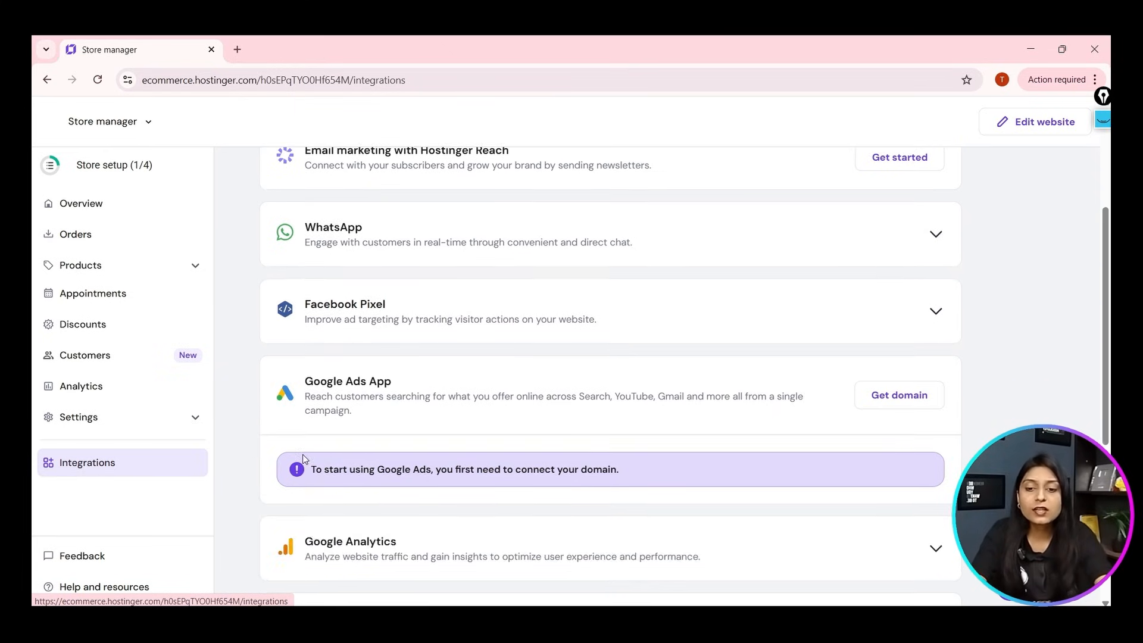
scroll(362, 403, "down", 2)
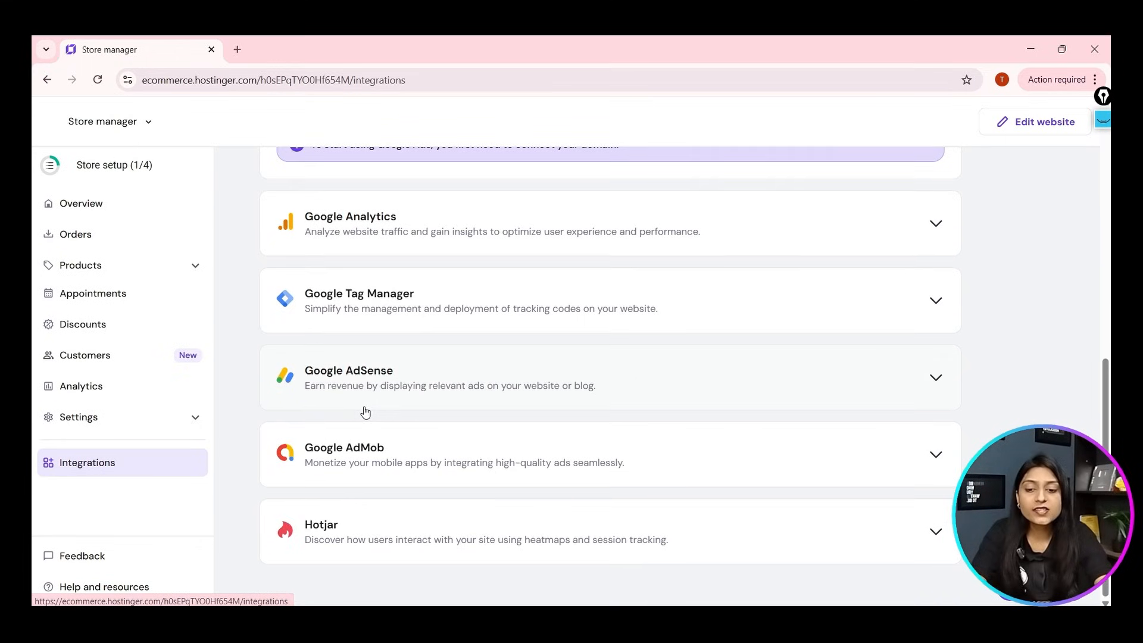
scroll(153, 375, "up", 4)
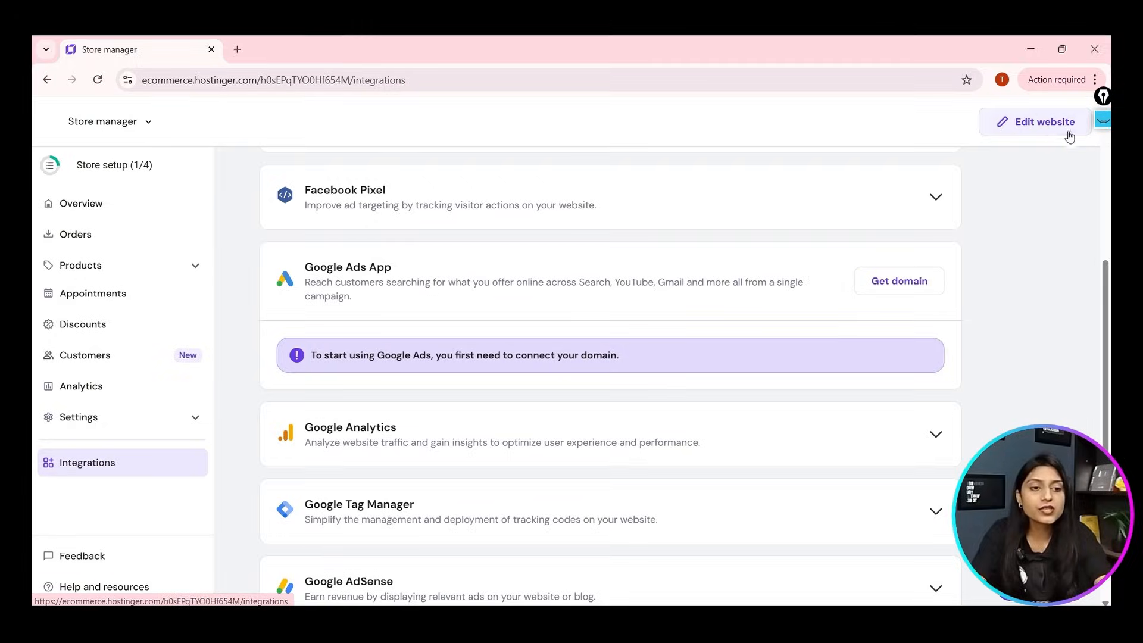
Return to editing the website and look over the home page's categories and product list.
left_click(1035, 121)
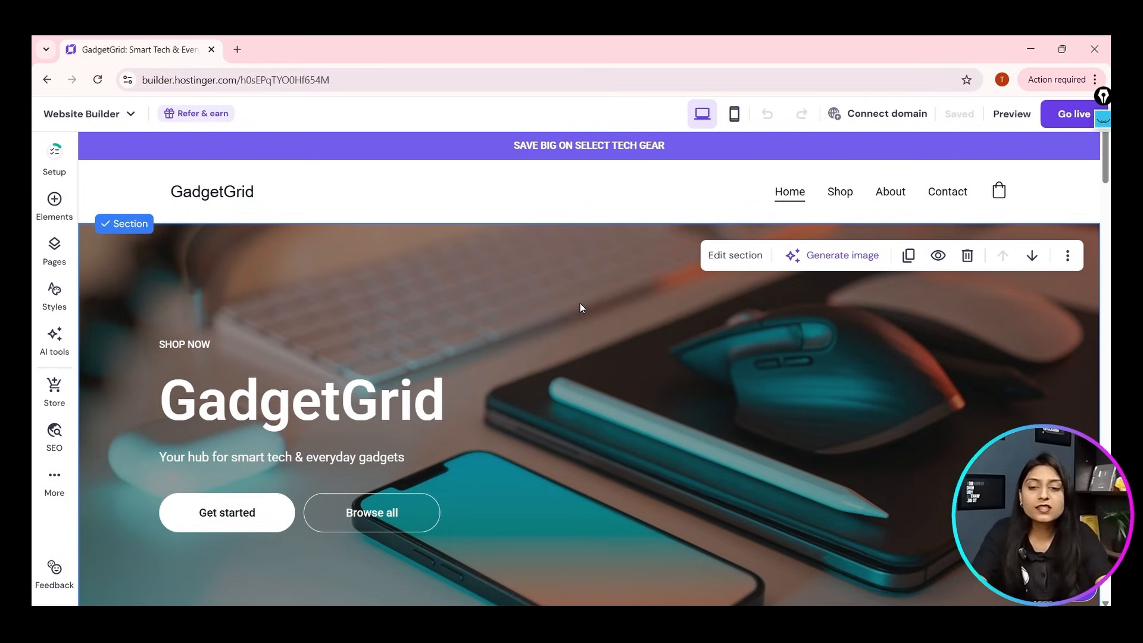
scroll(578, 302, "down", 10)
scroll(576, 298, "down", 7)
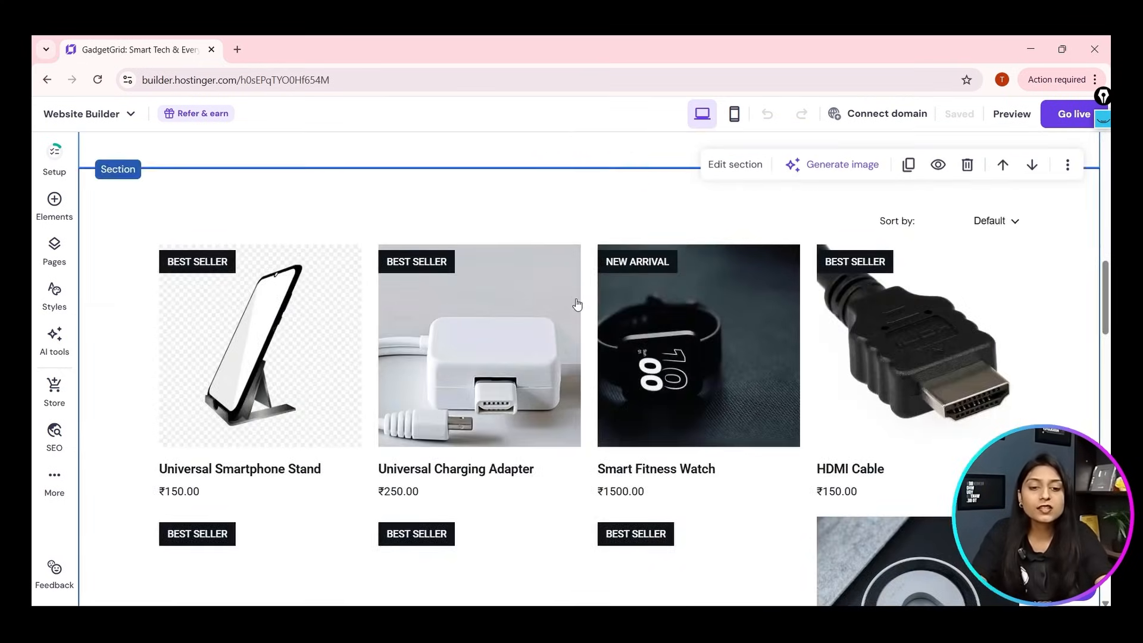
scroll(576, 298, "up", 4)
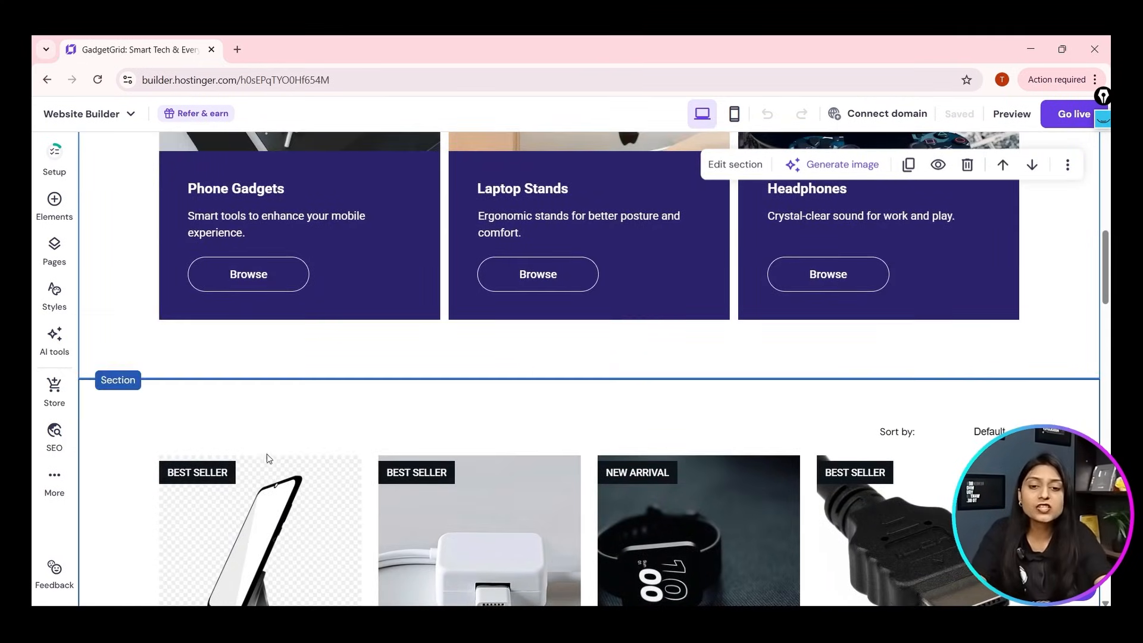
scroll(267, 454, "down", 1)
scroll(577, 466, "down", 15)
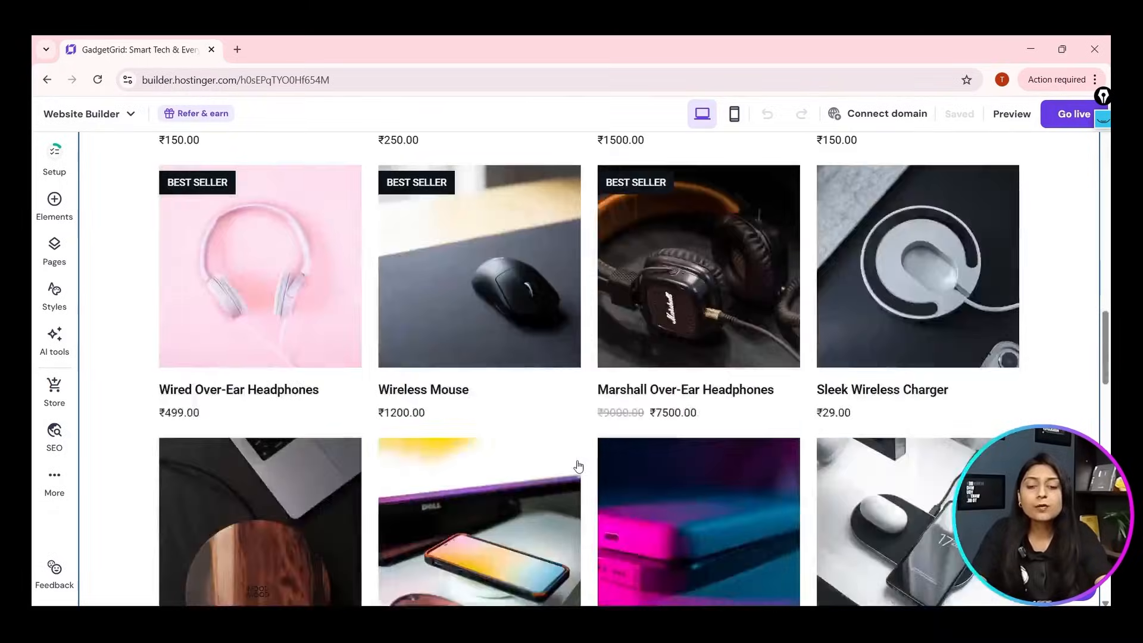
scroll(578, 466, "up", 10)
scroll(578, 466, "up", 10)
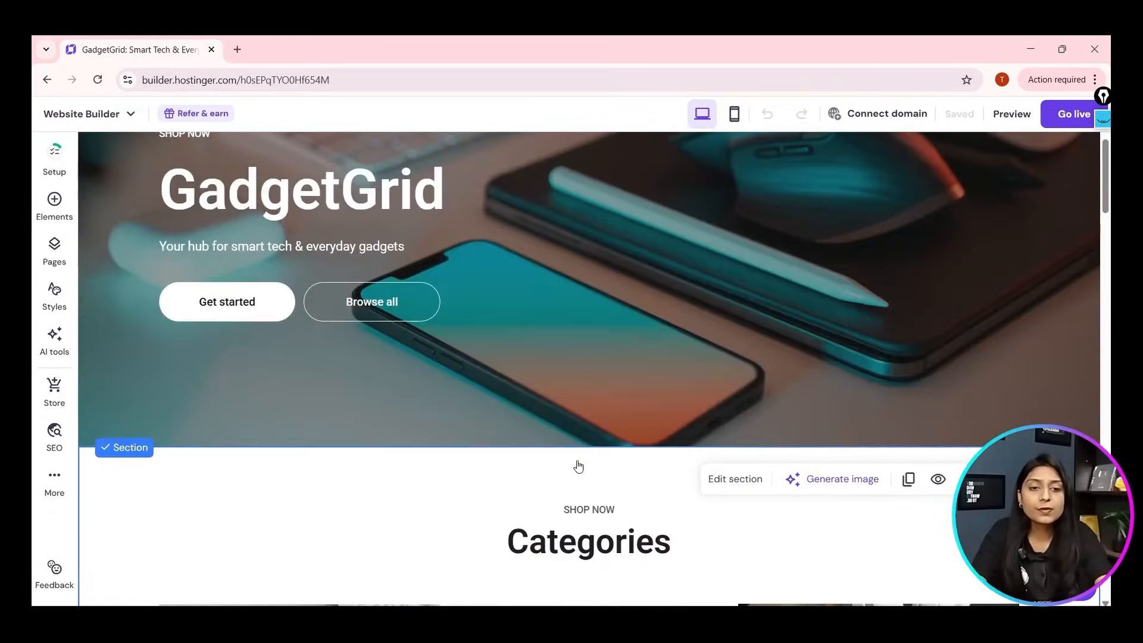
Start adding a section between the hero and Categories, and browse the Main and Online store section templates.
scroll(571, 459, "up", 1)
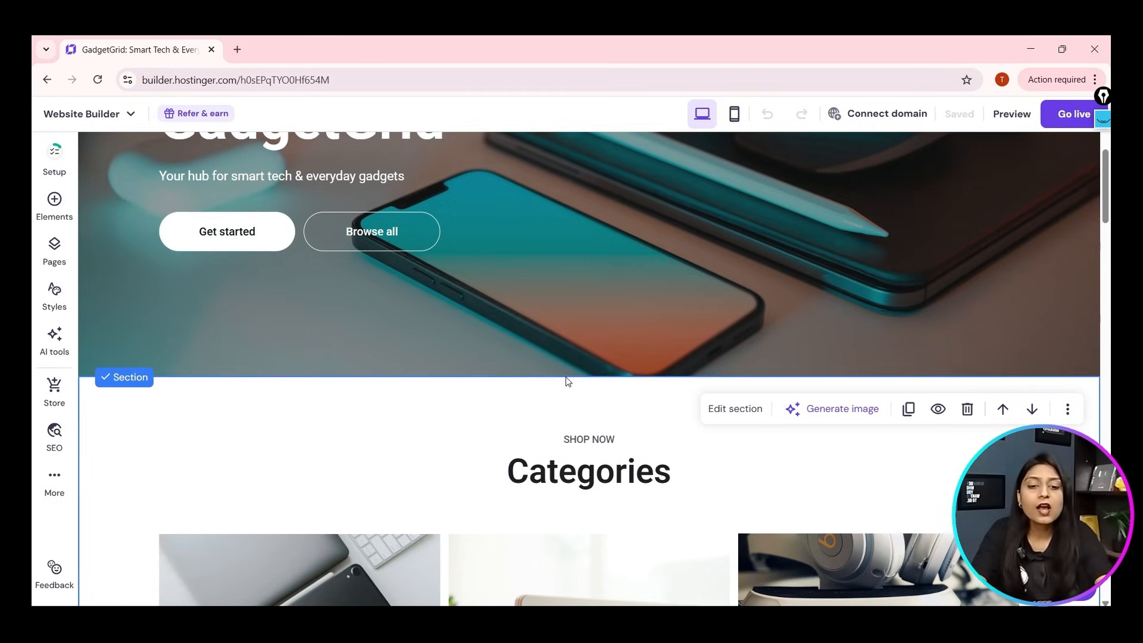
mouse_move(573, 380)
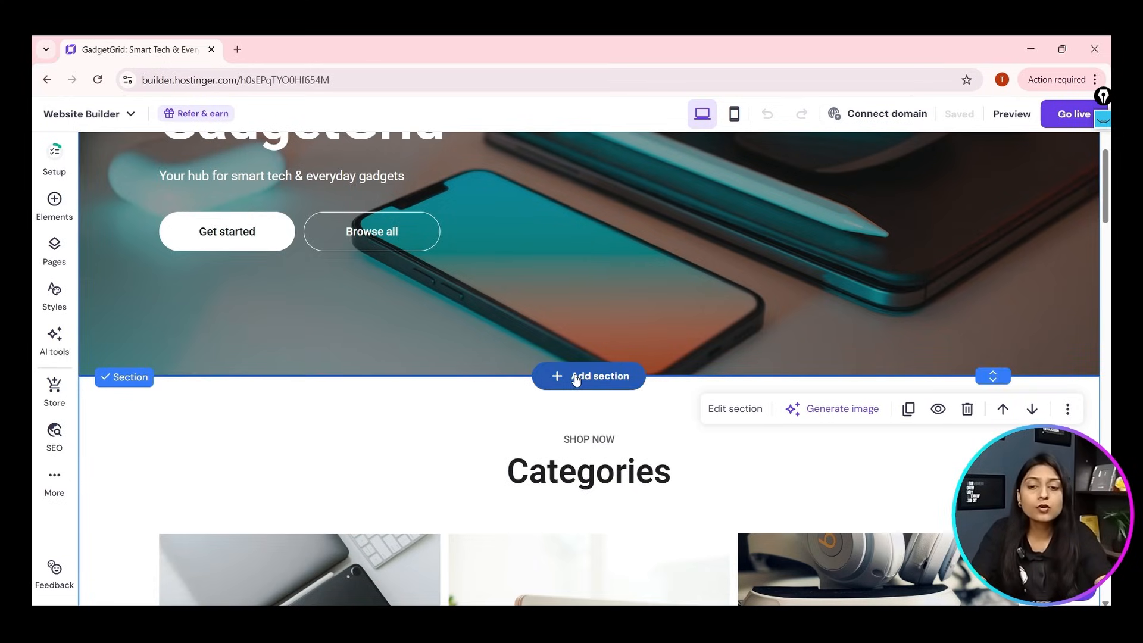
left_click(575, 378)
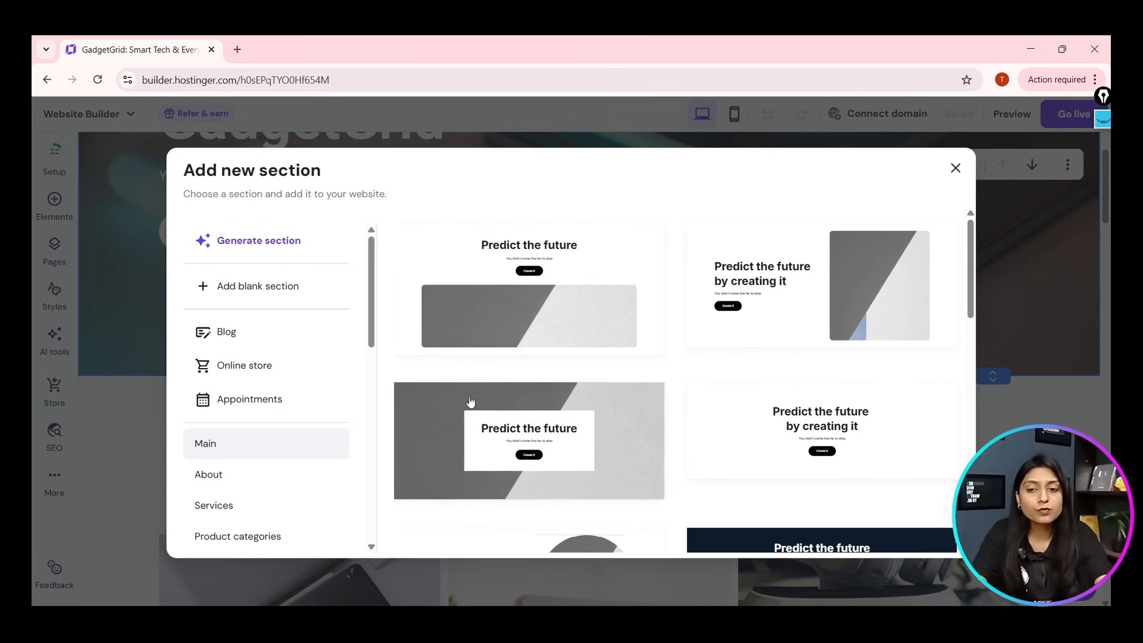
scroll(536, 417, "down", 10)
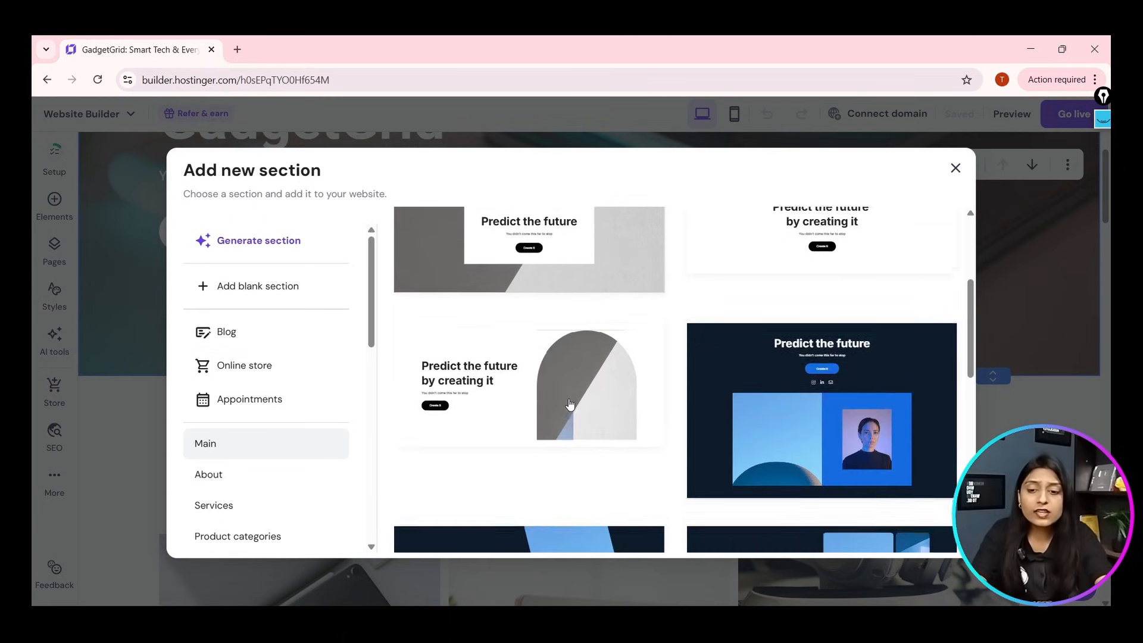
scroll(555, 391, "down", 5)
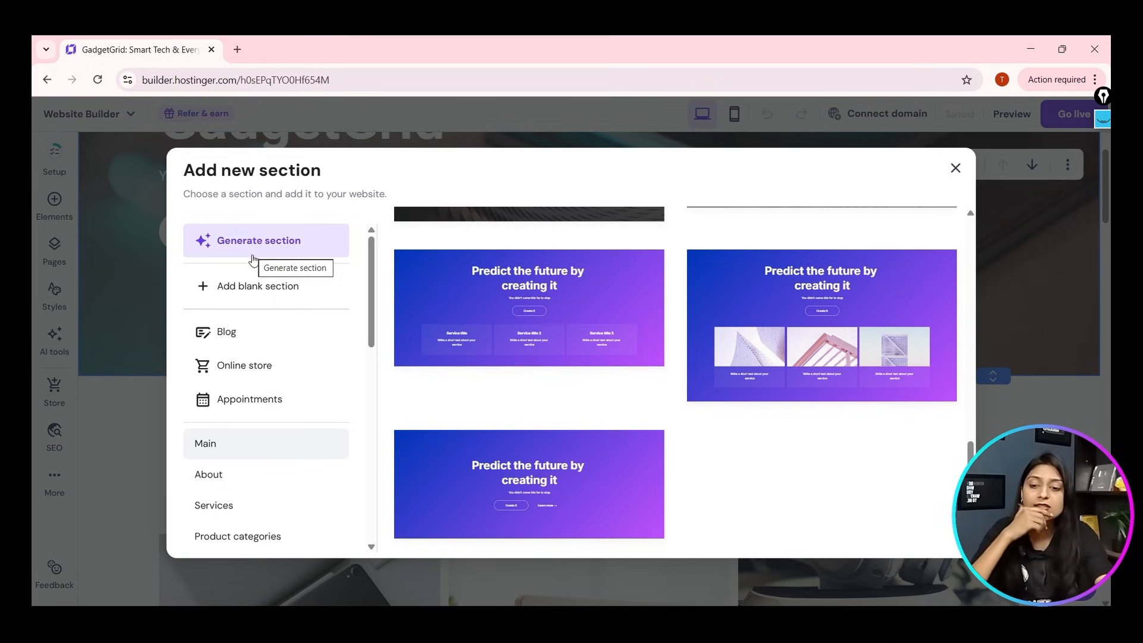
left_click(255, 379)
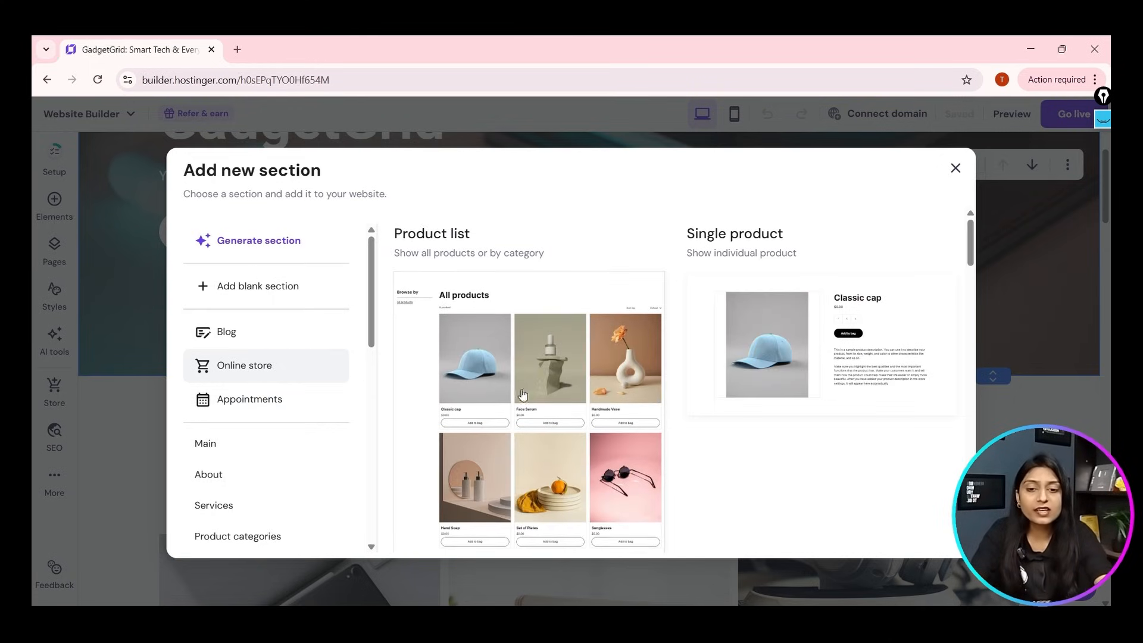
scroll(582, 395, "down", 2)
scroll(582, 394, "down", 10)
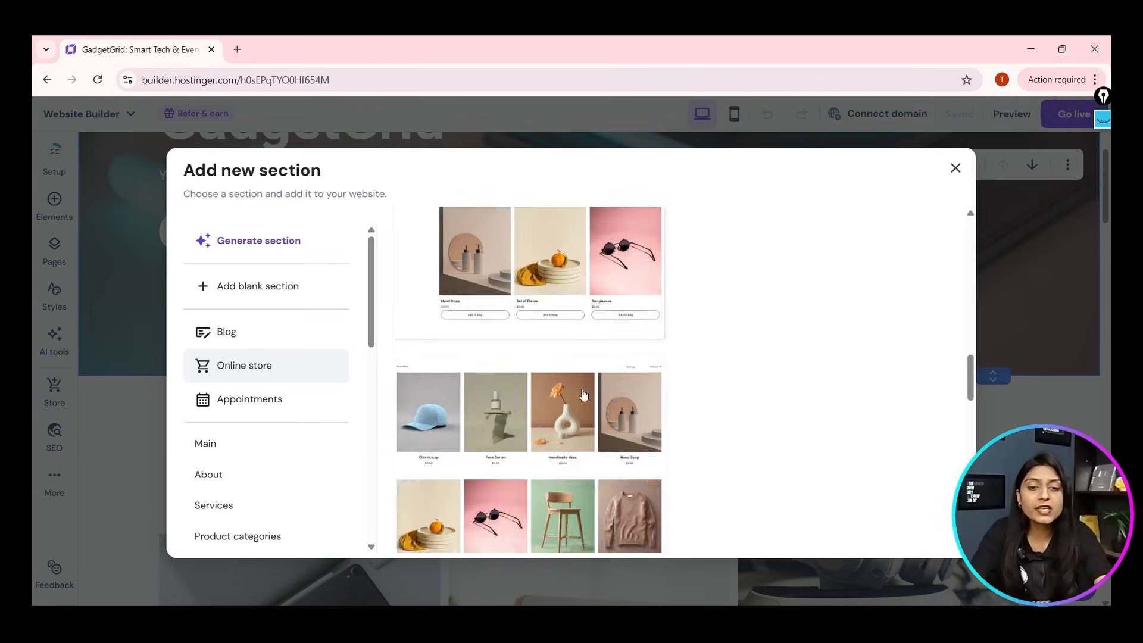
scroll(584, 394, "down", 4)
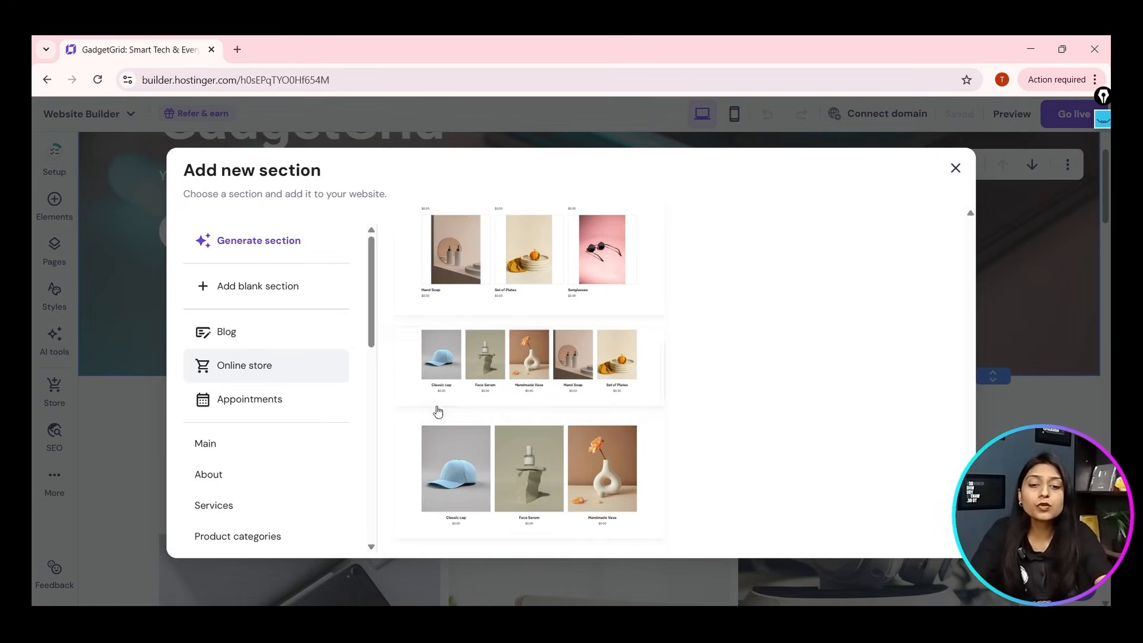
scroll(298, 511, "down", 3)
scroll(304, 499, "up", 2)
scroll(301, 476, "up", 3)
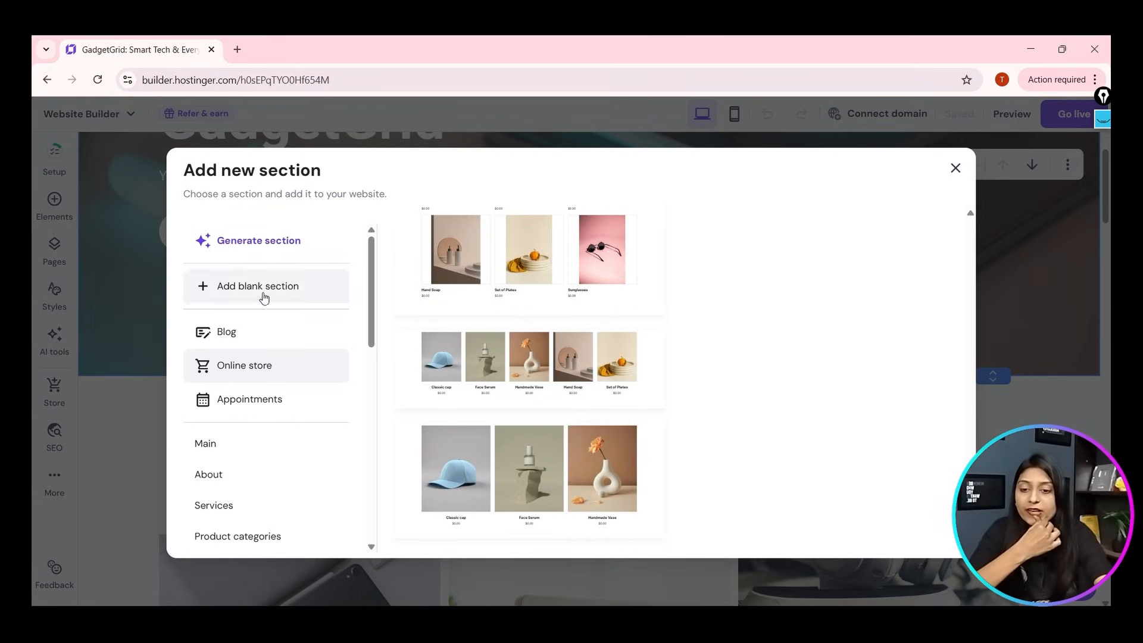
Generate a section with AI below the hero from the description "create a section for reviews of customers".
left_click(259, 250)
left_click(574, 306)
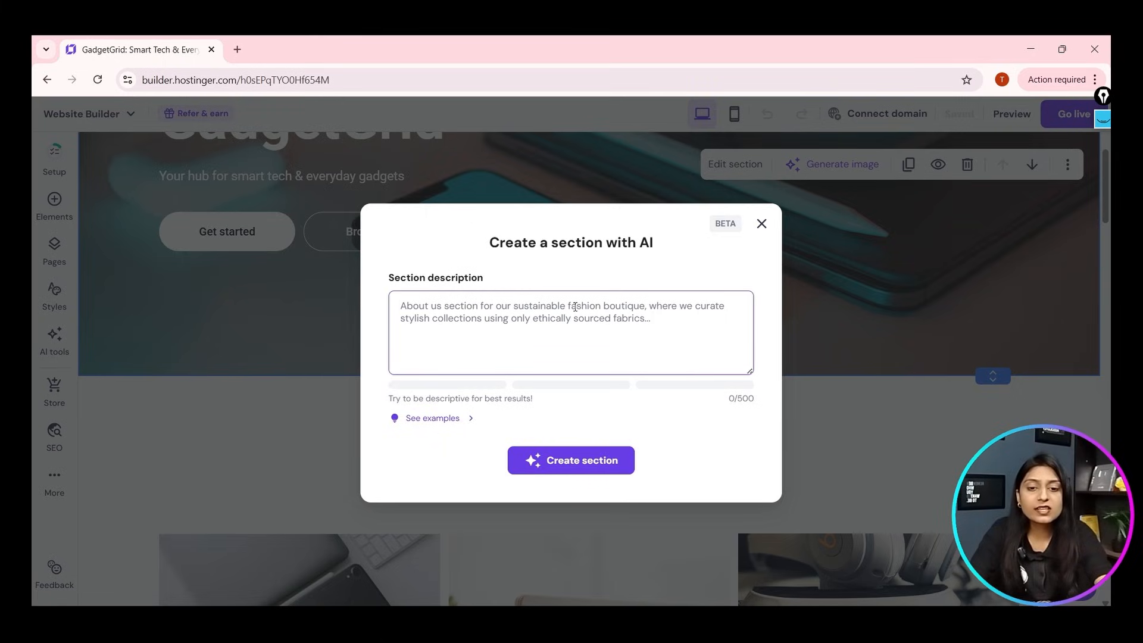
type("crea")
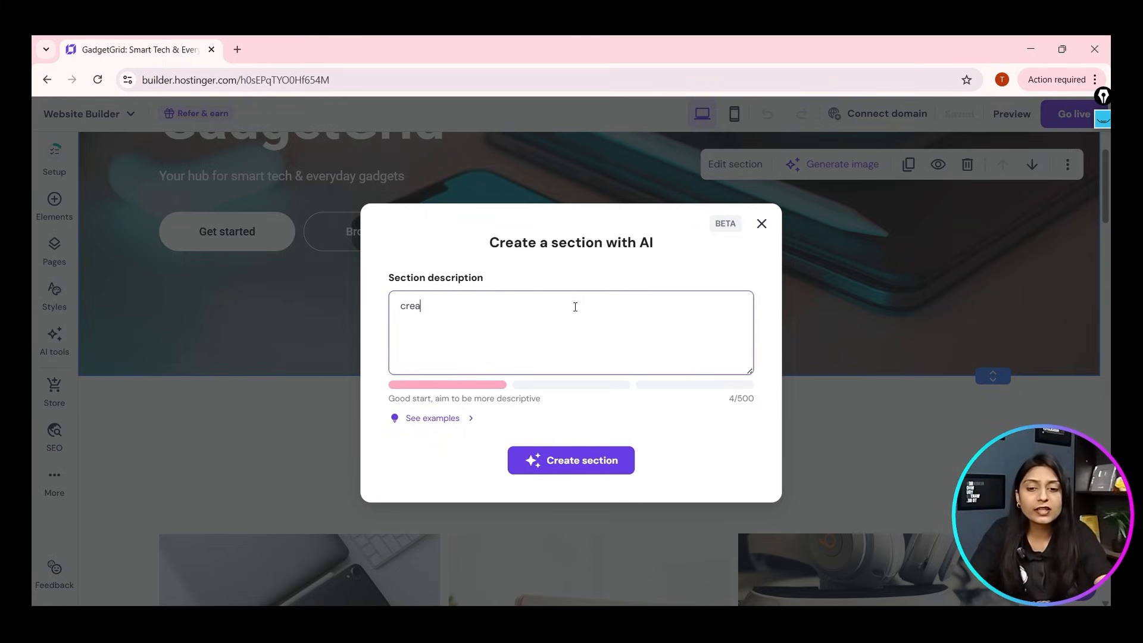
type("te a section ")
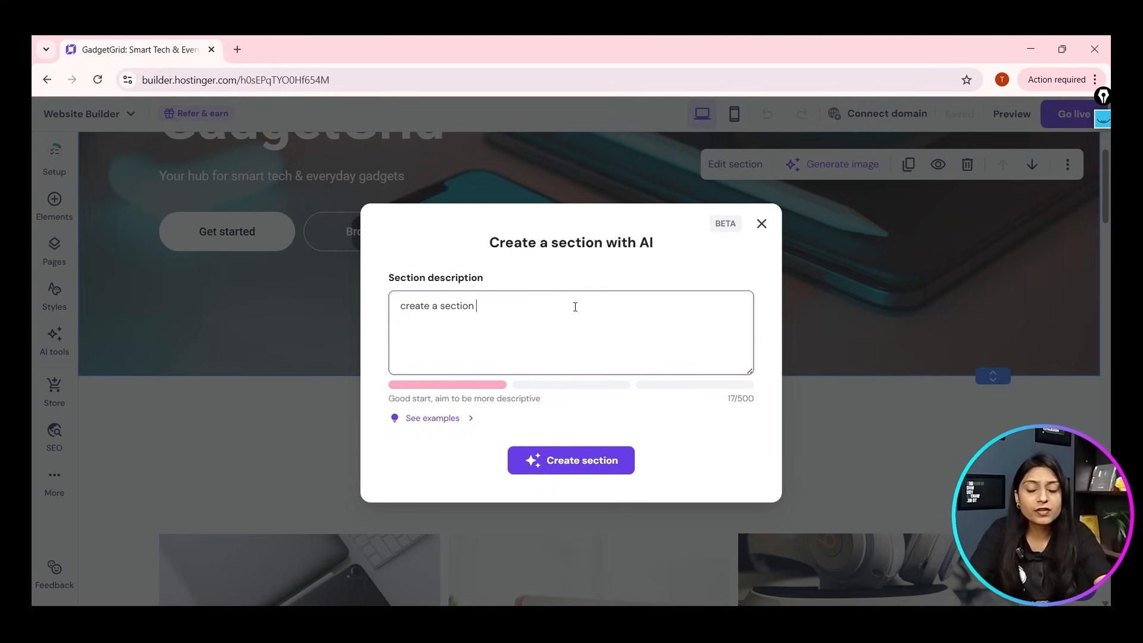
type("for")
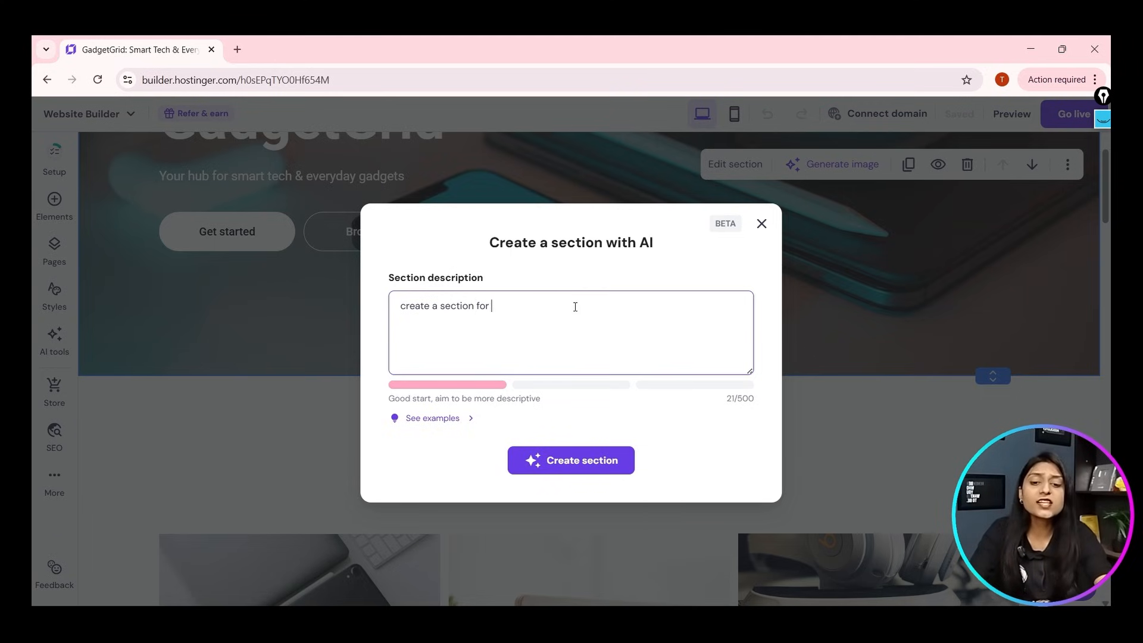
type(" revie")
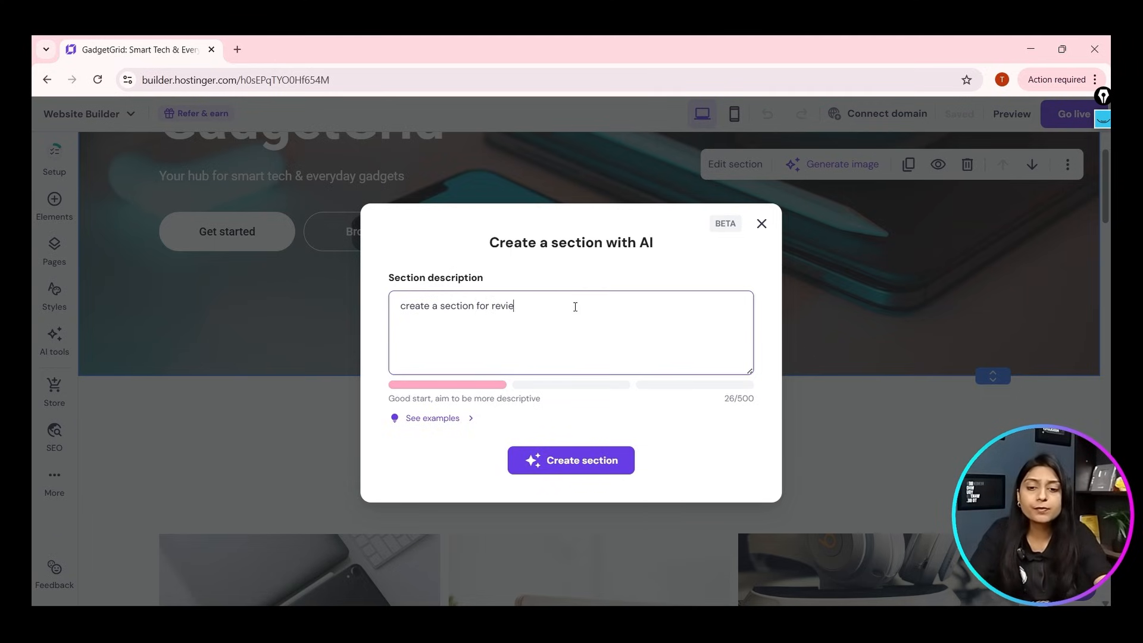
type("ws")
key("Return")
key("Return")
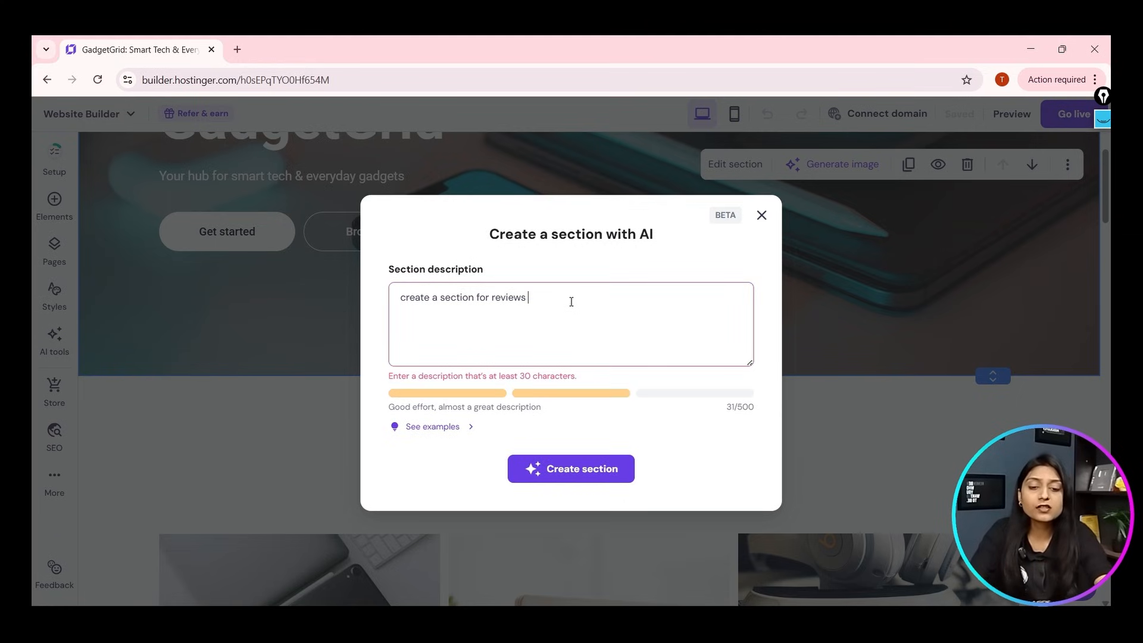
type("of ")
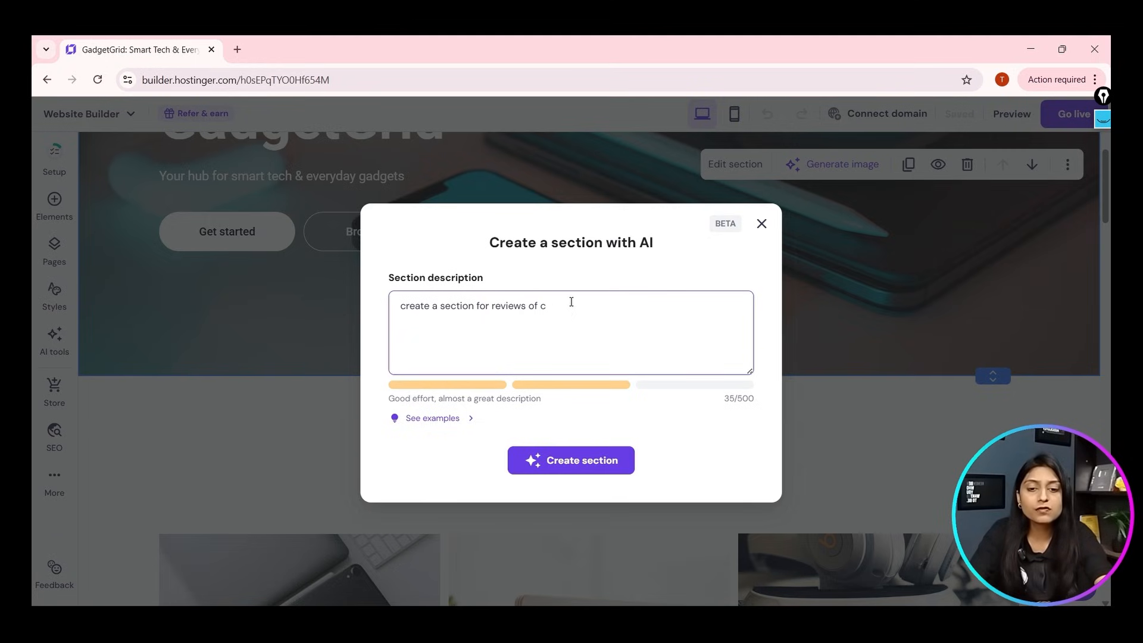
type("customers")
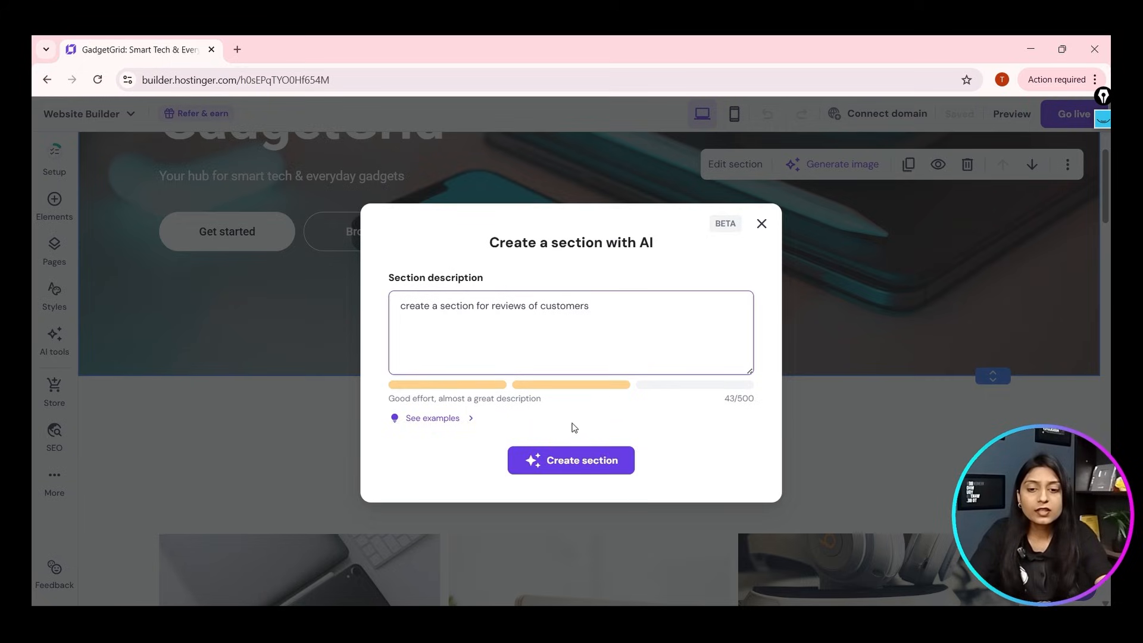
left_click(579, 451)
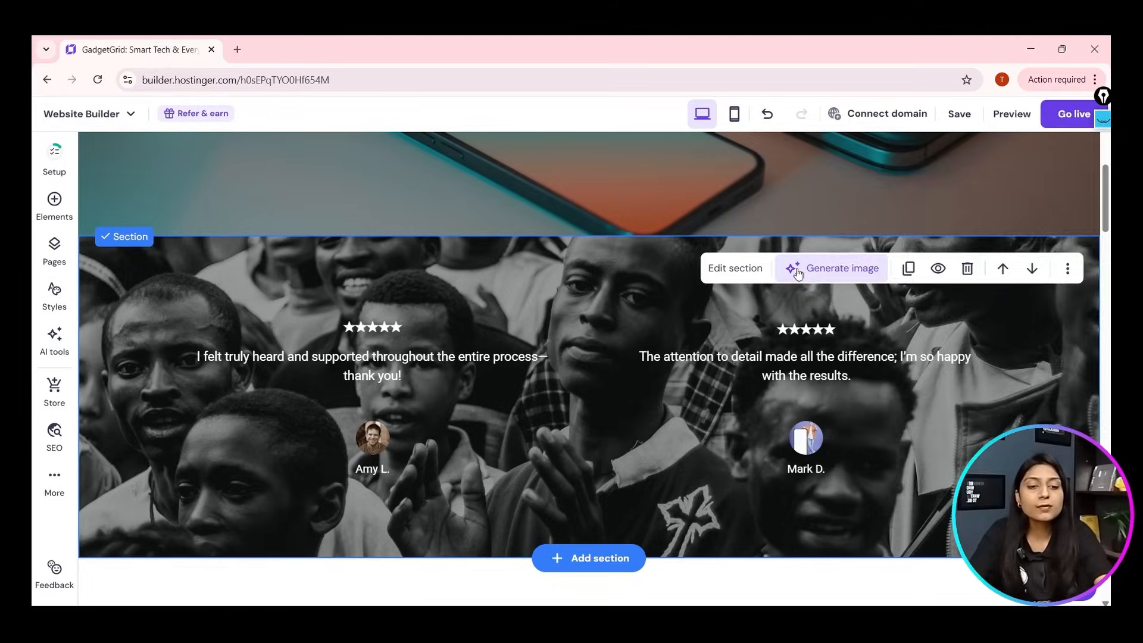
Open the AI image generator for the reviews section, read its example descriptions and close it.
left_click(825, 268)
left_click(876, 231)
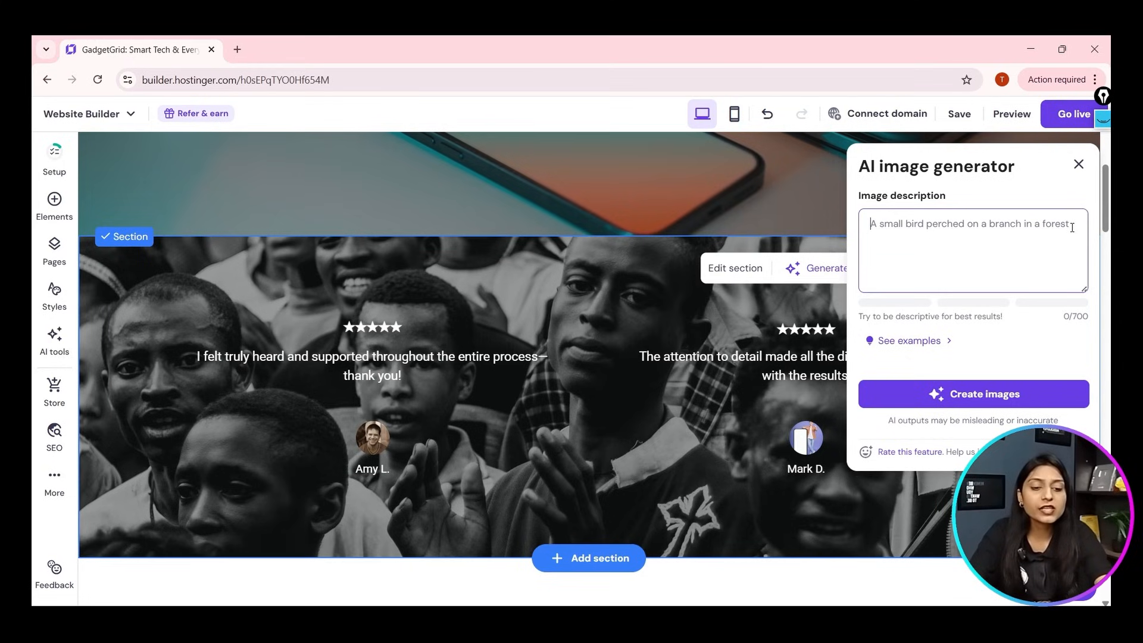
left_click(917, 341)
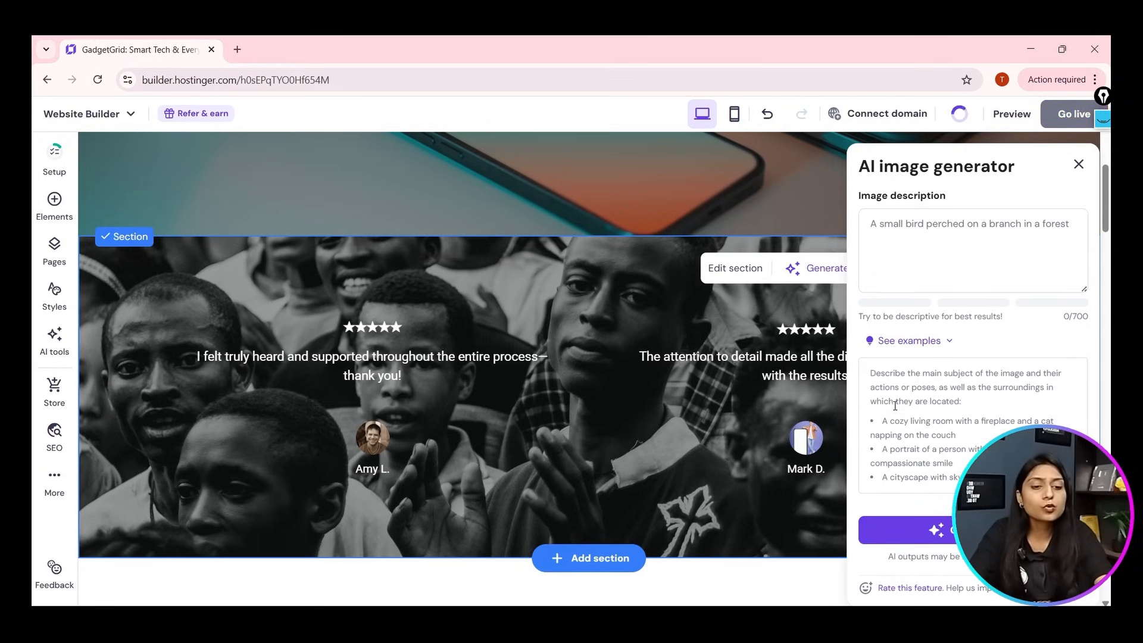
left_click_drag(870, 373, 873, 399)
left_click(1079, 165)
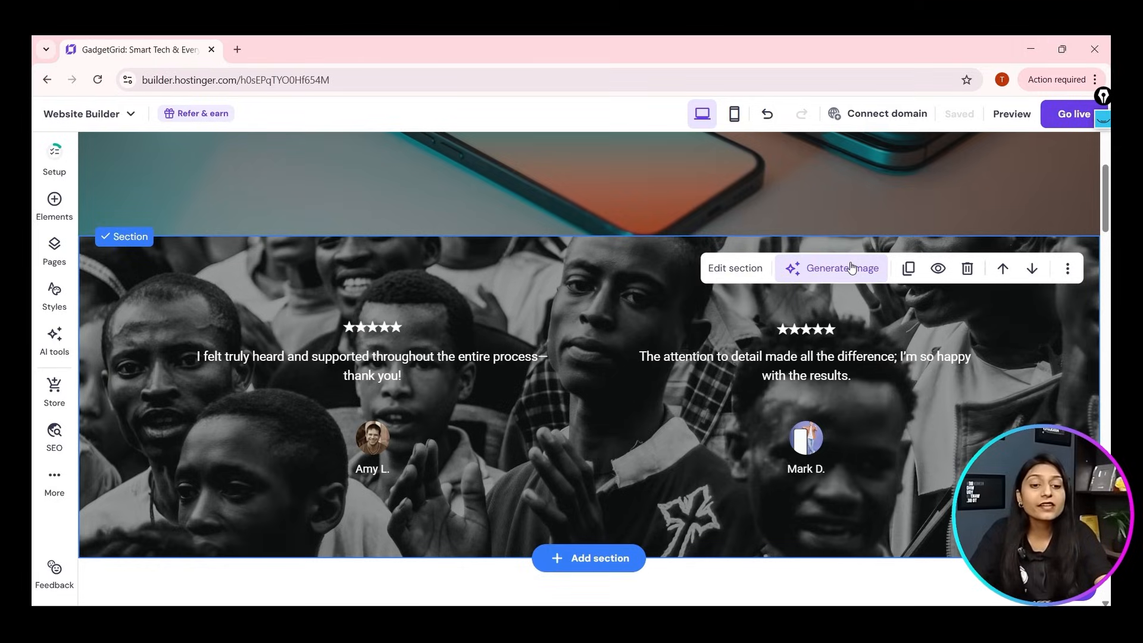
Start replacing the reviews section's background image by uploading headsets-1971383_1280 from Downloads to the media library.
left_click(735, 268)
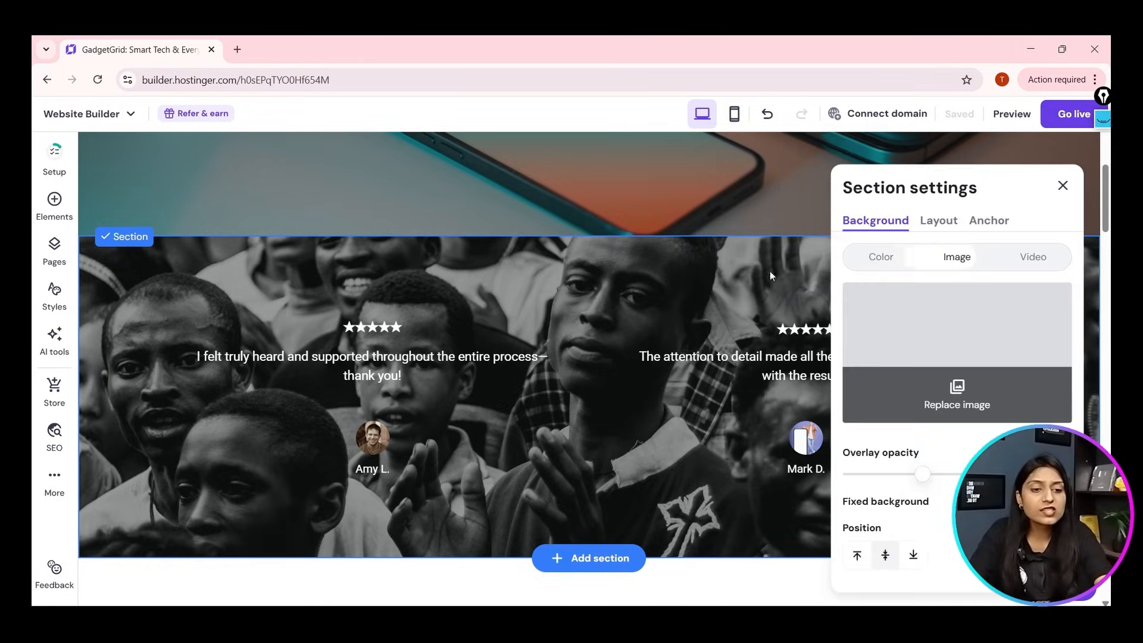
left_click(953, 385)
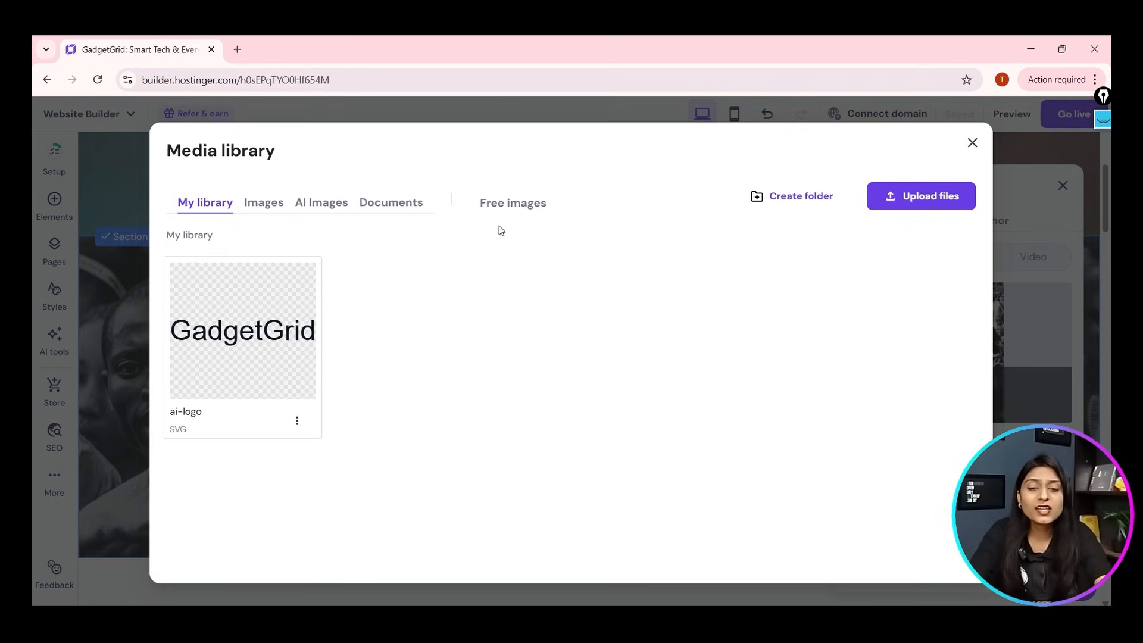
left_click(876, 194)
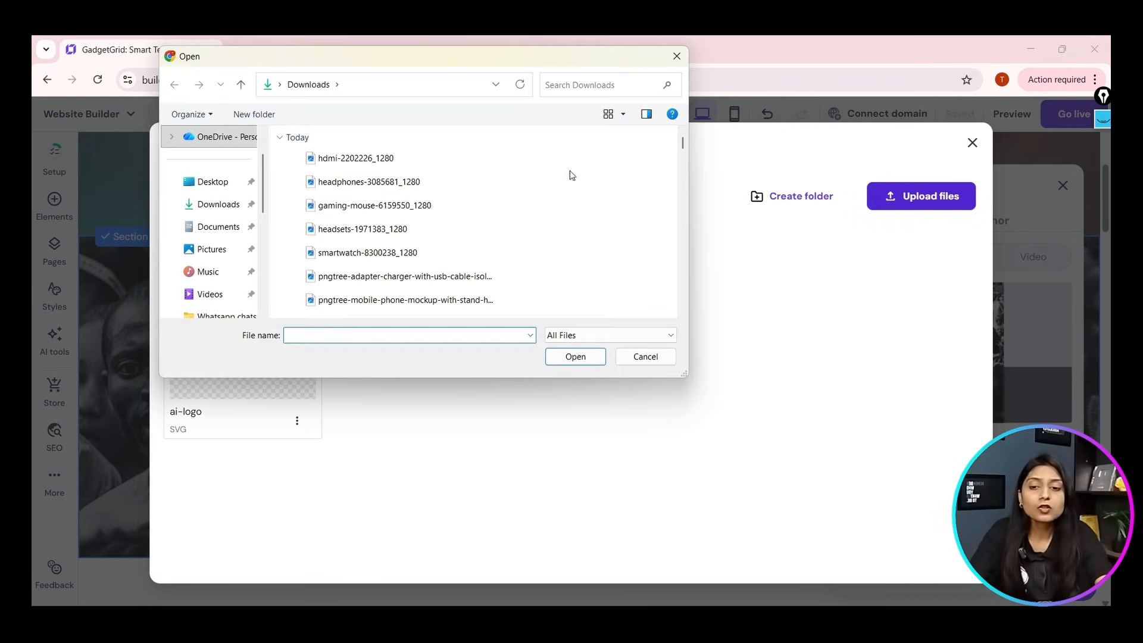
left_click(428, 210)
left_click(426, 274)
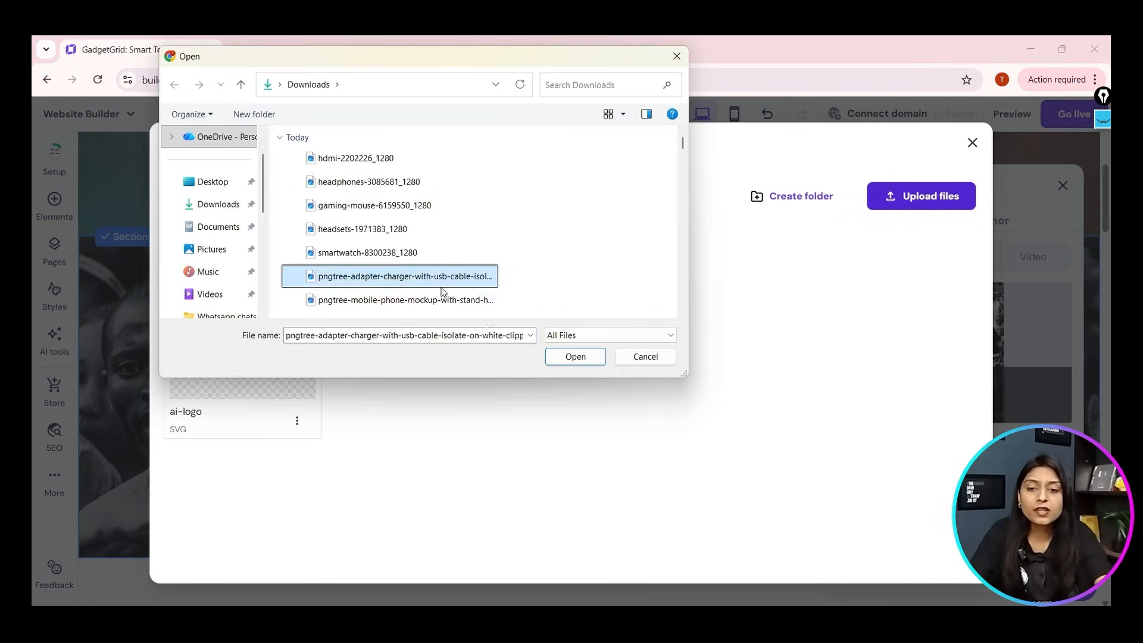
left_click(371, 300)
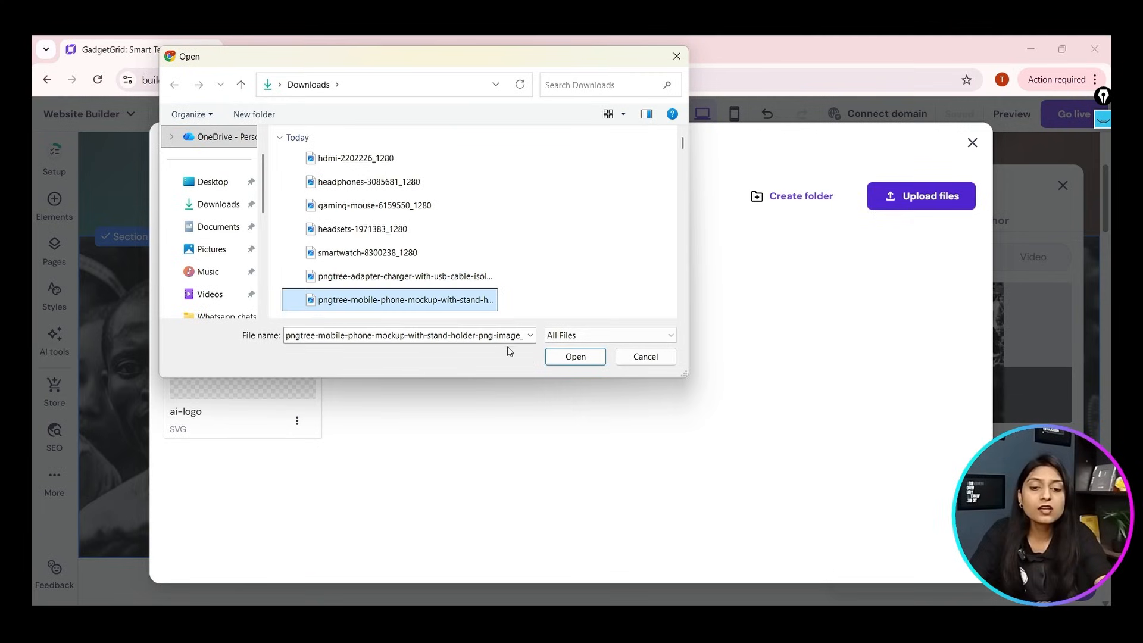
left_click(406, 252)
left_click(417, 234)
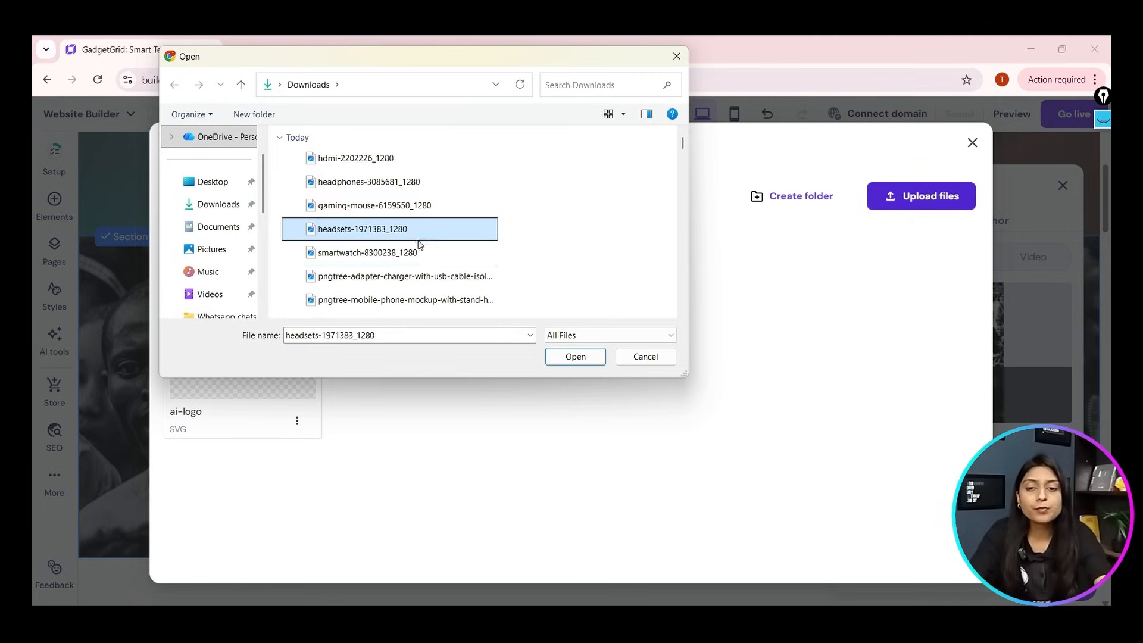
left_click(587, 356)
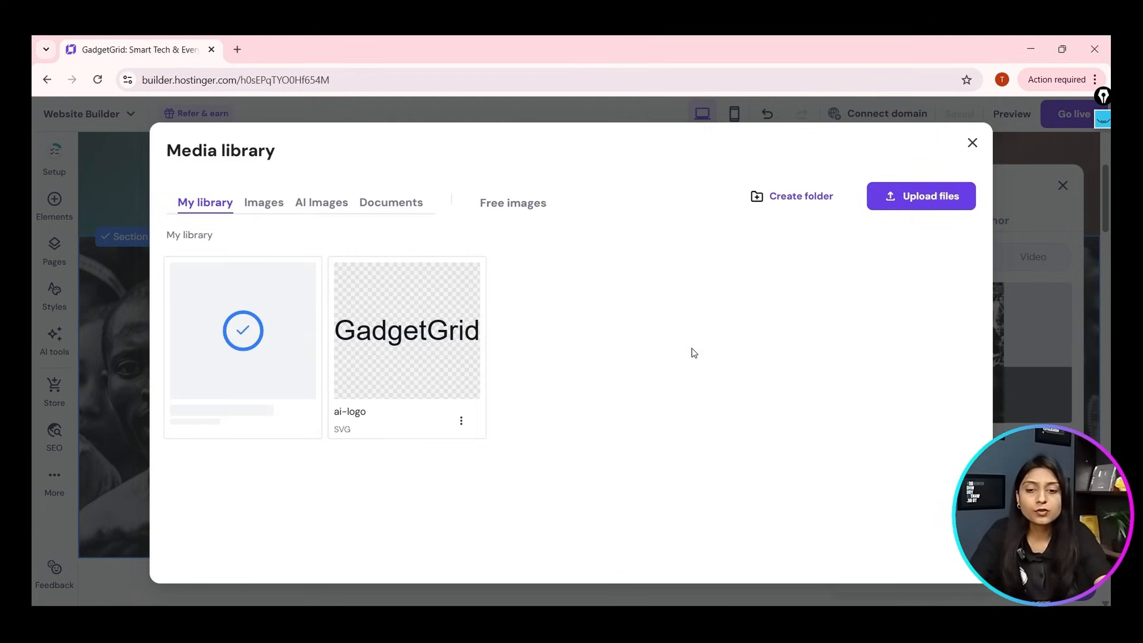
Use the uploaded headsets picture as the reviews section's background and close the section settings.
mouse_move(256, 331)
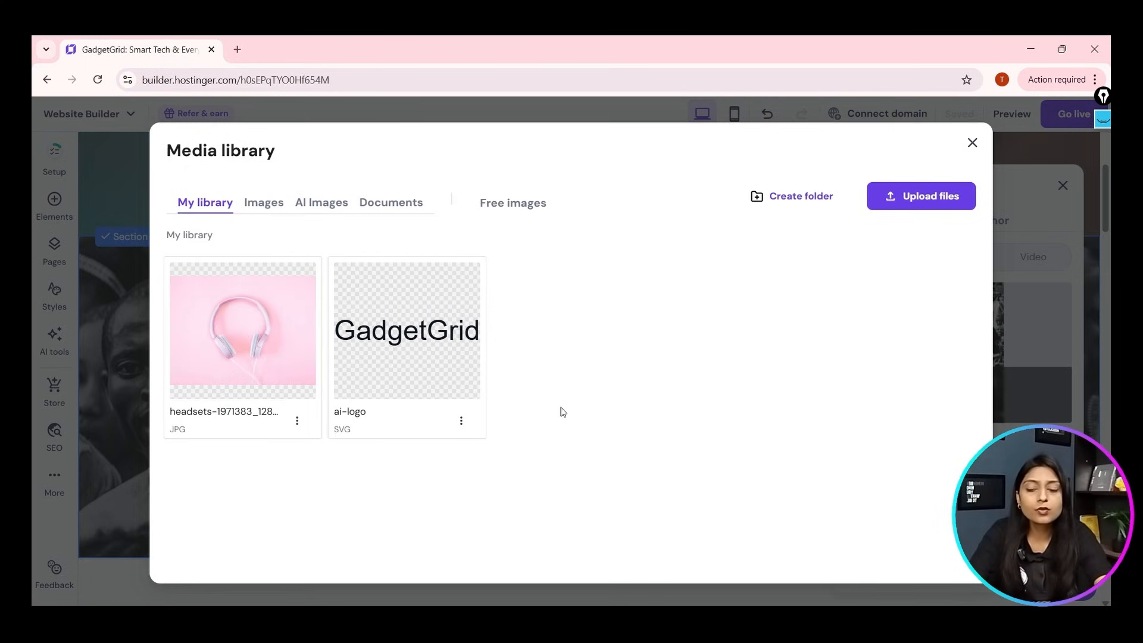
mouse_move(260, 357)
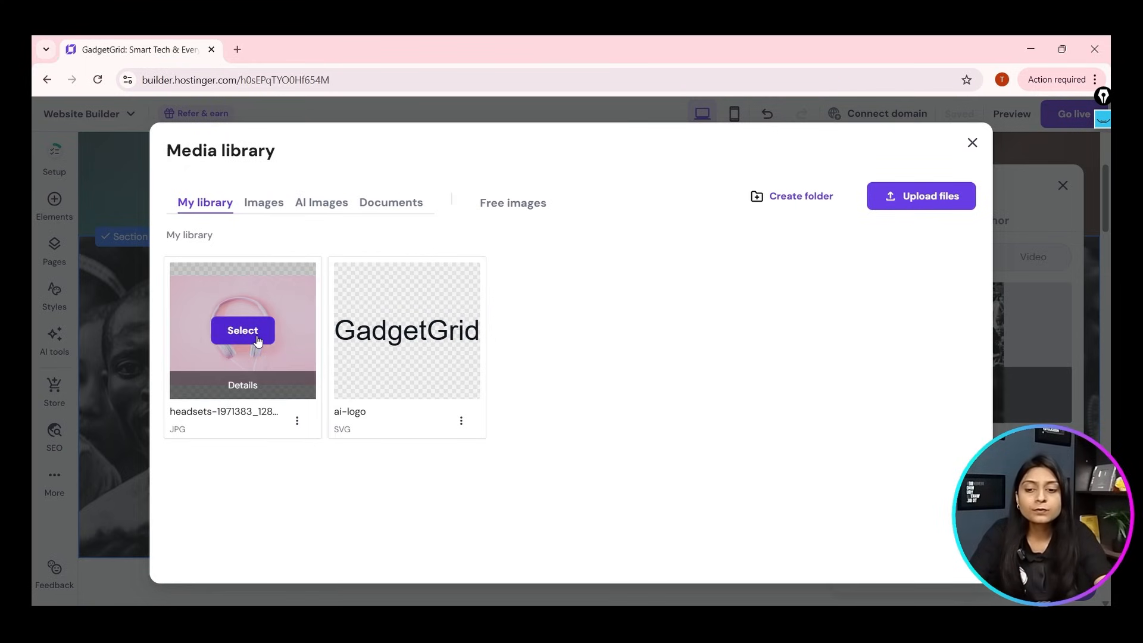
left_click(257, 340)
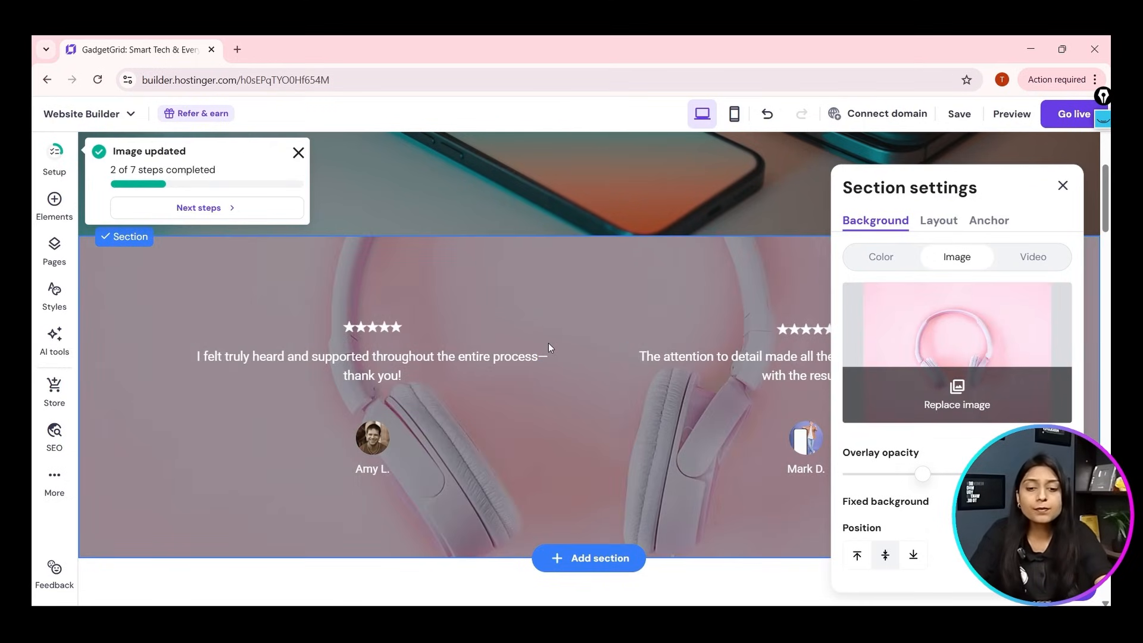
left_click(1062, 185)
left_click(842, 268)
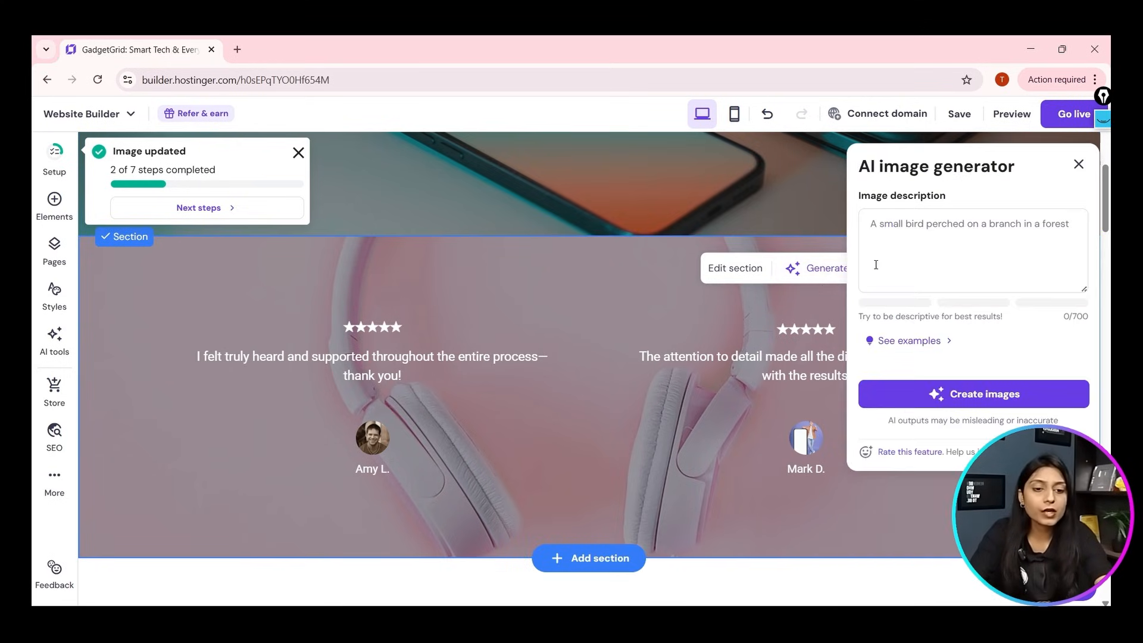
left_click(868, 227)
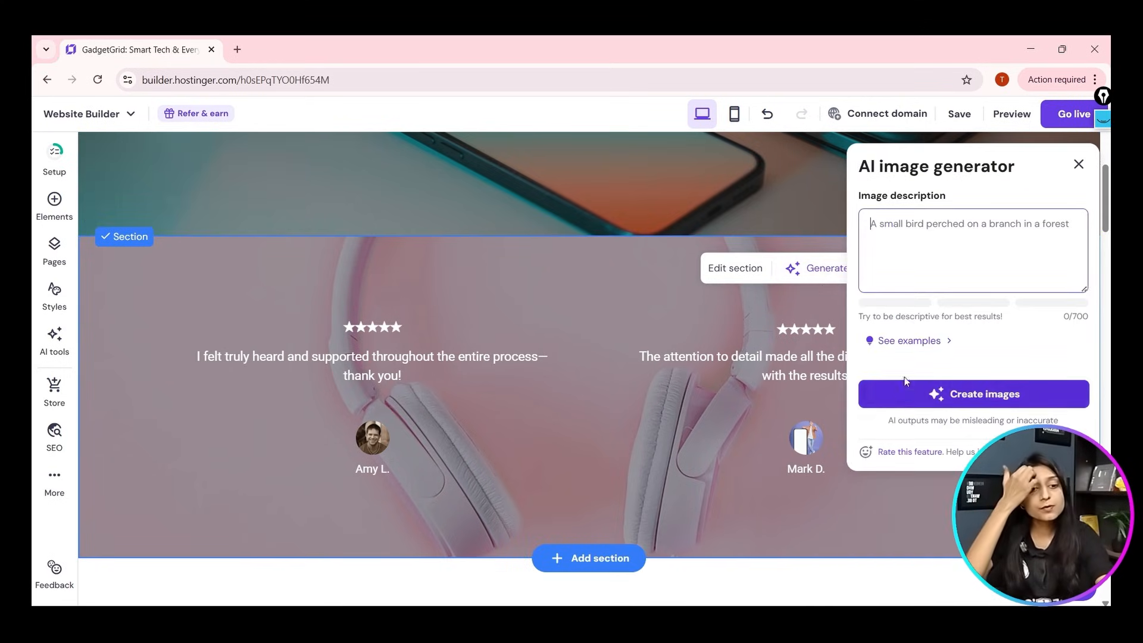
left_click(1083, 171)
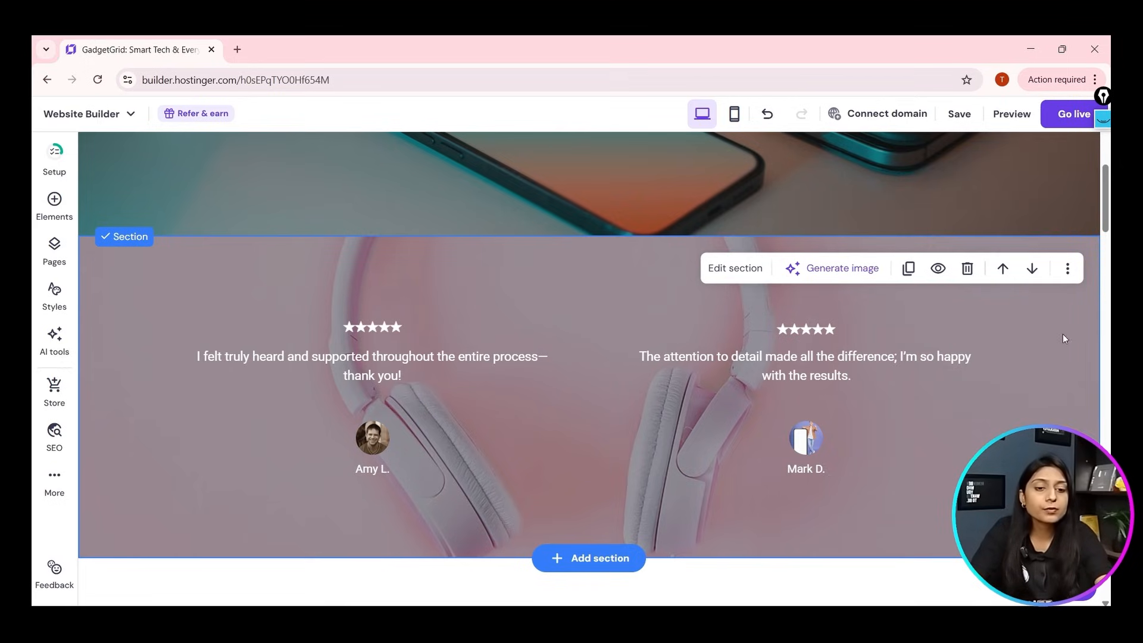
Move the reviews section down past Categories and the product list, placing it directly above the Stay Connected section.
left_click(1032, 270)
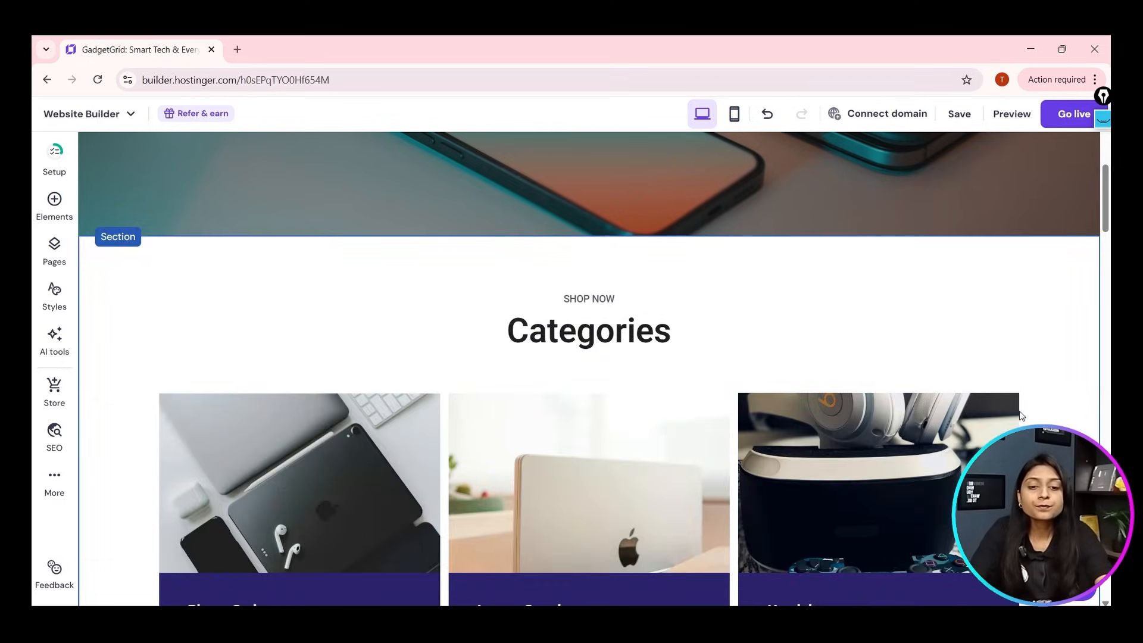
scroll(1029, 334, "down", 7)
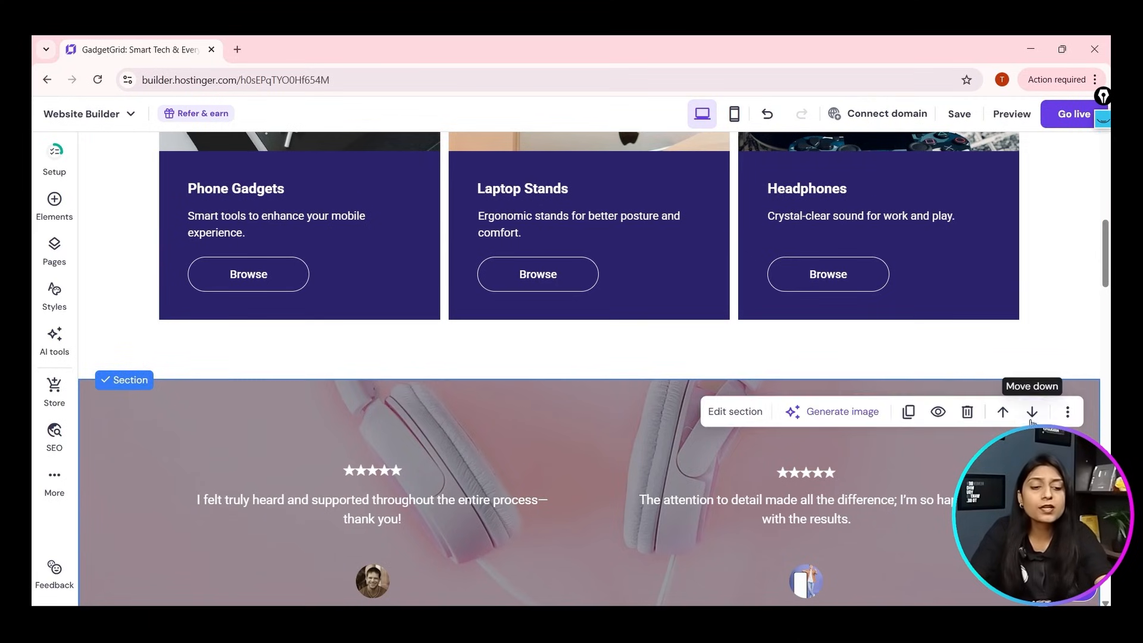
left_click(1031, 409)
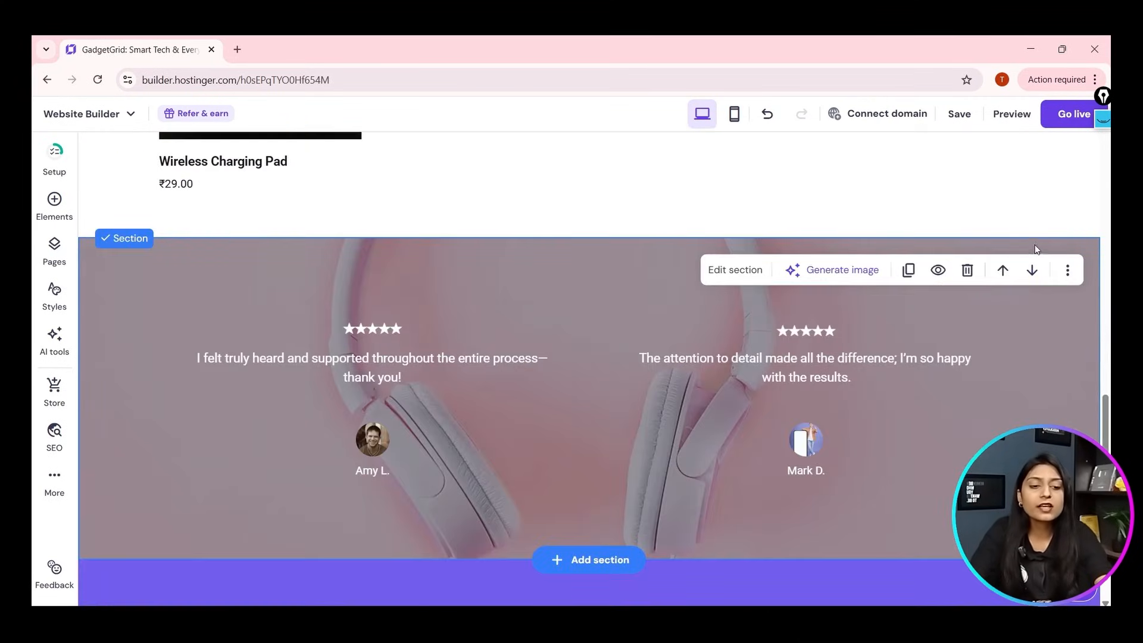
left_click(1033, 269)
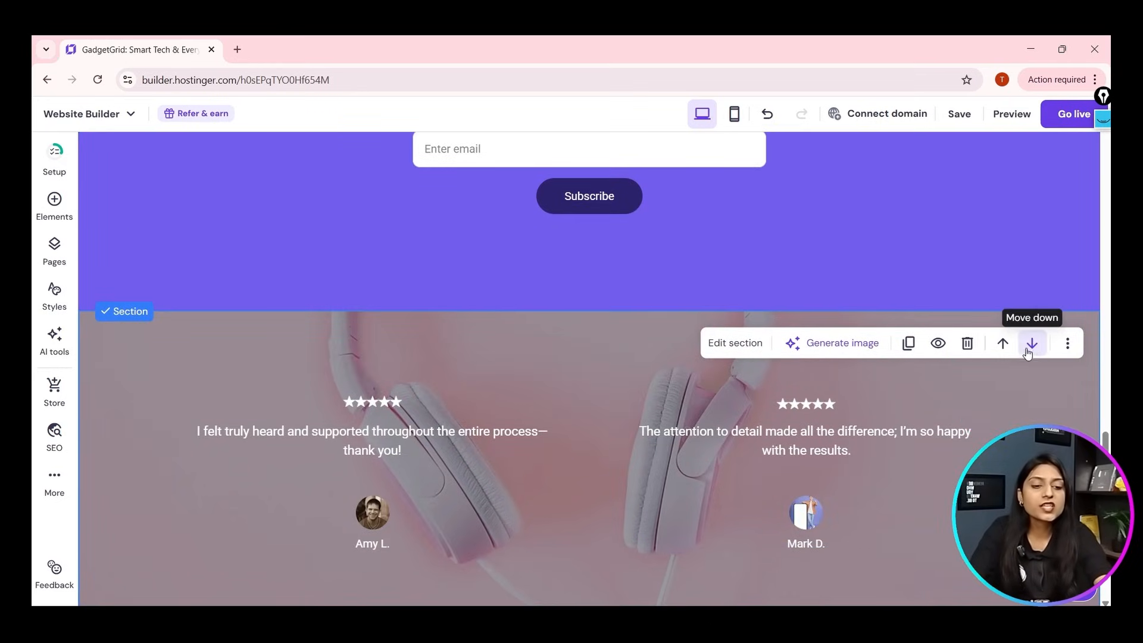
left_click(1033, 342)
Narrow the hero's GadgetGrid heading box to fit its text and move it to the horizontal centre of the hero.
scroll(901, 486, "down", 10)
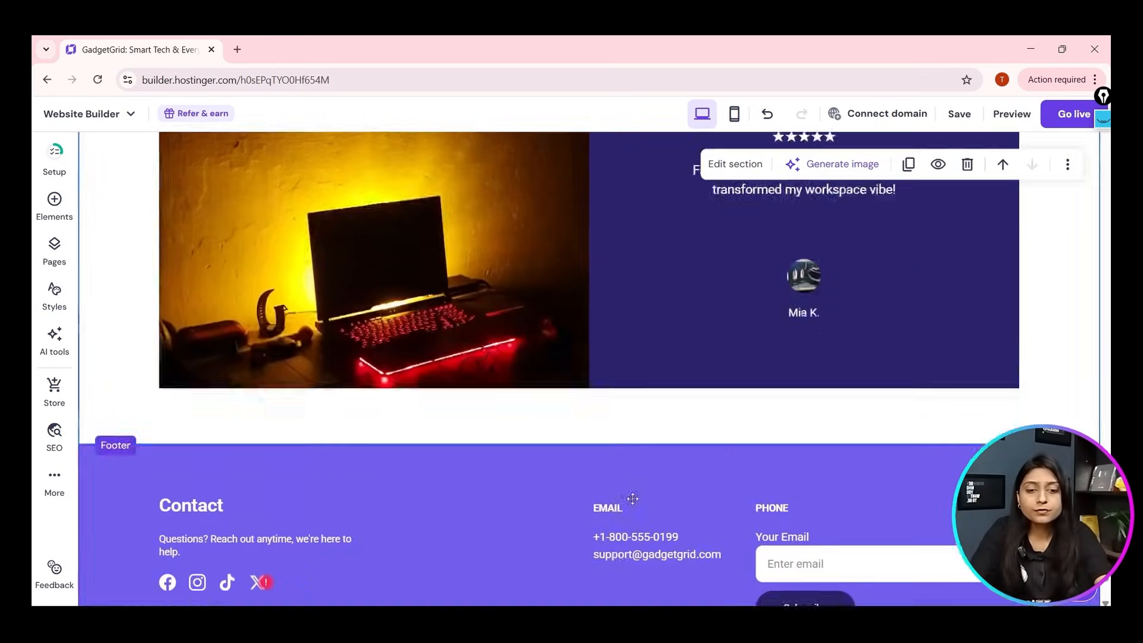
scroll(418, 490, "up", 2)
scroll(418, 490, "up", 10)
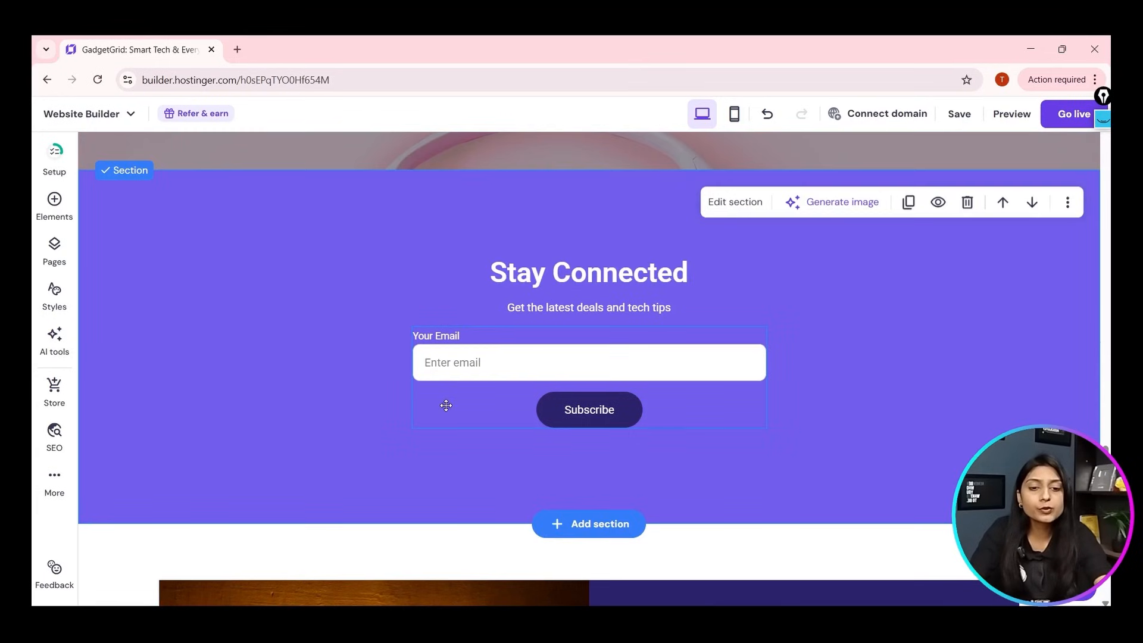
scroll(523, 430, "up", 8)
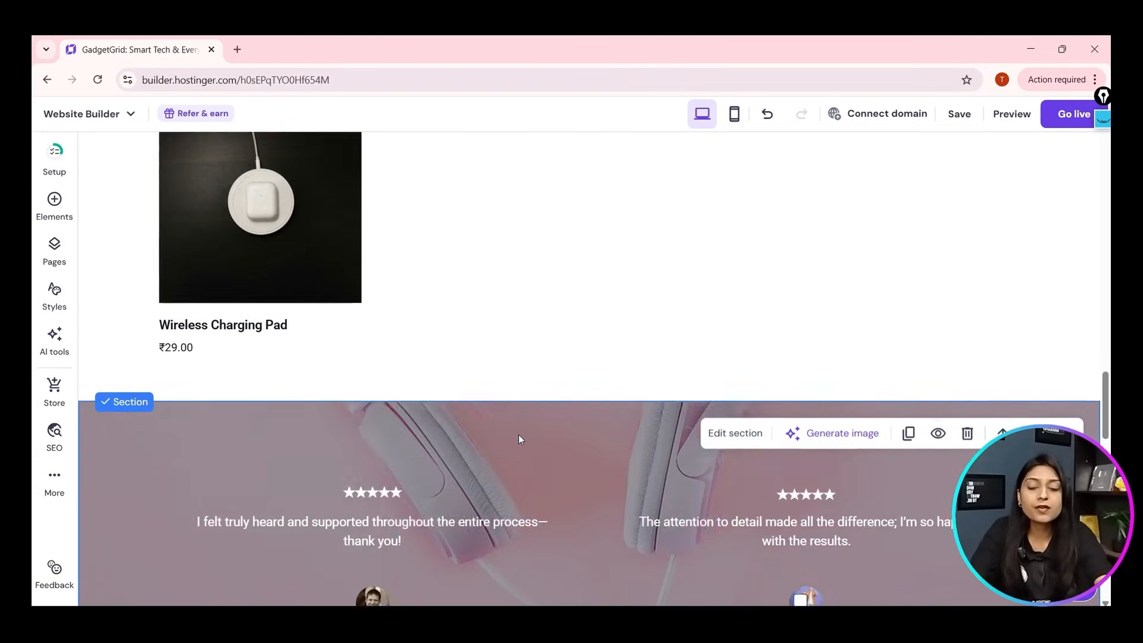
scroll(520, 441, "up", 10)
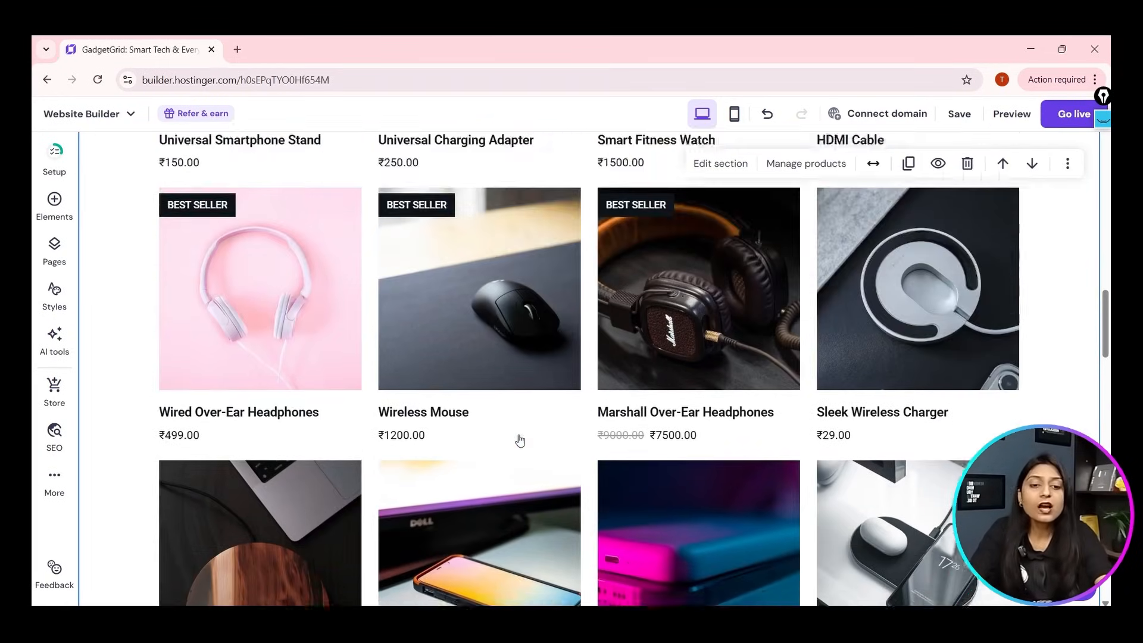
scroll(519, 440, "up", 10)
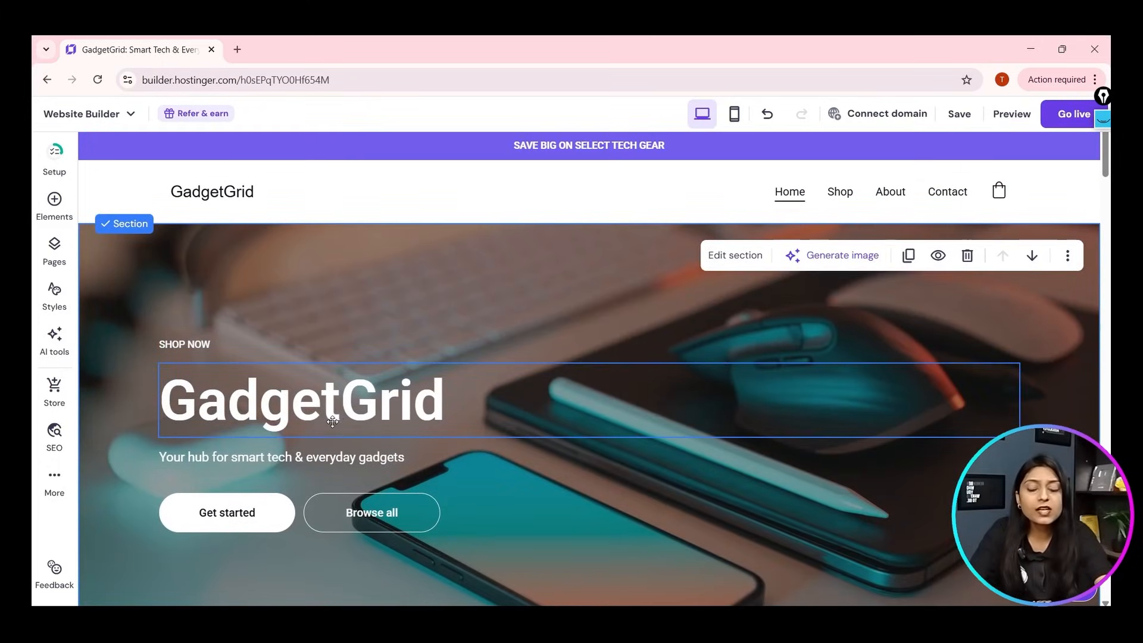
left_click(332, 421)
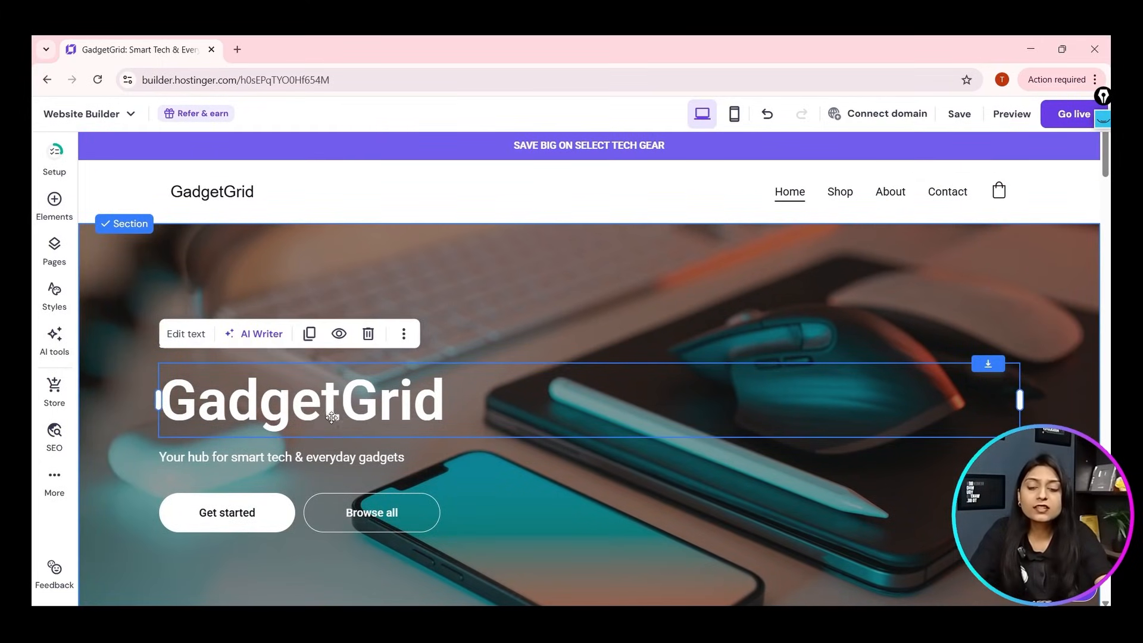
left_click_drag(332, 421, 444, 421)
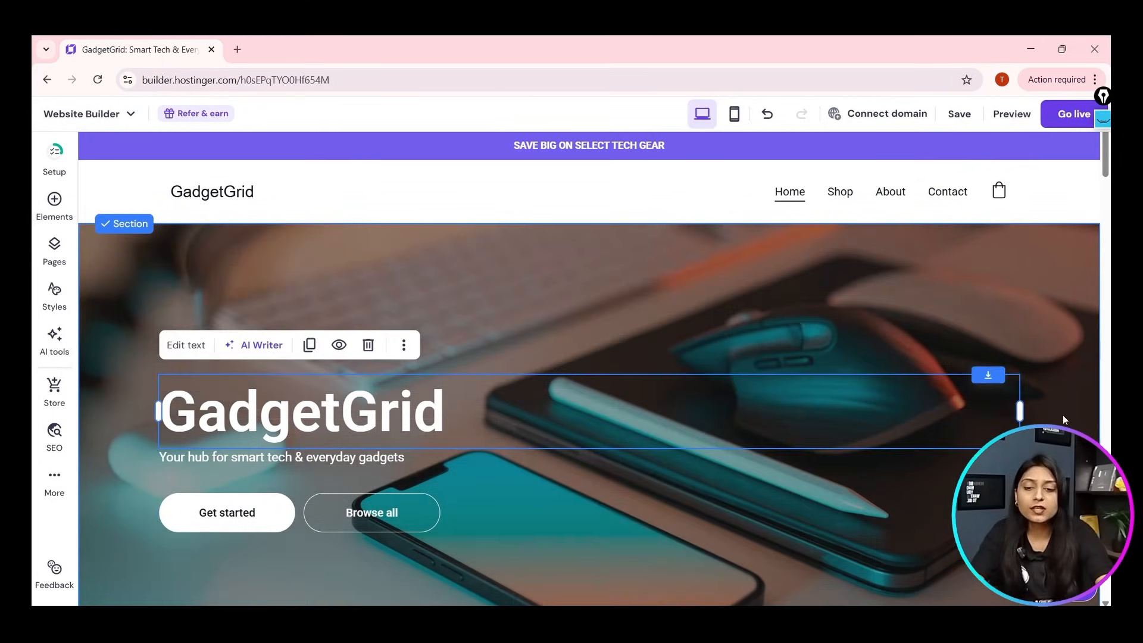
left_click_drag(1020, 411, 462, 397)
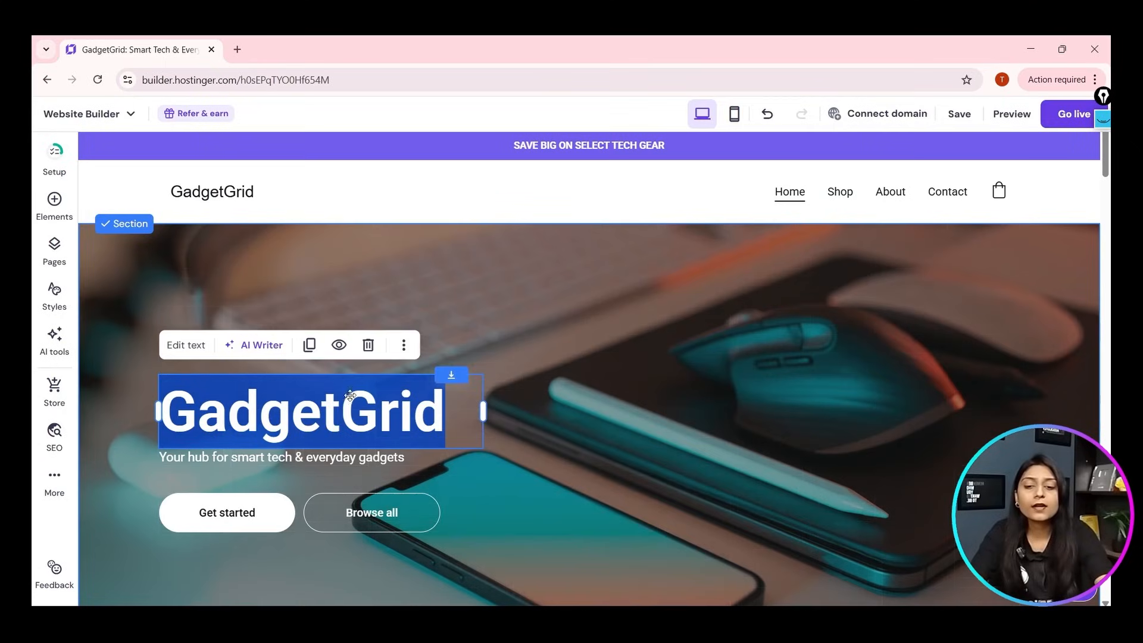
left_click_drag(357, 420, 617, 410)
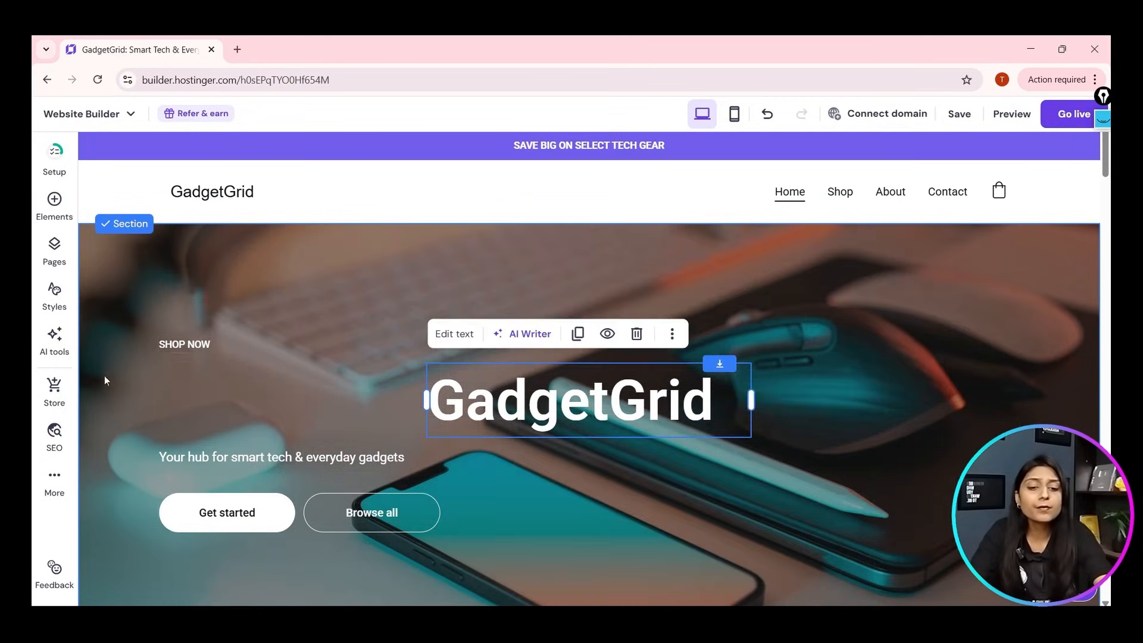
Centre the SHOP NOW label above the GadgetGrid heading and the "Your hub for smart tech & everyday gadgets" tagline below it.
left_click(217, 350)
left_click_drag(441, 346, 587, 360)
left_click(383, 471)
left_click_drag(383, 471, 696, 455)
left_click_drag(593, 455, 606, 459)
Move the hero's Browse all and Get started buttons side by side under the centred tagline.
left_click(387, 513)
left_click_drag(387, 513, 690, 512)
left_click_drag(220, 513, 509, 519)
left_click(916, 553)
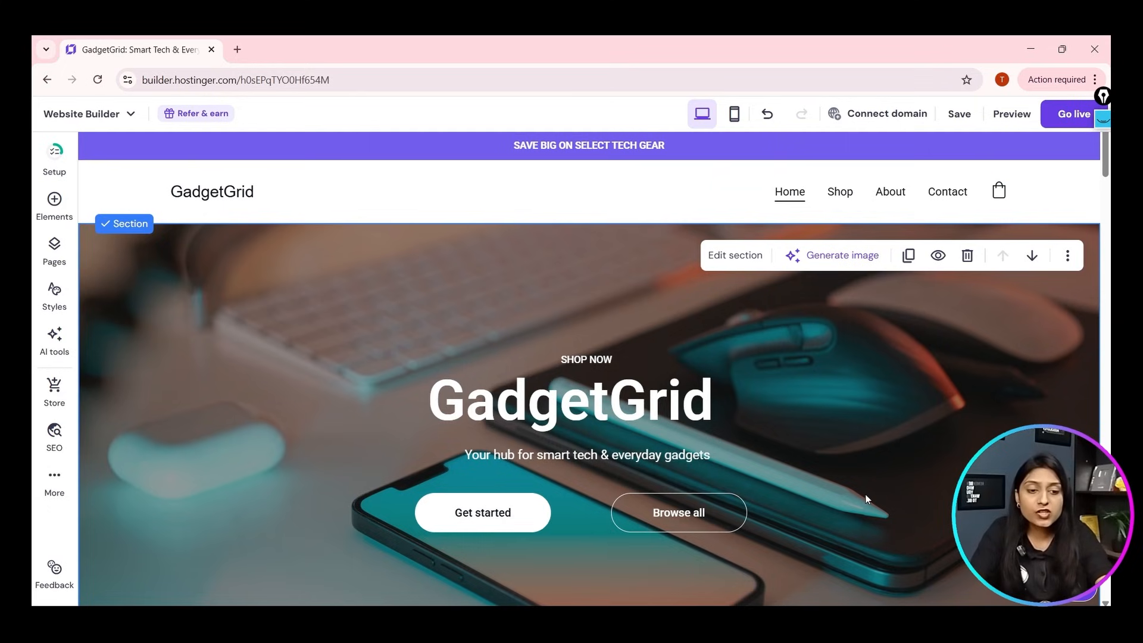
Open the Contact page and look over its contact form, the Find Us details and the map.
scroll(964, 381, "down", 2)
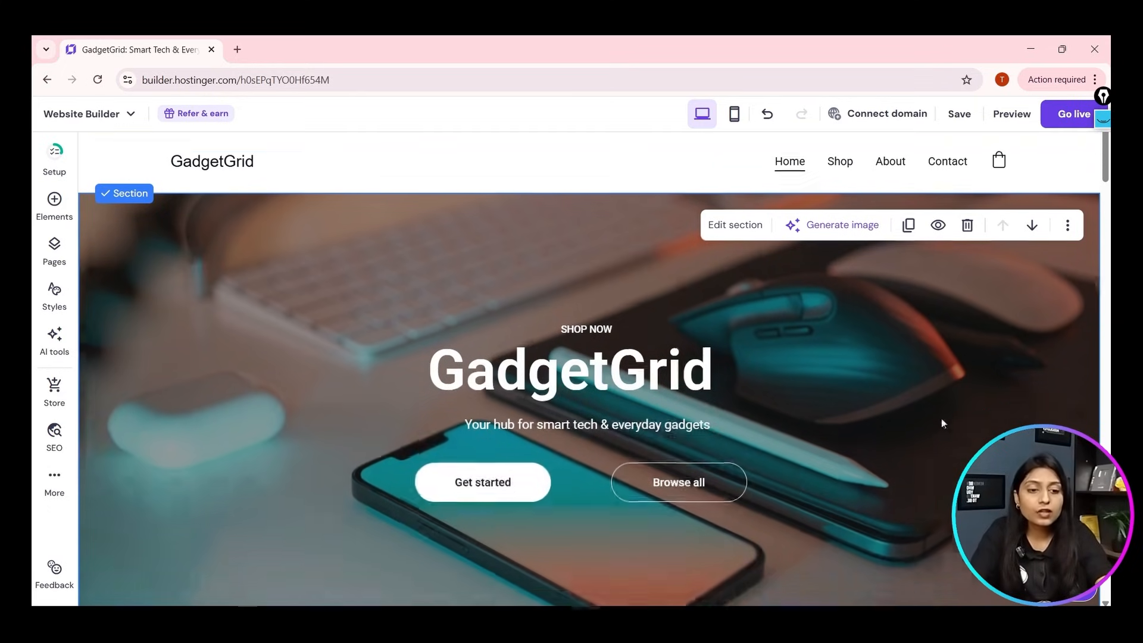
scroll(937, 426, "up", 1)
scroll(938, 426, "up", 1)
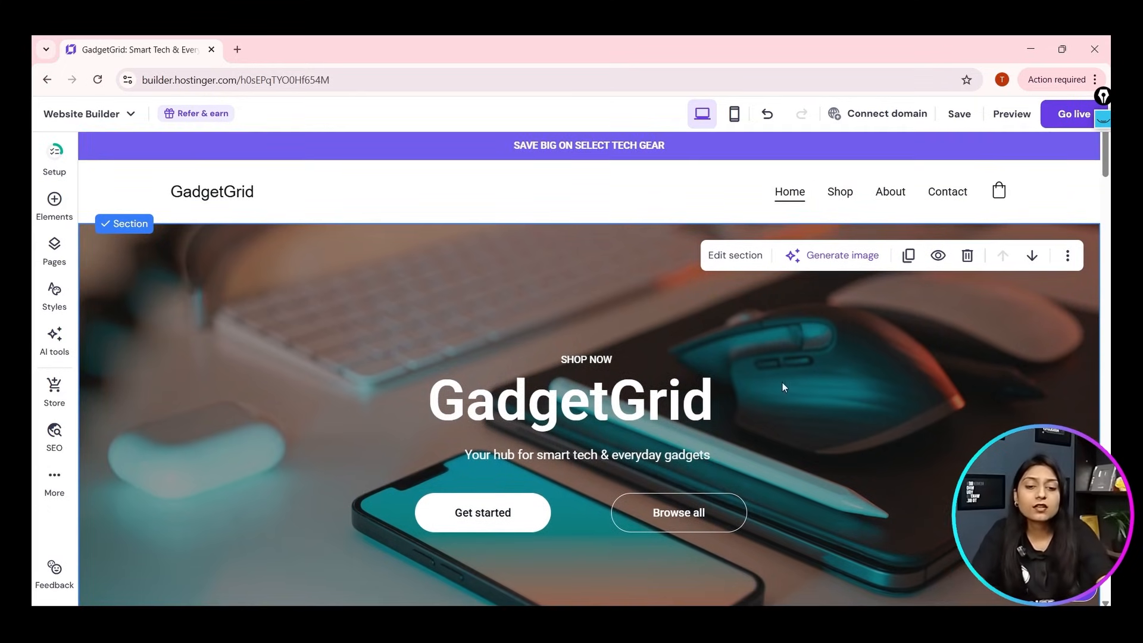
left_click(948, 191)
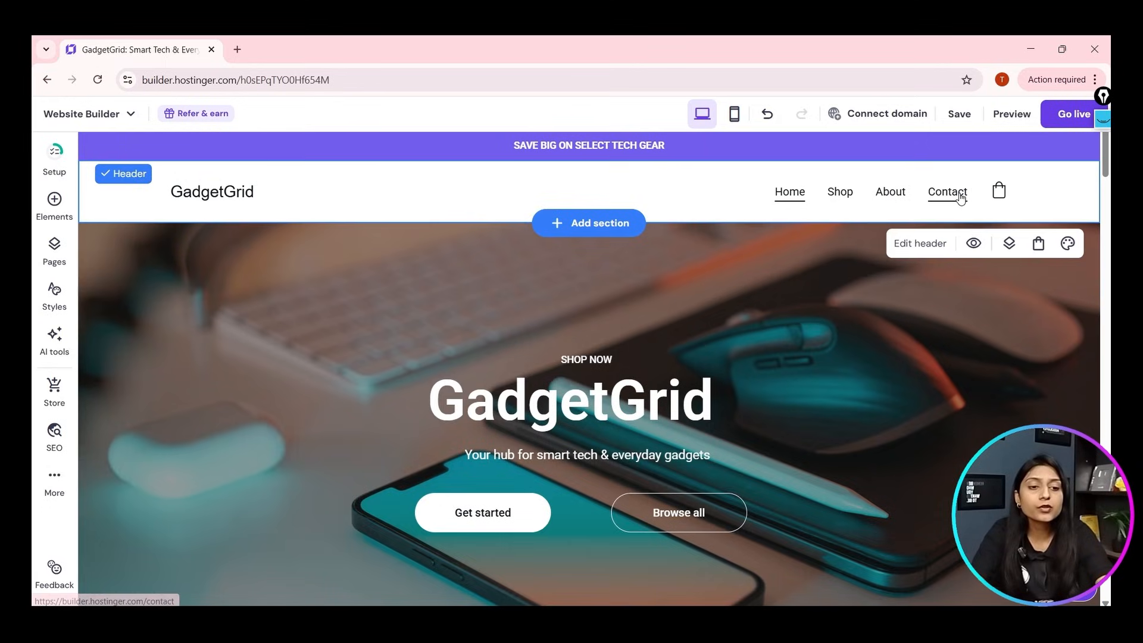
left_click_drag(682, 336, 752, 365)
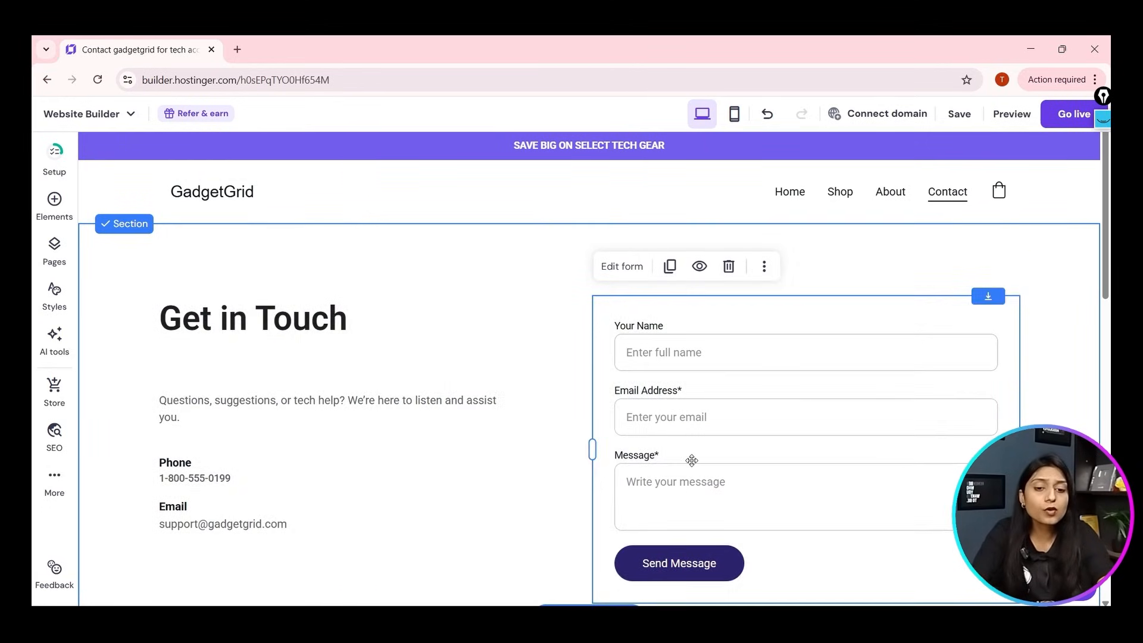
scroll(689, 459, "down", 3)
scroll(626, 442, "down", 4)
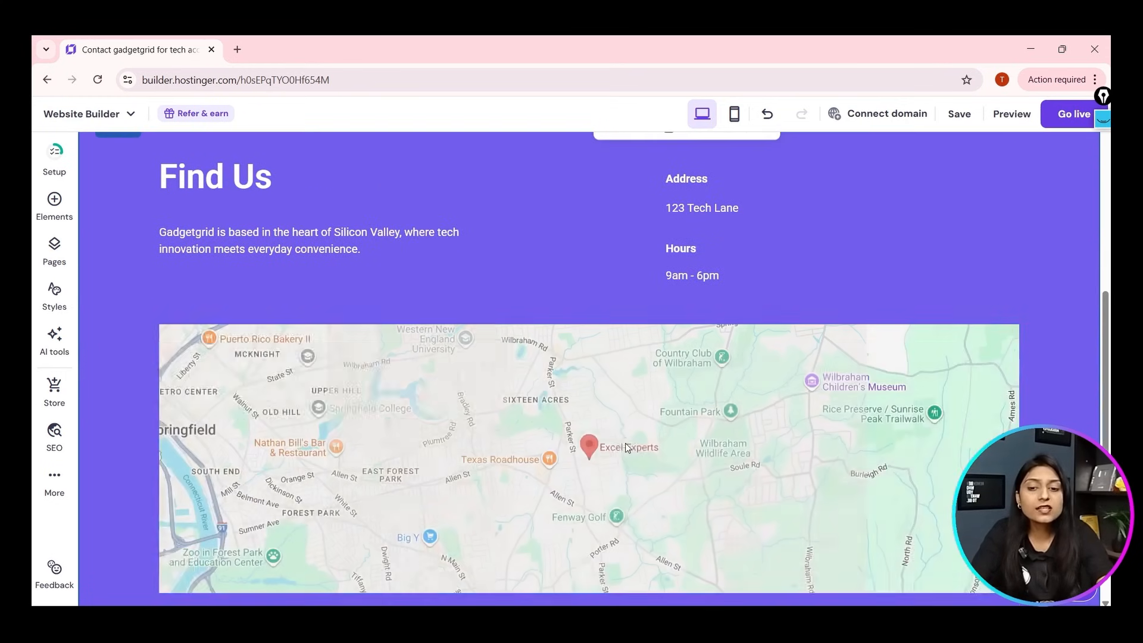
Review the Find Us map's address setting and its animation options, and close the map settings.
left_click(506, 444)
left_click(185, 294)
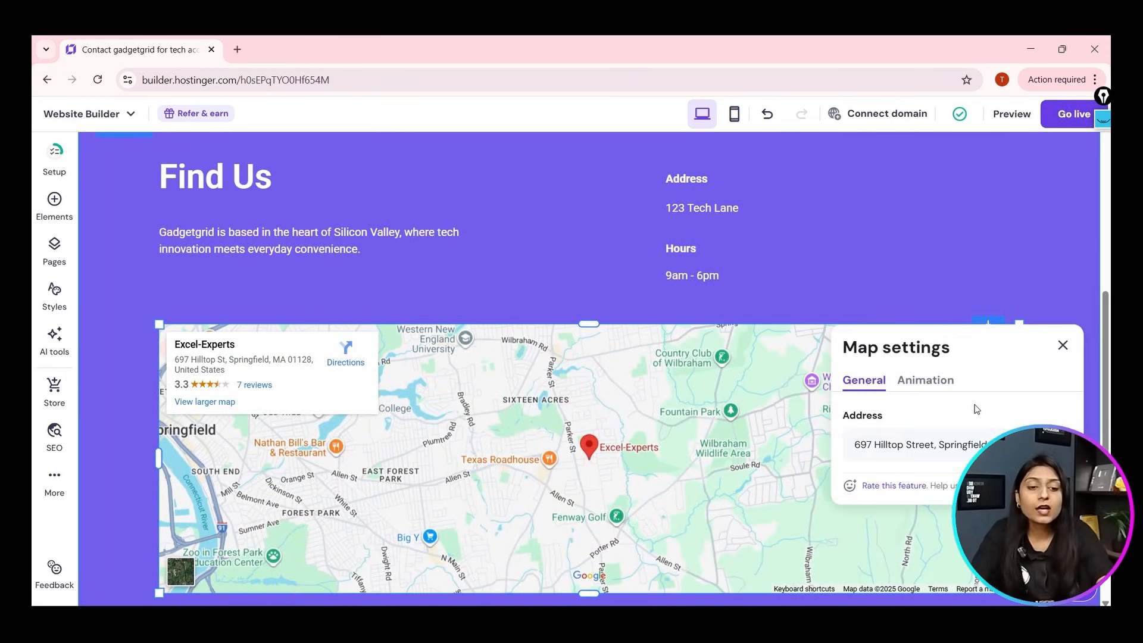
left_click_drag(869, 451, 986, 440)
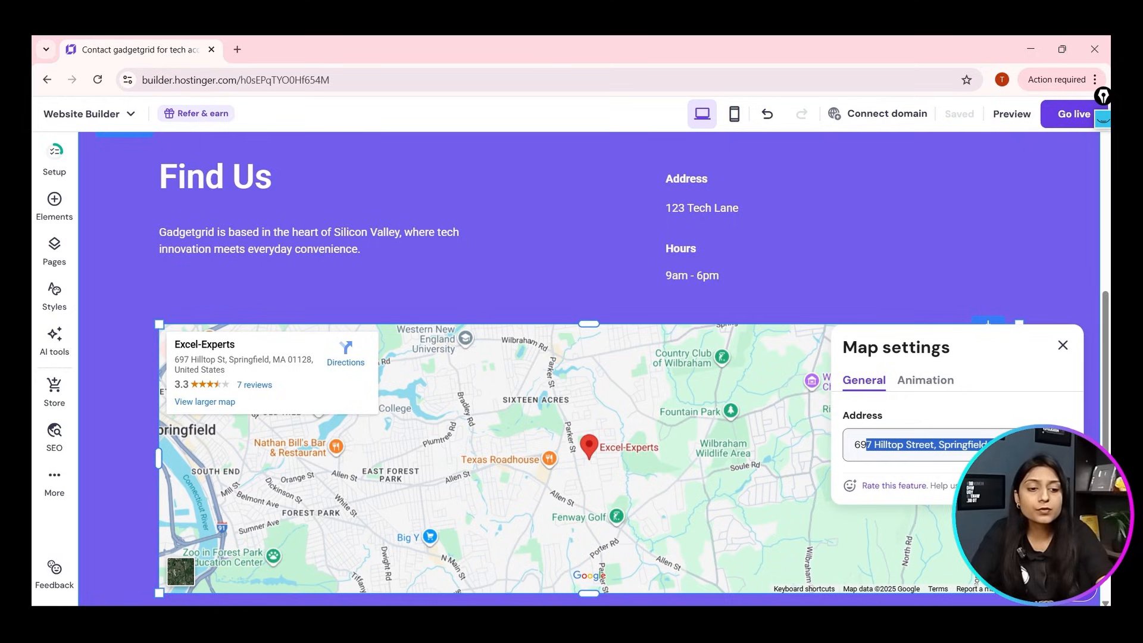
left_click(931, 381)
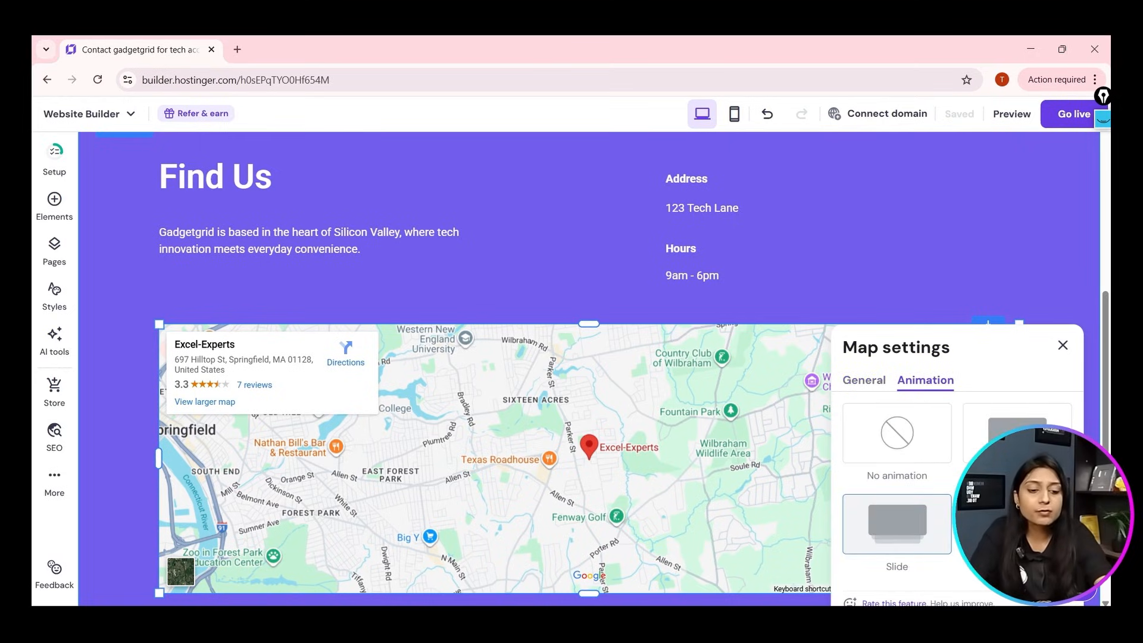
left_click(1063, 345)
Replace the address text in the Find Us section with "India" and make it white.
scroll(797, 317, "up", 3)
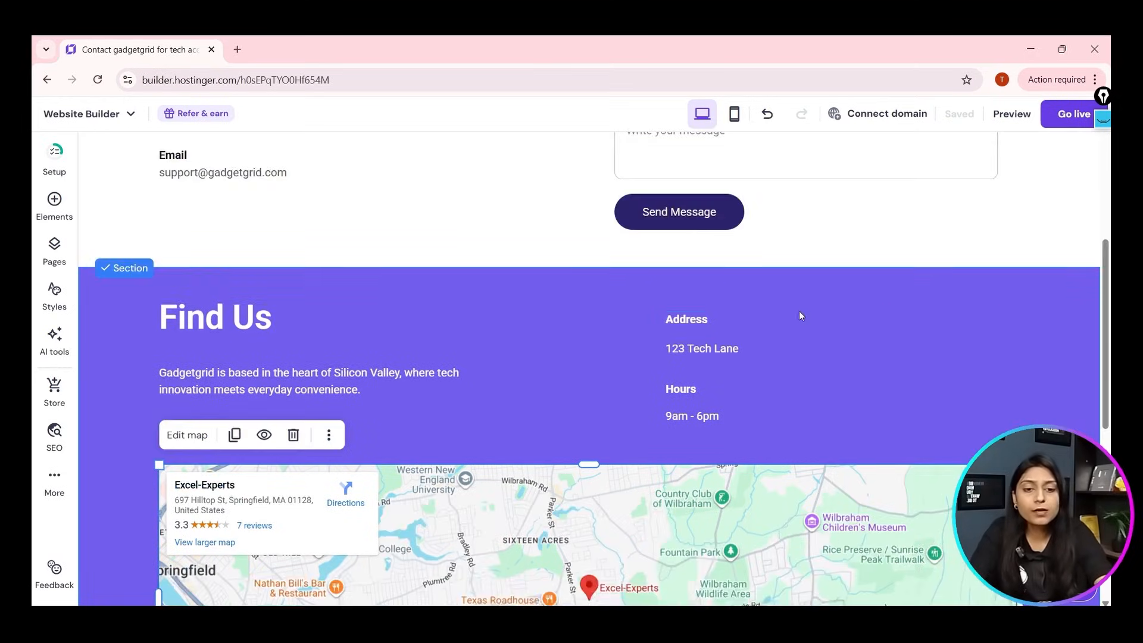
left_click(712, 417)
left_click(713, 420)
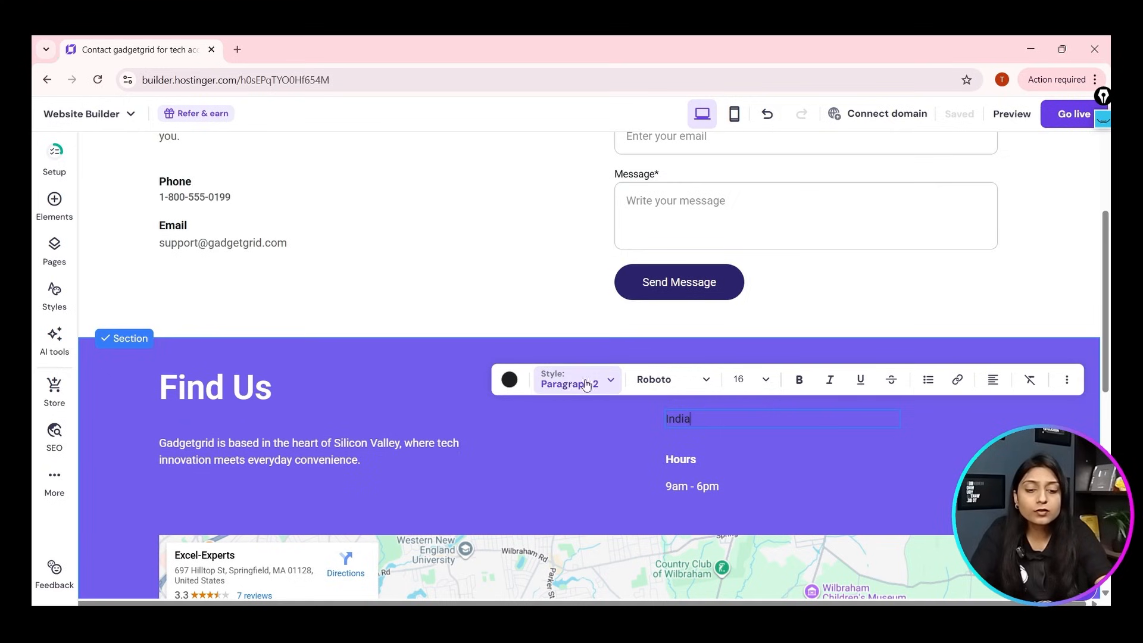
left_click(511, 380)
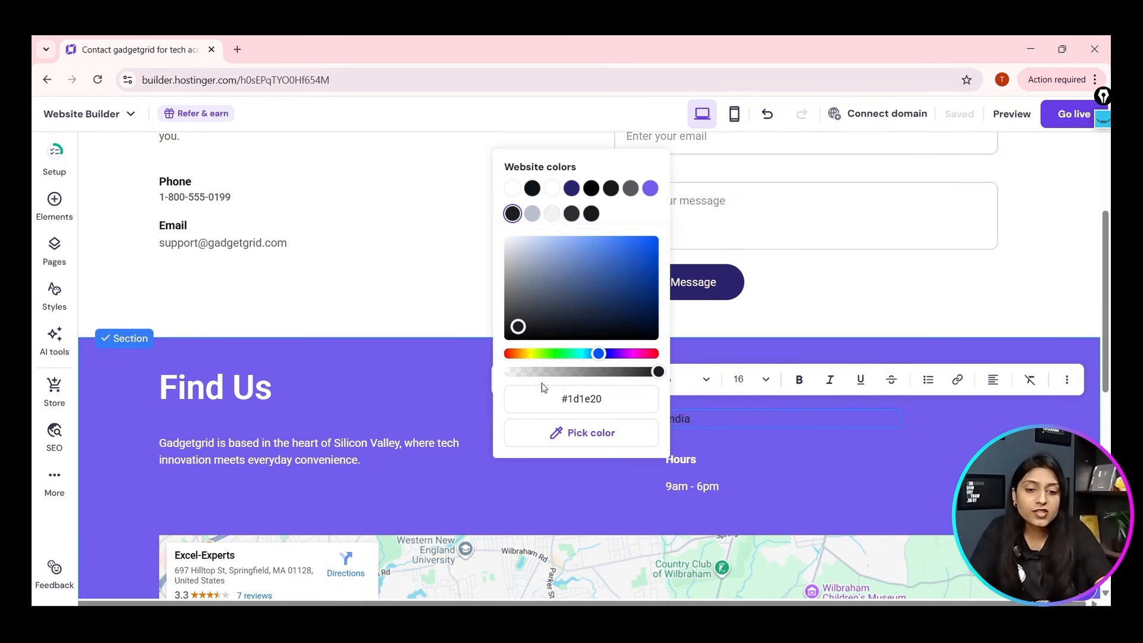
left_click(512, 189)
left_click(761, 457)
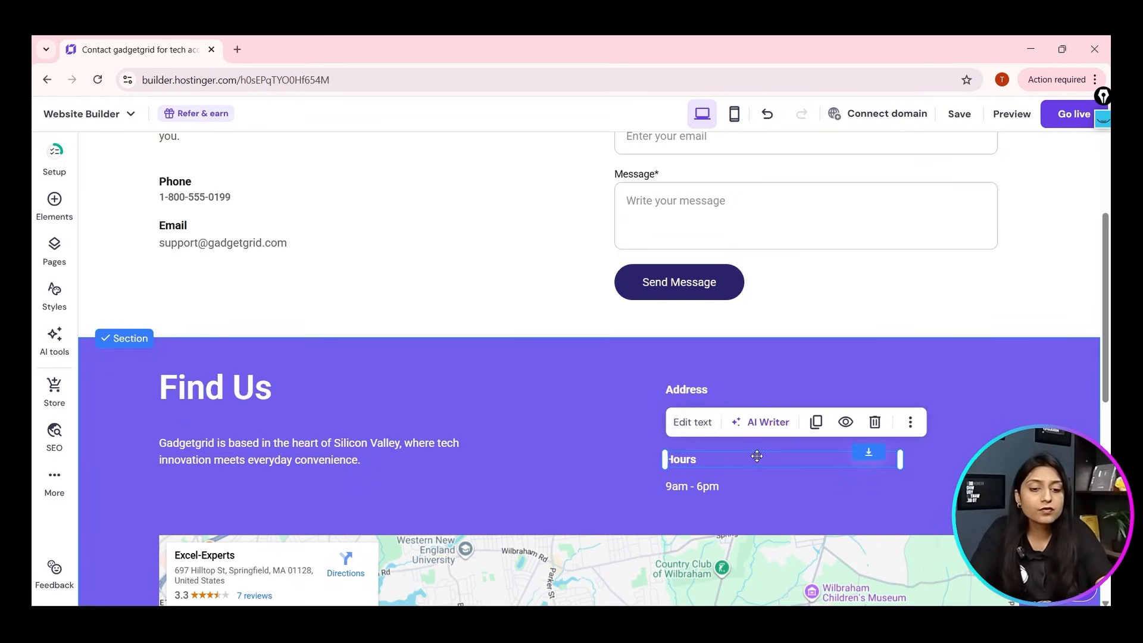
left_click(652, 427)
left_click(691, 419)
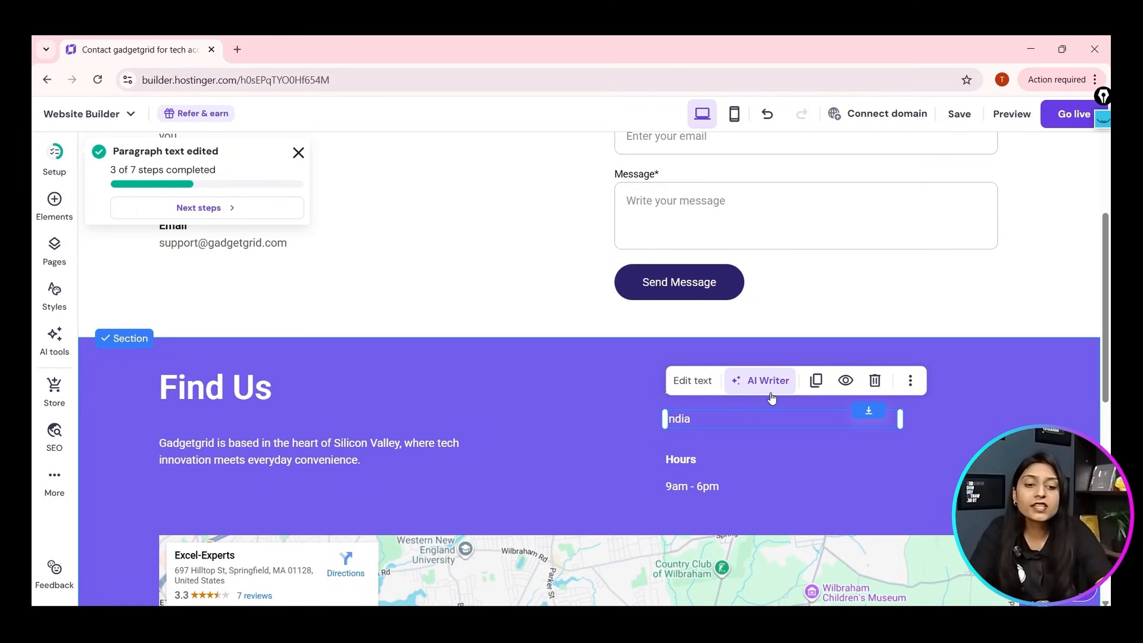
left_click(867, 506)
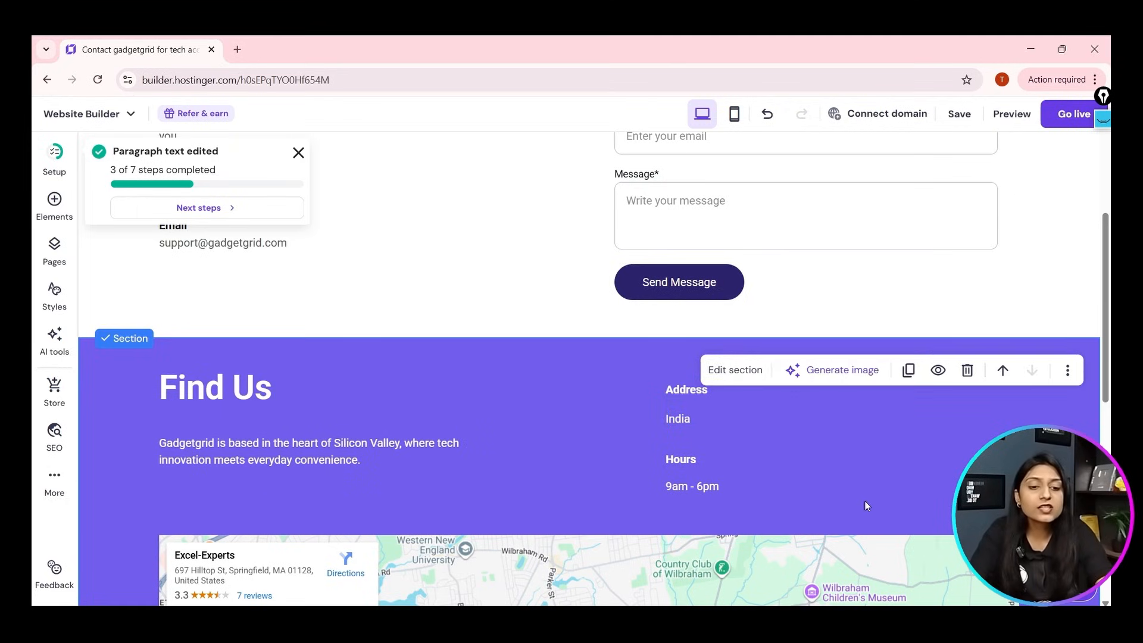
Look through the contact form's general settings, including the form name, notification email and submissions list.
scroll(631, 436, "up", 5)
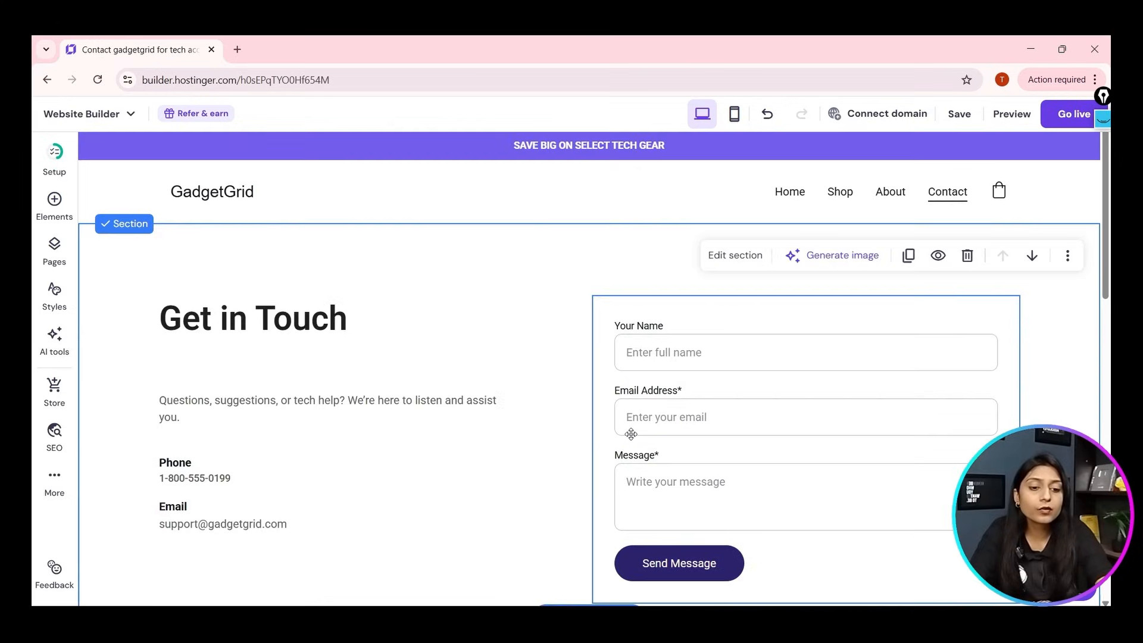
left_click(672, 396)
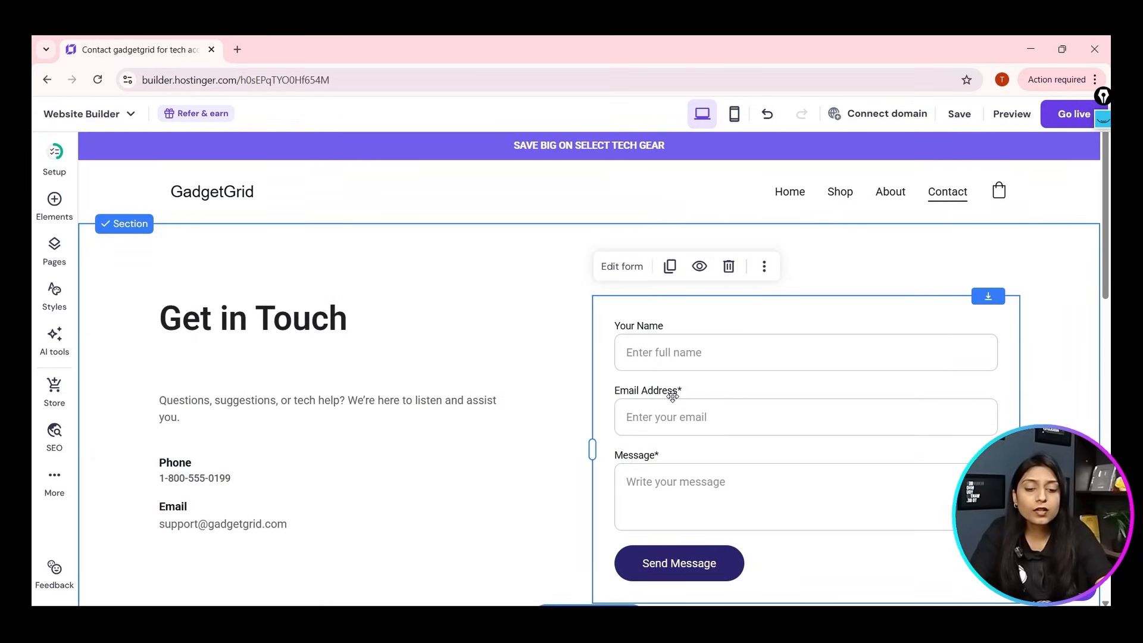
left_click(628, 270)
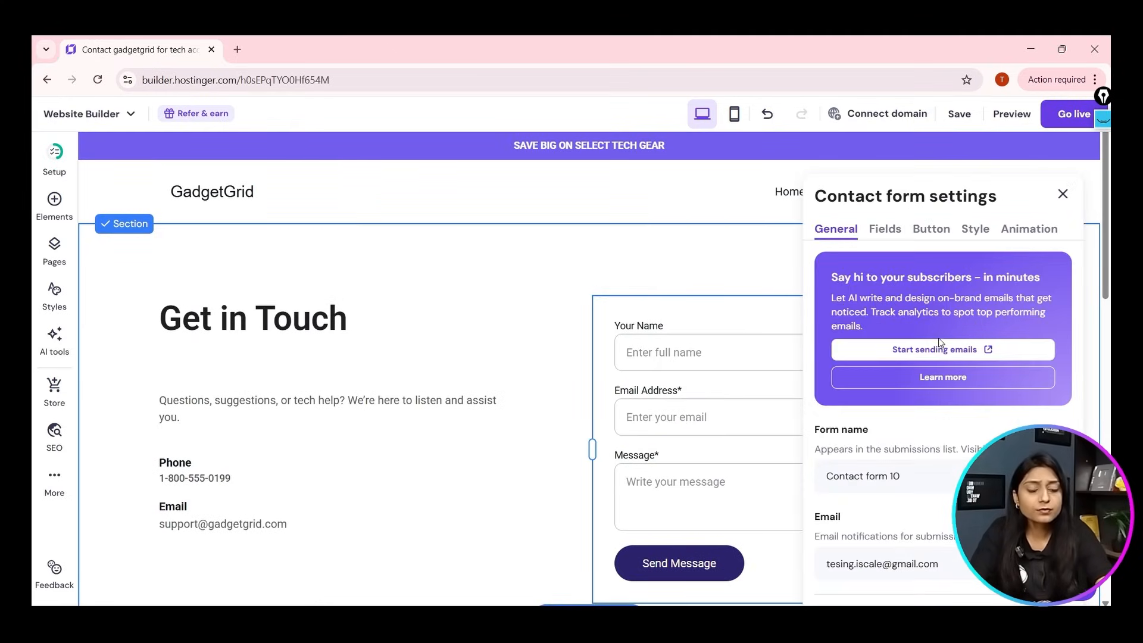
scroll(917, 387, "down", 1)
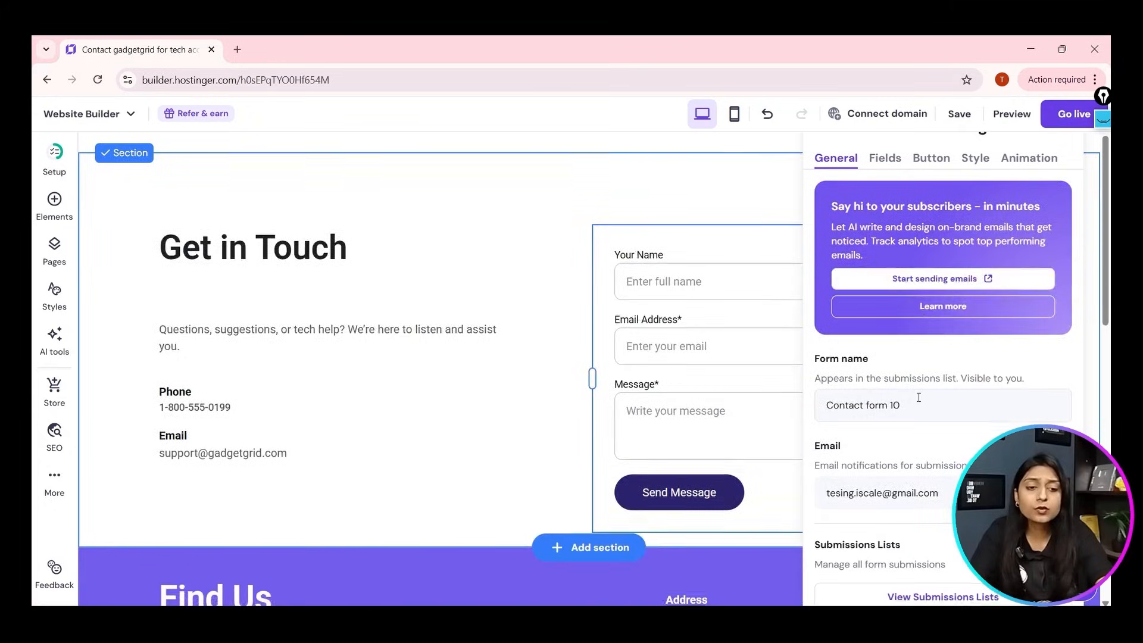
scroll(921, 410, "down", 3)
scroll(921, 410, "up", 2)
double_click(905, 424)
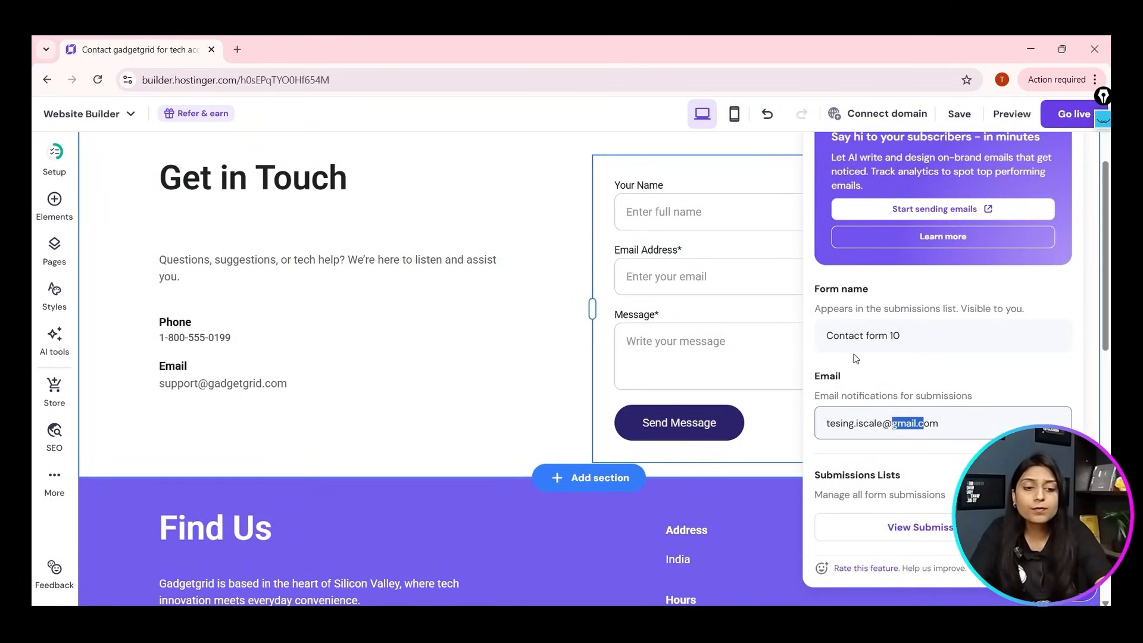
left_click(826, 333)
left_click(551, 333)
scroll(551, 333, "up", 2)
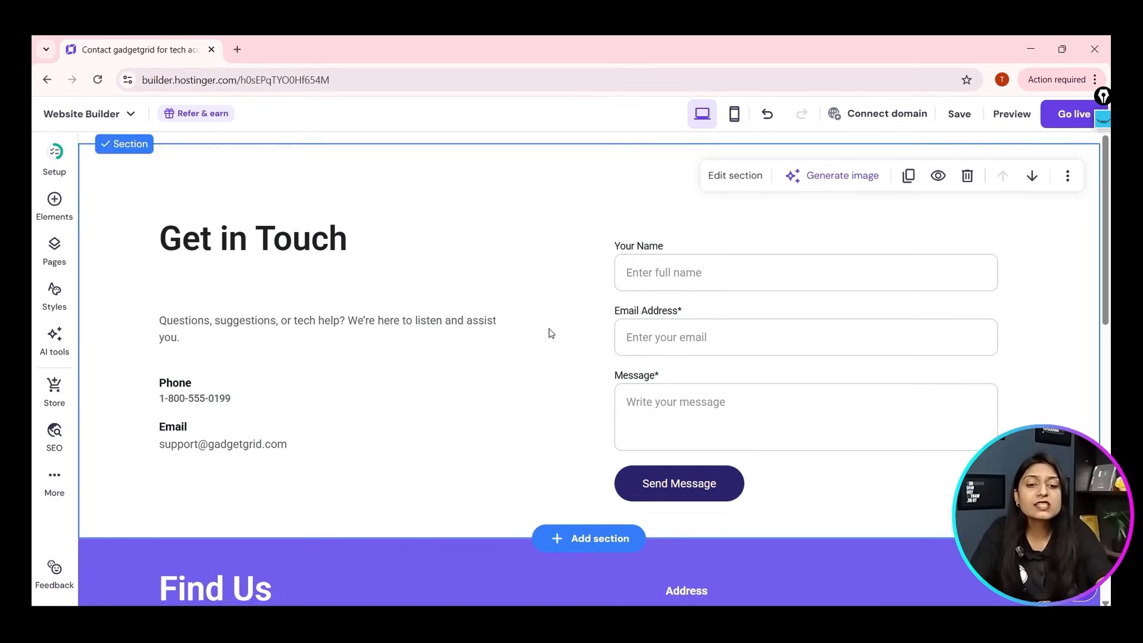
Try the Medium and Large sizes for the header's shopping bag icon, and return it to Small.
left_click(998, 190)
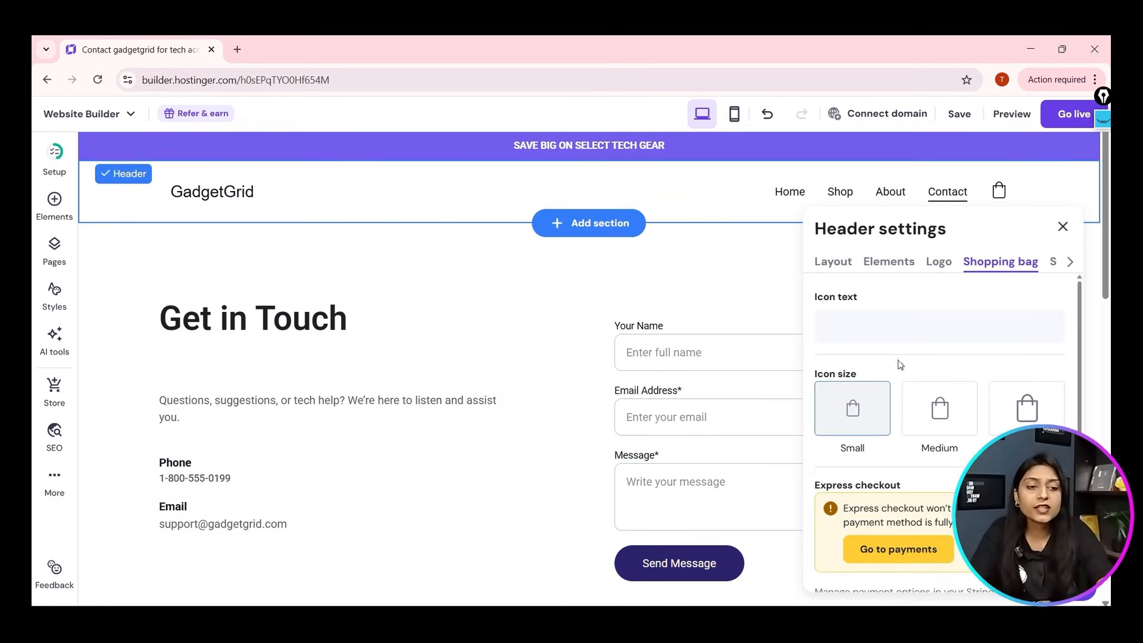
left_click(941, 403)
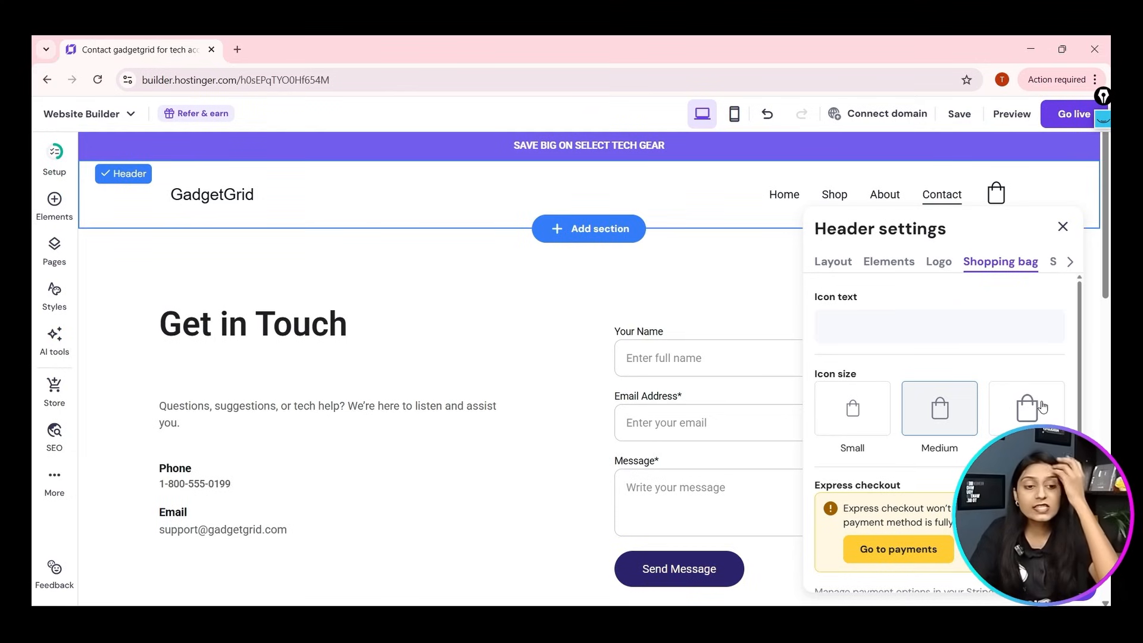
left_click(1024, 403)
left_click(874, 395)
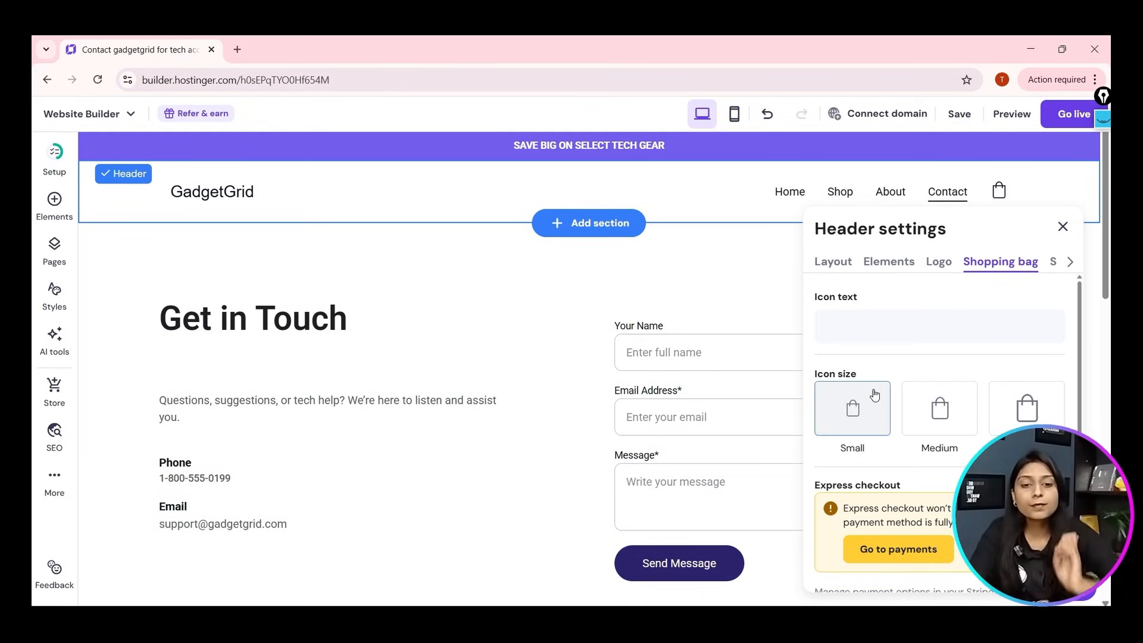
left_click(1063, 227)
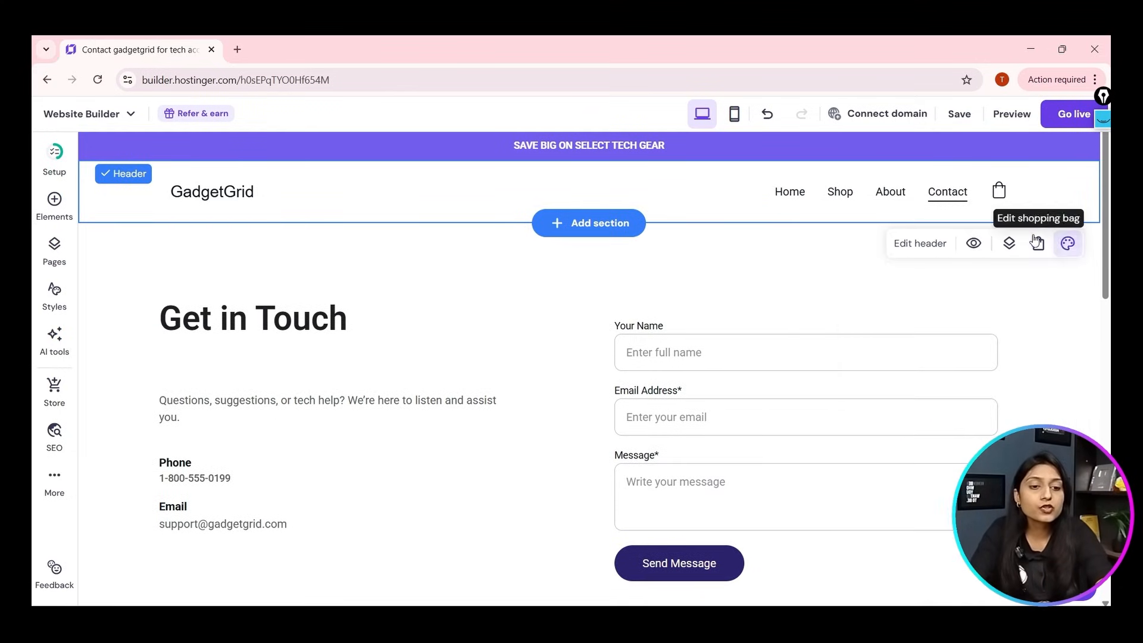
Open the About page and look over its content from the welcome section down to the footer.
left_click(891, 191)
scroll(723, 315, "down", 10)
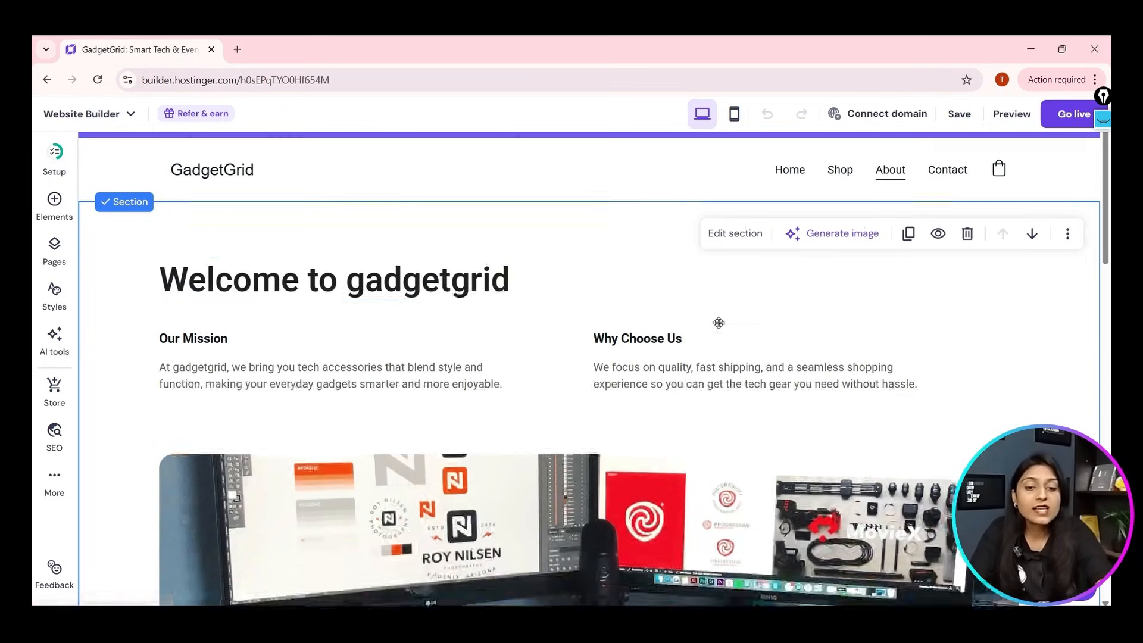
scroll(725, 307, "down", 5)
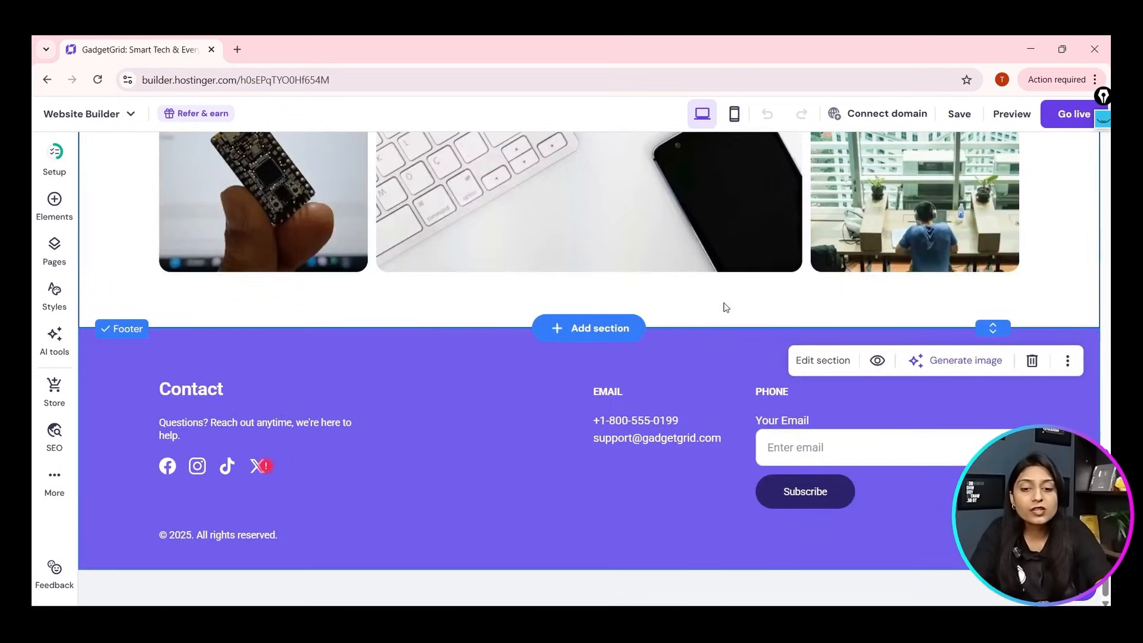
scroll(724, 302, "up", 10)
scroll(723, 302, "up", 3)
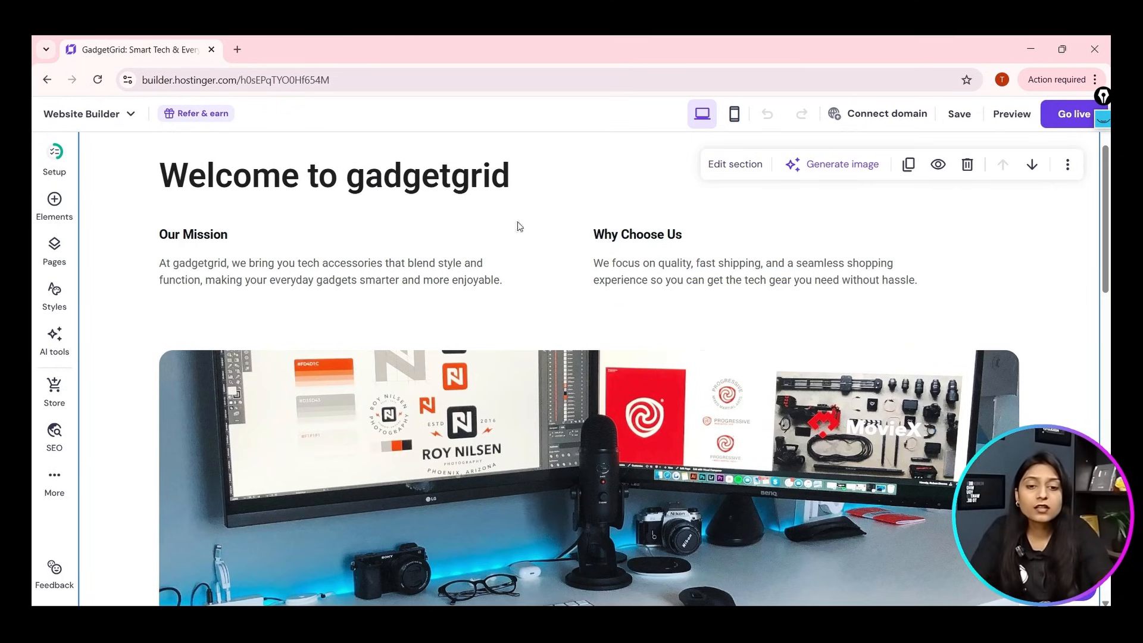
Preview the site on desktop and check the About page's welcome text and gallery.
left_click(1012, 113)
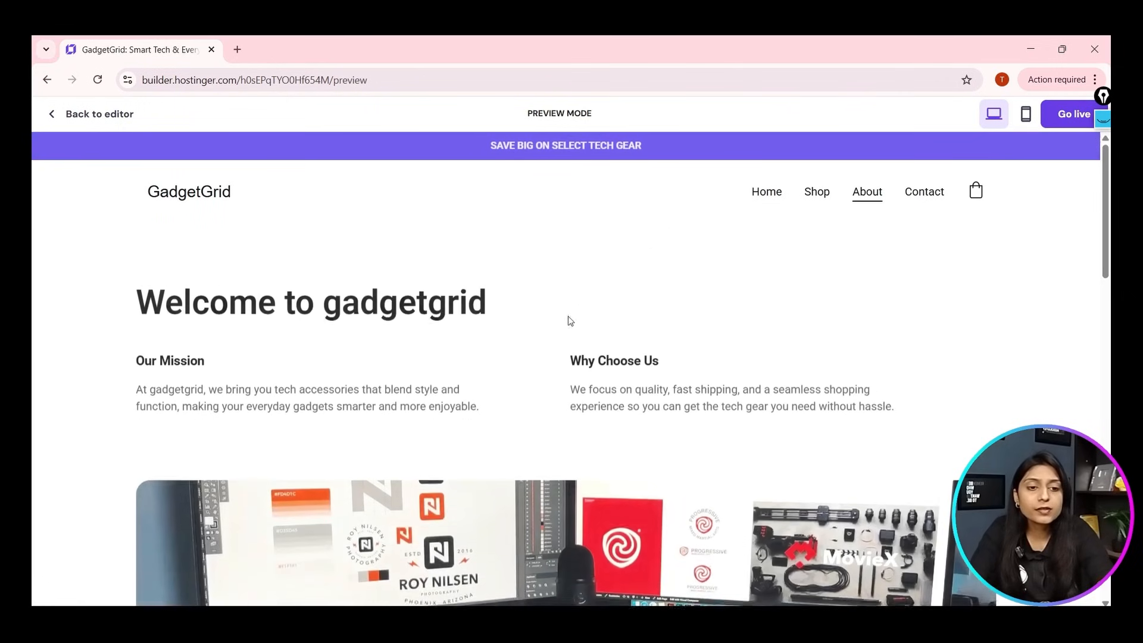
scroll(532, 310, "down", 10)
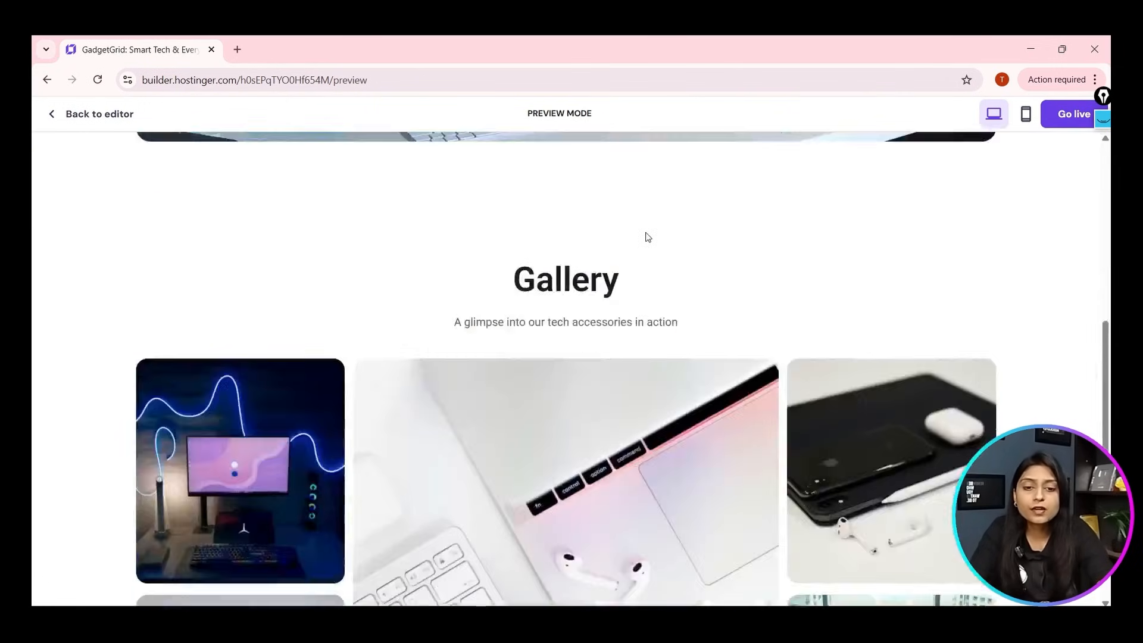
scroll(649, 238, "up", 10)
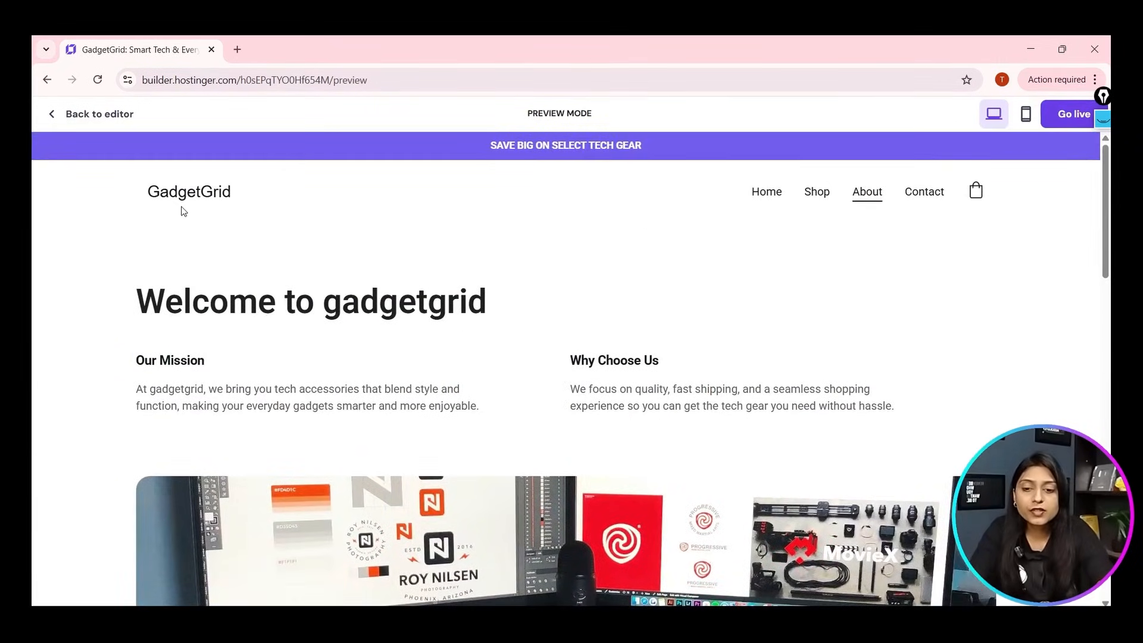
Open the home page in the desktop preview and examine its hero, categories, products, testimonials and footer.
left_click(221, 201)
scroll(690, 337, "down", 3)
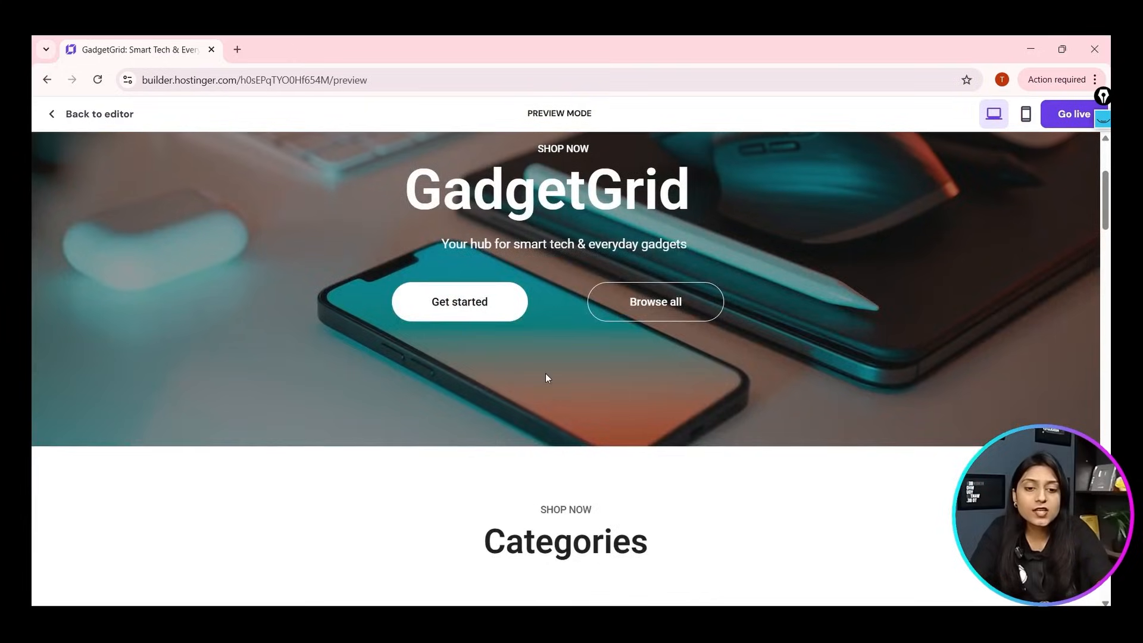
scroll(546, 378, "down", 15)
scroll(548, 379, "down", 15)
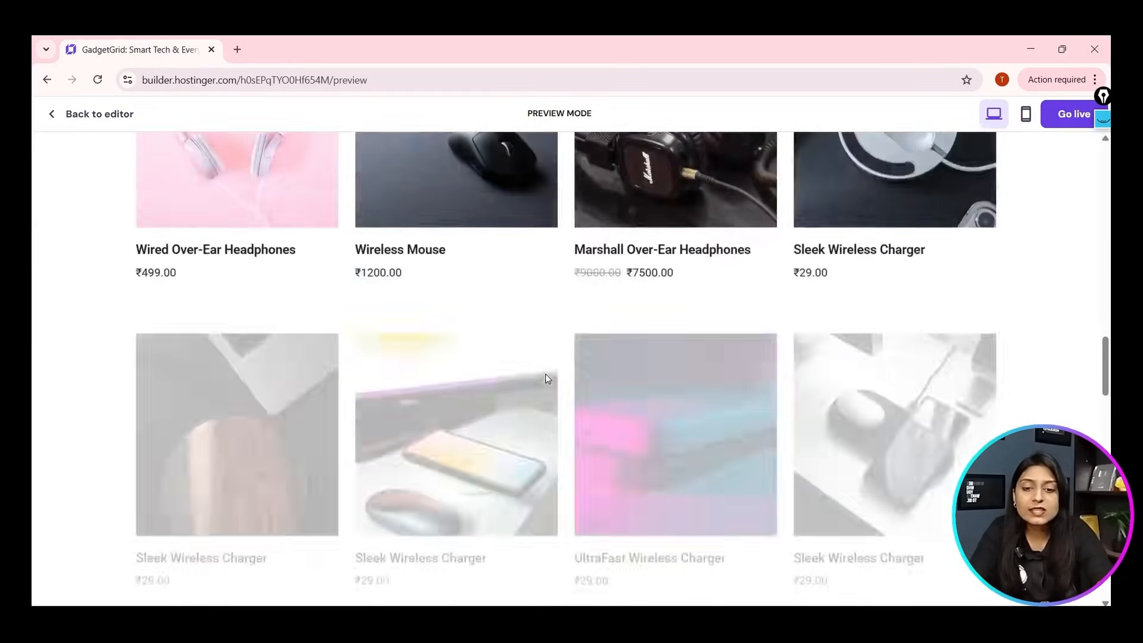
scroll(545, 379, "down", 4)
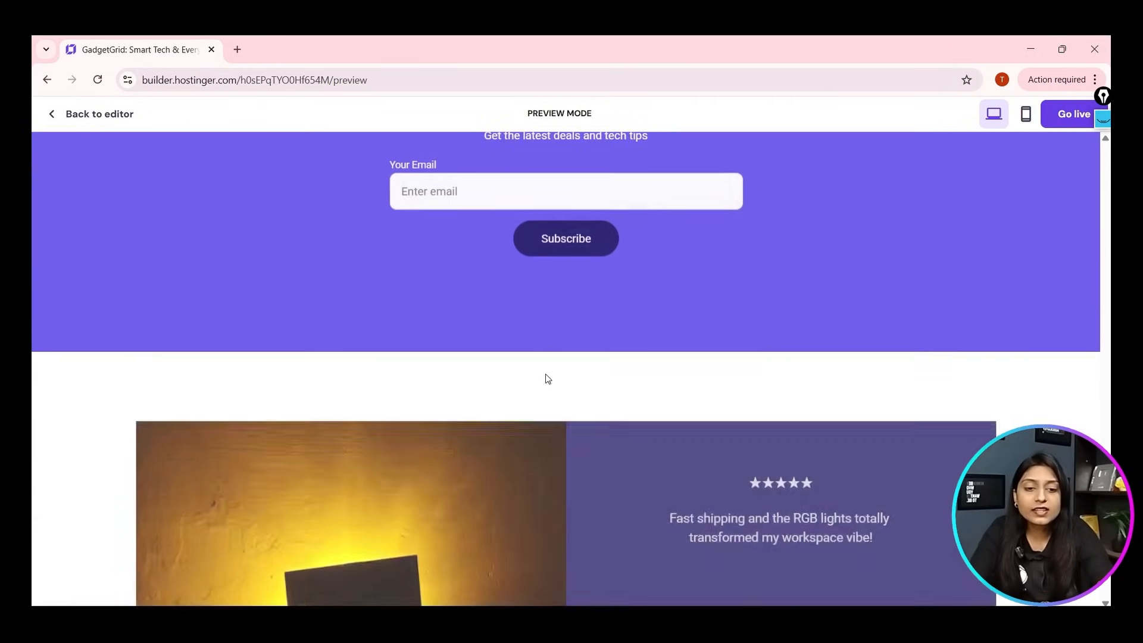
scroll(544, 378, "down", 5)
scroll(545, 377, "down", 1)
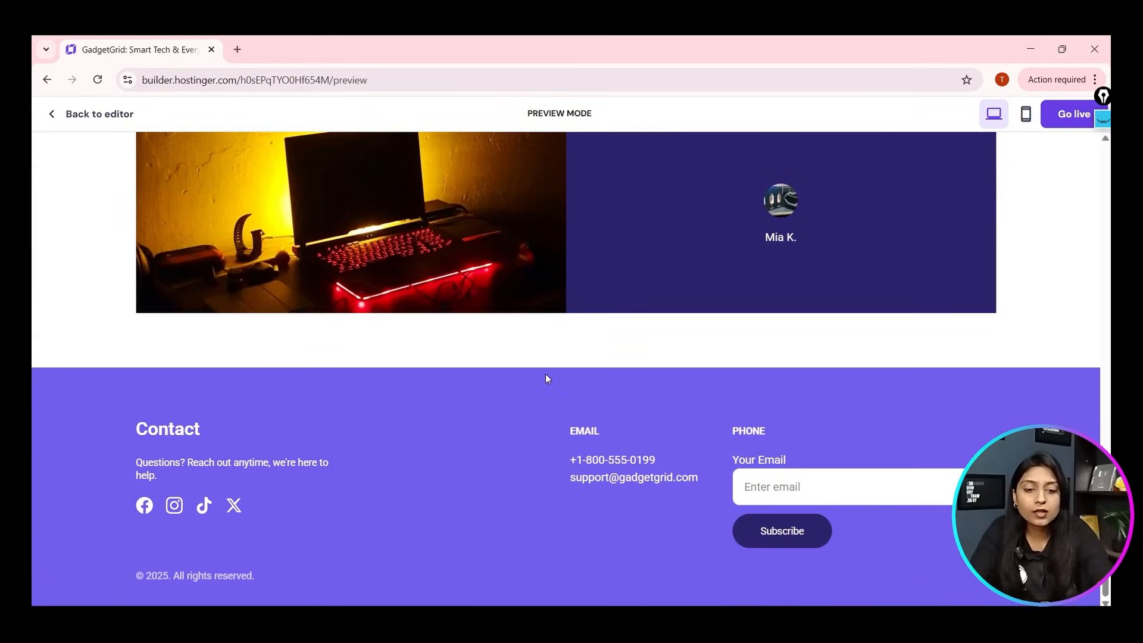
scroll(545, 377, "up", 3)
scroll(545, 377, "down", 3)
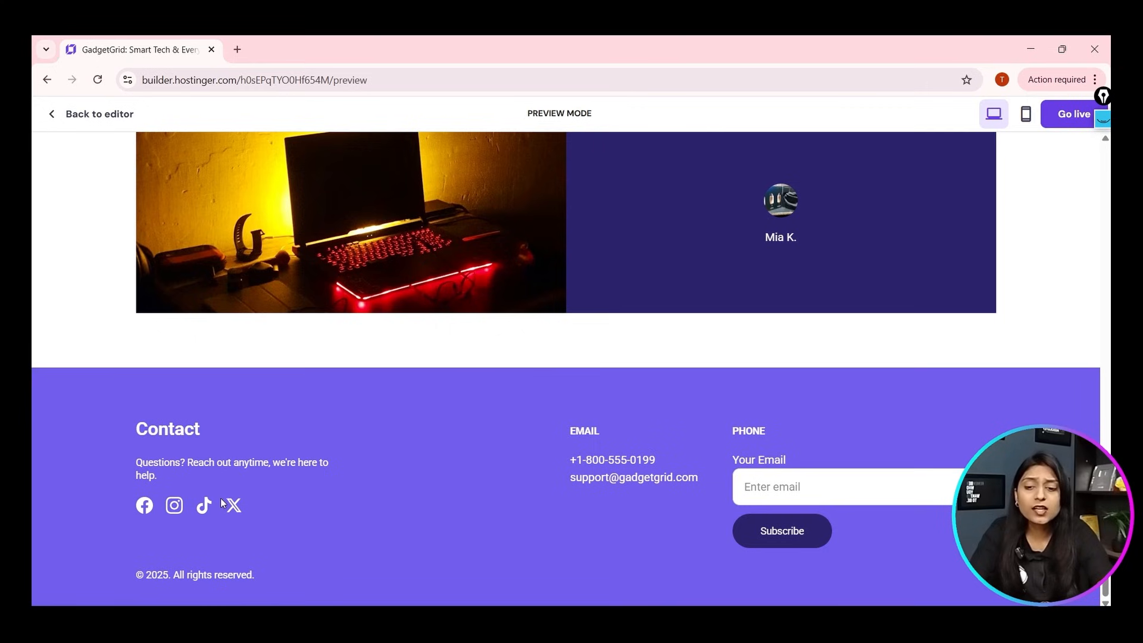
scroll(439, 399, "up", 12)
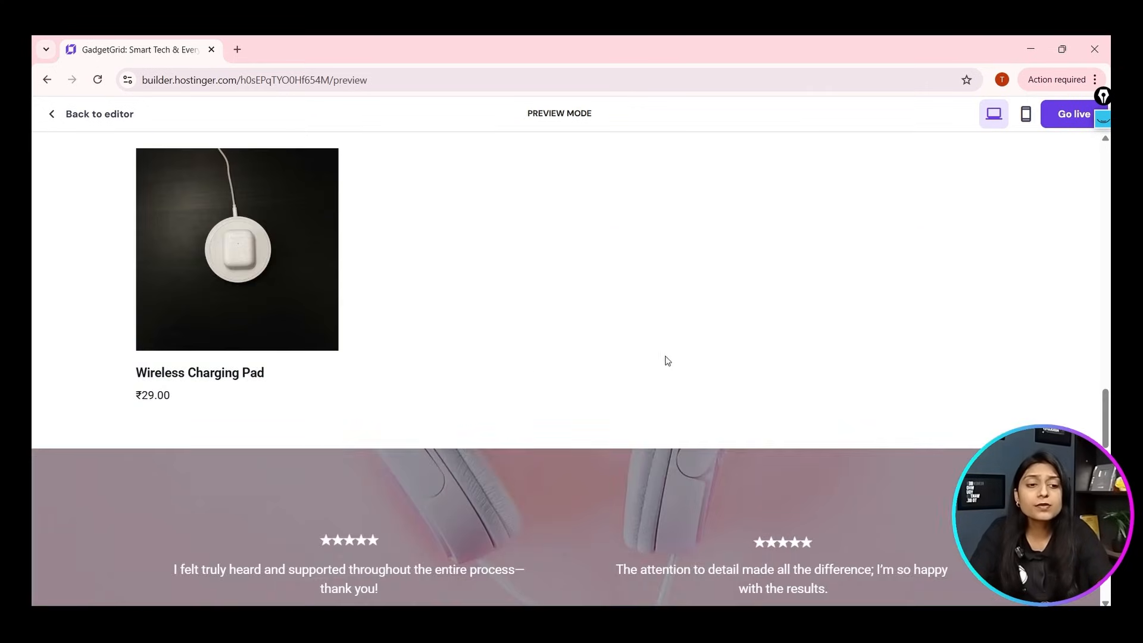
scroll(648, 333, "up", 10)
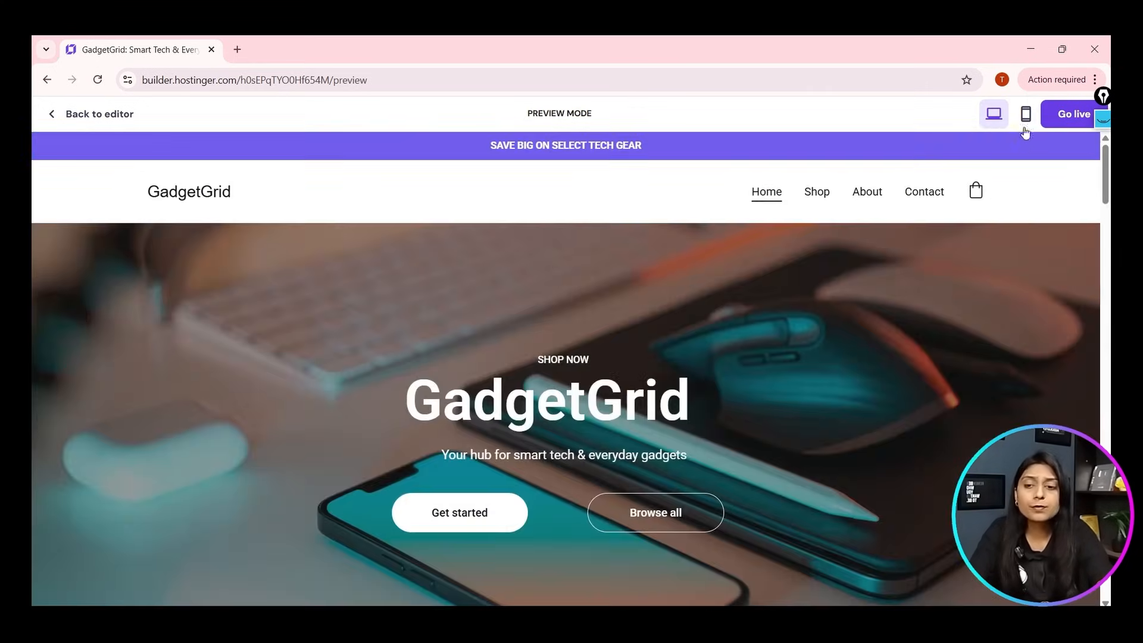
Preview the home page in mobile view, check its hero, categories and products, and return to the editor.
left_click(1025, 114)
scroll(565, 351, "down", 15)
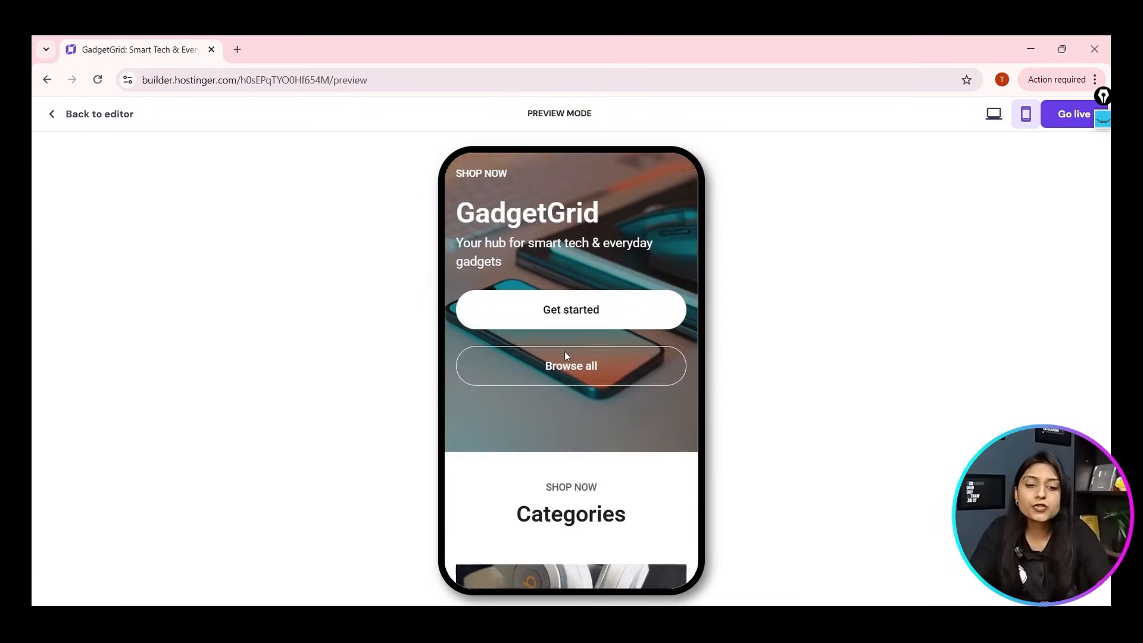
scroll(564, 356, "down", 15)
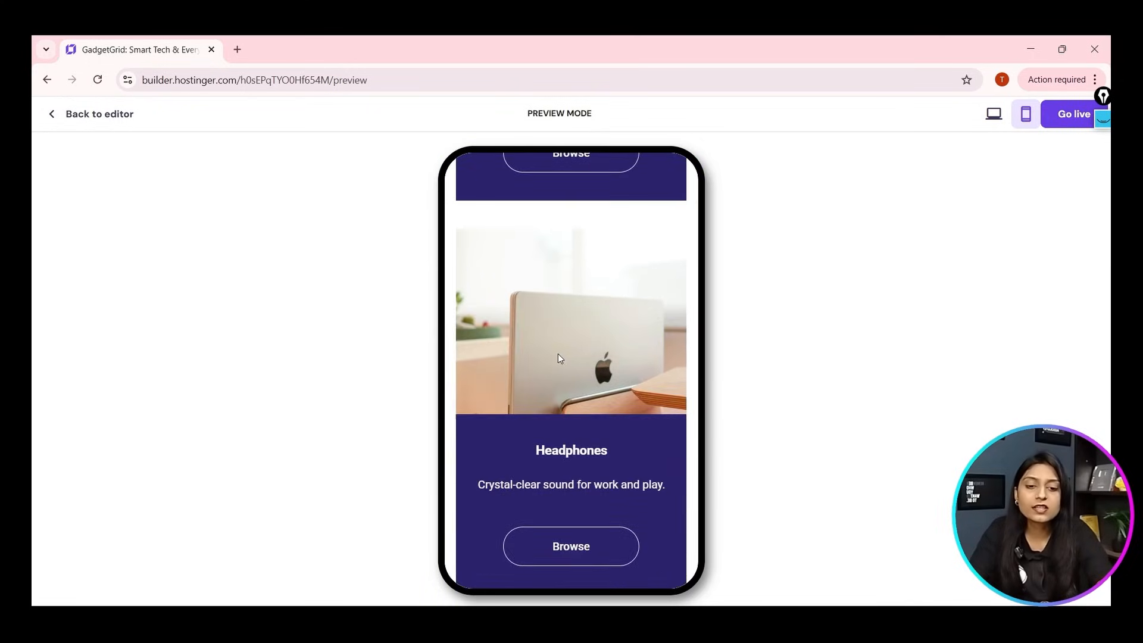
scroll(588, 366, "down", 2)
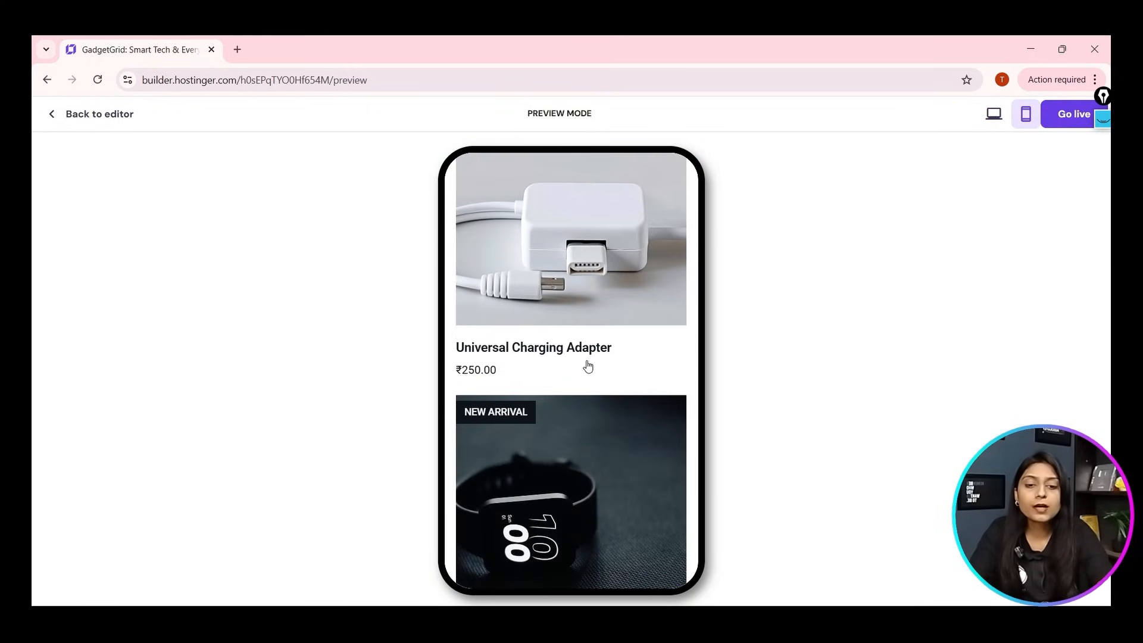
scroll(602, 360, "down", 5)
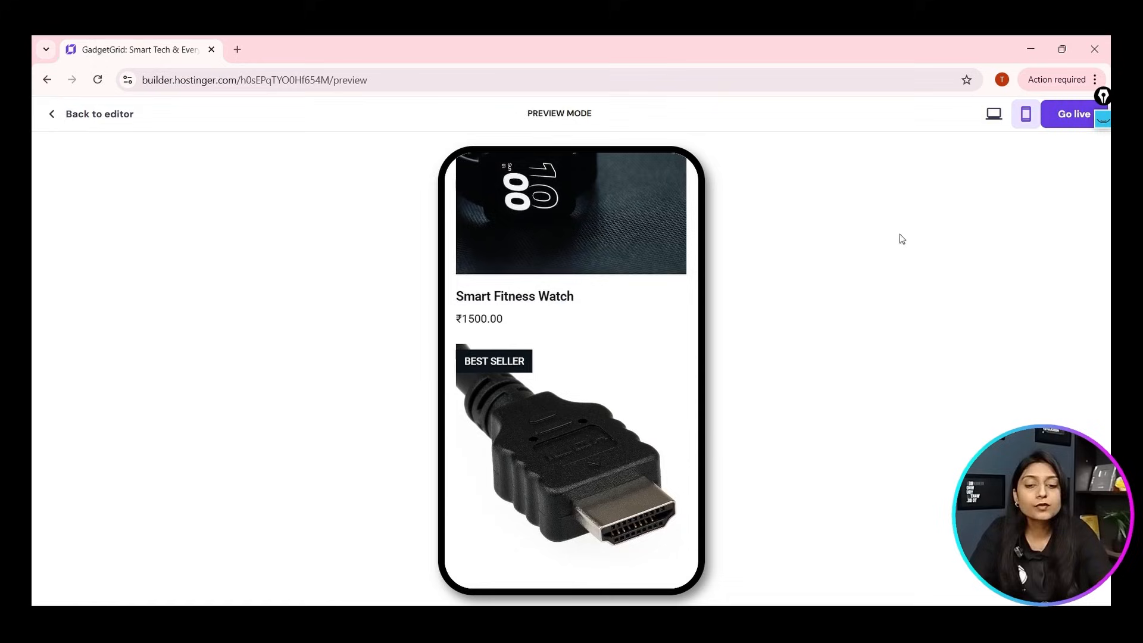
left_click(992, 119)
left_click(110, 126)
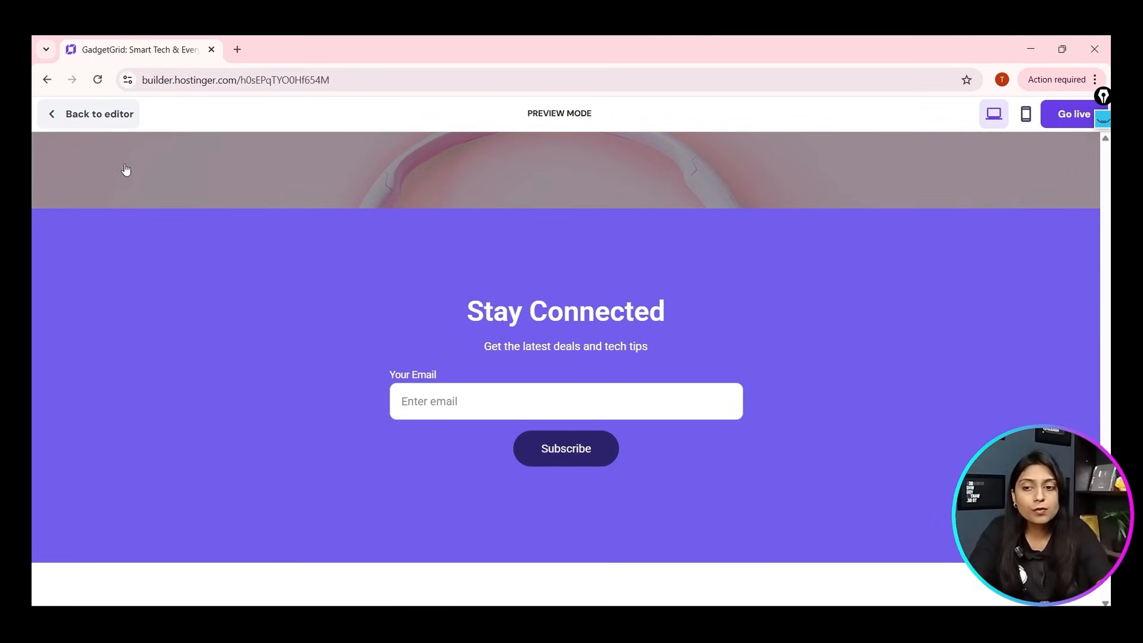
Open the link settings of the footer's social icons and delete the TikTok link.
scroll(447, 383, "down", 5)
scroll(449, 388, "down", 20)
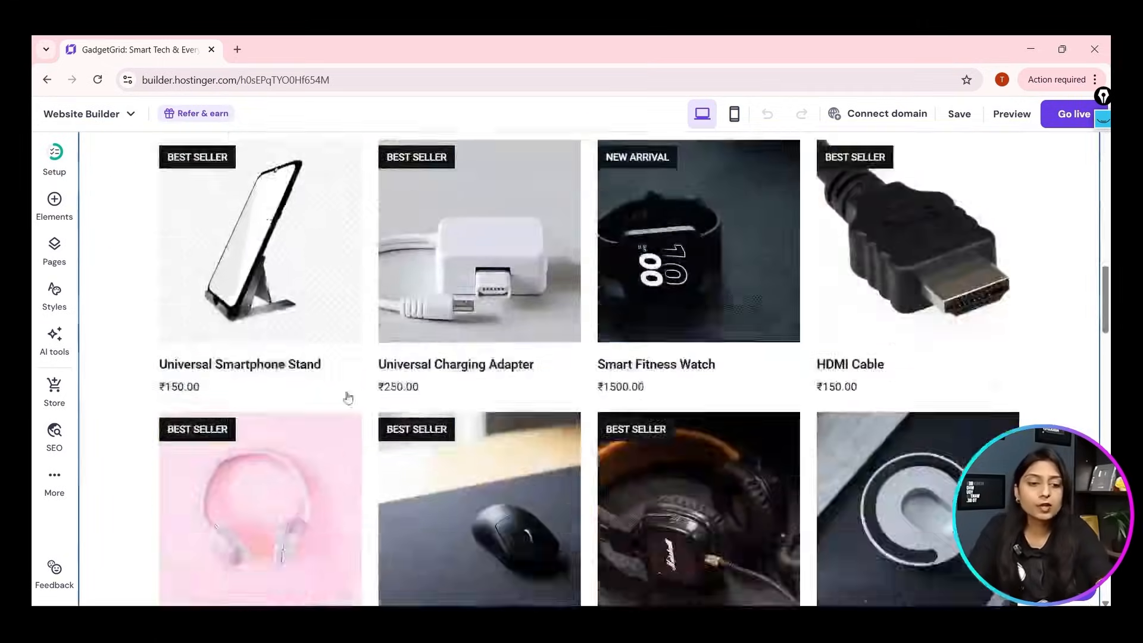
scroll(247, 440, "down", 10)
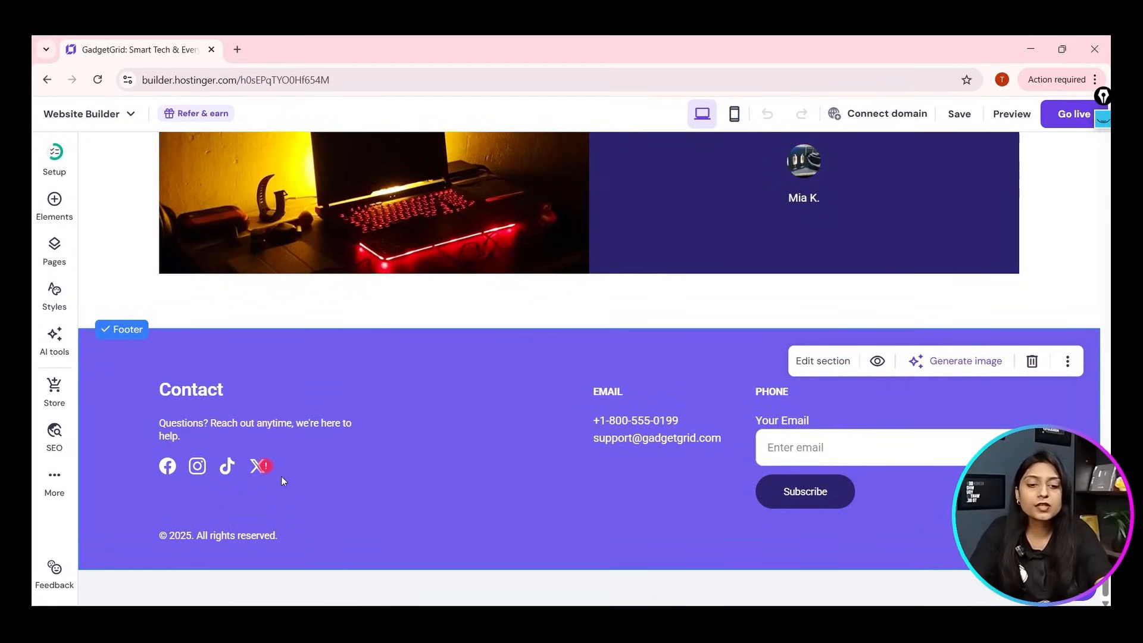
left_click(248, 471)
left_click(200, 434)
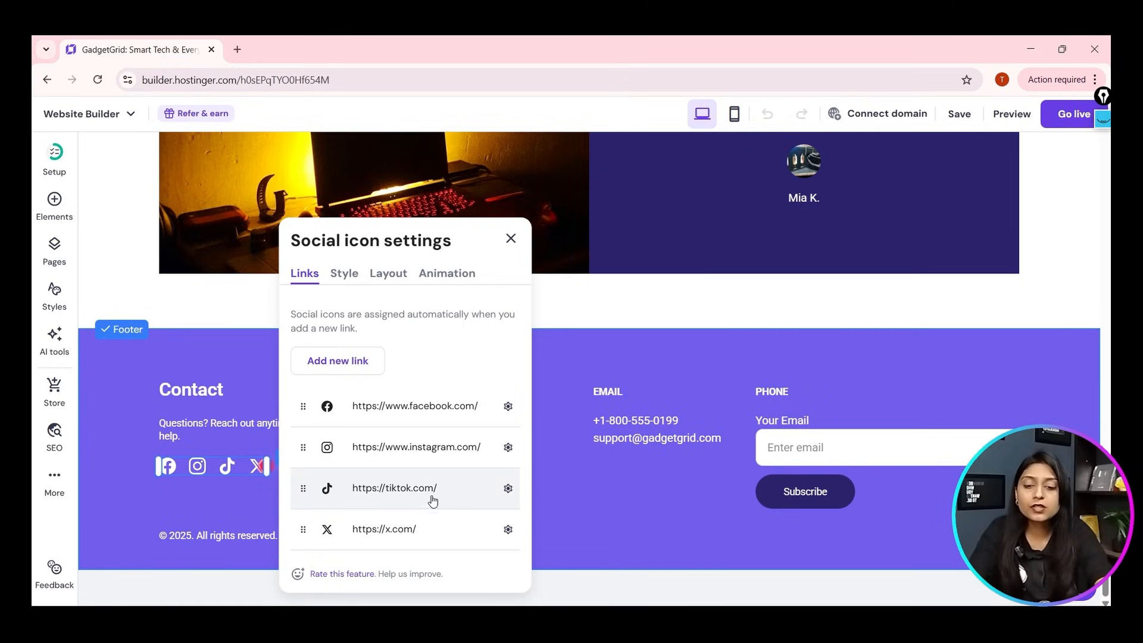
left_click(507, 488)
left_click(491, 549)
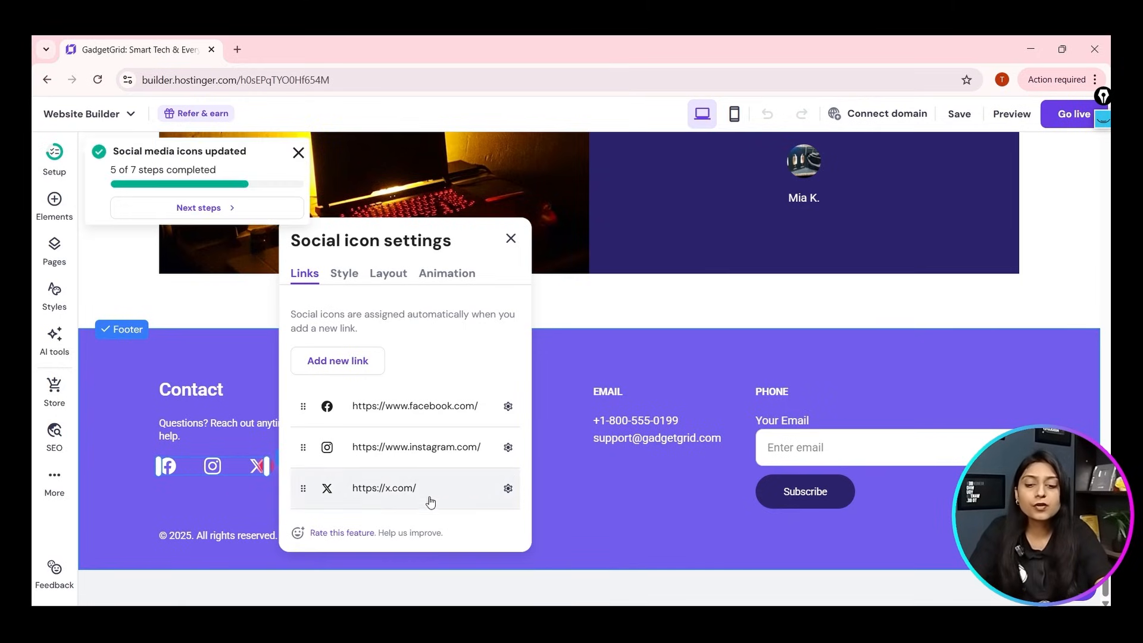
left_click(508, 406)
left_click(485, 439)
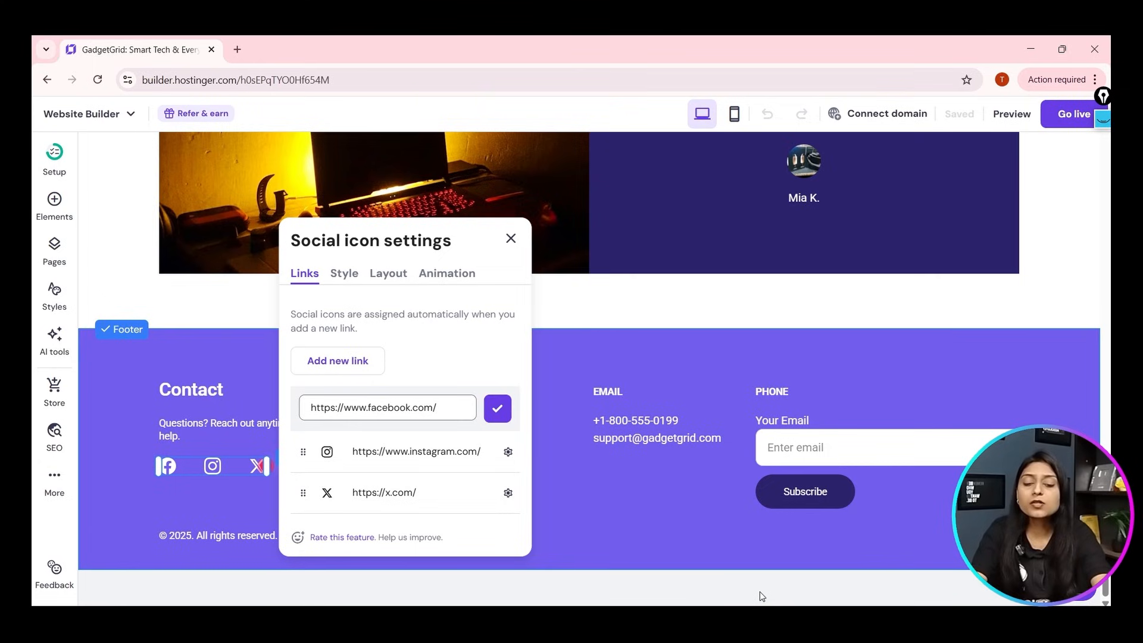
type("Gad")
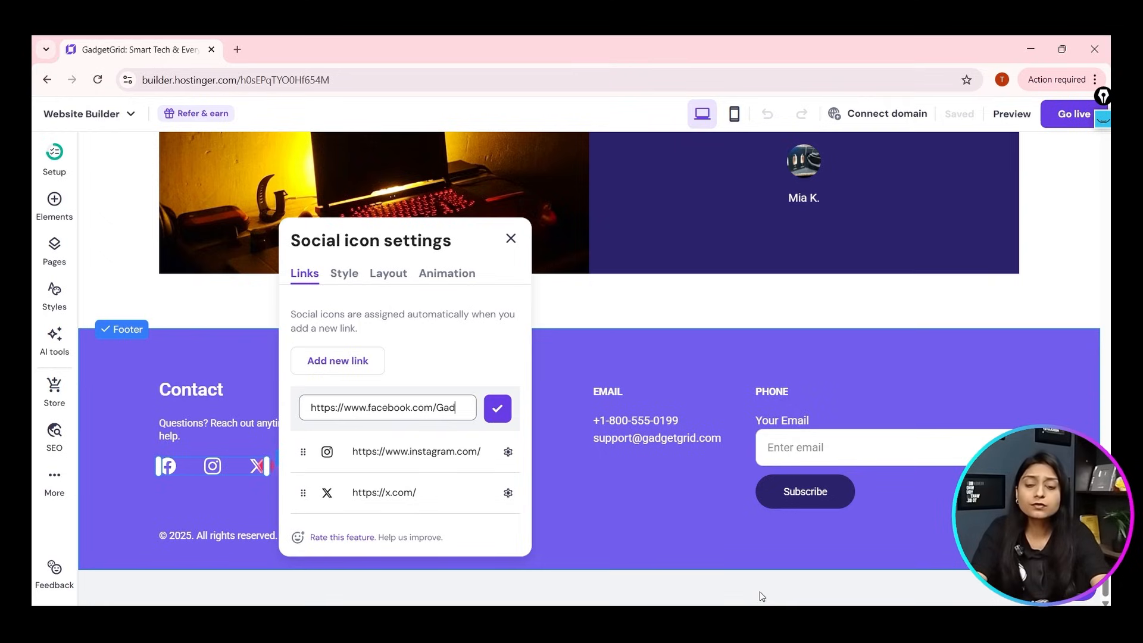
type("get")
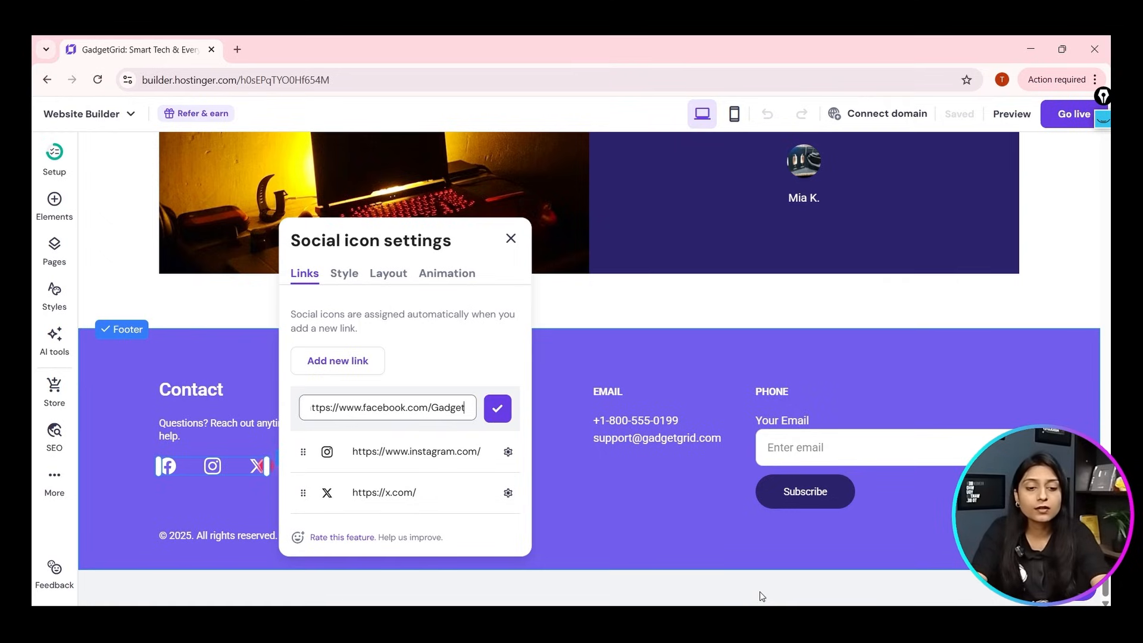
type("Grid")
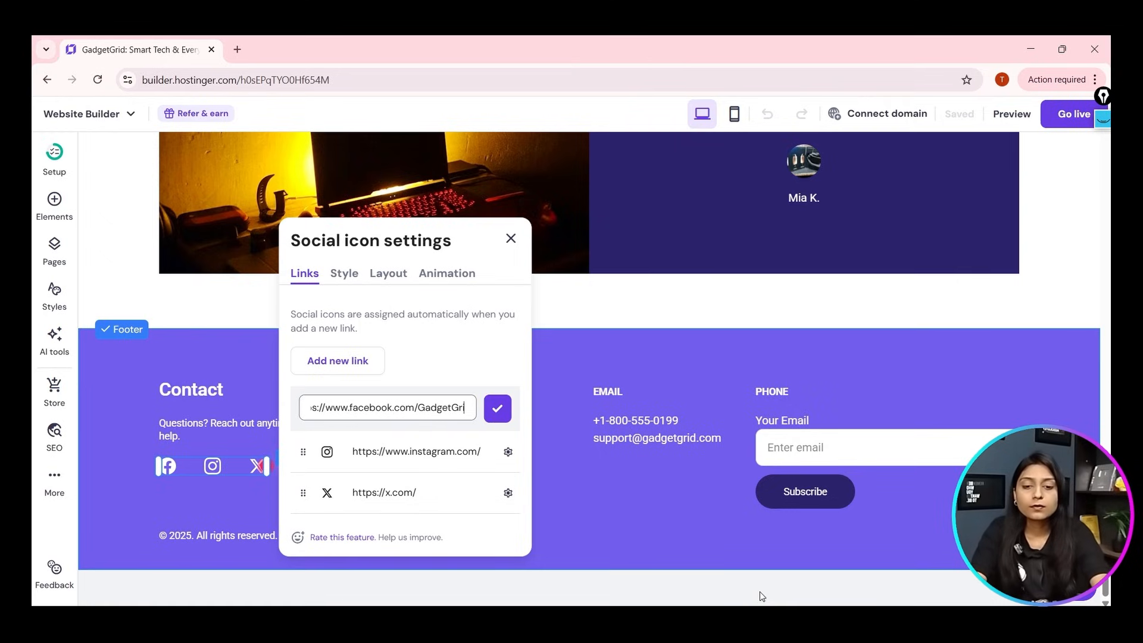
left_click(498, 408)
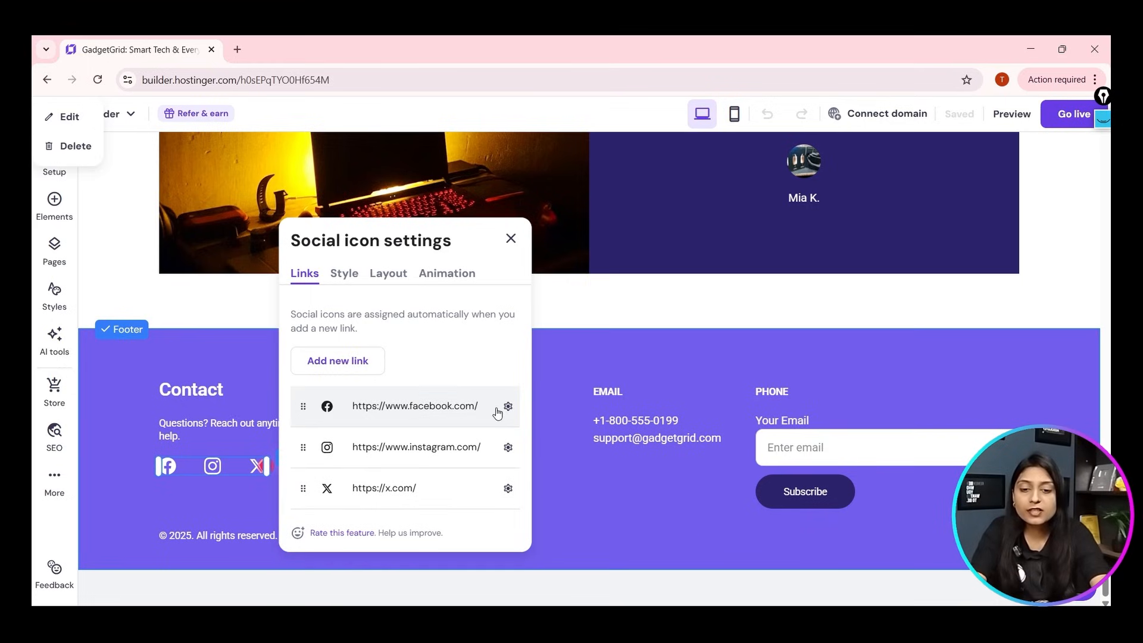
Set the normal size of the footer's social icons to 38 px.
left_click(353, 363)
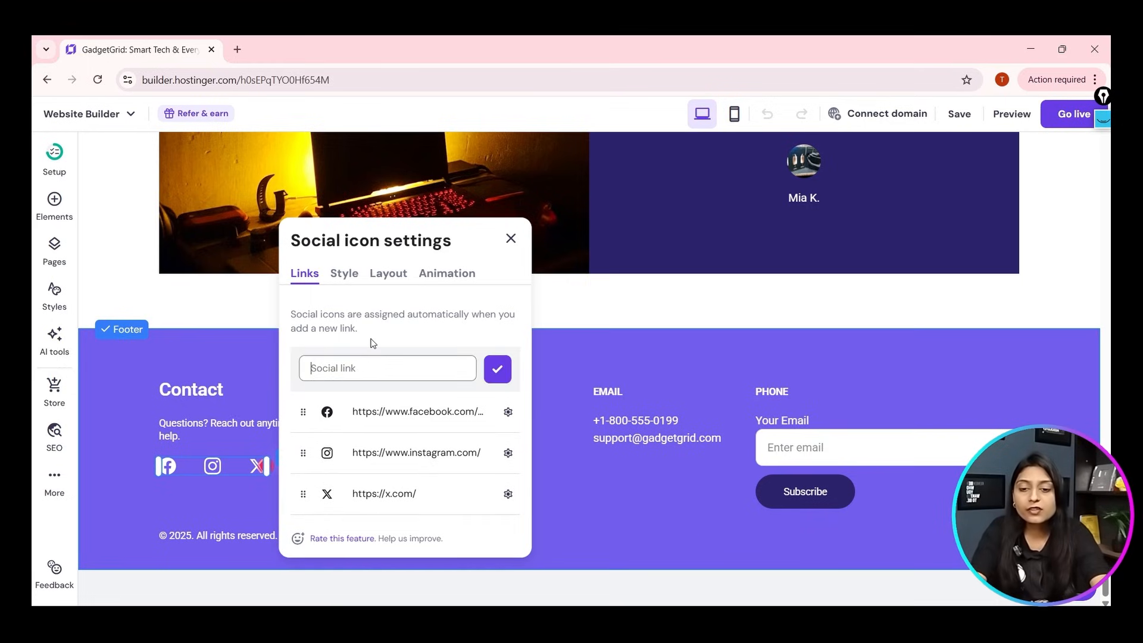
left_click(345, 275)
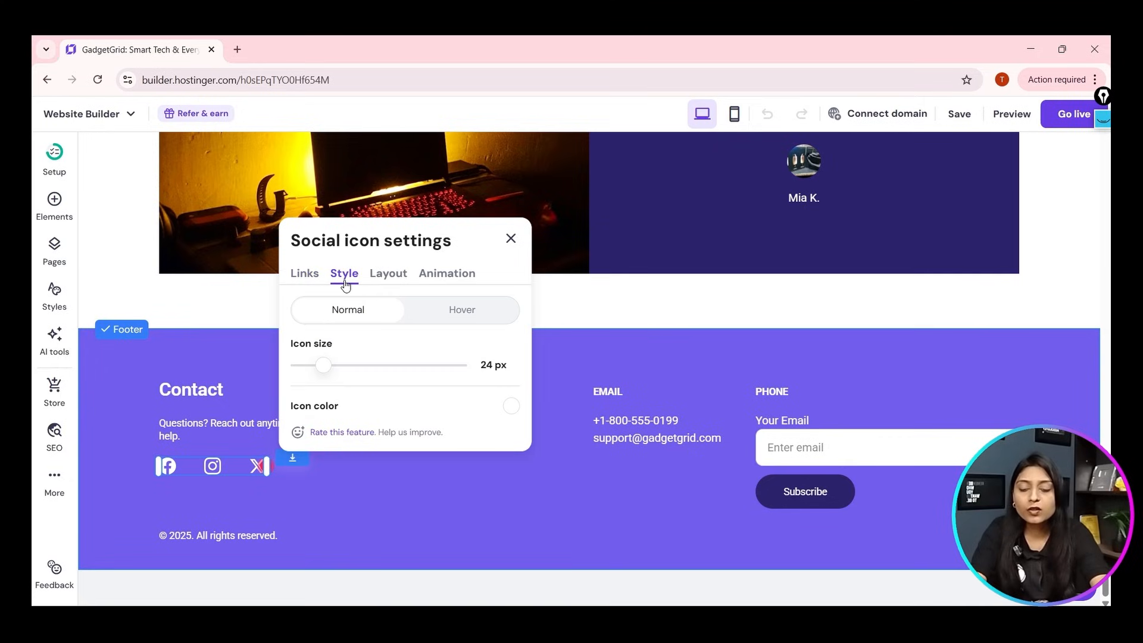
mouse_move(336, 363)
left_mouse_down()
mouse_move(385, 361)
mouse_move(345, 361)
left_mouse_up()
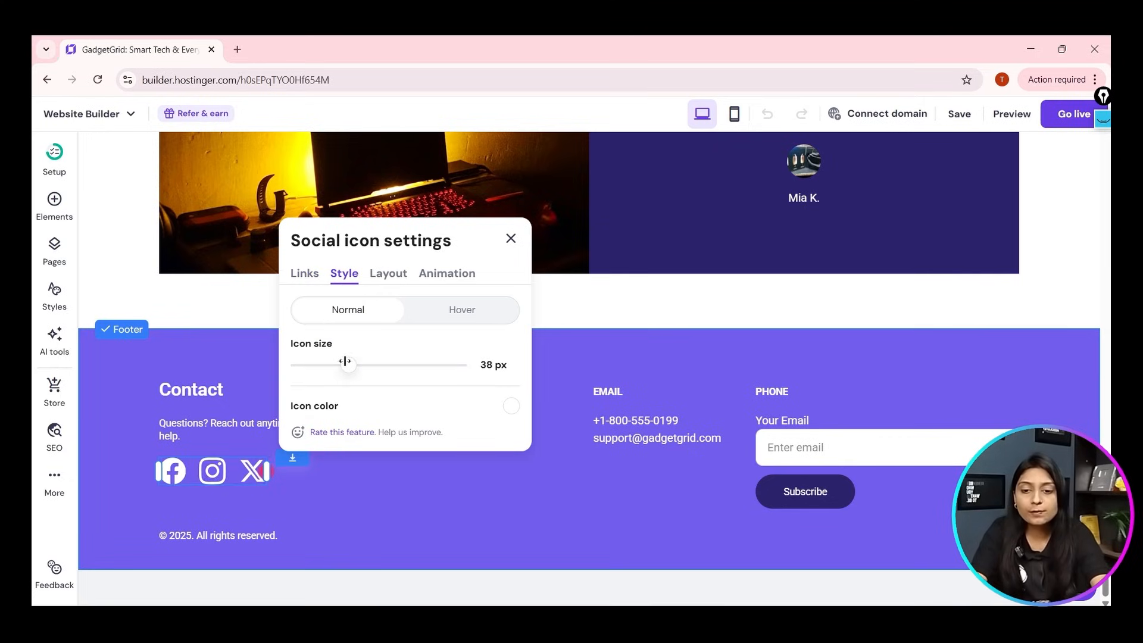
Try displaying the social icons vertically, turn that off again, and switch their icon spacing to the wider option.
left_click(387, 275)
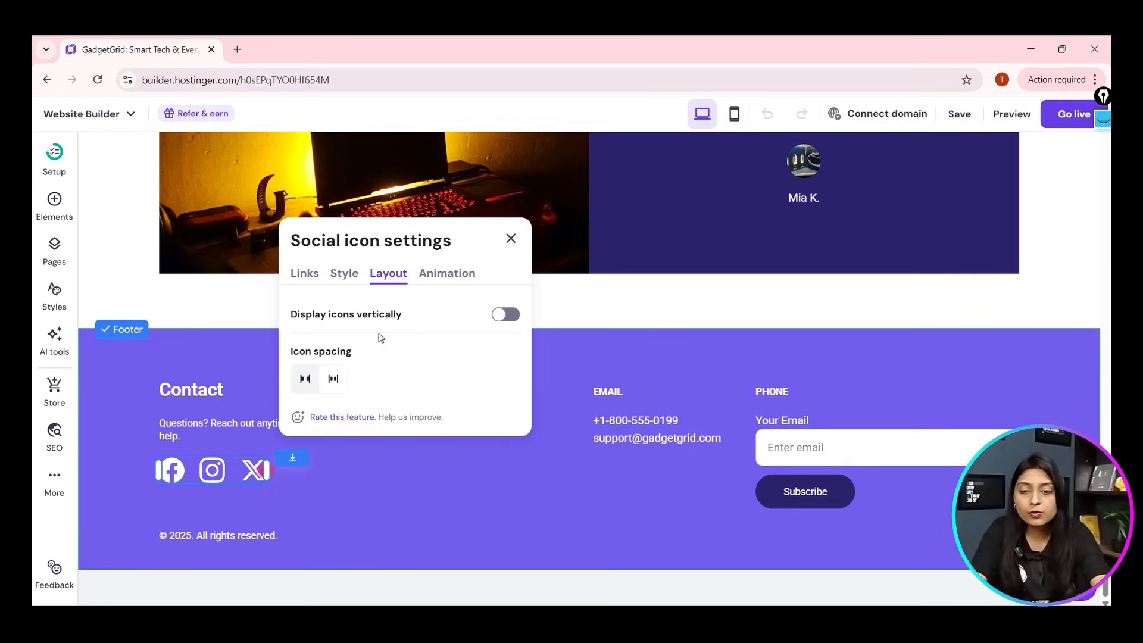
left_click(503, 315)
left_click(503, 315)
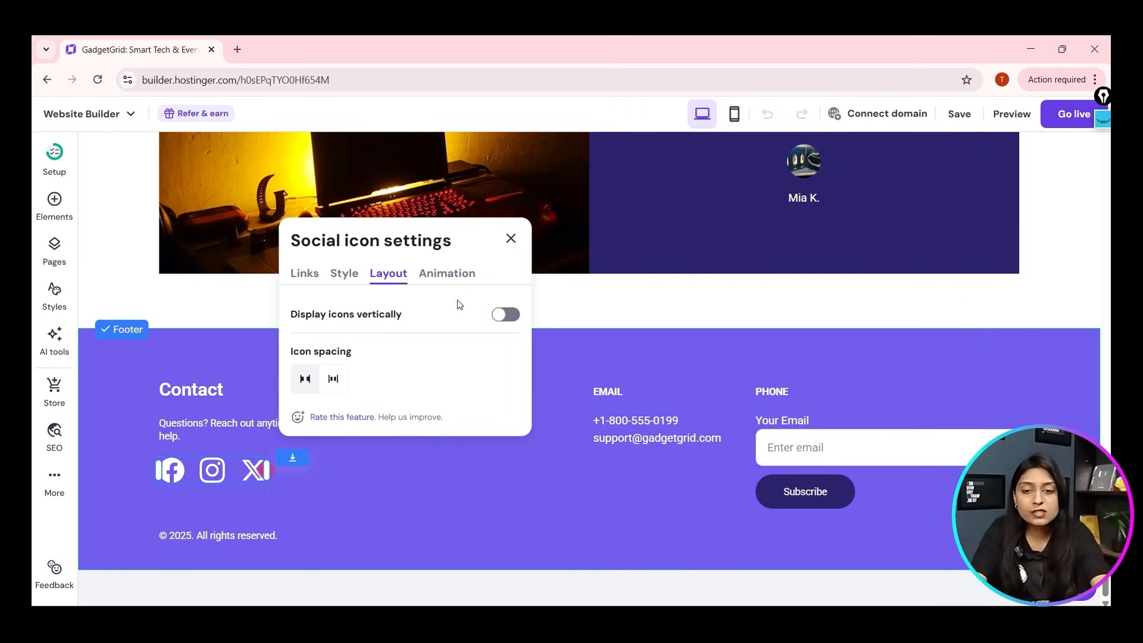
left_click(334, 378)
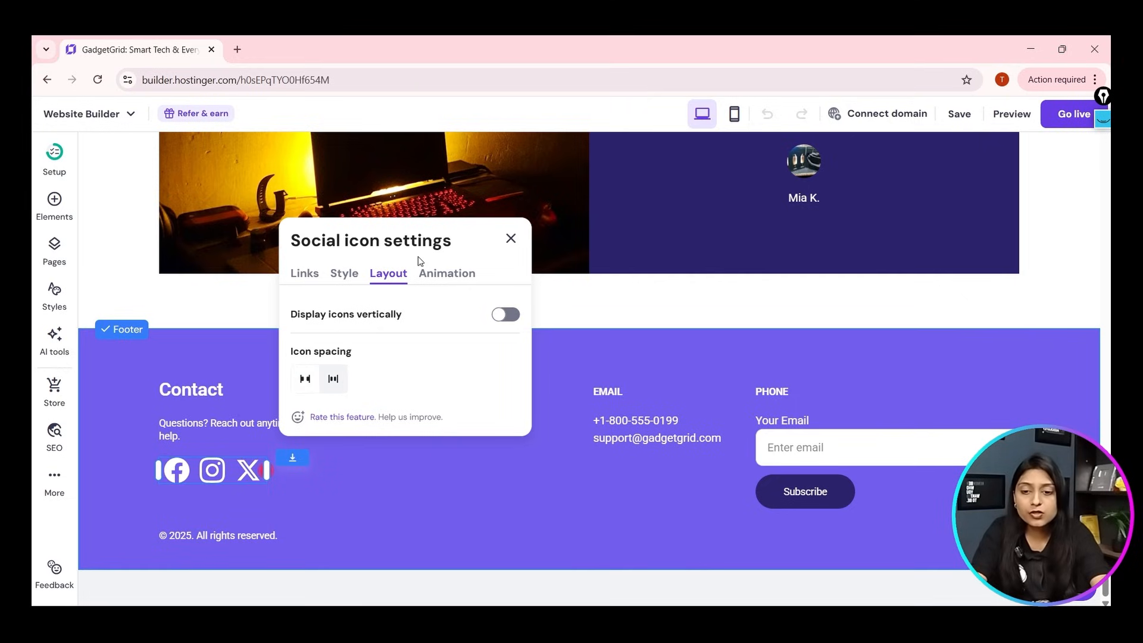
Try the Fade animation on the social icons, return it to Slide, and close their settings.
left_click(430, 275)
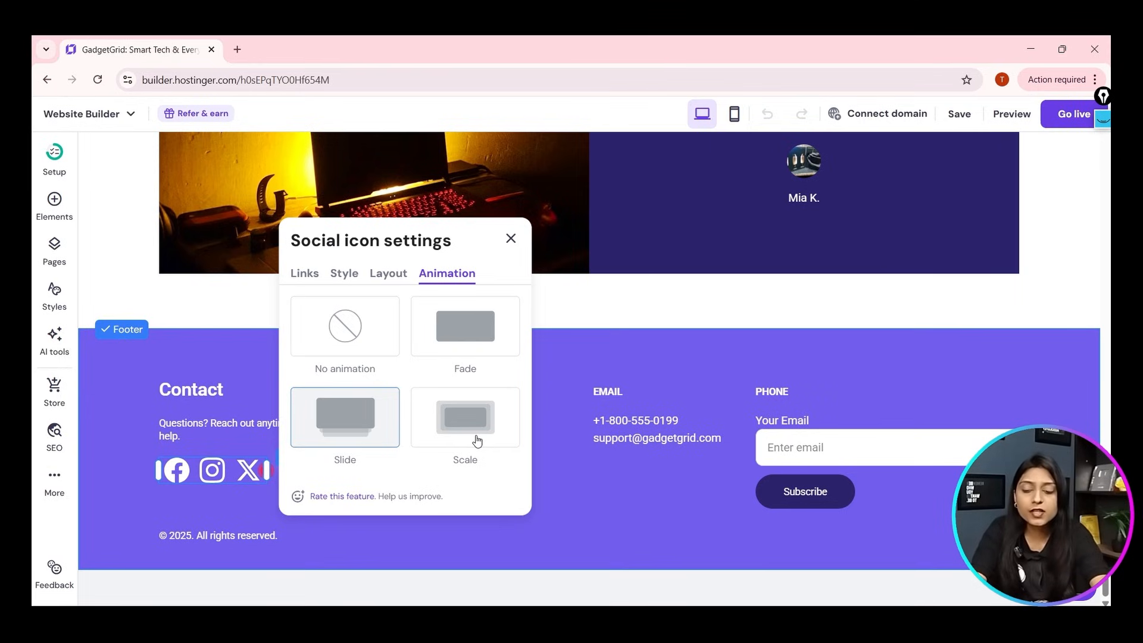
left_click(486, 344)
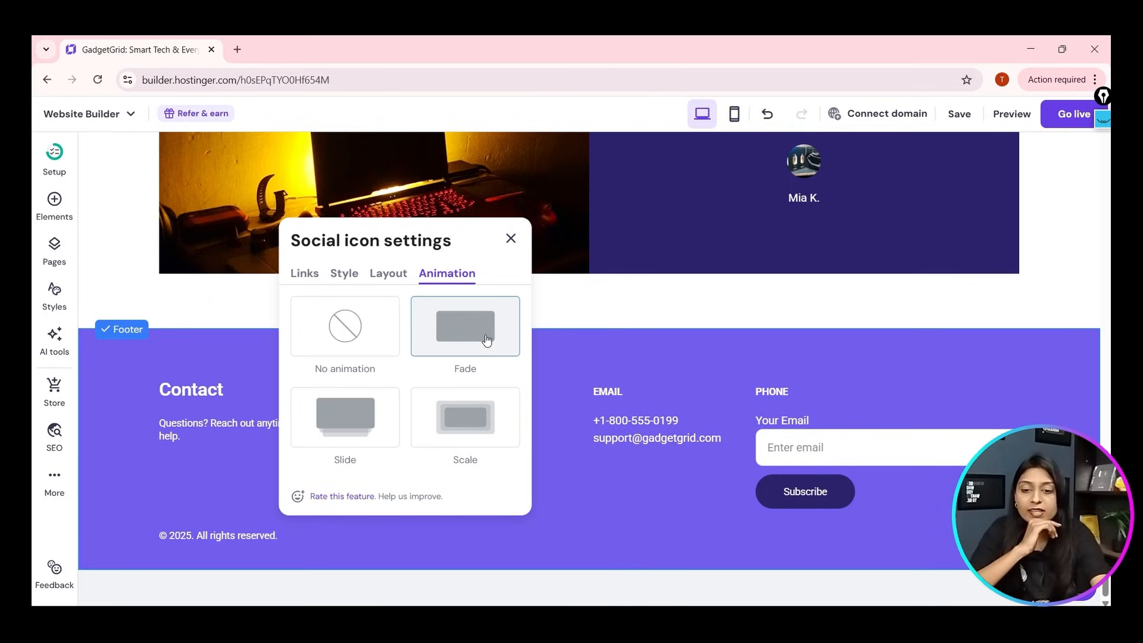
left_click(342, 416)
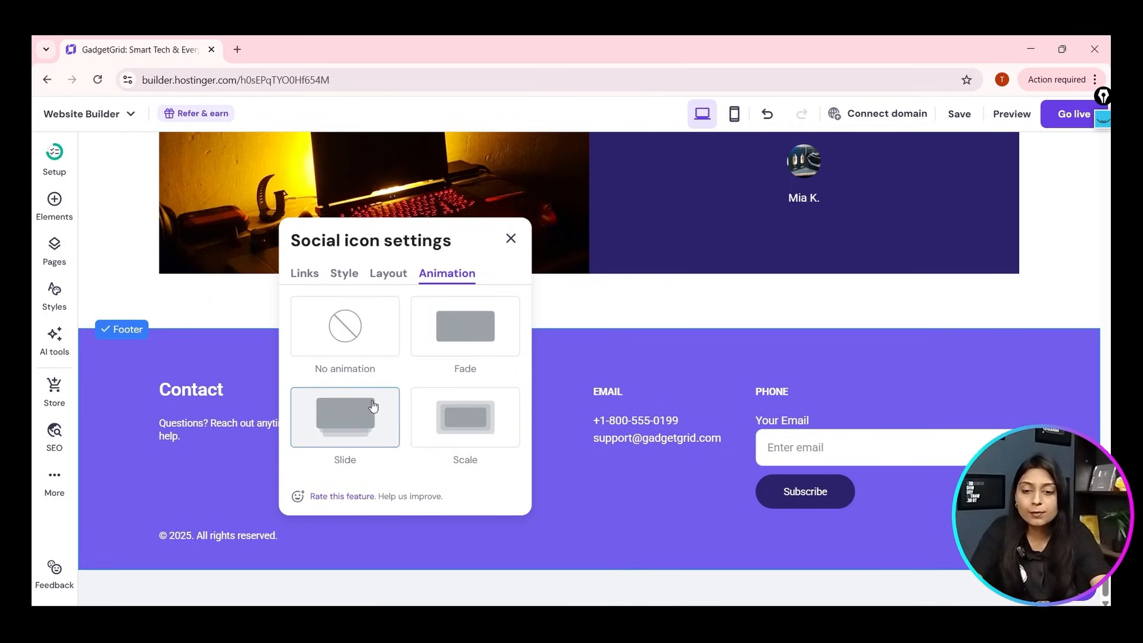
left_click(511, 238)
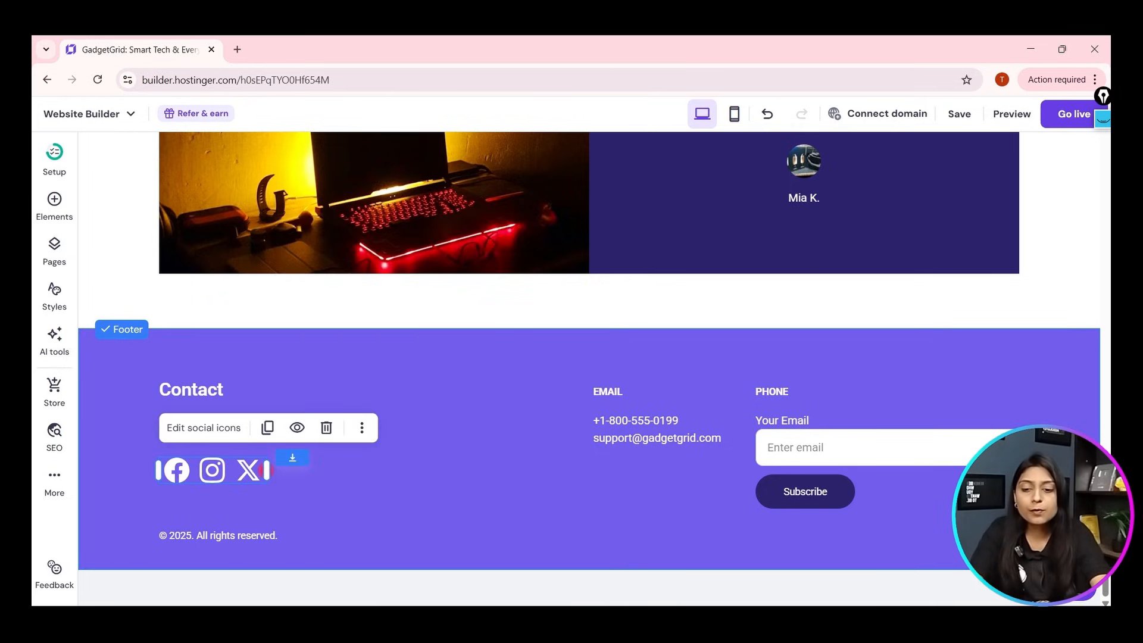
Publish the GadgetGrid website on its temporary domain.
scroll(692, 489, "up", 20)
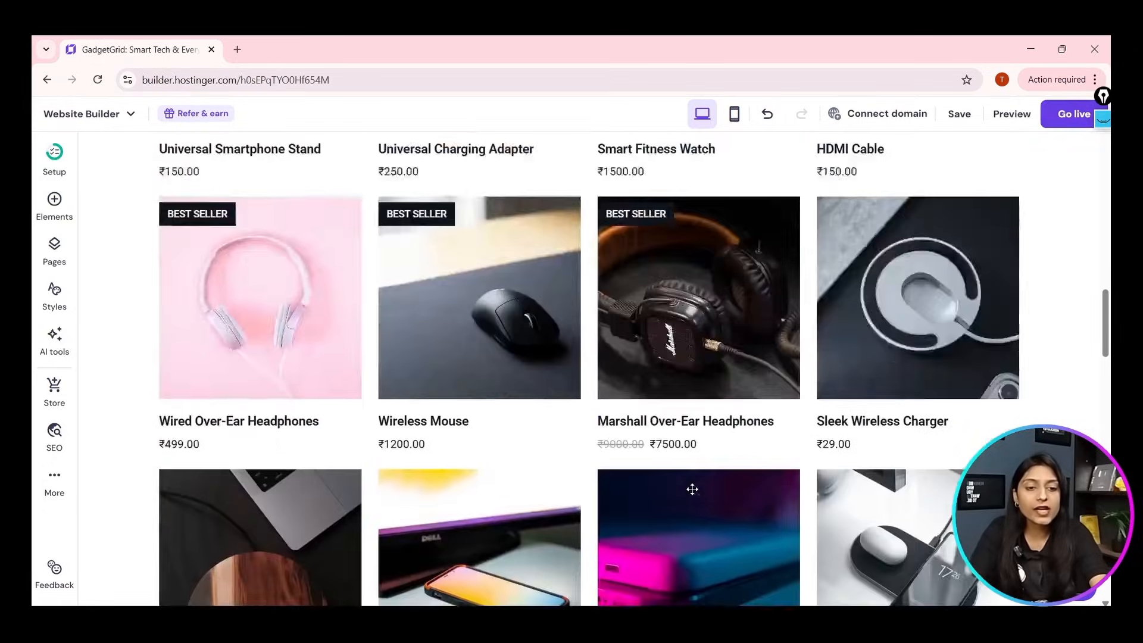
scroll(692, 489, "up", 10)
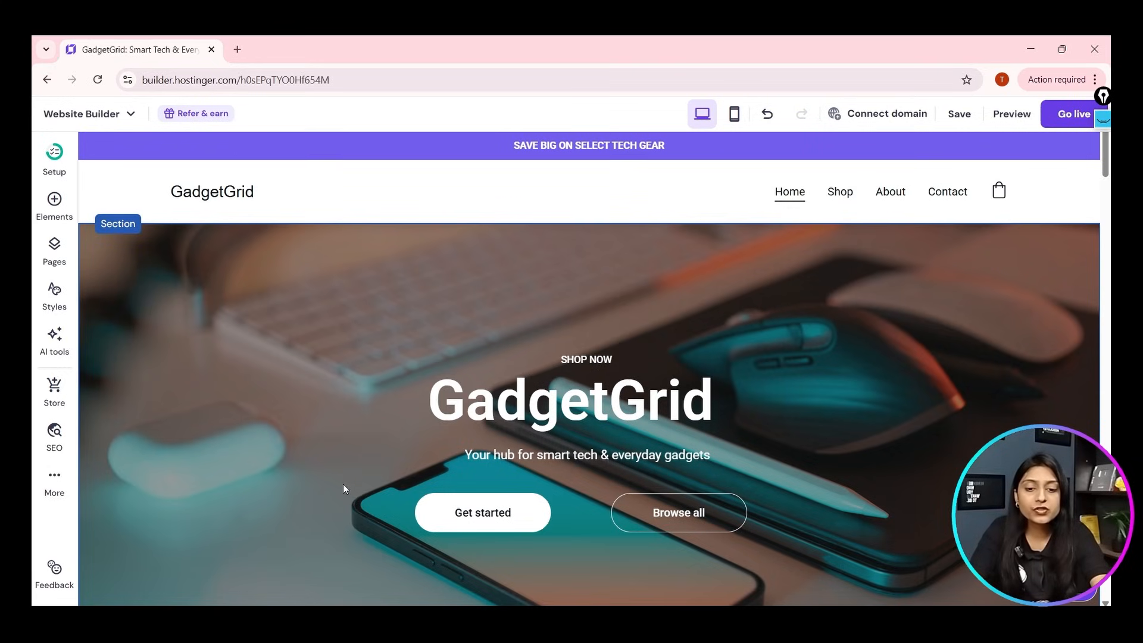
left_click(1066, 117)
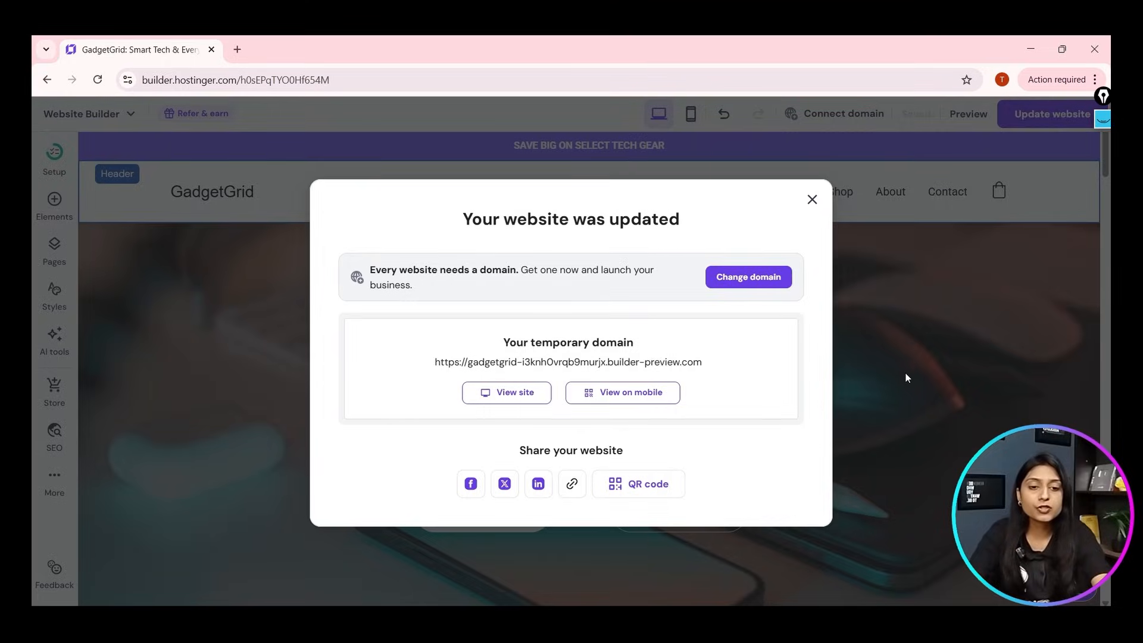
Open the published site and look over its home page products, testimonials and temporary web address.
left_click(512, 395)
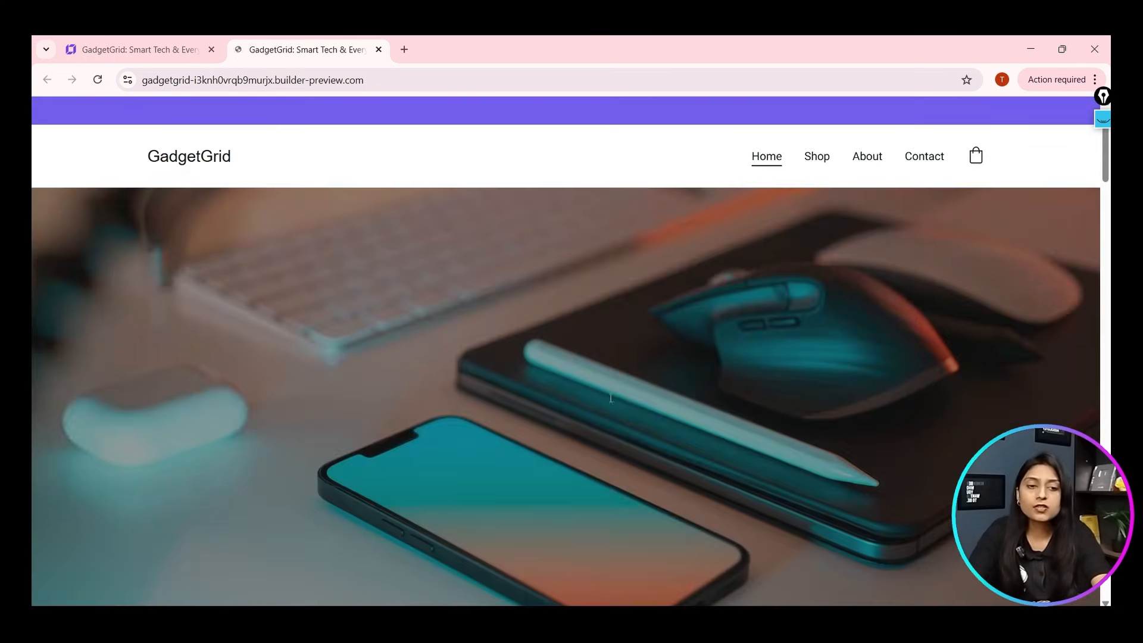
scroll(506, 277, "down", 5)
scroll(421, 238, "down", 10)
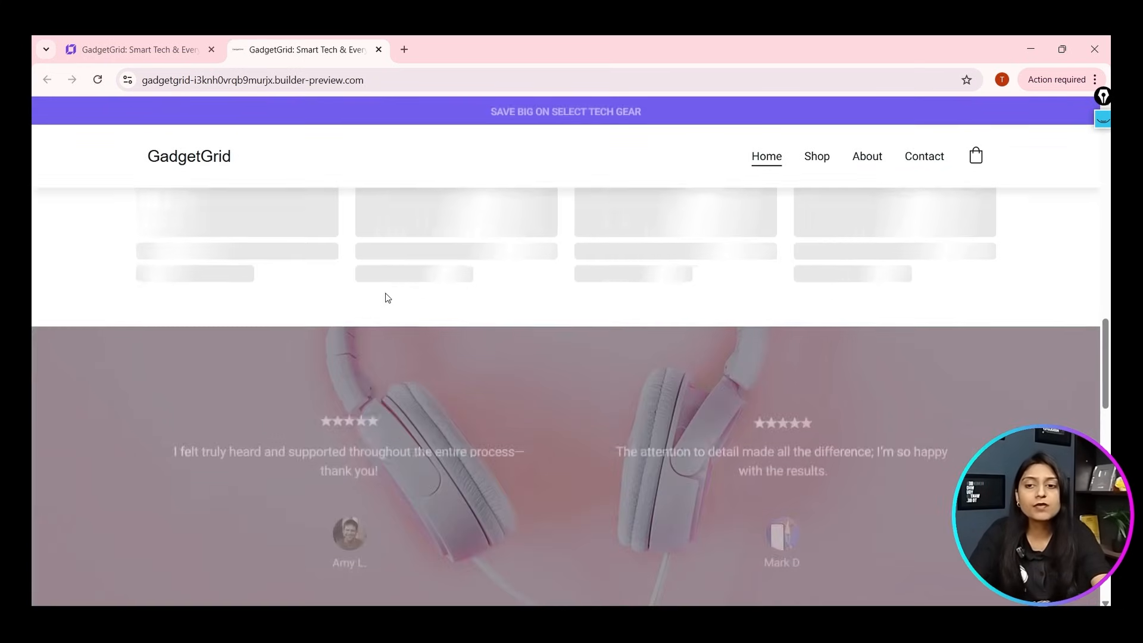
scroll(384, 293, "up", 5)
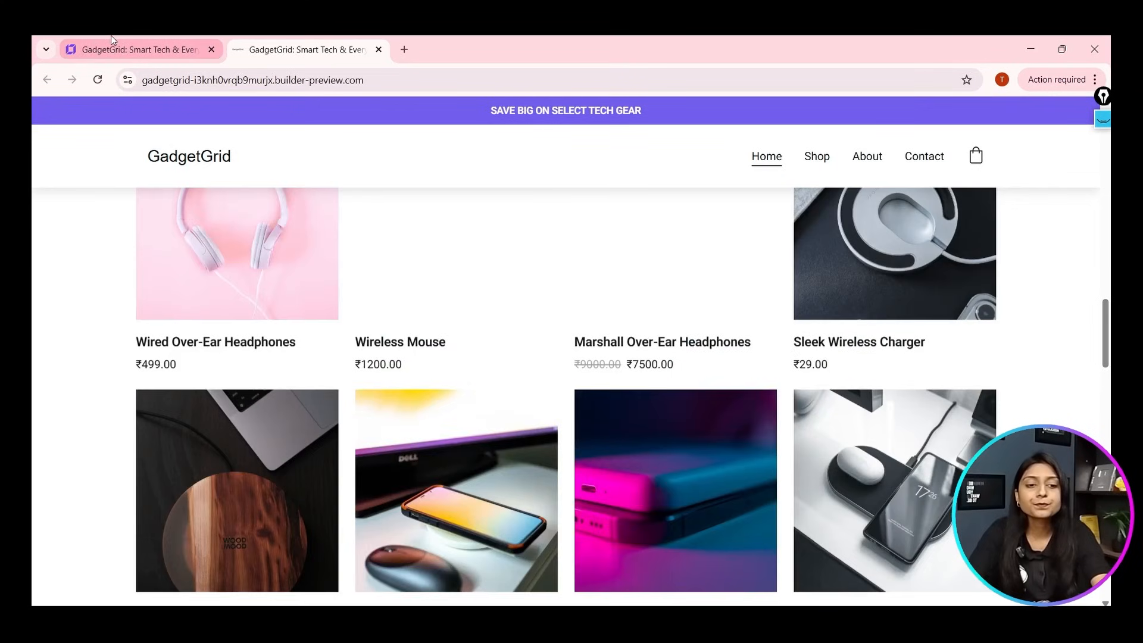
left_click_drag(210, 85, 224, 86)
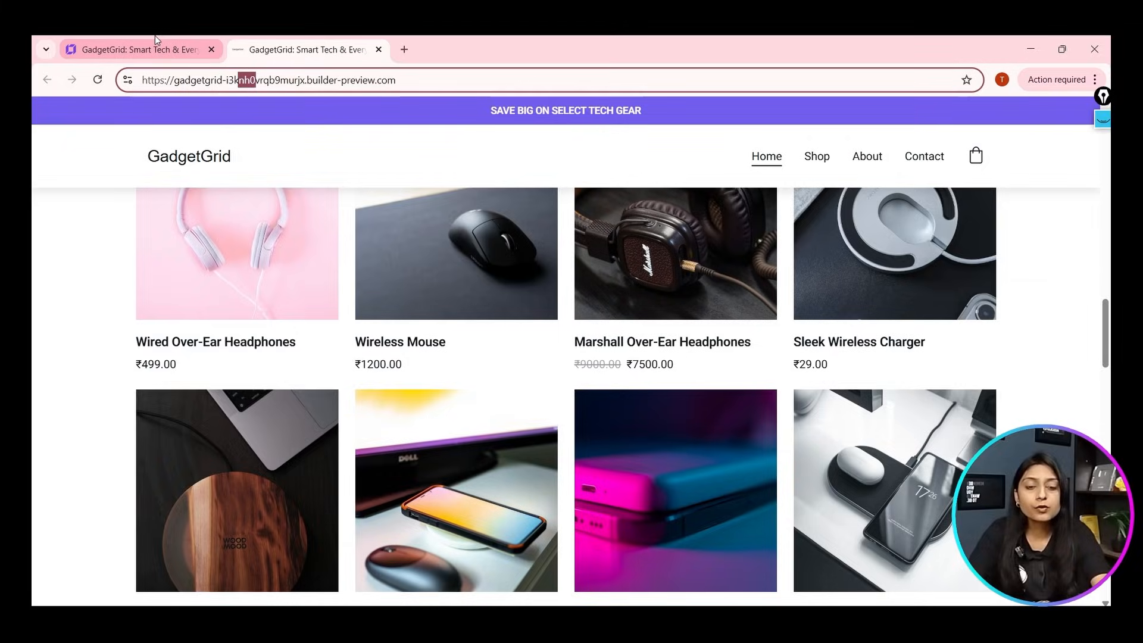
Return to the builder, open the page for changing the site's domain, and go back to the editor without entering one.
left_click(140, 49)
left_click(813, 127)
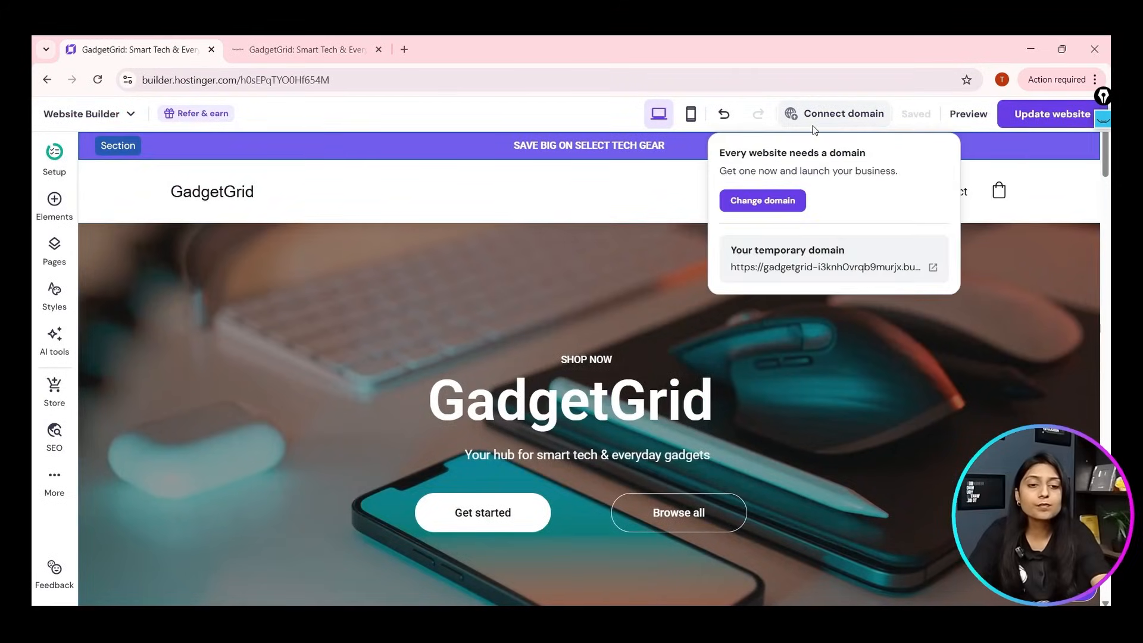
left_click(789, 208)
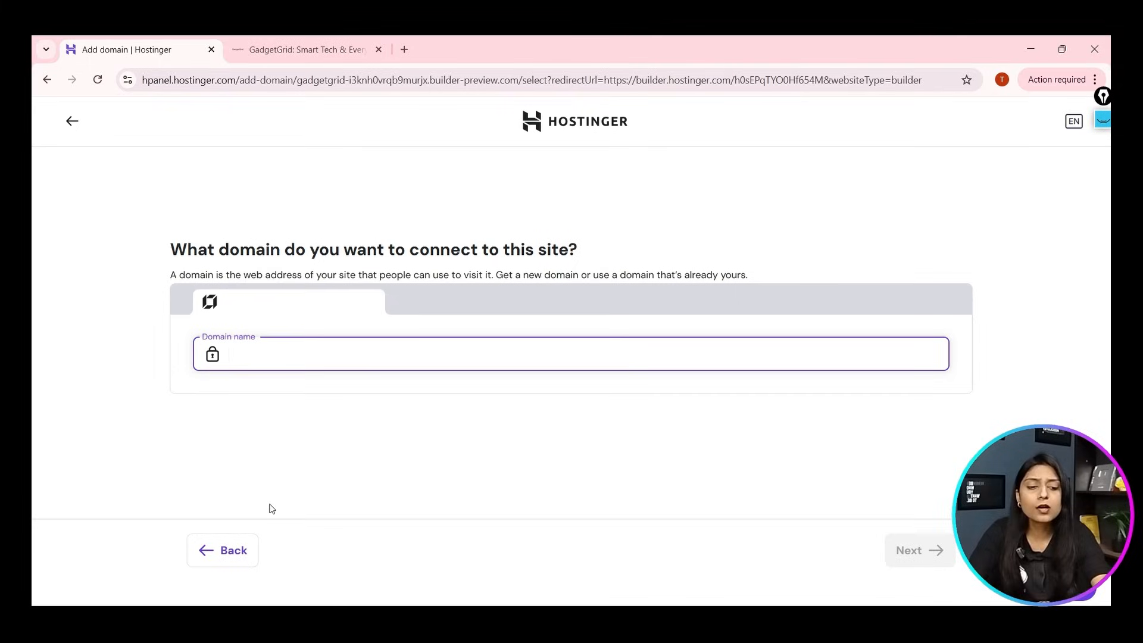
left_click(226, 550)
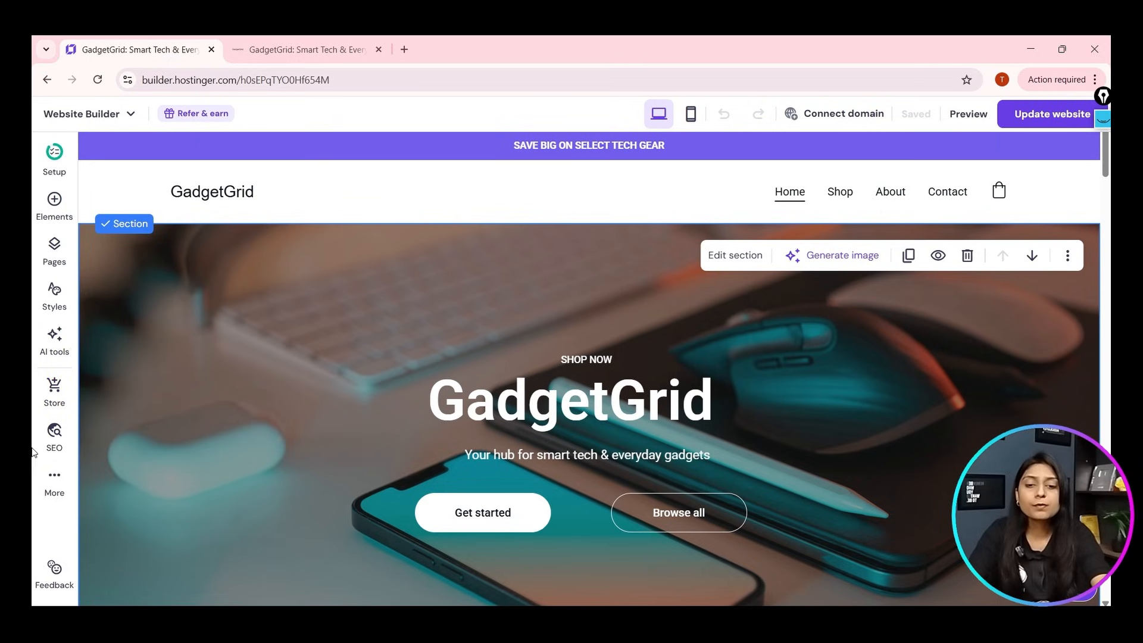
Start generating new SEO info for the Home page with the AI SEO Assistant, keeping the existing page description.
left_click(52, 440)
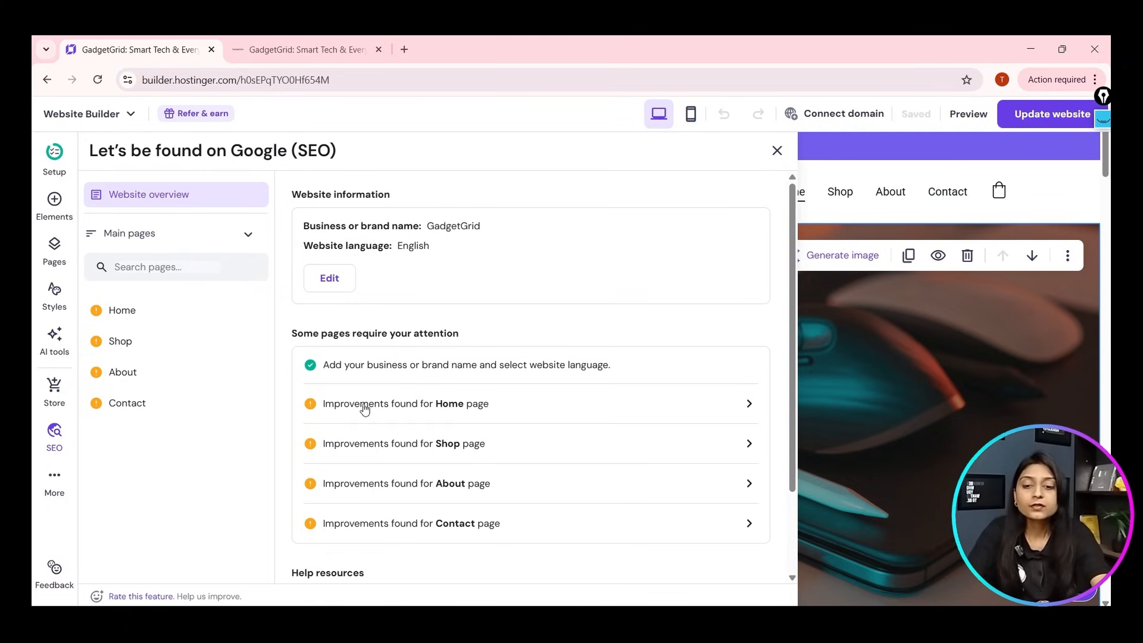
left_click(432, 405)
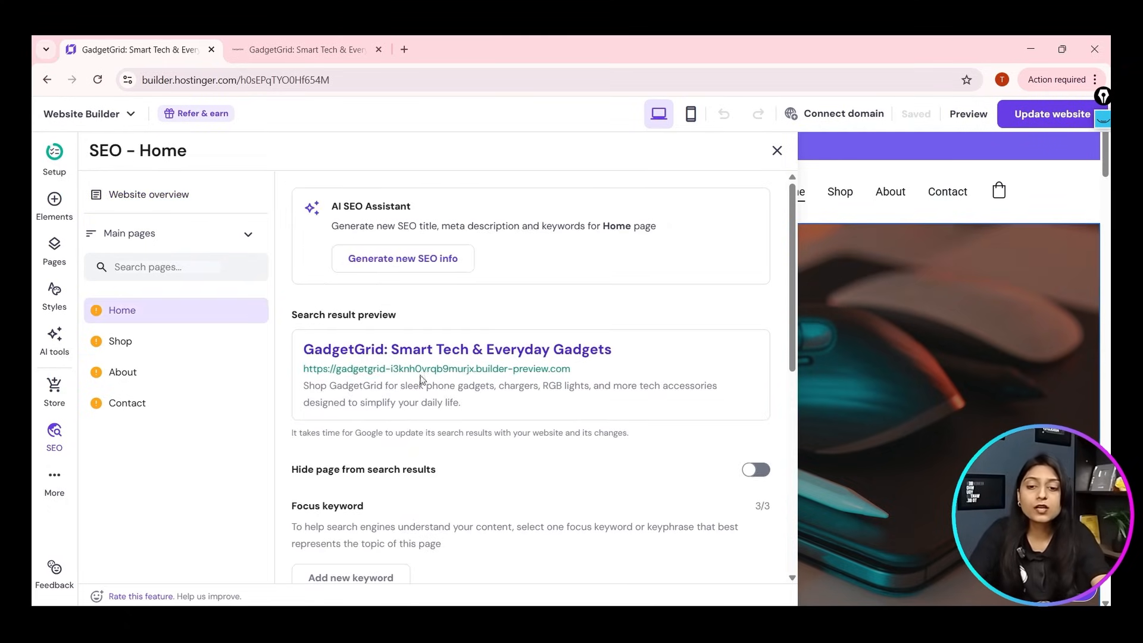
left_click(415, 260)
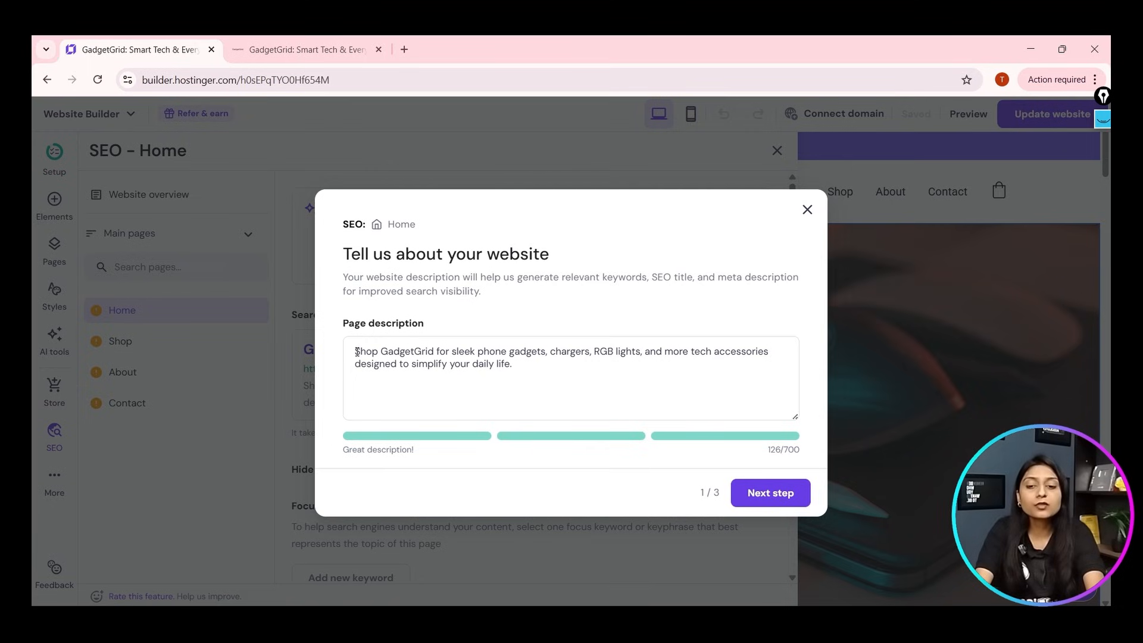
left_click_drag(355, 351, 520, 380)
left_click(519, 379)
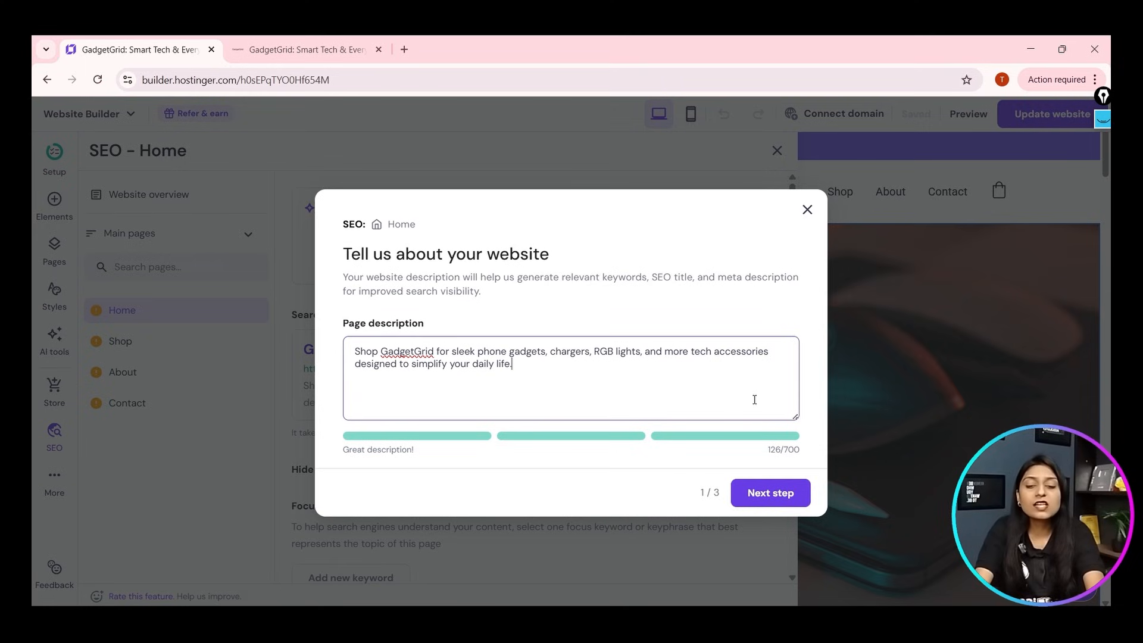
left_click(777, 502)
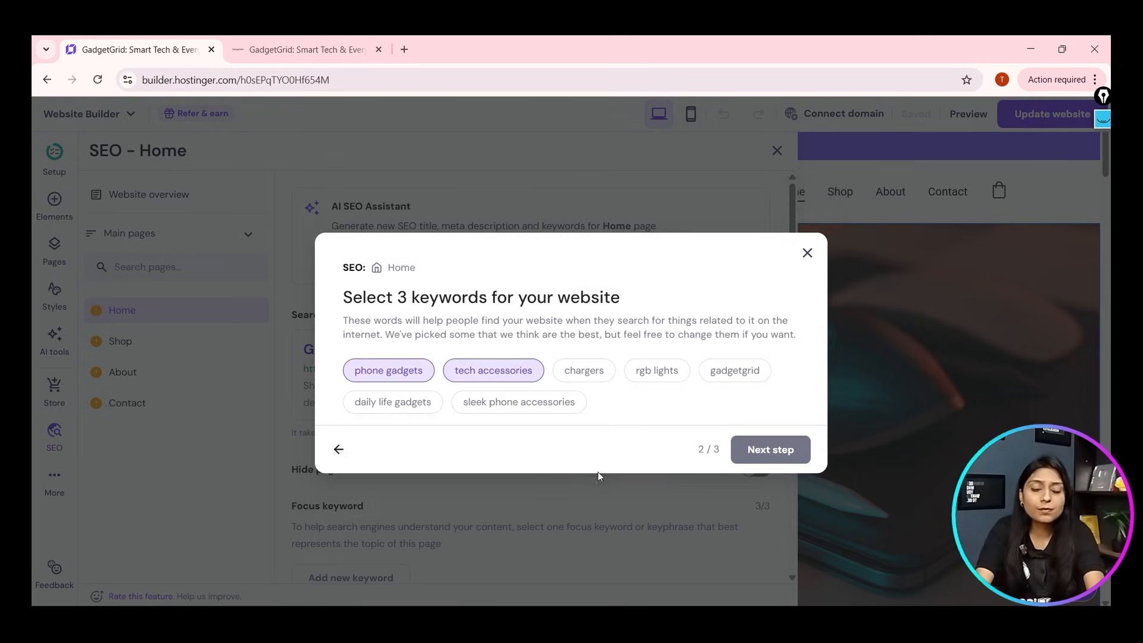
Choose "rgb lights" as a keyword alongside "phone gadgets" and "tech accessories", and accept the generated search title and description for Home.
left_click(482, 409)
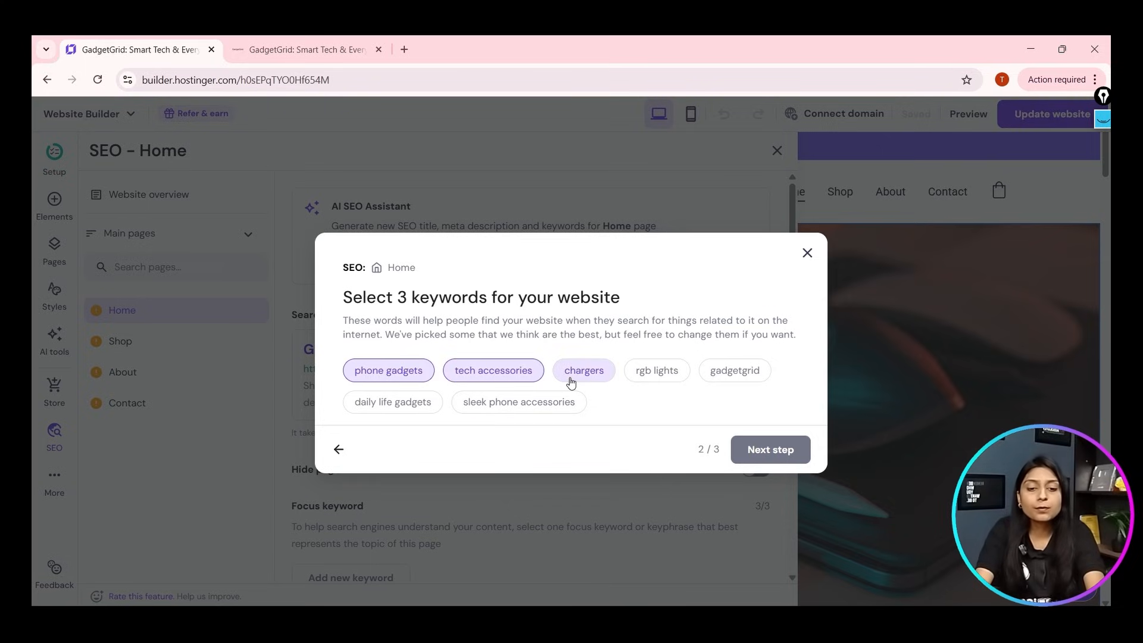
left_click(655, 372)
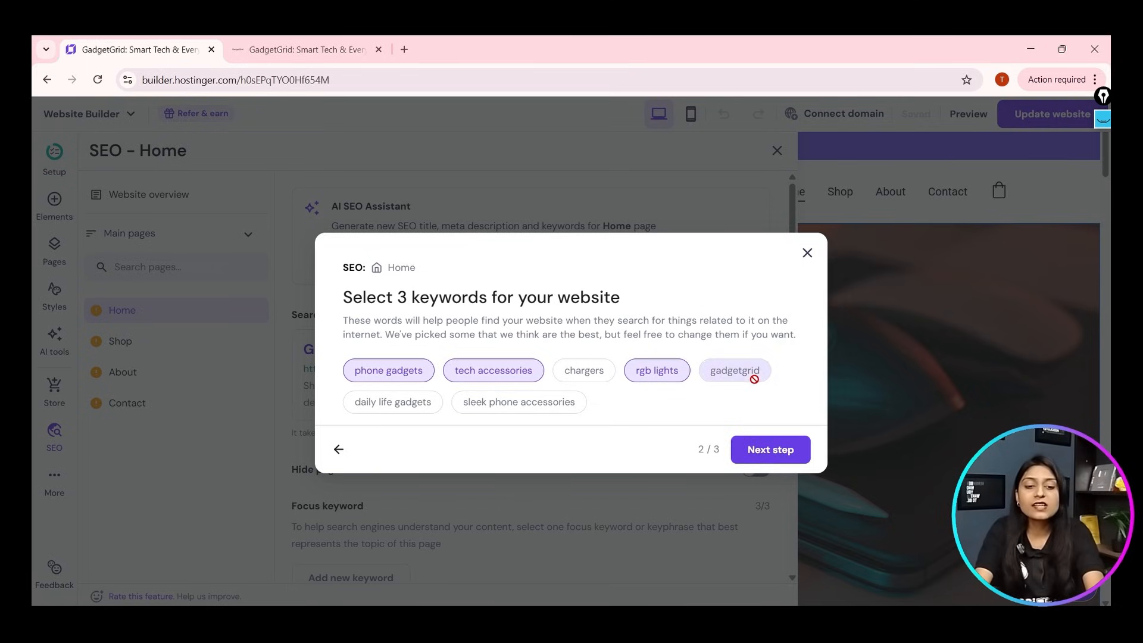
left_click(774, 450)
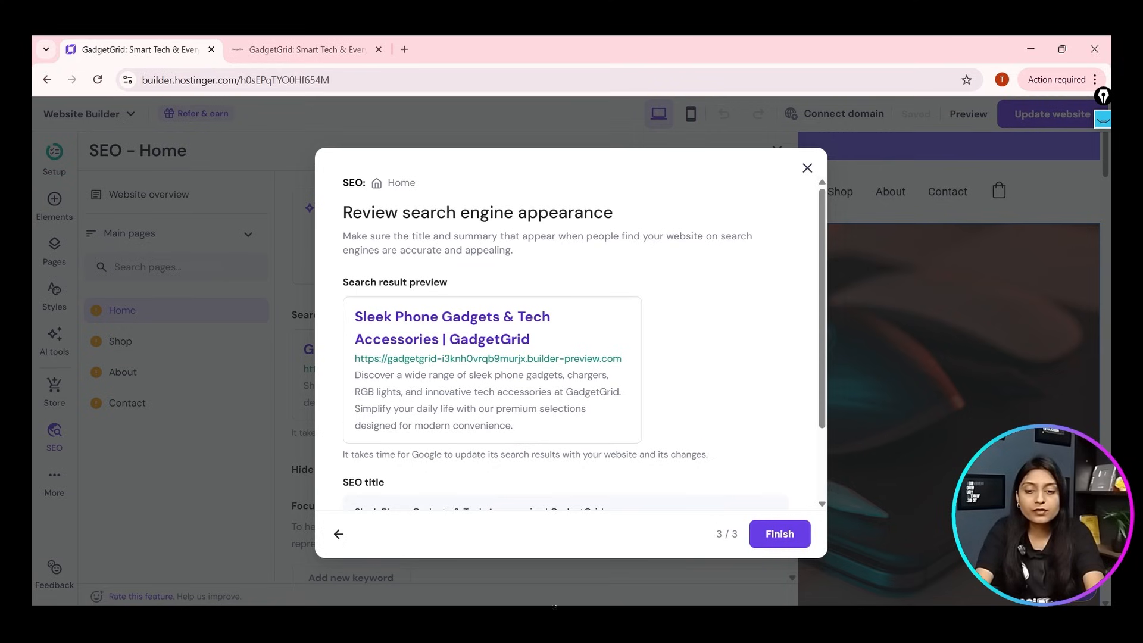
left_click(777, 536)
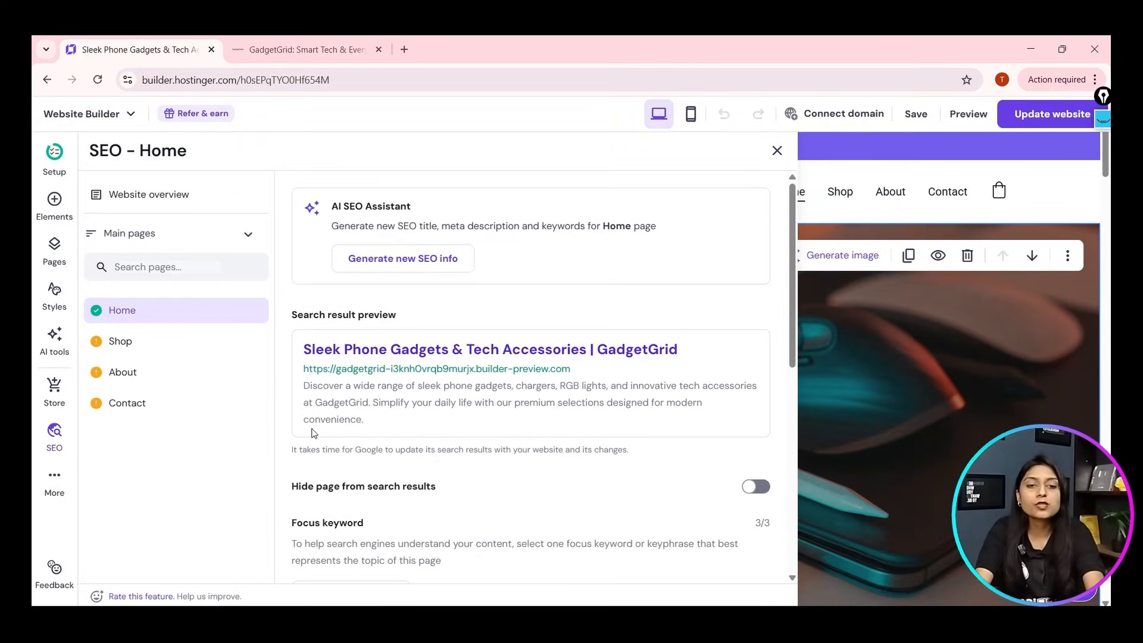
Review the SEO settings of the Shop, About and Contact pages, and close the SEO settings.
left_click(117, 342)
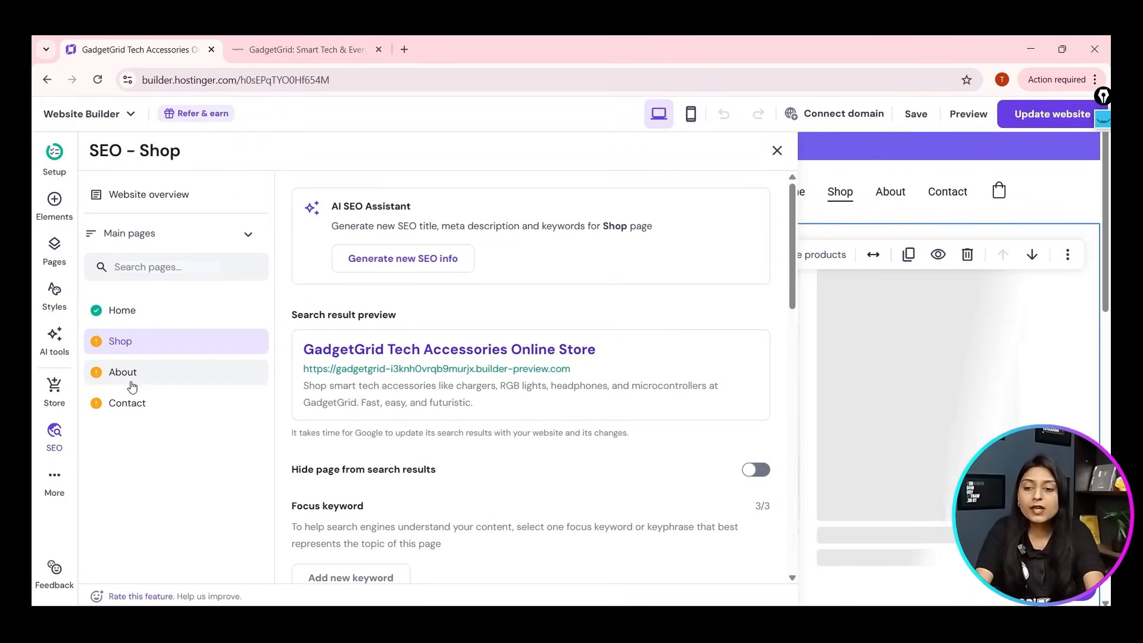
left_click(132, 381)
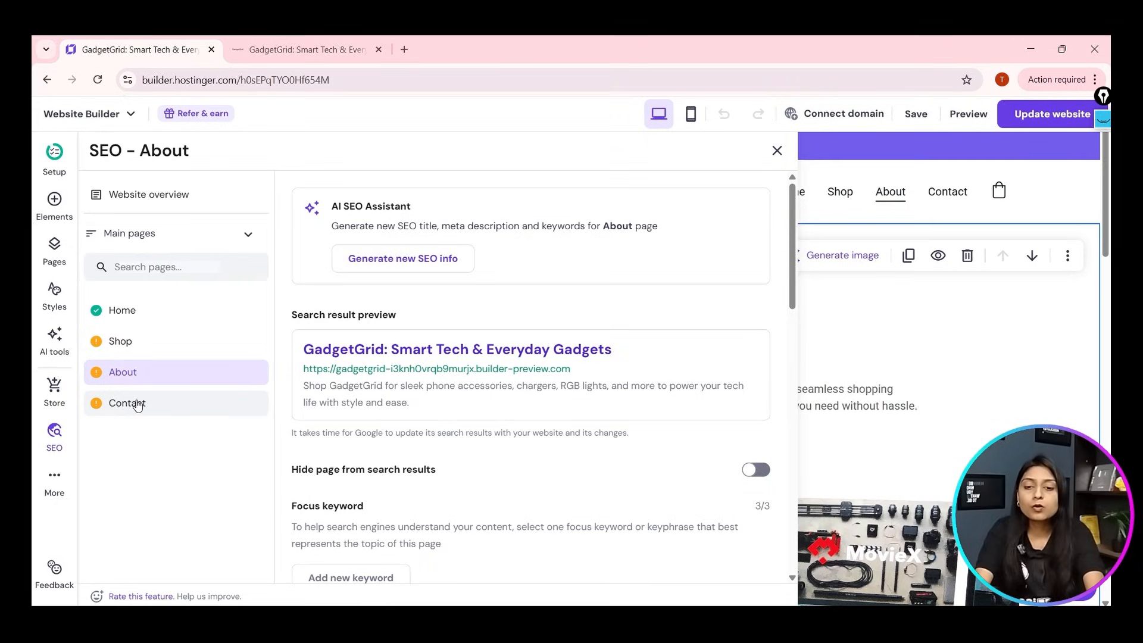
left_click(136, 404)
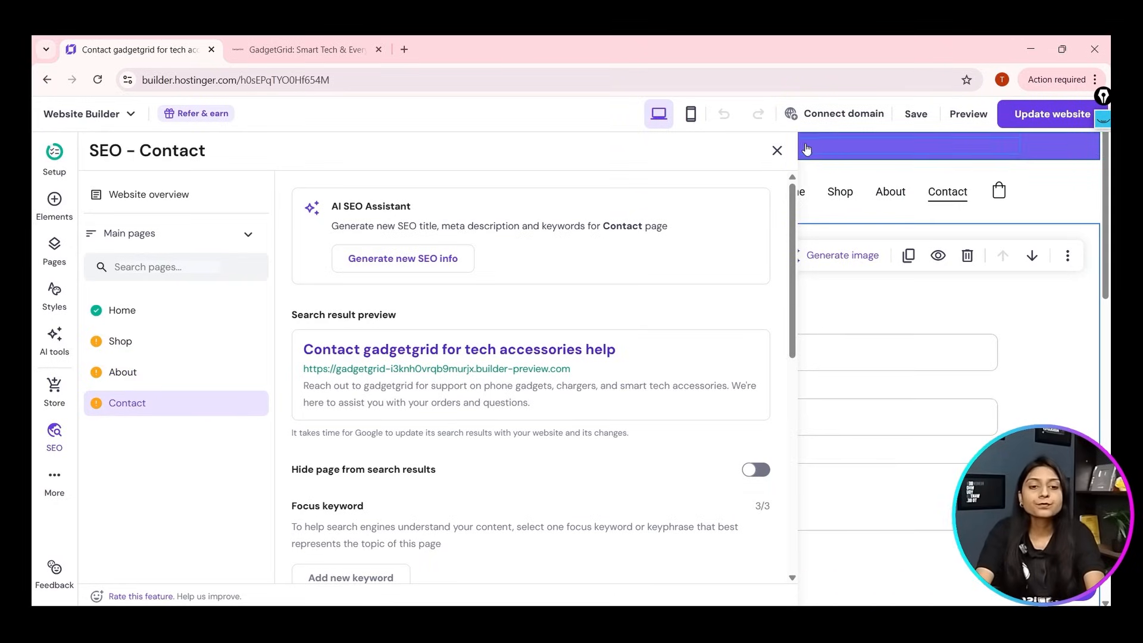
left_click(778, 153)
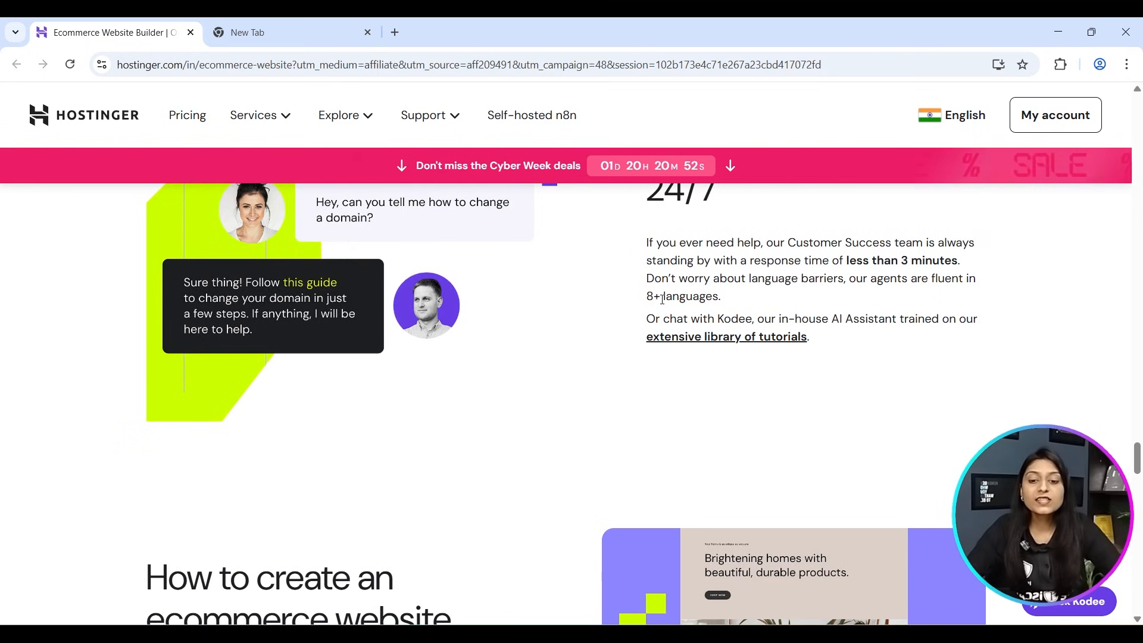
Look through Hostinger's ecommerce website builder page, covering its FAQs, templates, marketing features, and the Cyber Week plan's price and inclusions.
scroll(694, 329, "down", 10)
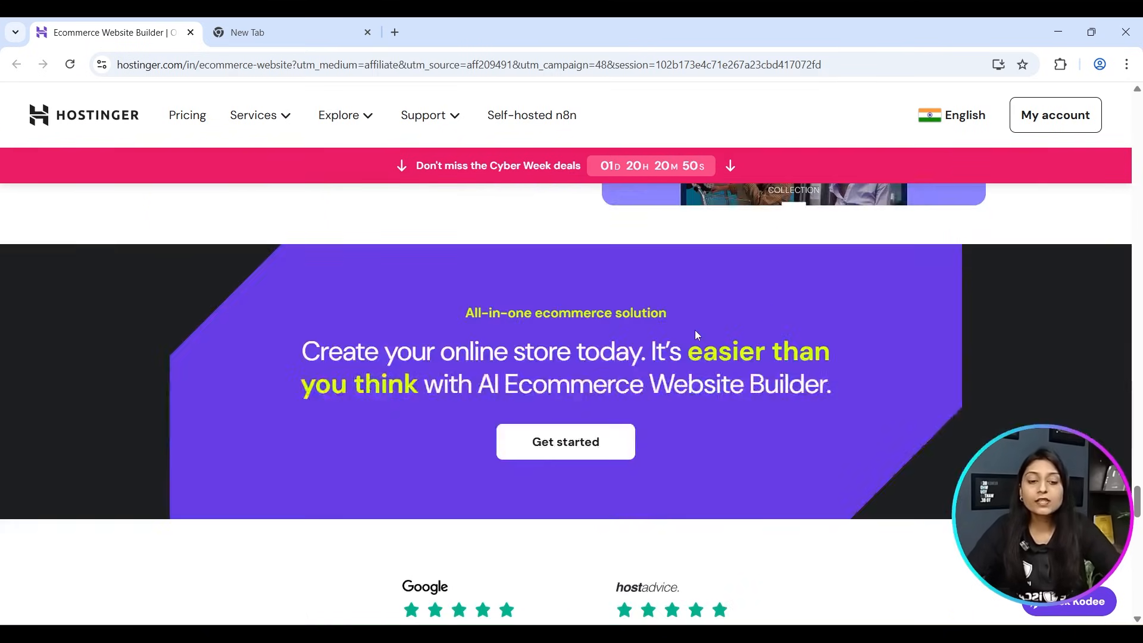
scroll(695, 330, "down", 15)
scroll(696, 335, "up", 8)
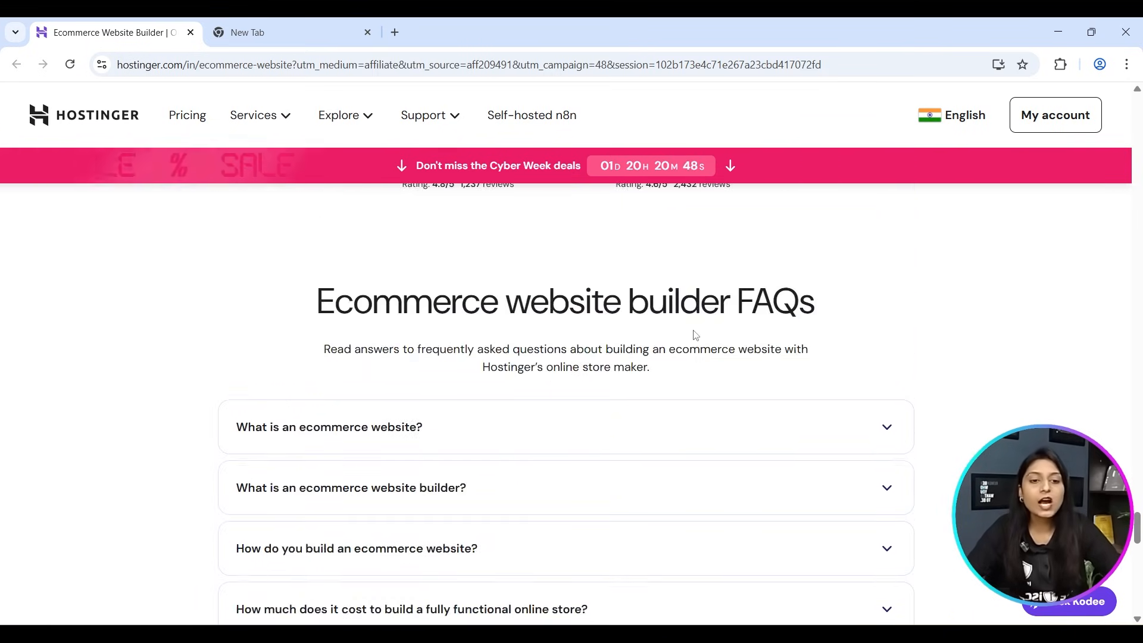
scroll(696, 335, "up", 15)
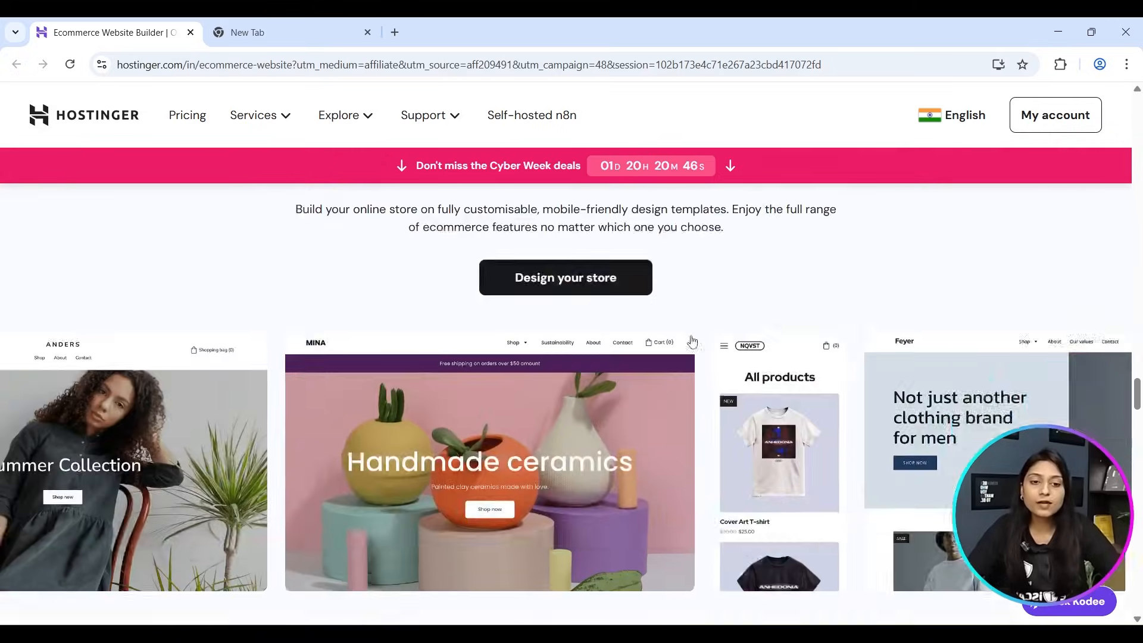
scroll(692, 340, "up", 12)
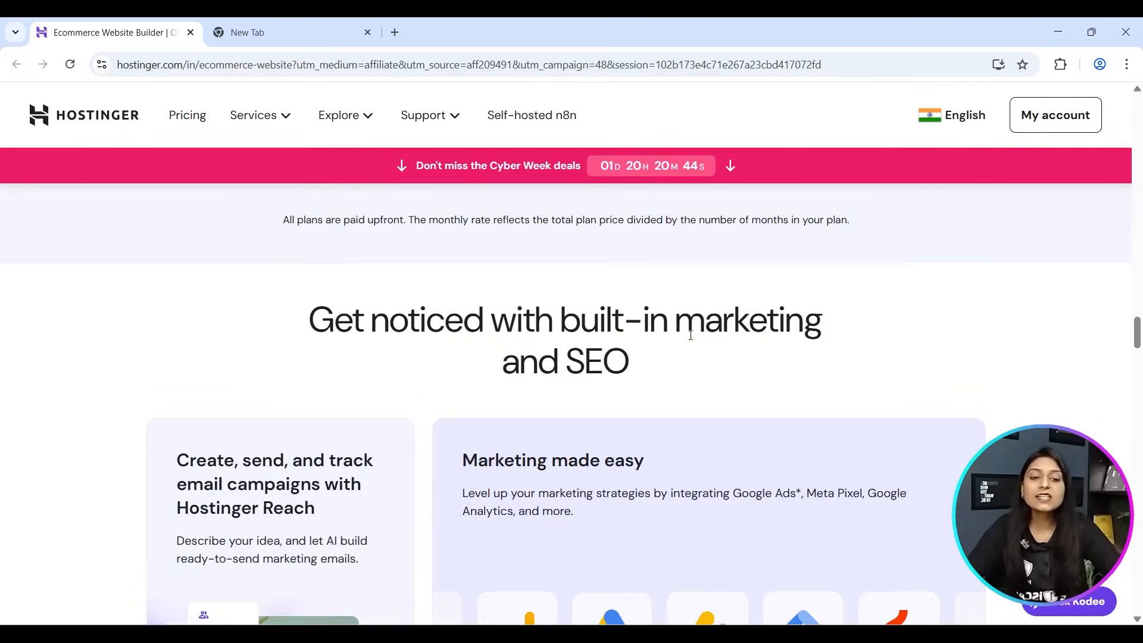
scroll(691, 335, "up", 10)
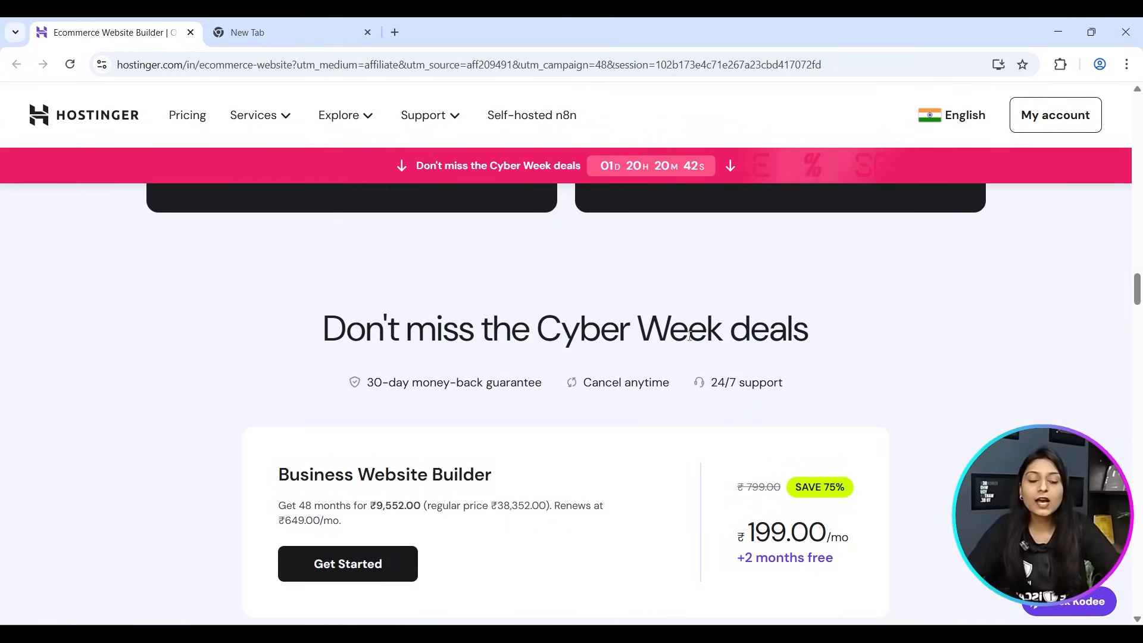
scroll(690, 338, "down", 5)
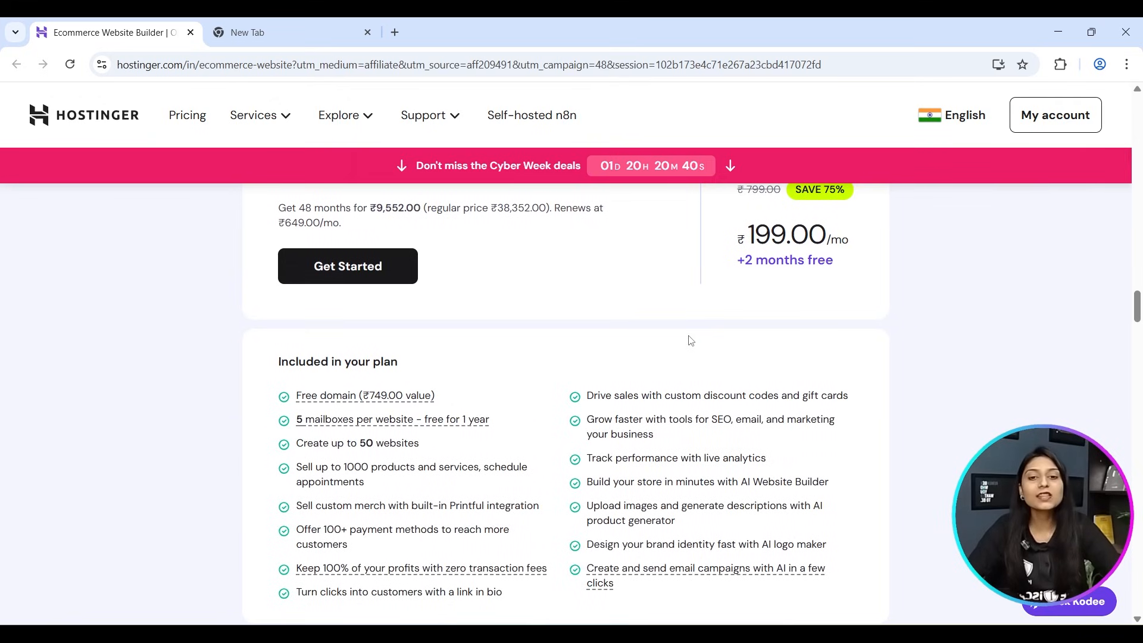